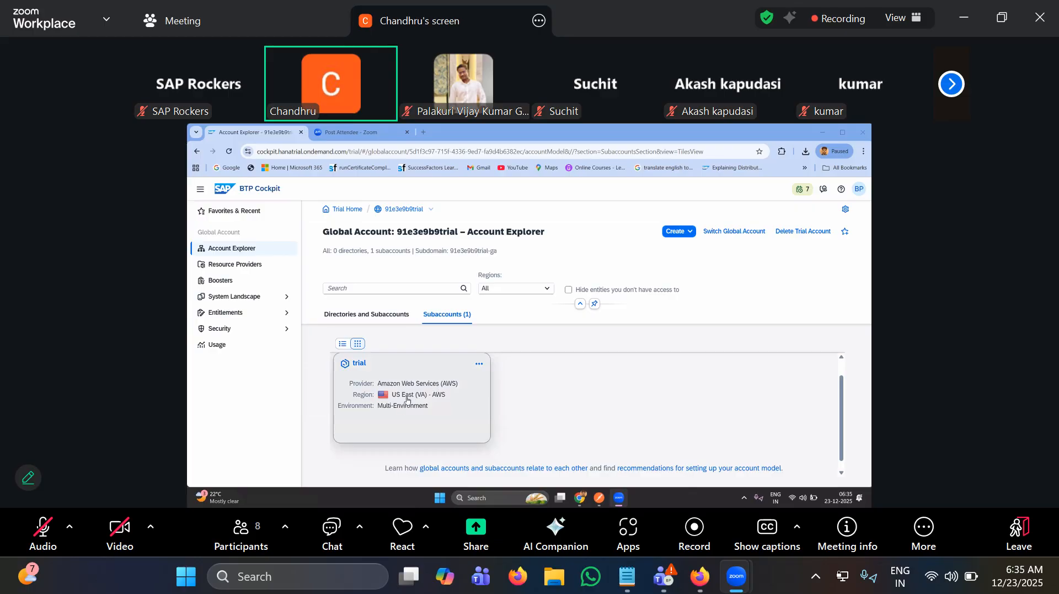
# - Open the trial subaccount and display its instances and subscriptions
pyautogui.doubleClick(353, 367)
pyautogui.moveTo(378, 383); pyautogui.dragTo(443, 383)
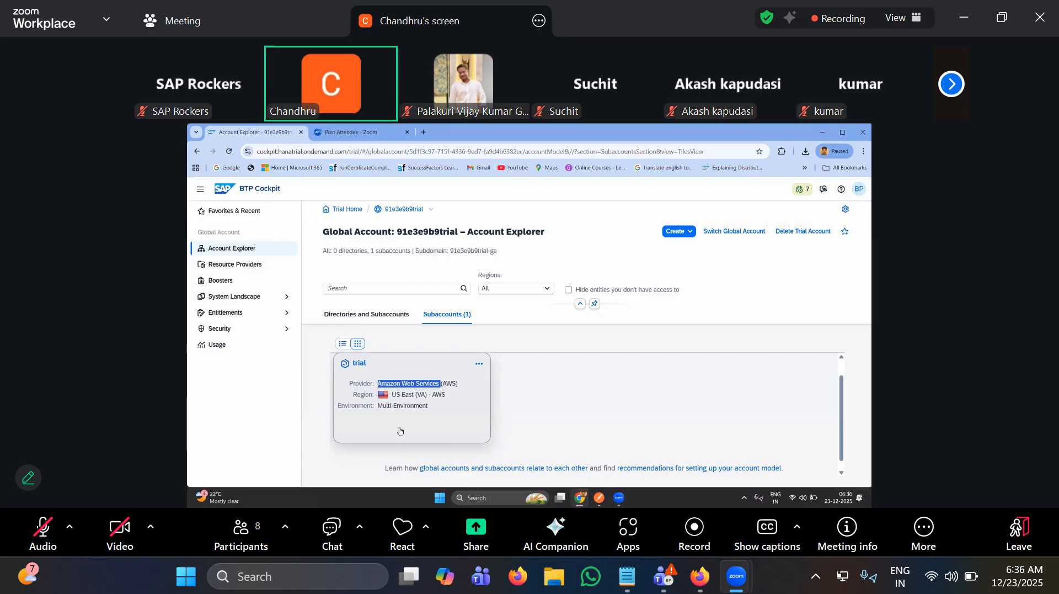
pyautogui.click(461, 410)
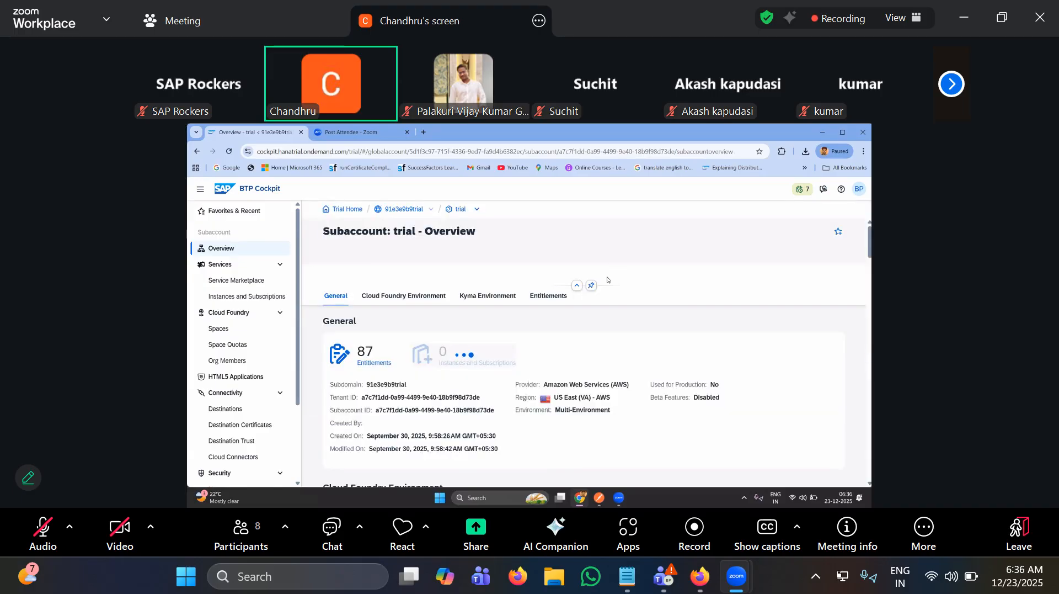
pyautogui.scroll(-3, 575, 345)
pyautogui.scroll(3, 576, 346)
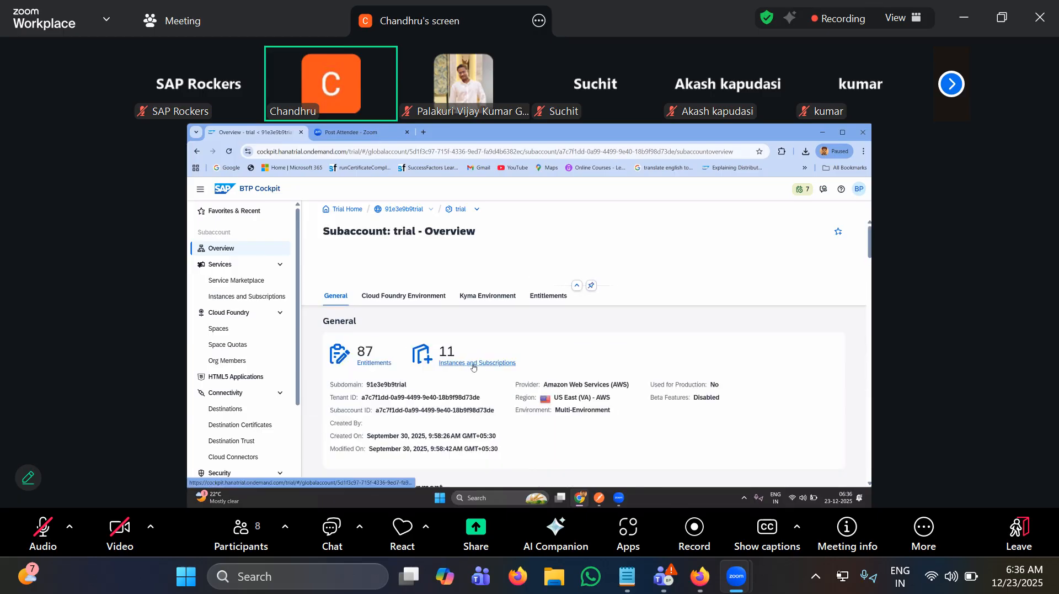
pyautogui.click(472, 364)
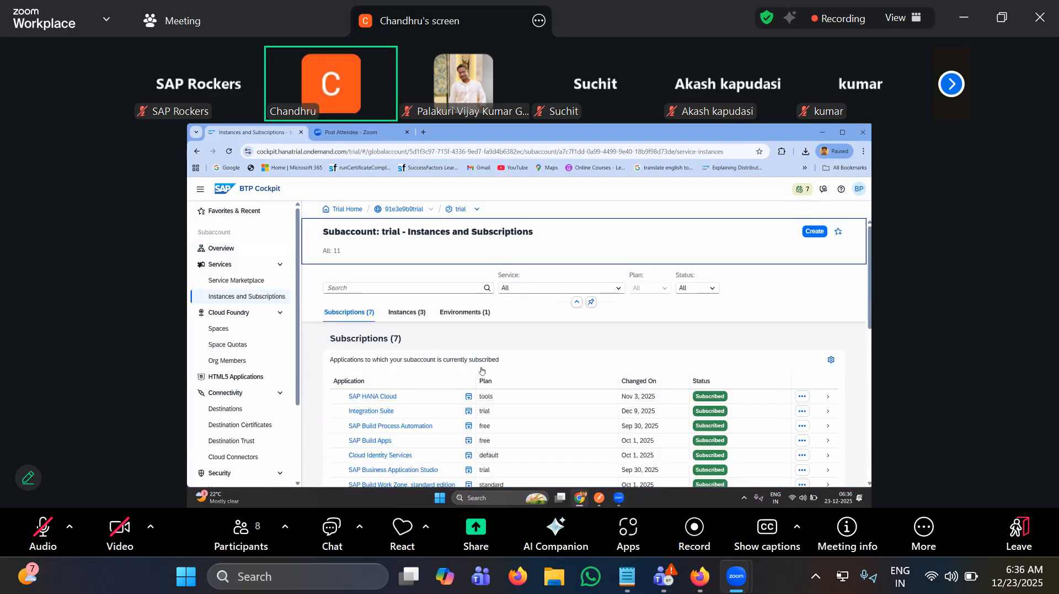
# - Launch Integration Suite from the subscribed applications and open its Integrations and APIs design workspace
pyautogui.scroll(-1, 482, 371)
pyautogui.scroll(-2, 483, 371)
pyautogui.scroll(2, 483, 371)
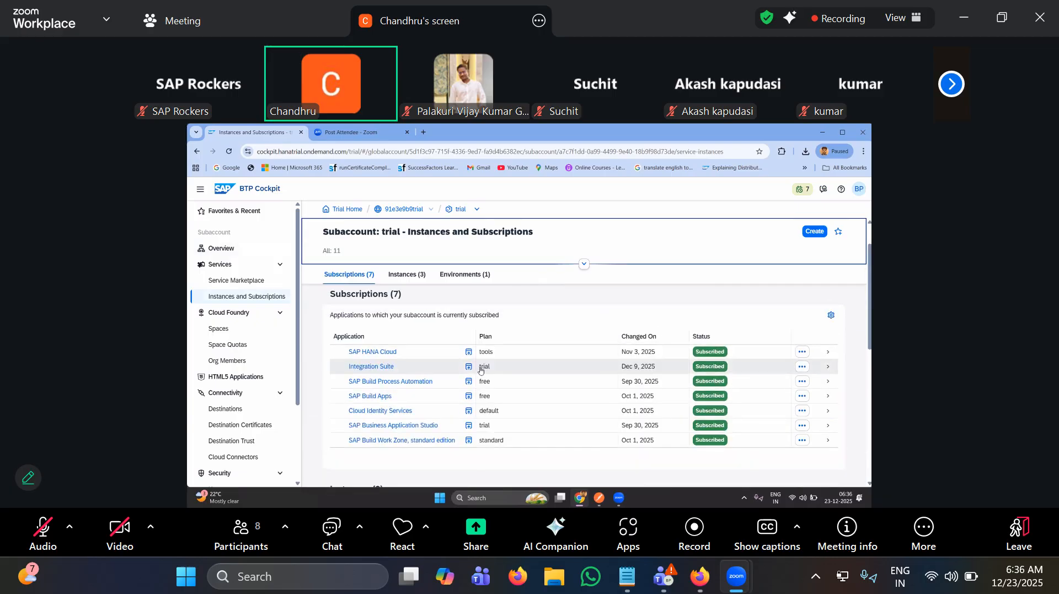
pyautogui.click(378, 368)
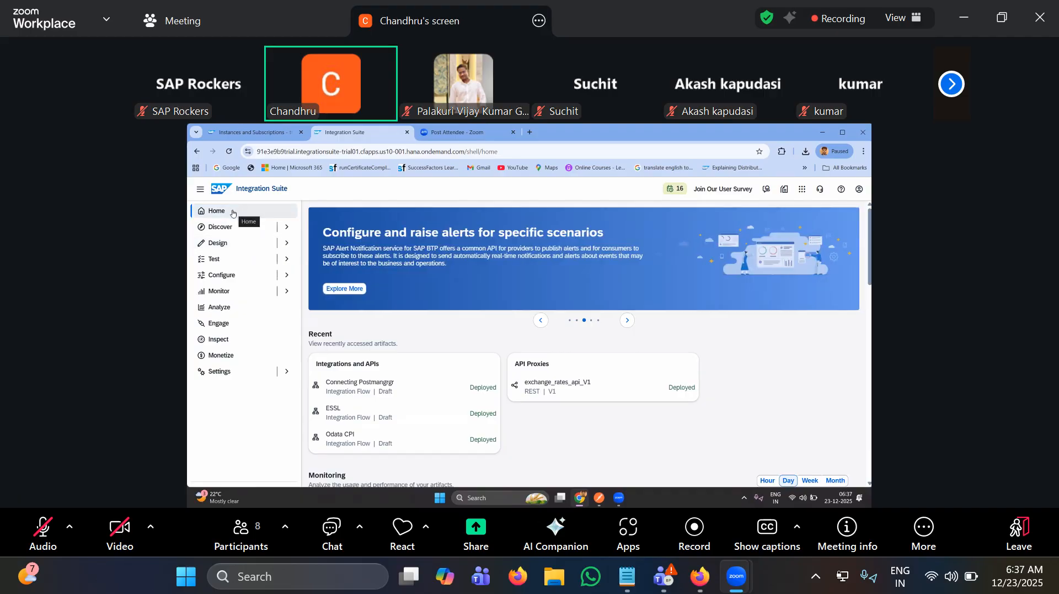
pyautogui.click(237, 243)
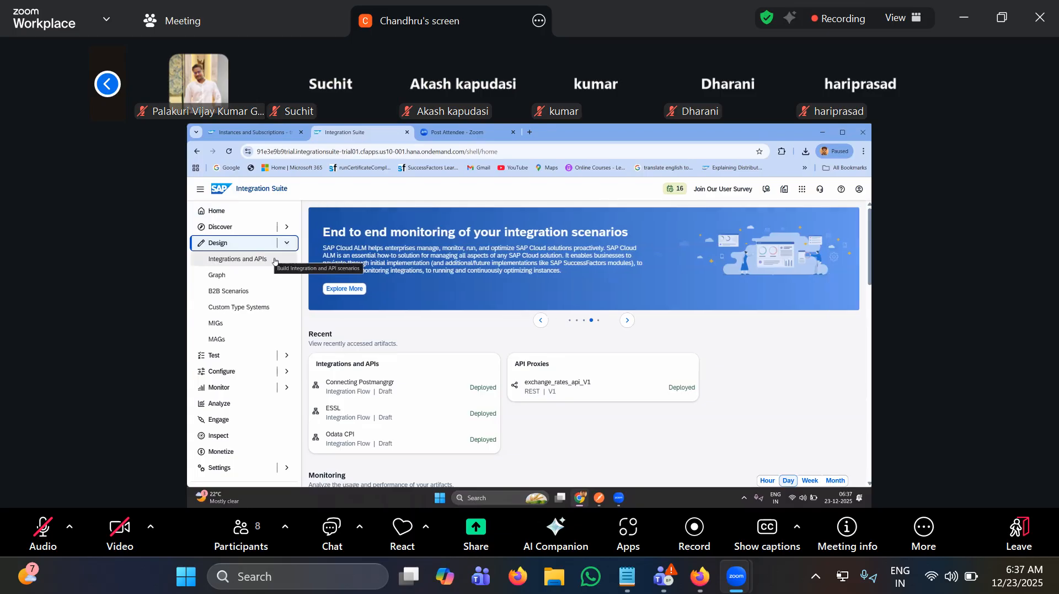
pyautogui.click(275, 261)
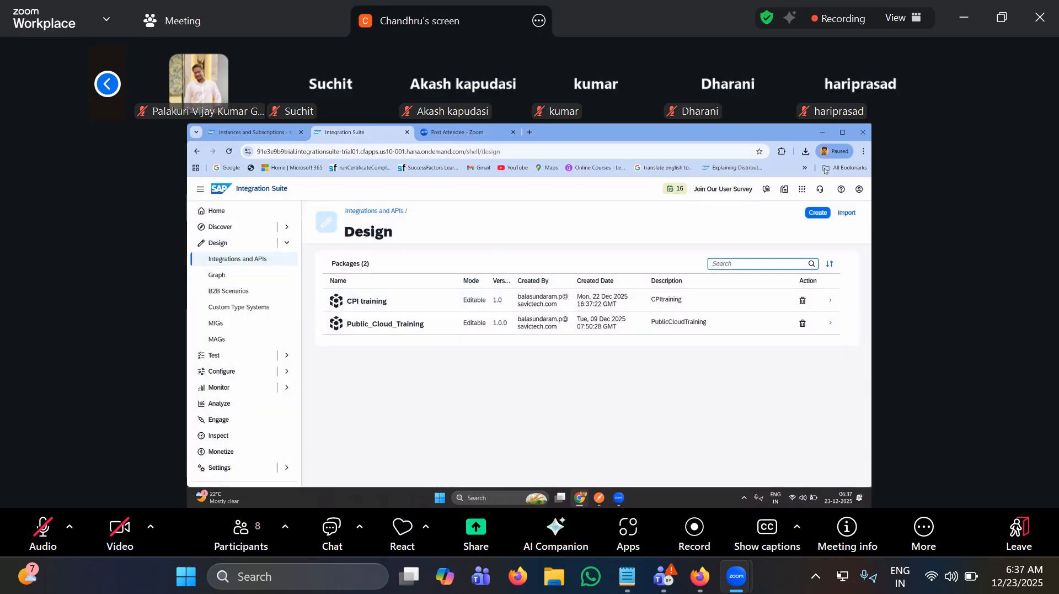
# - Try to delete the CPI training package, acknowledging that the deletion cannot be undone
pyautogui.click(803, 300)
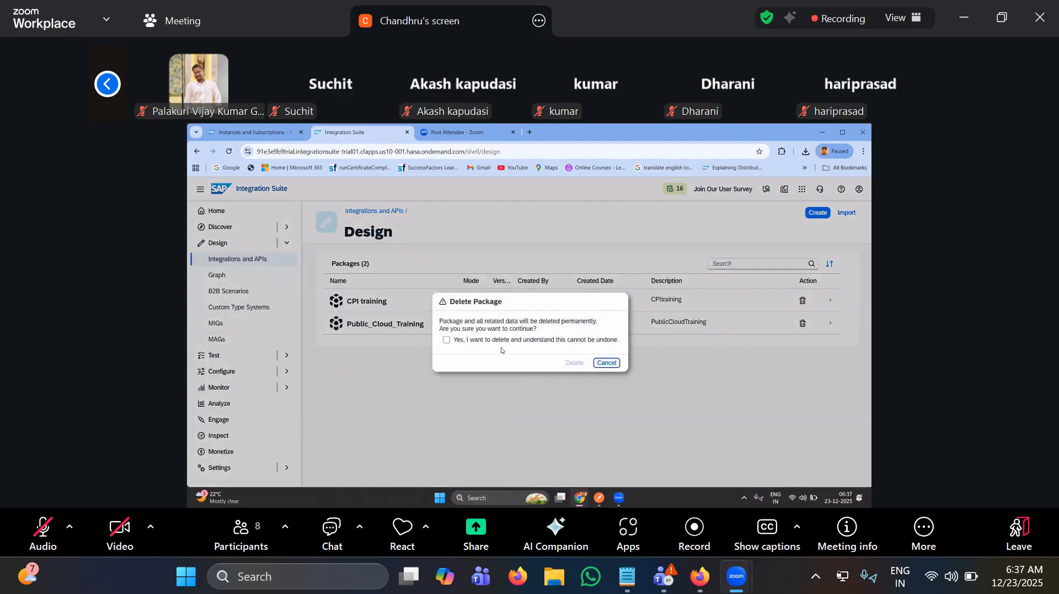
pyautogui.click(497, 340)
pyautogui.click(586, 365)
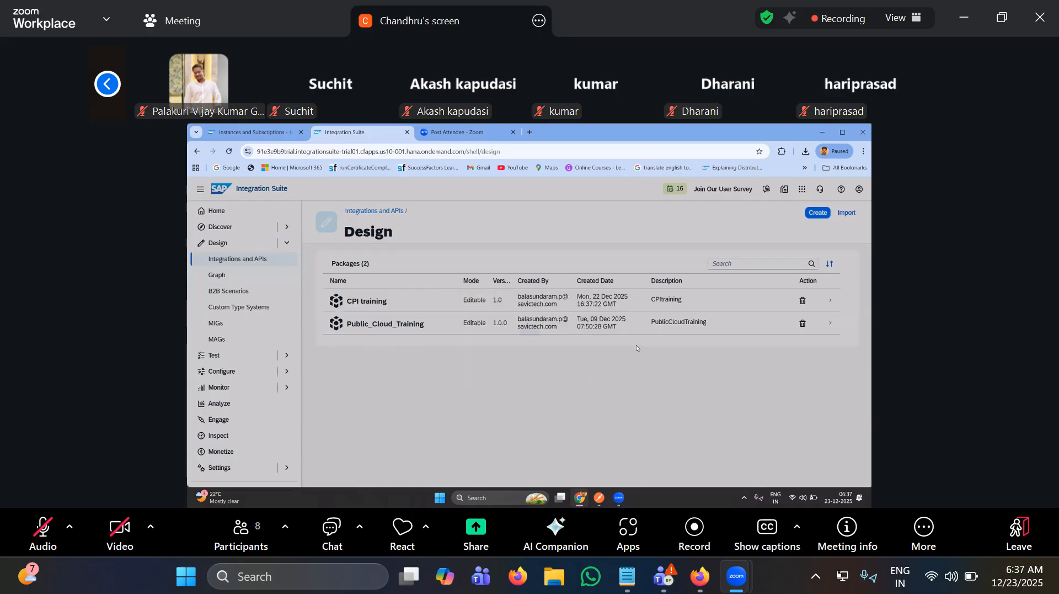
pyautogui.click(606, 353)
pyautogui.click(251, 132)
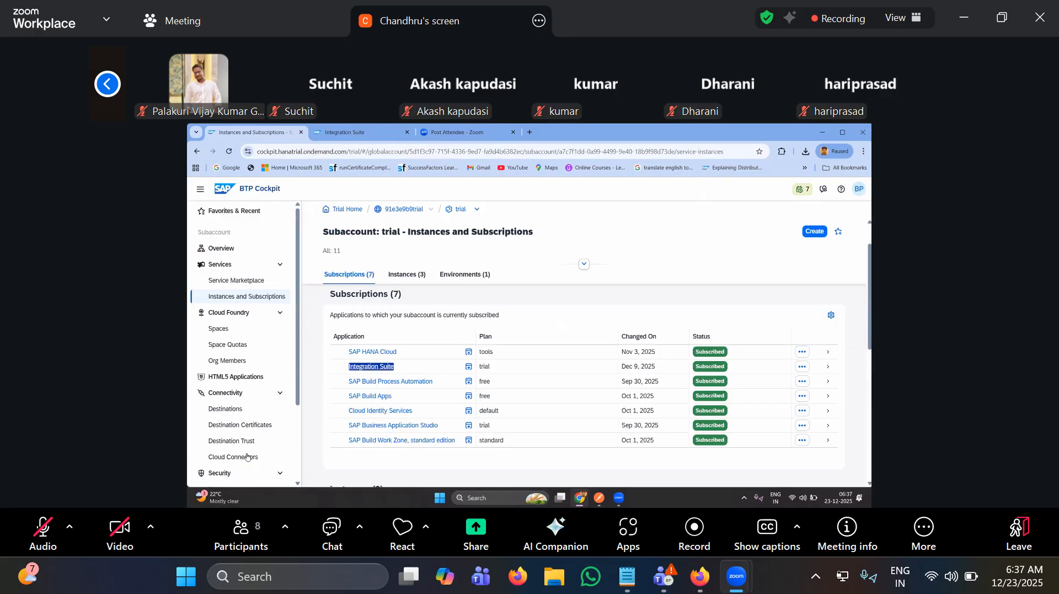
pyautogui.click(248, 457)
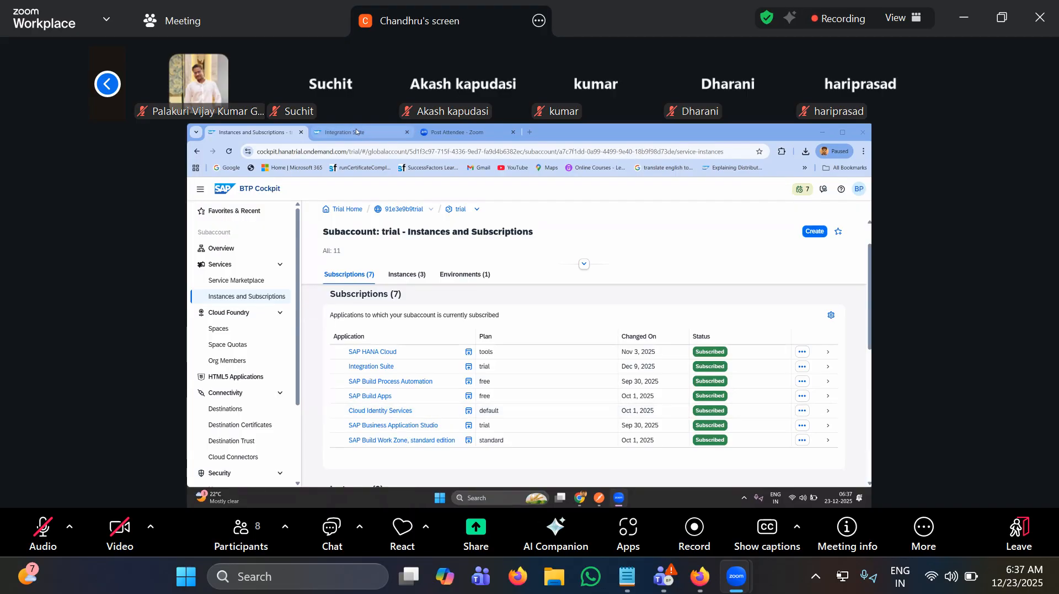
pyautogui.moveTo(359, 134)
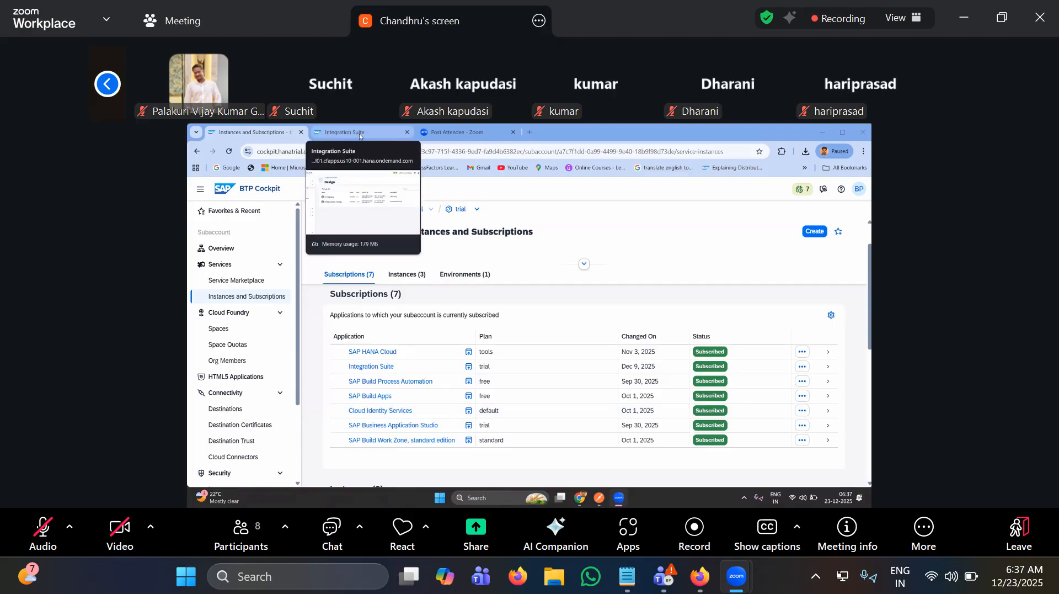
pyautogui.click(359, 134)
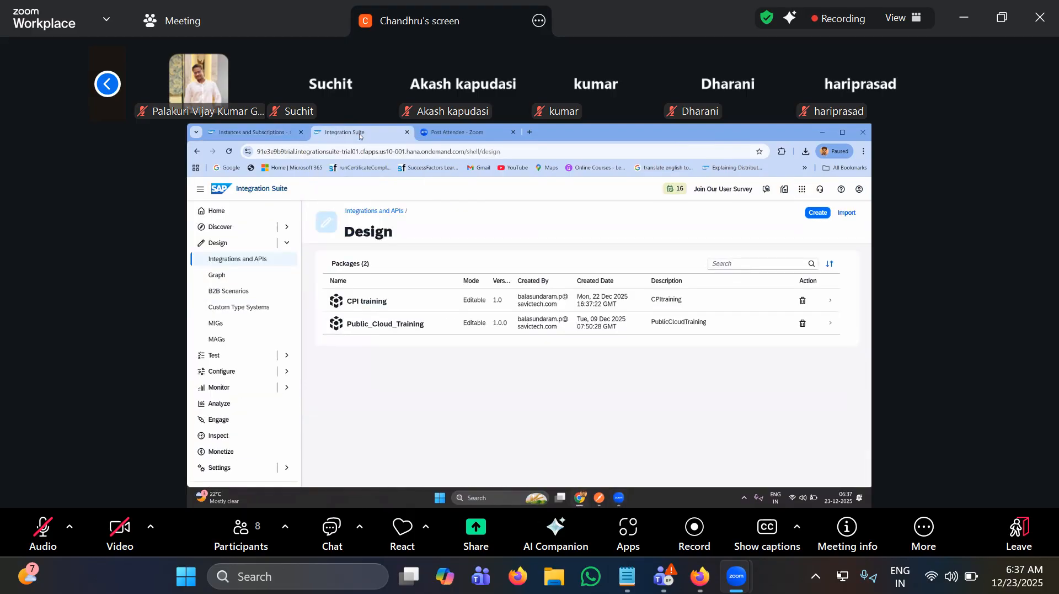
# - Reopen Integration Suite from the BTP Cockpit and start a new design package named "CPI Learning1"
pyautogui.click(271, 134)
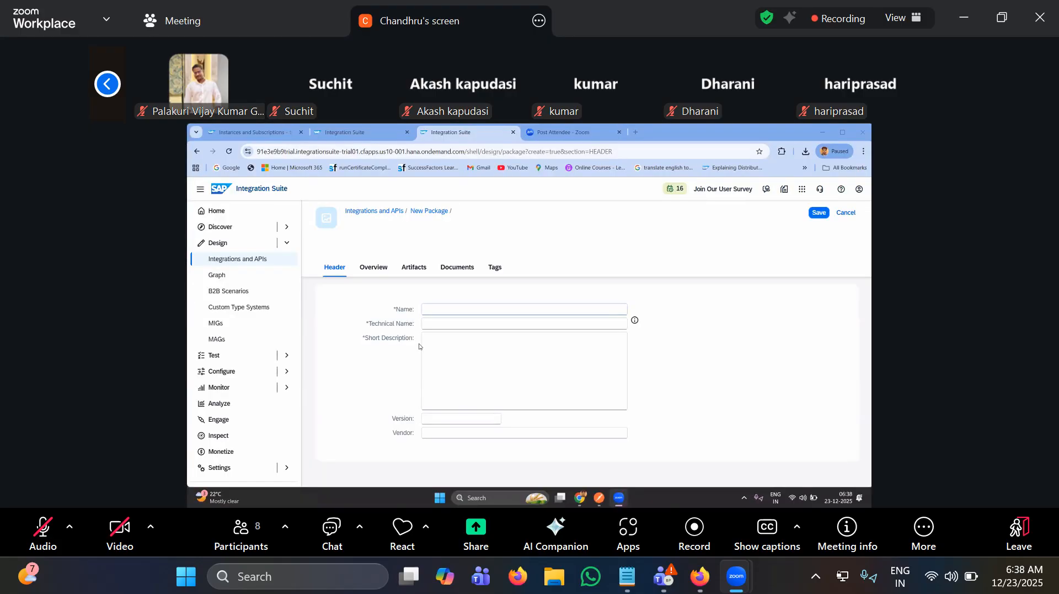
pyautogui.click(449, 310)
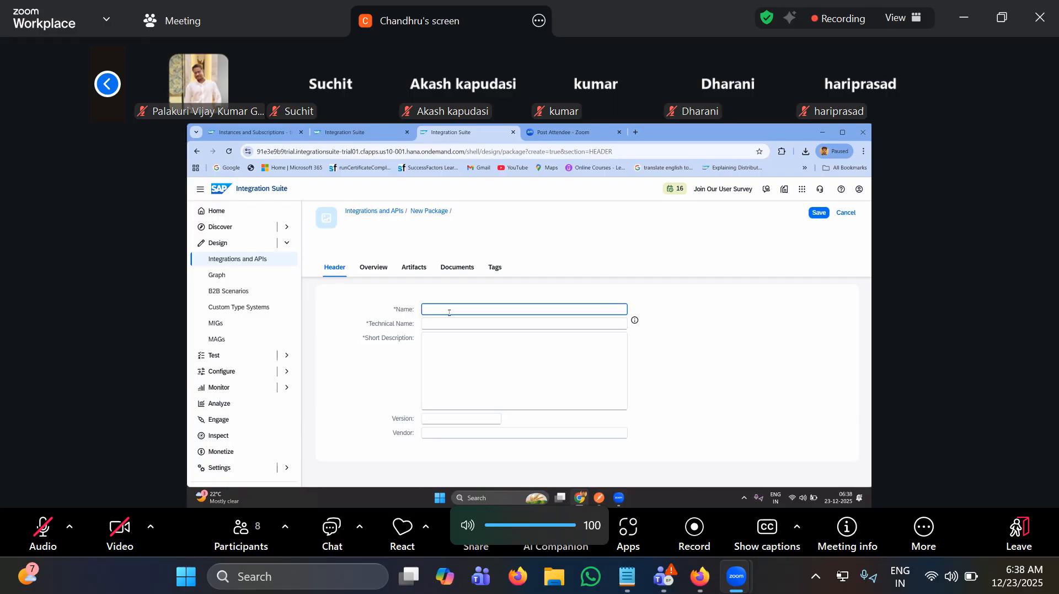
pyautogui.write('C')
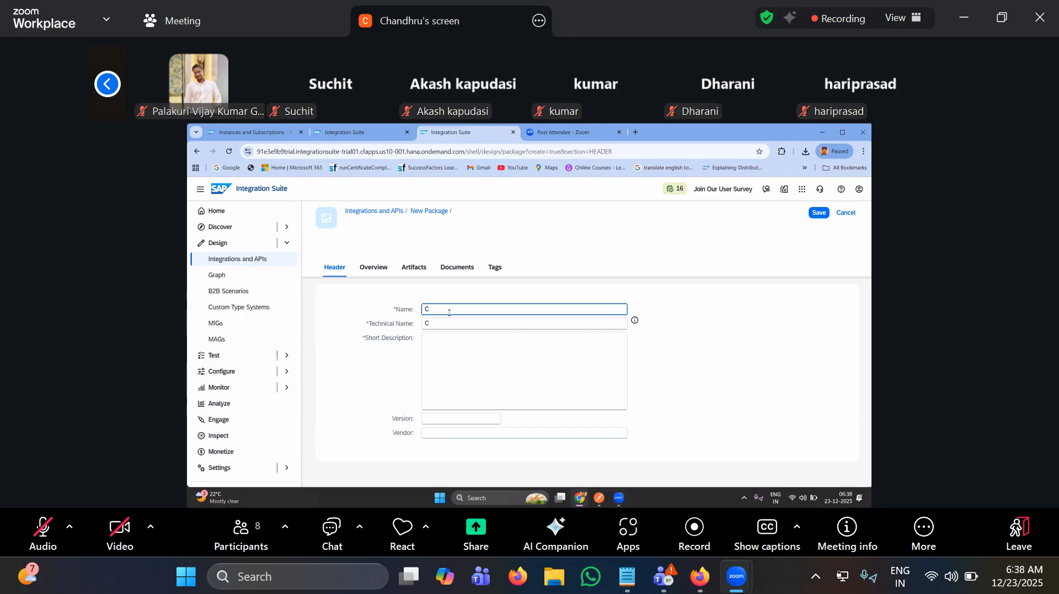
pyautogui.write('PI Learning 1')
# - Enter the package's short description "This Packages contain iflow" and set its version to 1.0
pyautogui.click(457, 340)
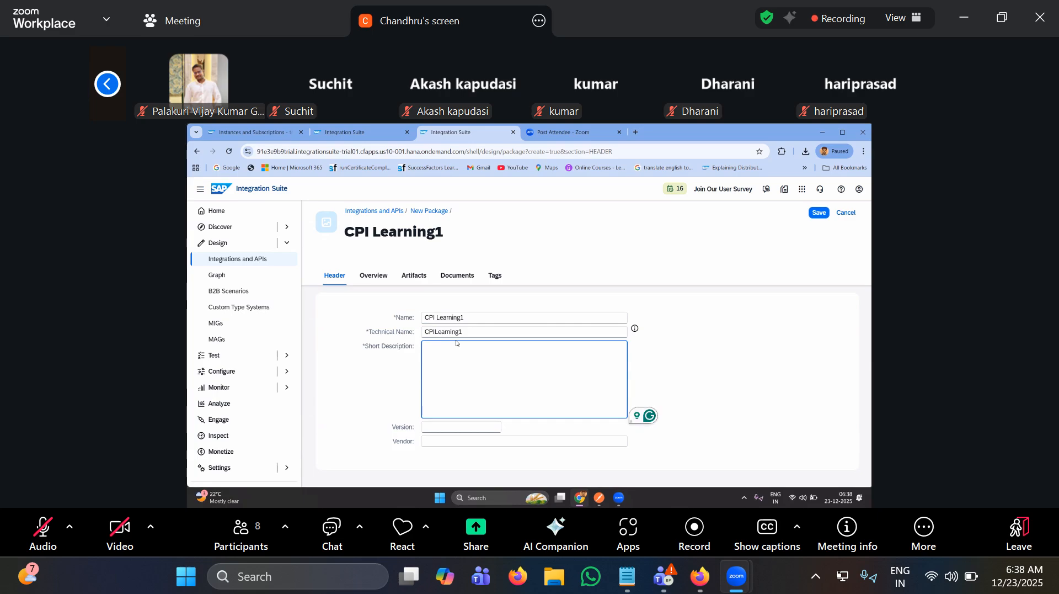
pyautogui.write('his Packa')
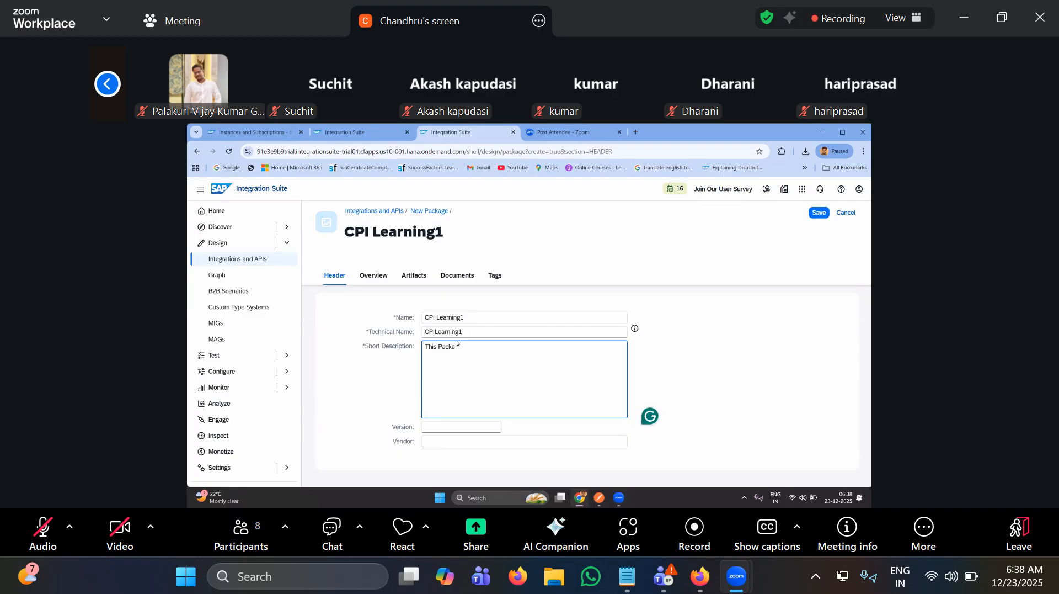
pyautogui.write('ges contai')
pyautogui.write('s')
pyautogui.press('BackSpace')
pyautogui.write('iflow')
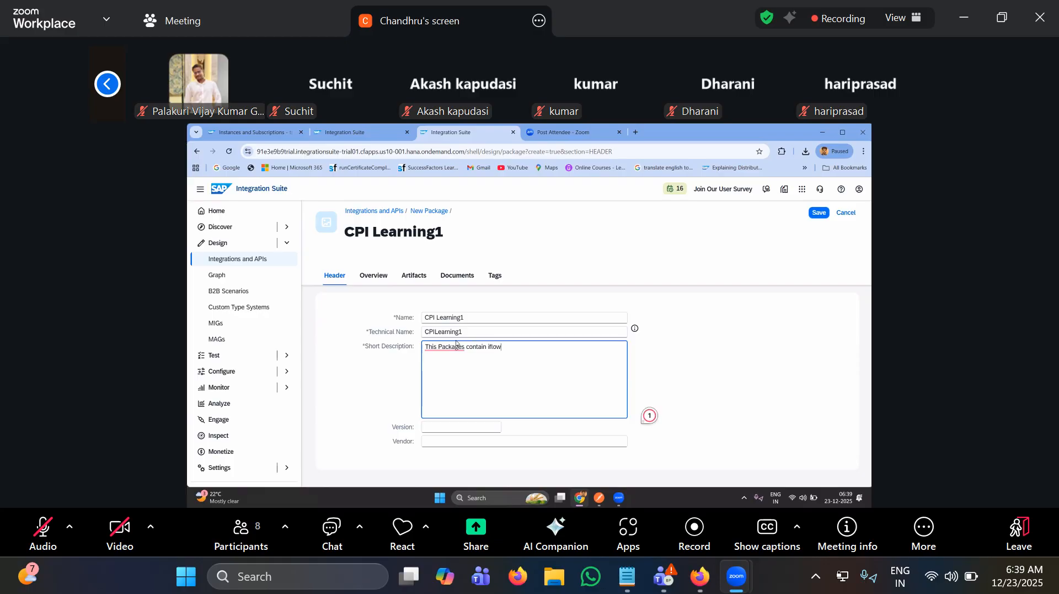
pyautogui.click(446, 426)
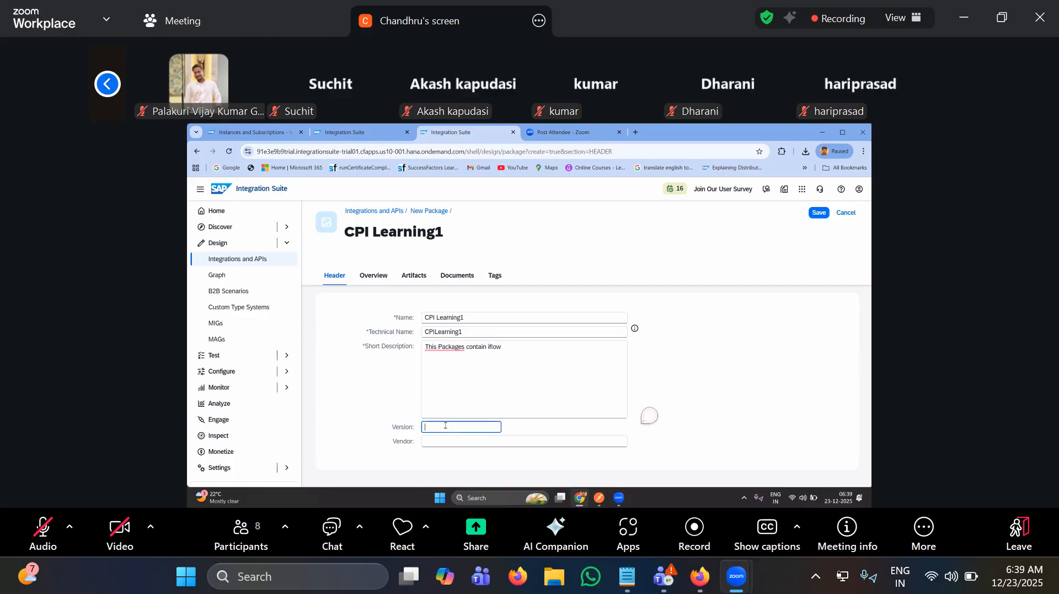
pyautogui.write('1.0')
# - Enter the overview description "This packages contain sample iflow" and save the new package
pyautogui.click(373, 276)
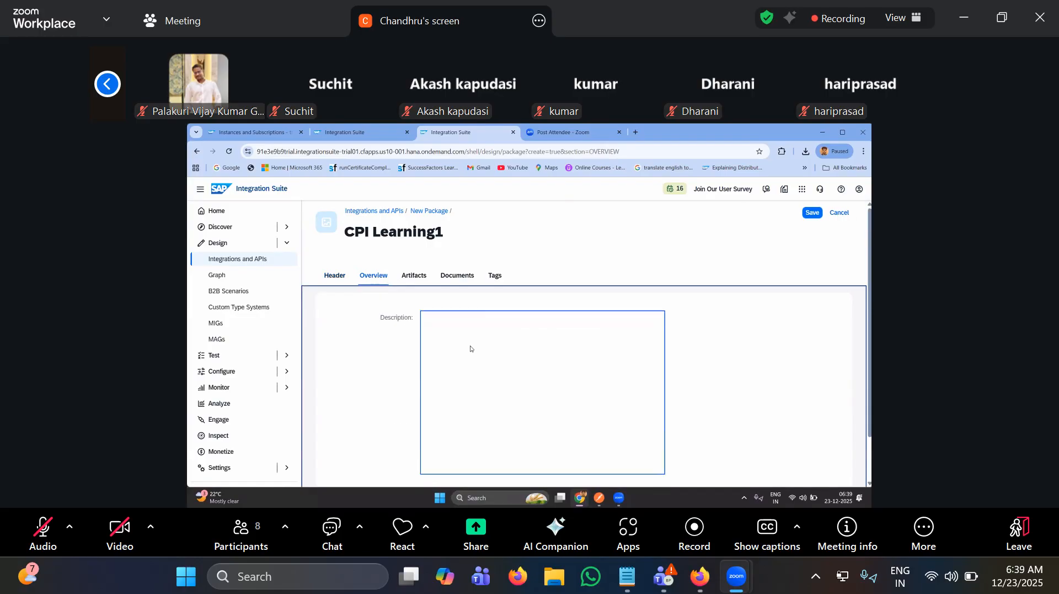
pyautogui.click(482, 340)
pyautogui.write('This')
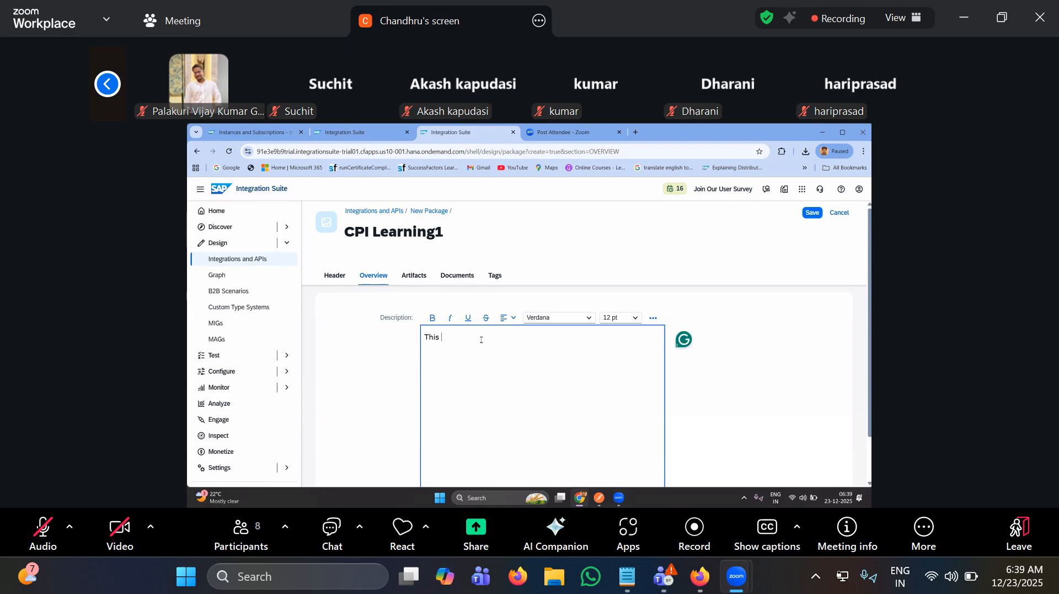
pyautogui.write('packages contain ifl')
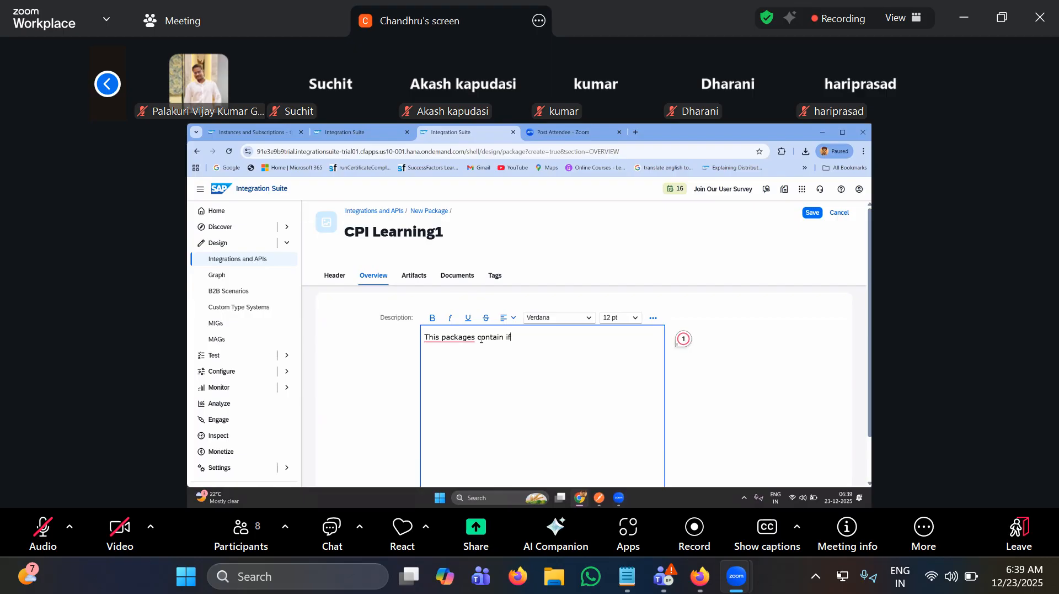
pyautogui.press('BackSpace')
pyautogui.press('BackSpace')
pyautogui.press('BackSpace')
pyautogui.write('sample iflow')
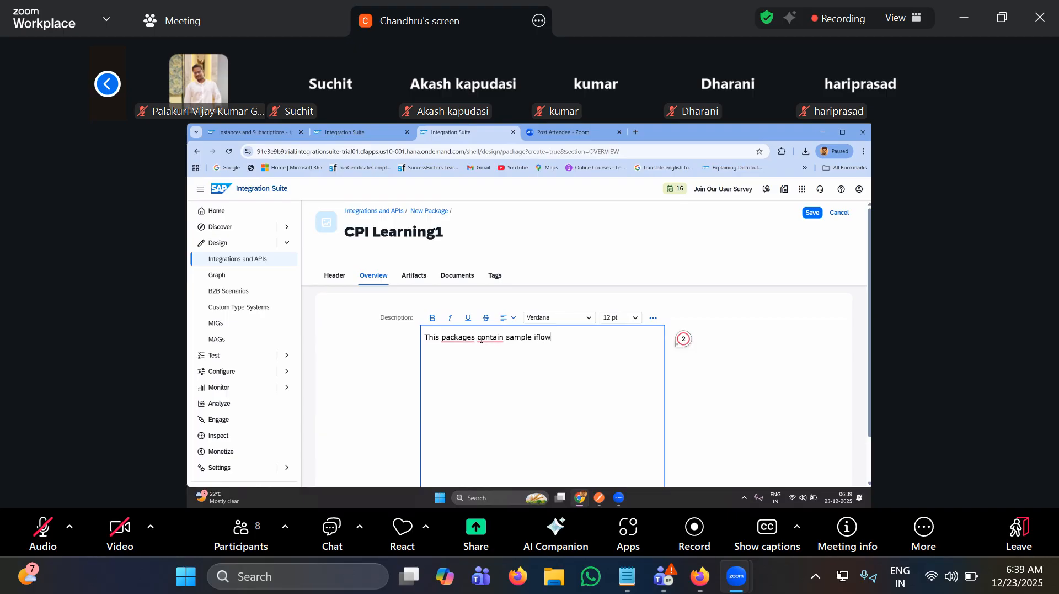
pyautogui.click(814, 213)
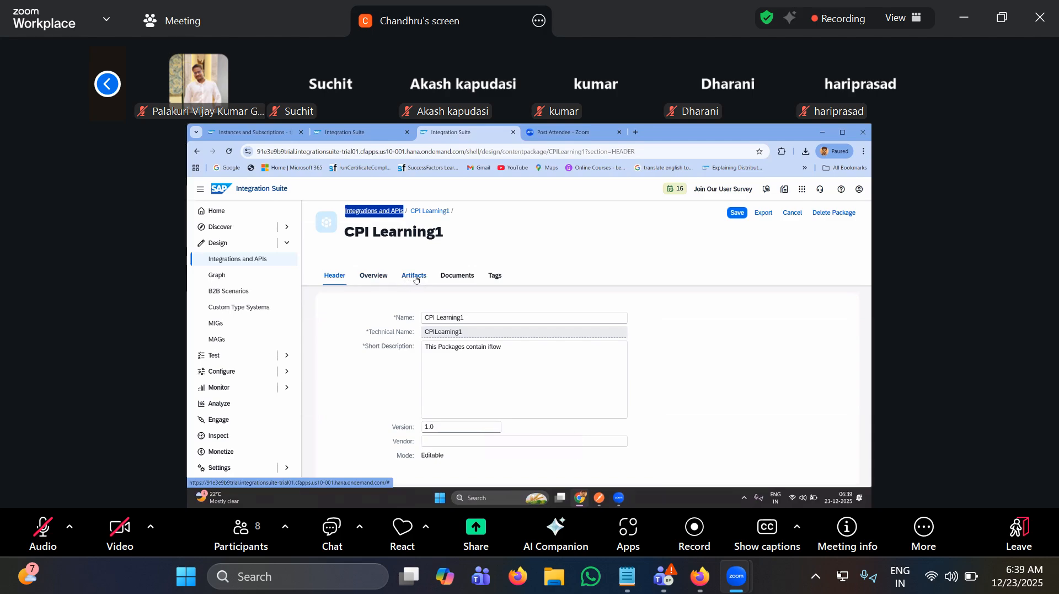
# - Add an integration flow artifact named "Creating Simple iflow" to the CPI Learning1 package
pyautogui.click(415, 277)
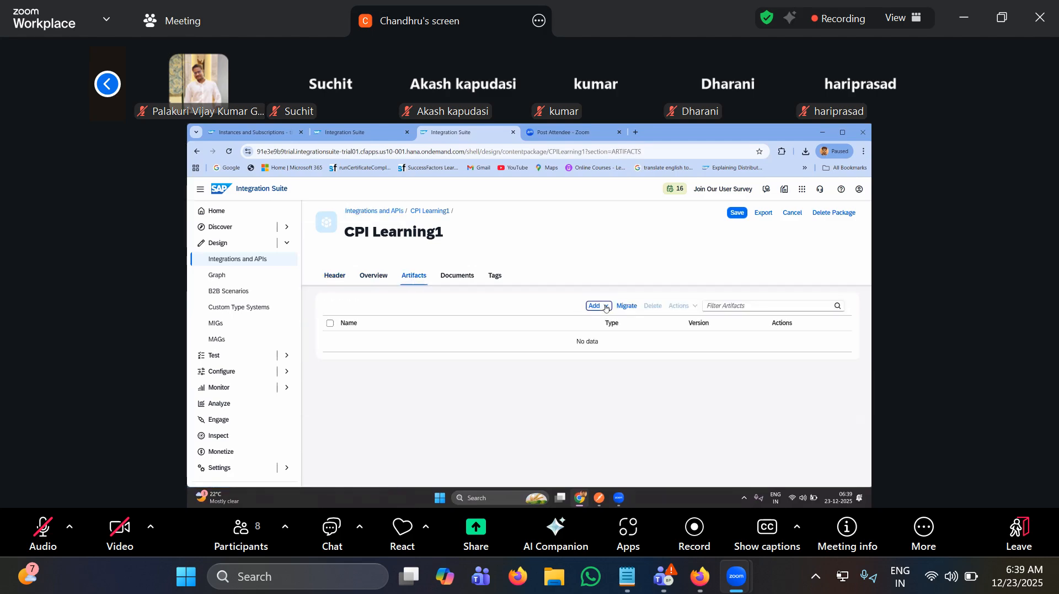
pyautogui.click(606, 308)
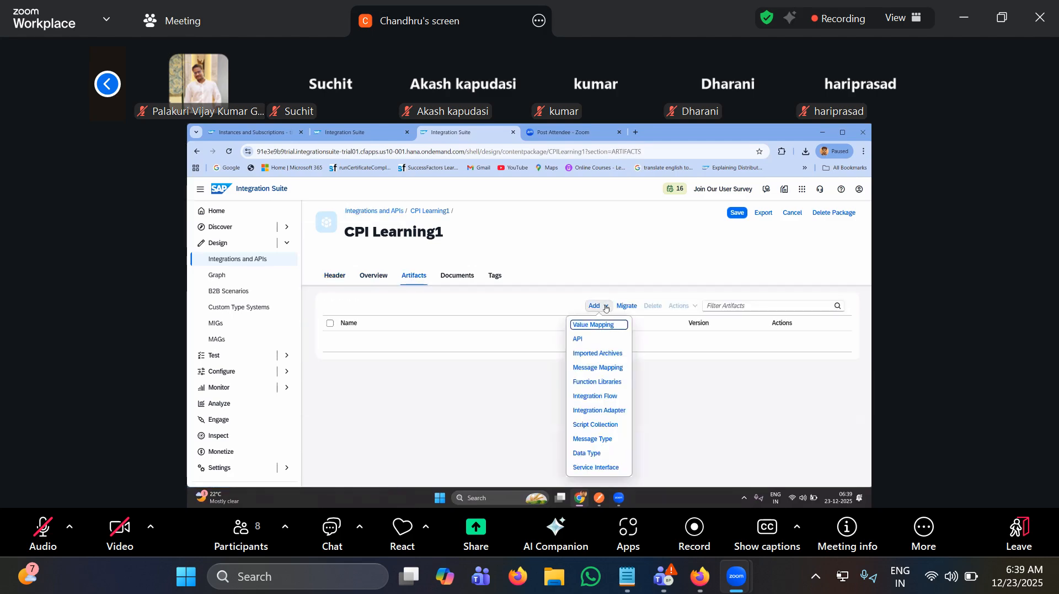
pyautogui.click(624, 396)
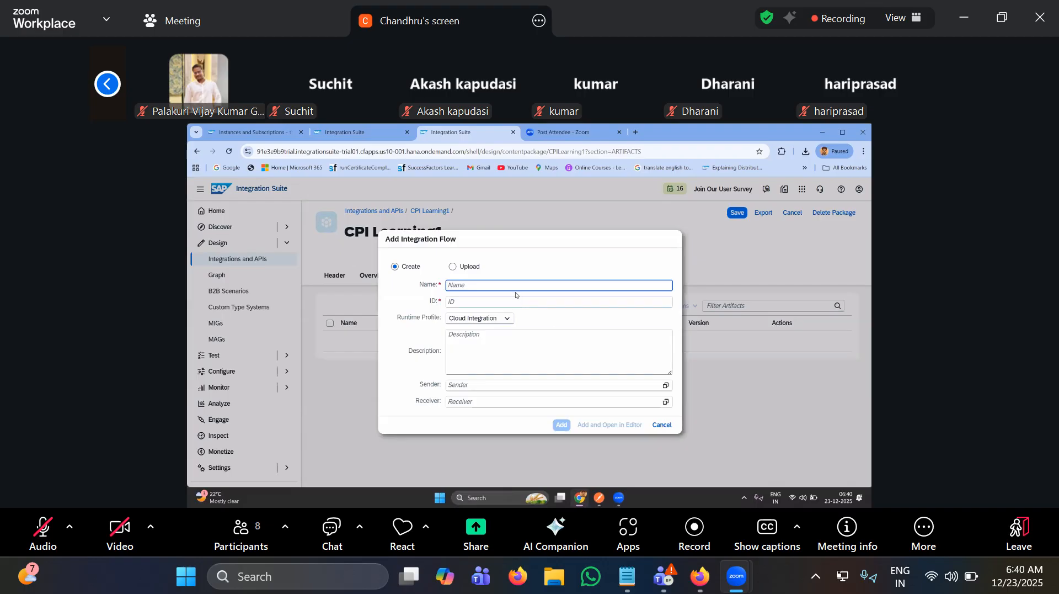
pyautogui.write('C')
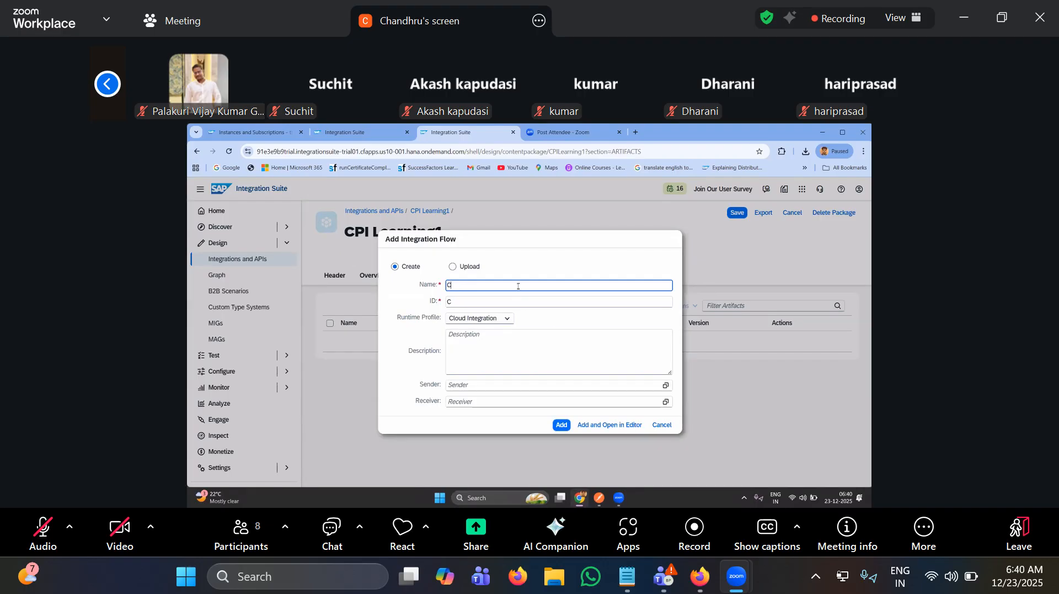
pyautogui.press('BackSpace')
pyautogui.write('Creting')
pyautogui.press('BackSpace')
pyautogui.press('BackSpace')
pyautogui.write('ting Simple iflow')
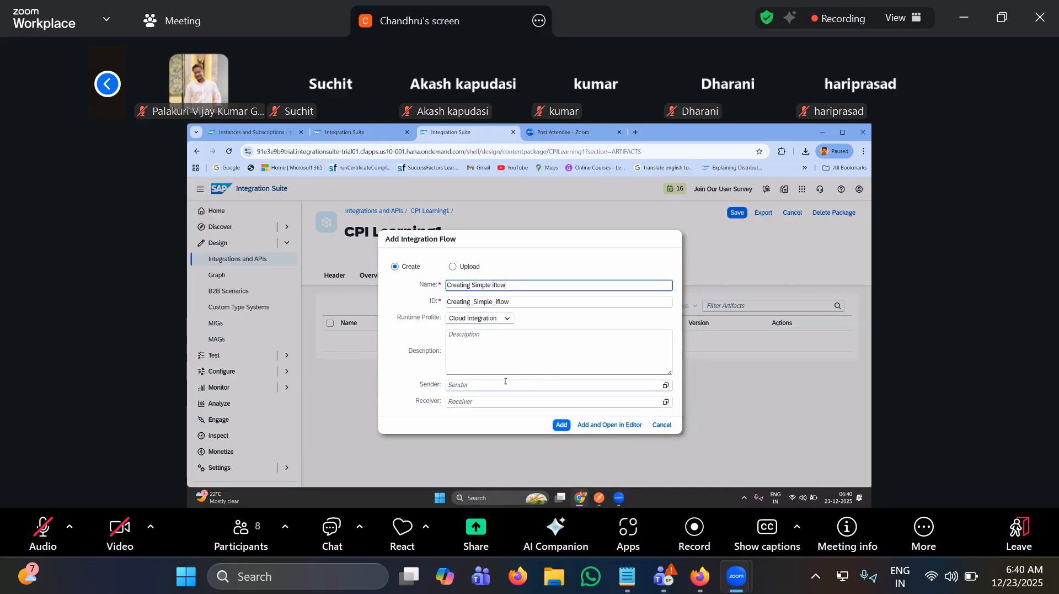
pyautogui.doubleClick(423, 385)
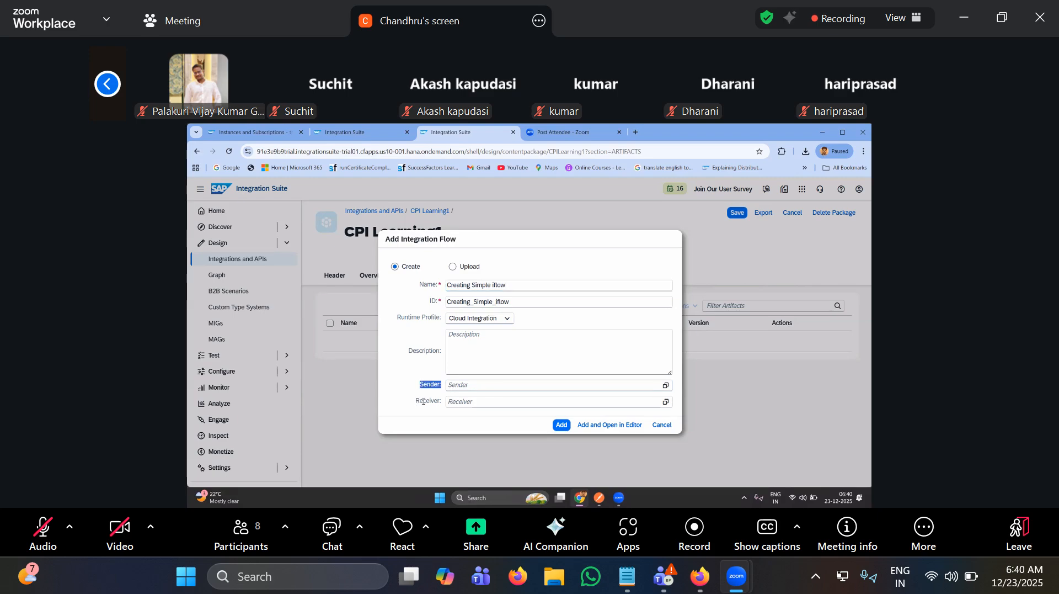
pyautogui.doubleClick(418, 401)
pyautogui.click(562, 424)
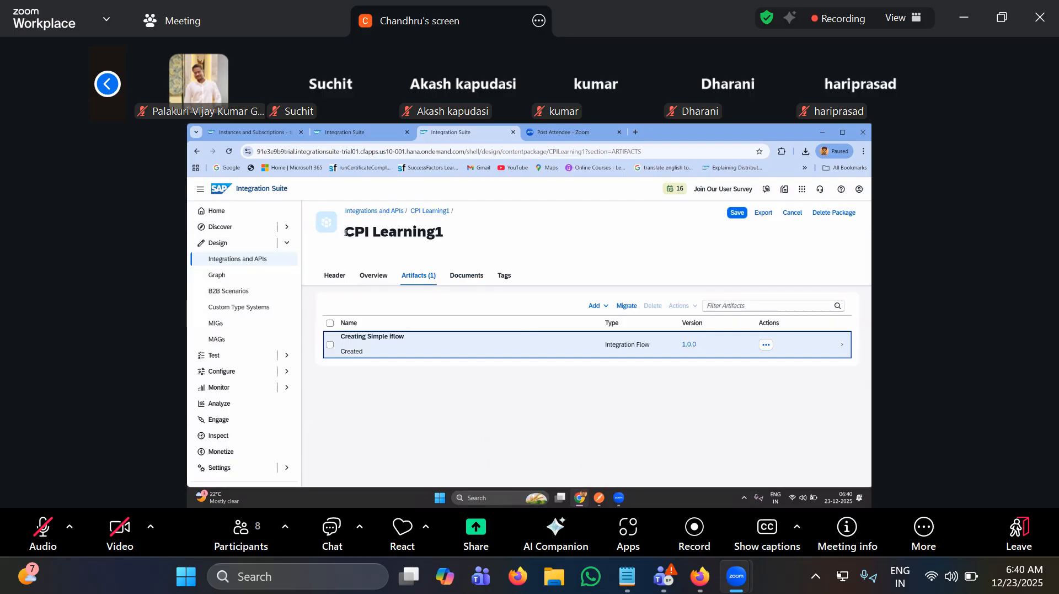
pyautogui.moveTo(346, 233); pyautogui.dragTo(469, 234)
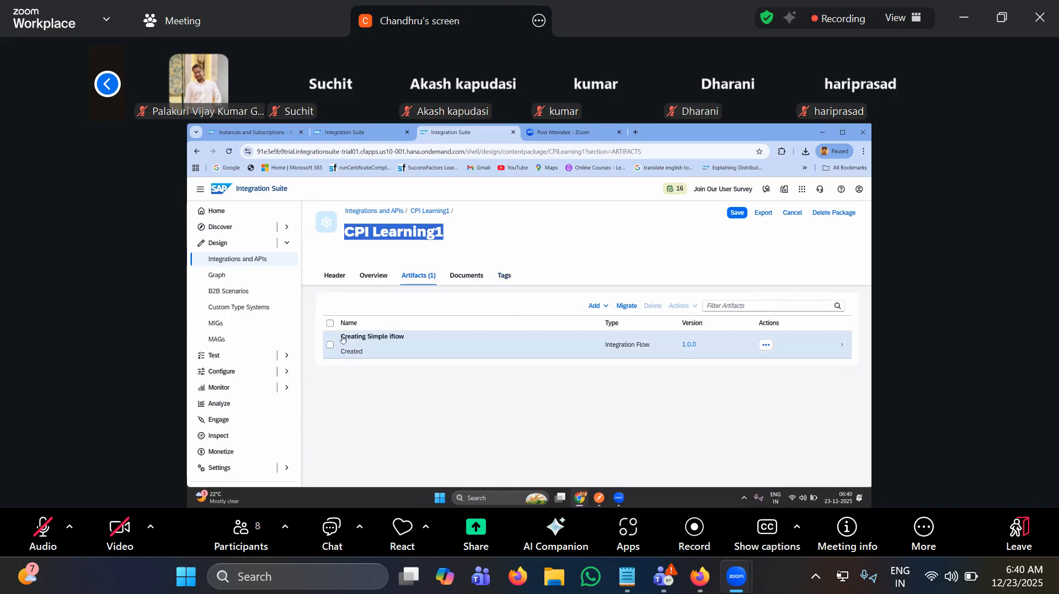
pyautogui.moveTo(339, 338); pyautogui.dragTo(415, 340)
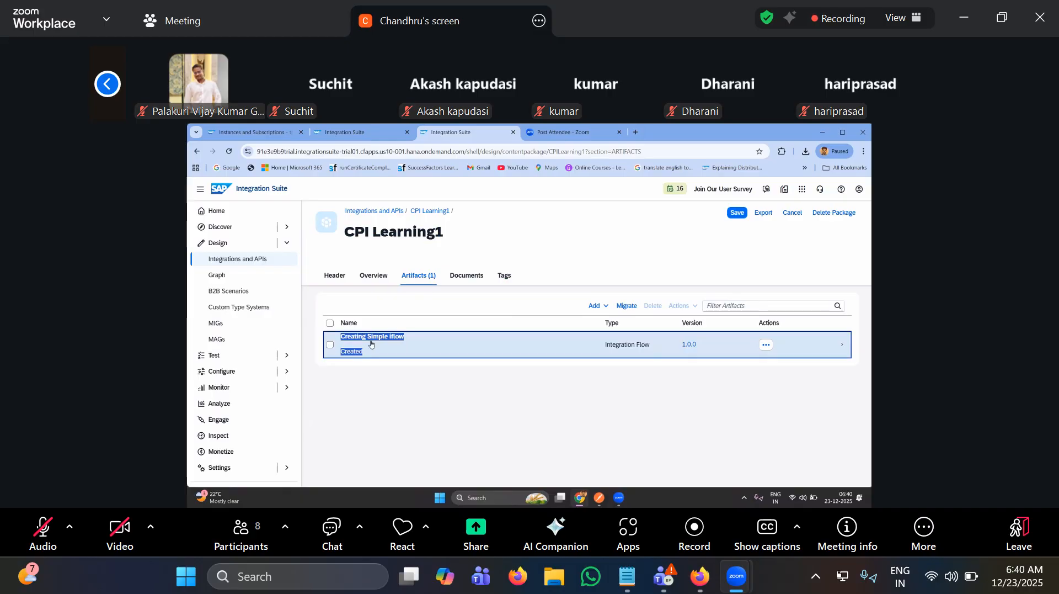
# - Open the Creating Simple iflow artifact for editing and delete its default Sender, Integration Process and Receiver elements
pyautogui.click(518, 344)
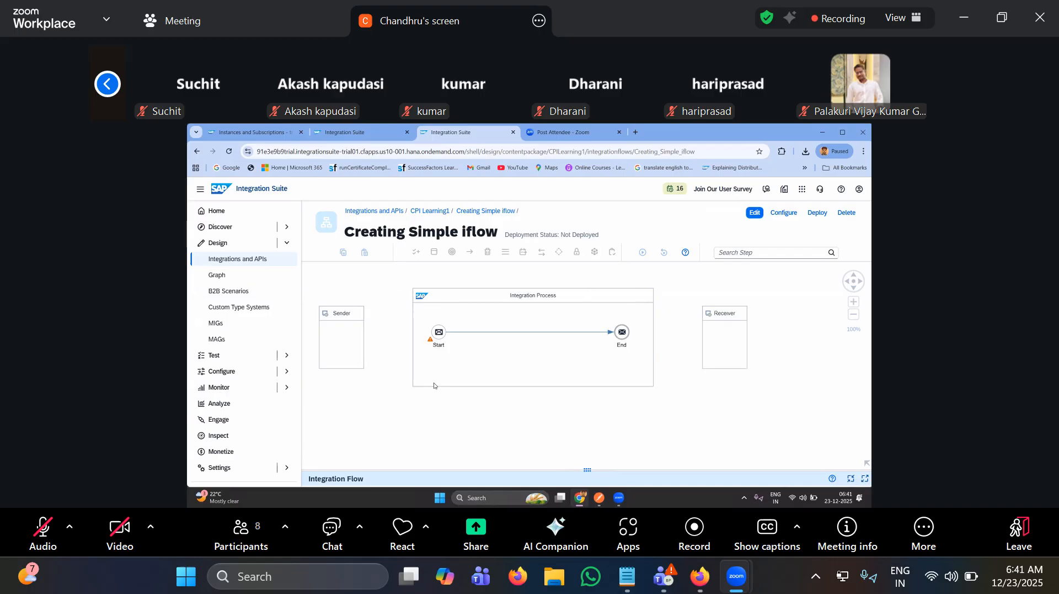
pyautogui.click(759, 215)
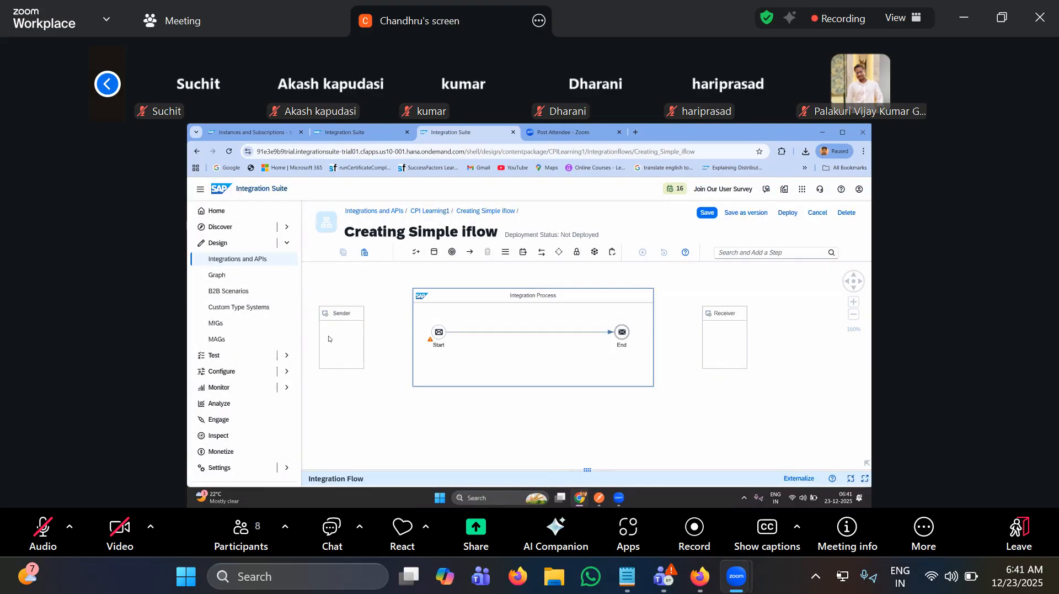
pyautogui.click(338, 340)
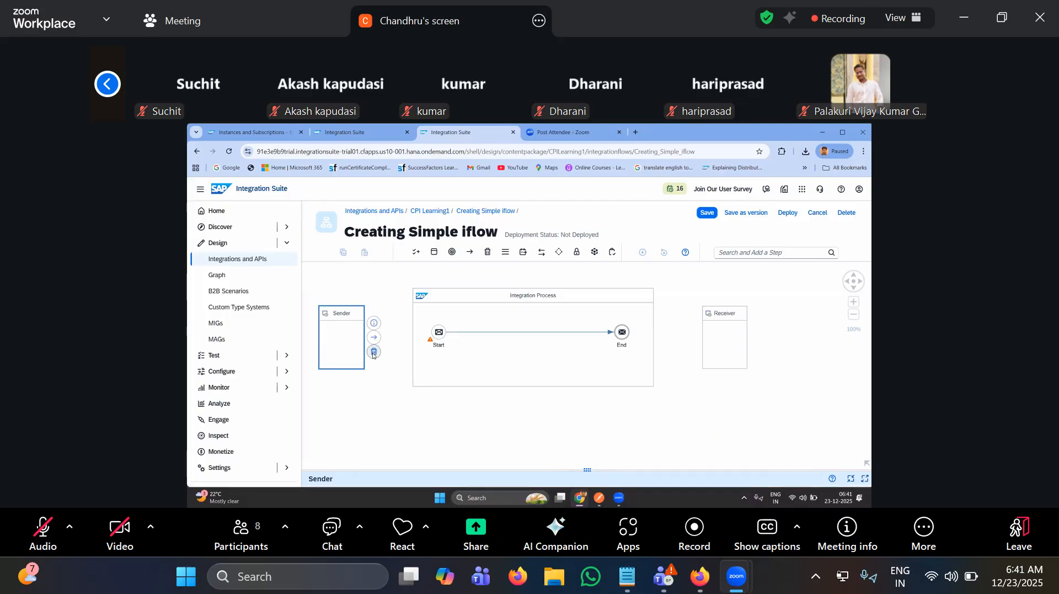
pyautogui.press('Delete')
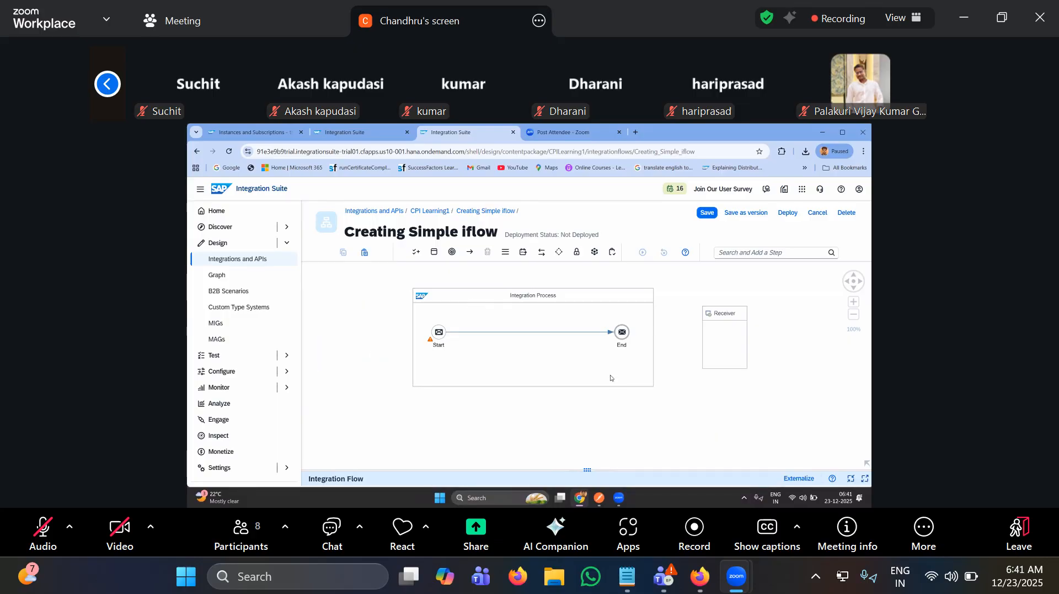
pyautogui.click(653, 339)
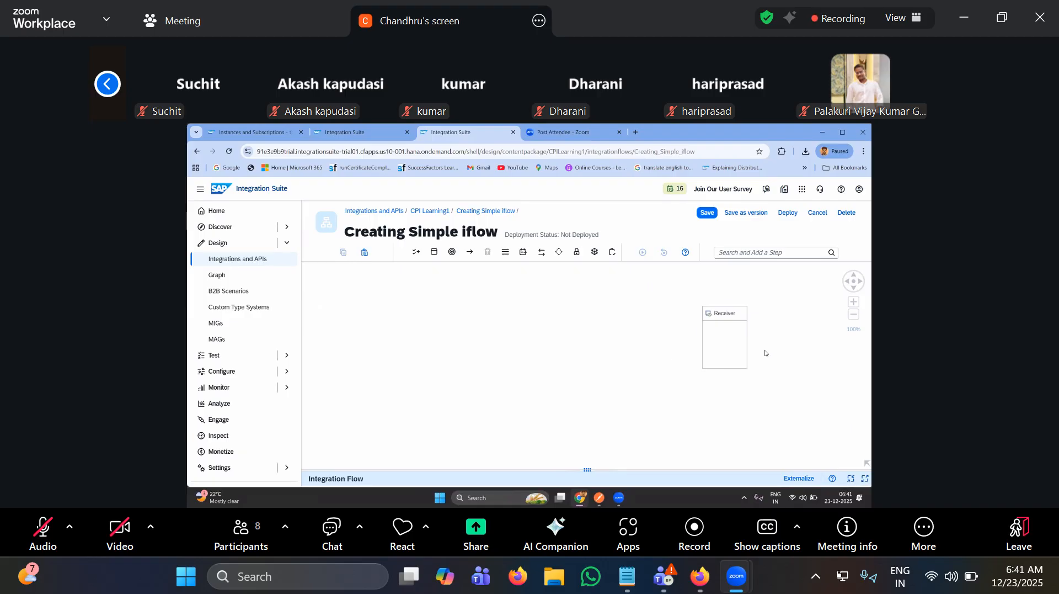
pyautogui.click(721, 343)
pyautogui.click(763, 355)
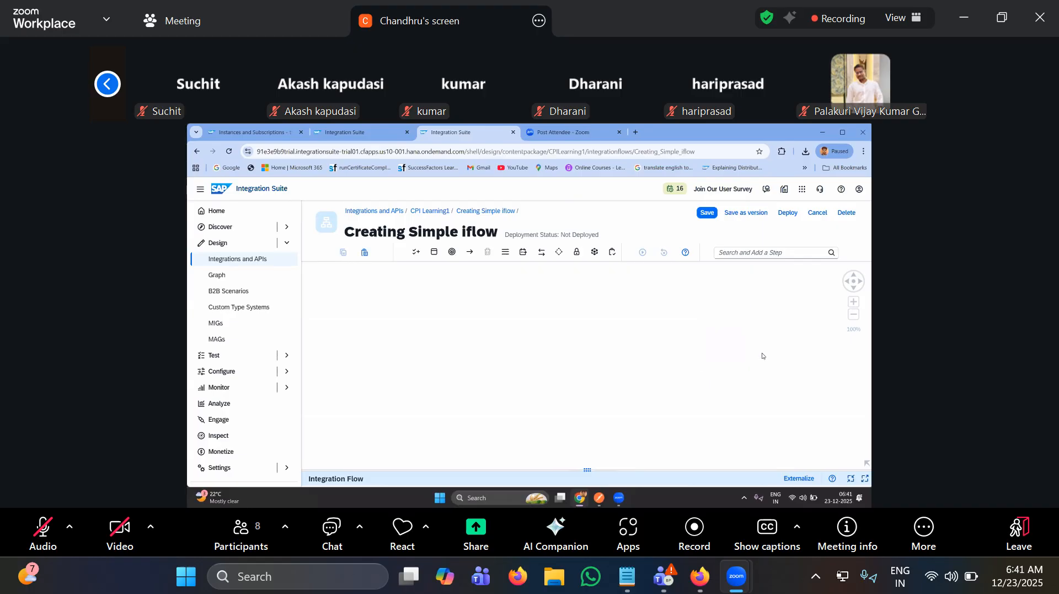
# - Examine the available flow elements in the Participant, Process, Event and Mapping groups
pyautogui.click(415, 253)
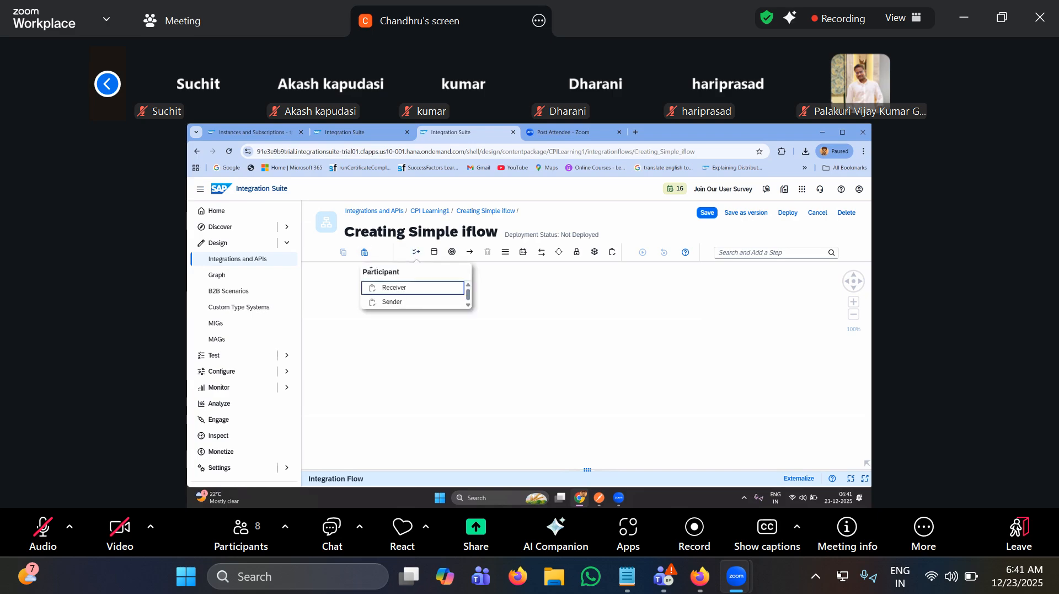
pyautogui.click(434, 253)
pyautogui.click(454, 253)
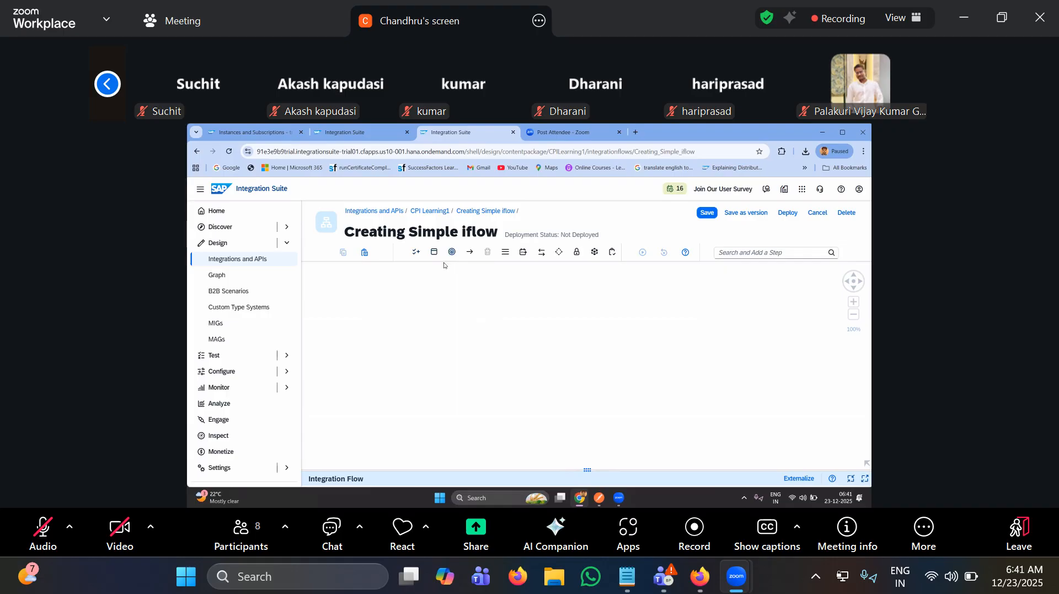
pyautogui.click(452, 252)
pyautogui.click(473, 253)
pyautogui.click(505, 252)
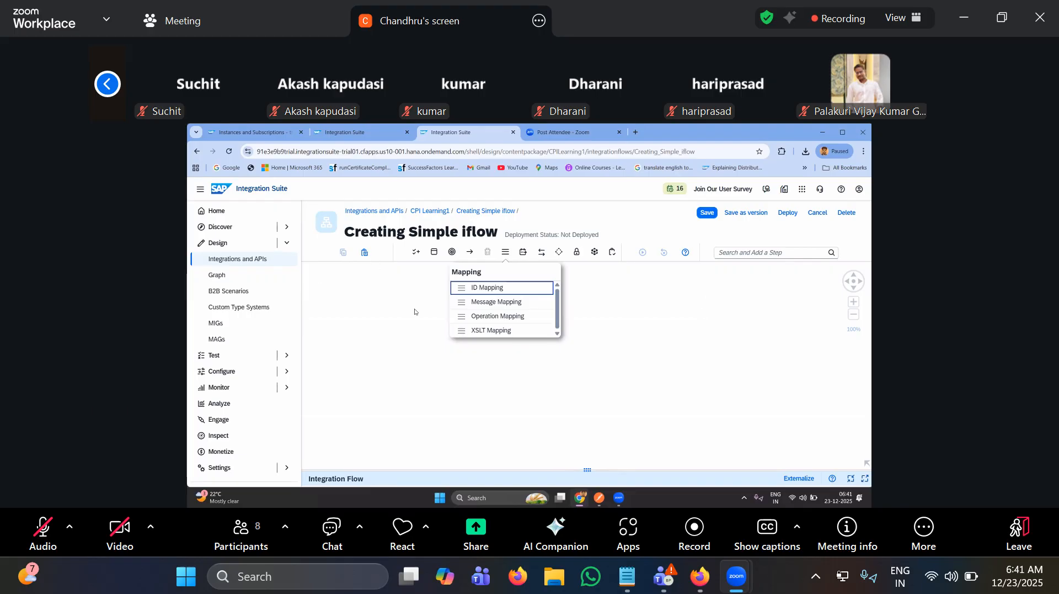
pyautogui.click(569, 402)
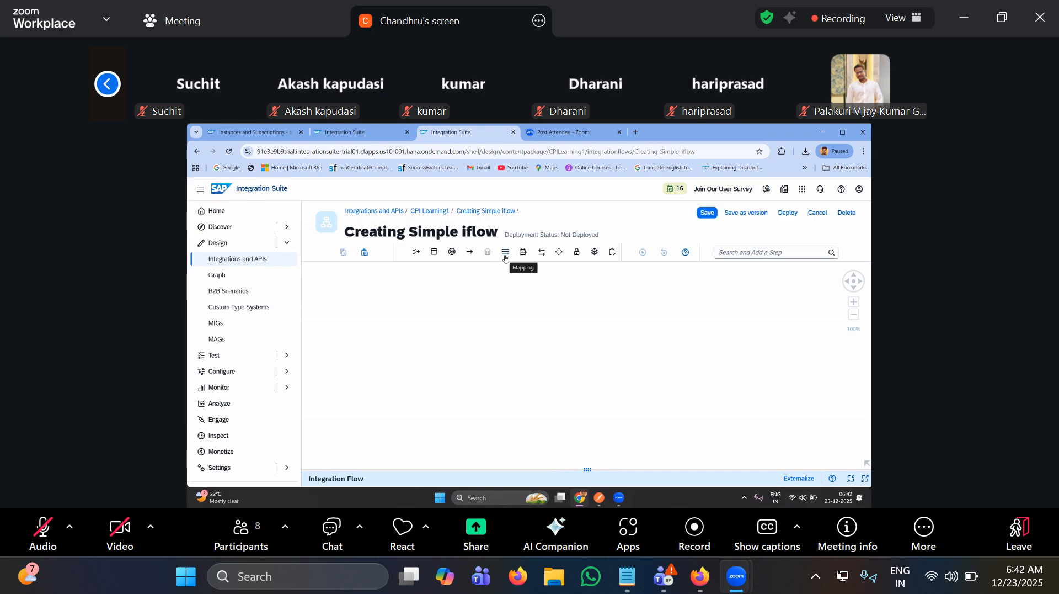
pyautogui.click(453, 254)
# - Add an Integration Process pool to the middle of the empty canvas
pyautogui.click(435, 254)
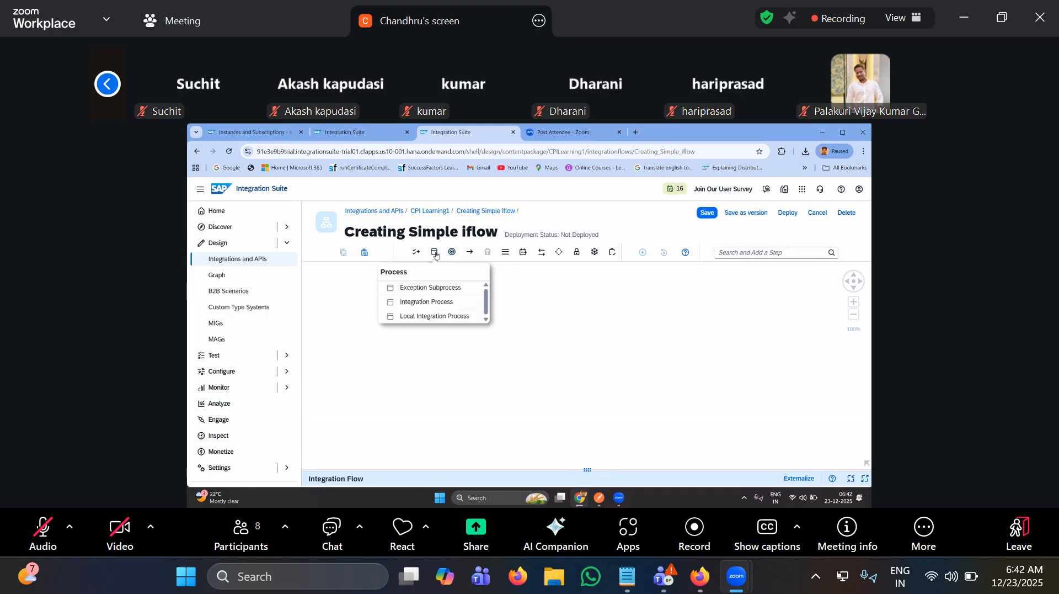
pyautogui.click(462, 302)
pyautogui.click(479, 353)
pyautogui.moveTo(482, 317); pyautogui.dragTo(549, 325)
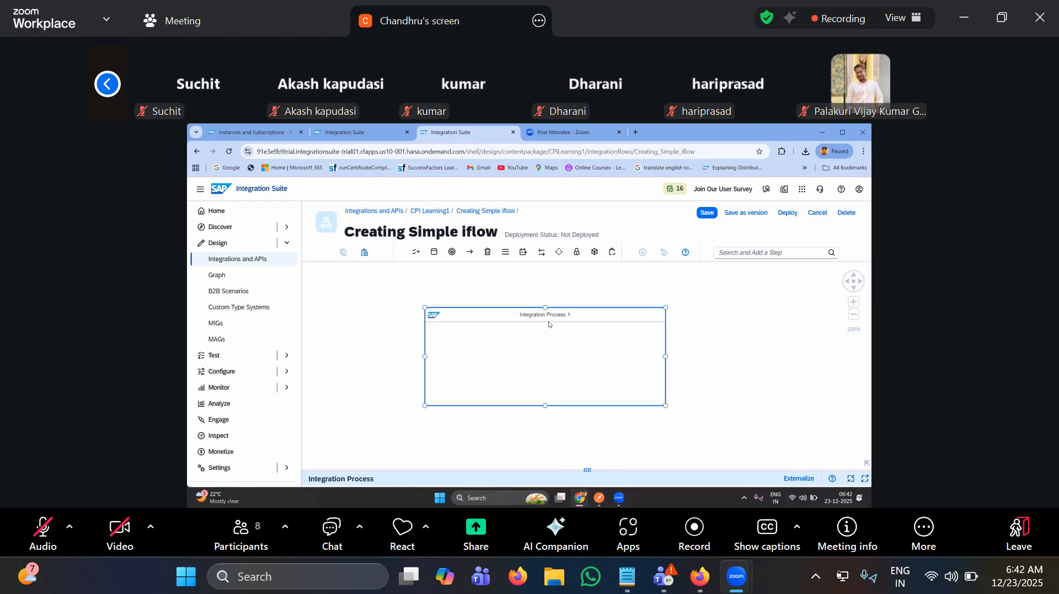
# - Place a Timer start event inside the integration process near its left edge
pyautogui.click(416, 254)
pyautogui.click(434, 252)
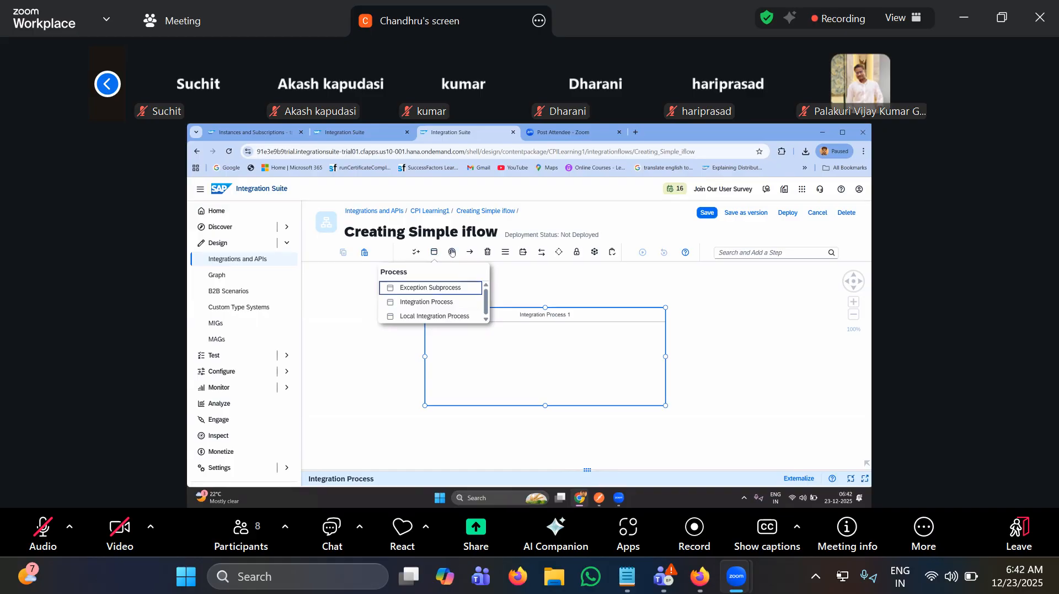
pyautogui.click(452, 252)
pyautogui.doubleClick(404, 272)
pyautogui.scroll(-1, 440, 328)
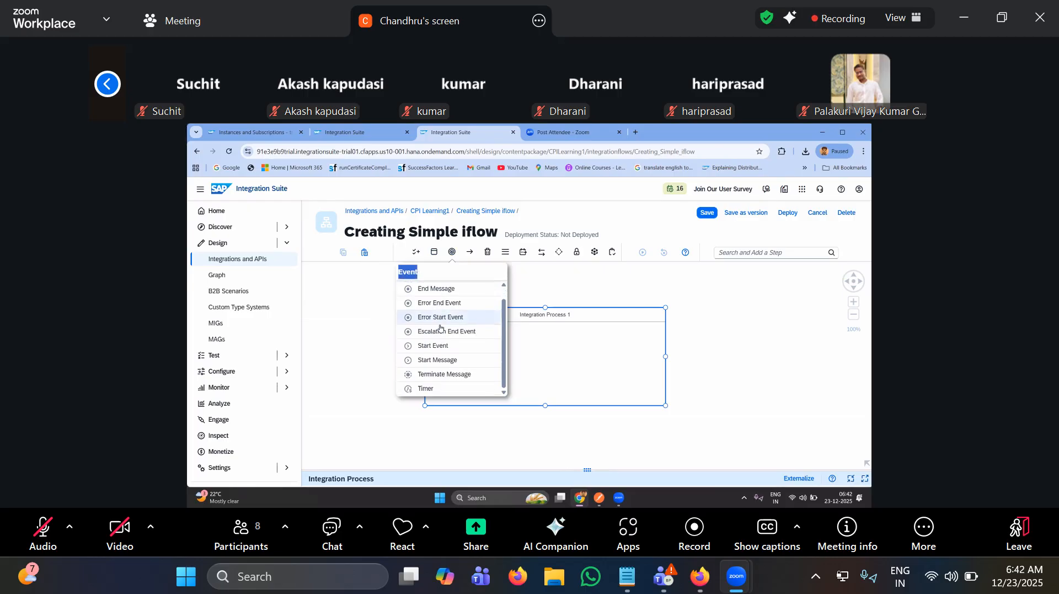
pyautogui.click(444, 388)
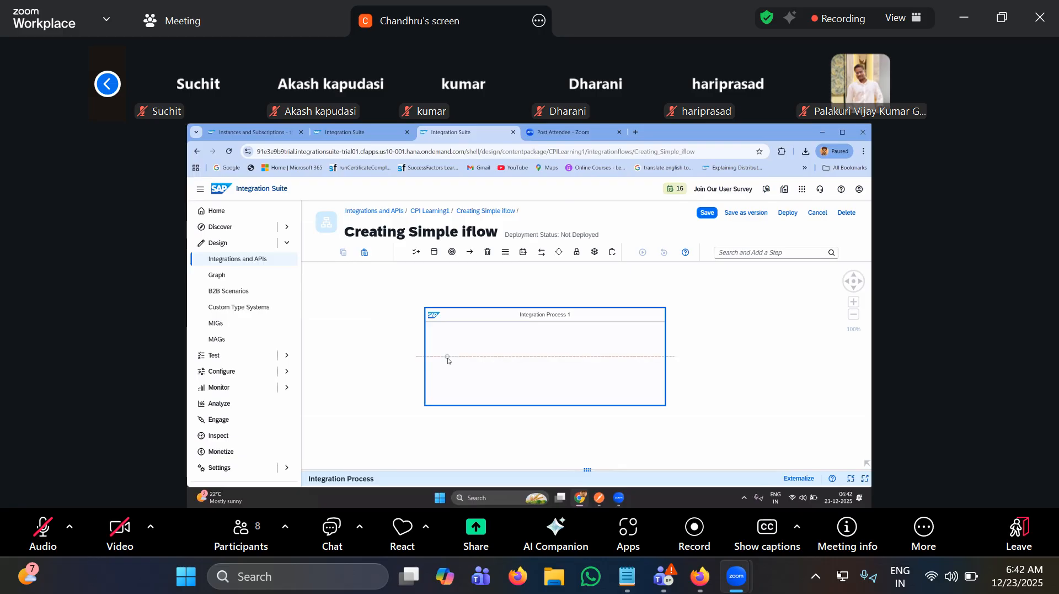
pyautogui.click(448, 357)
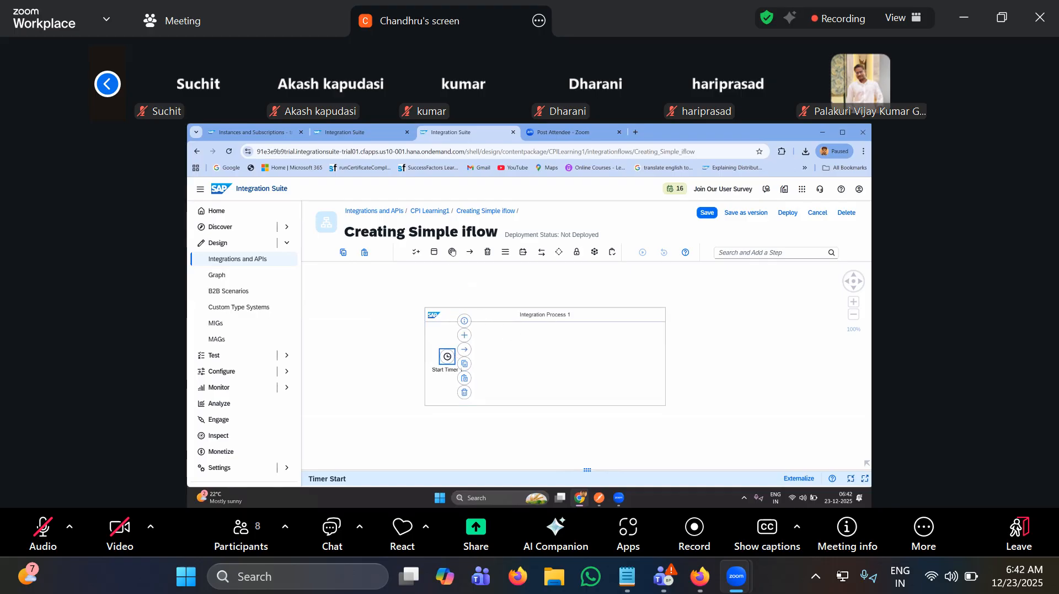
# - Place an End Message event inside the integration process near its right edge, level with the timer
pyautogui.click(452, 252)
pyautogui.scroll(-1, 465, 309)
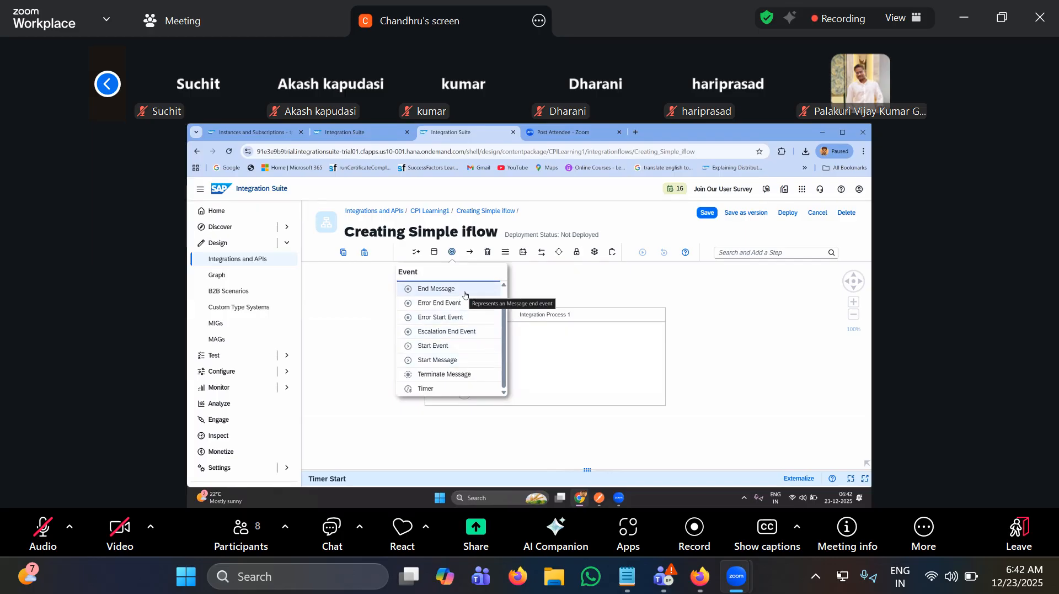
pyautogui.click(581, 365)
pyautogui.click(632, 359)
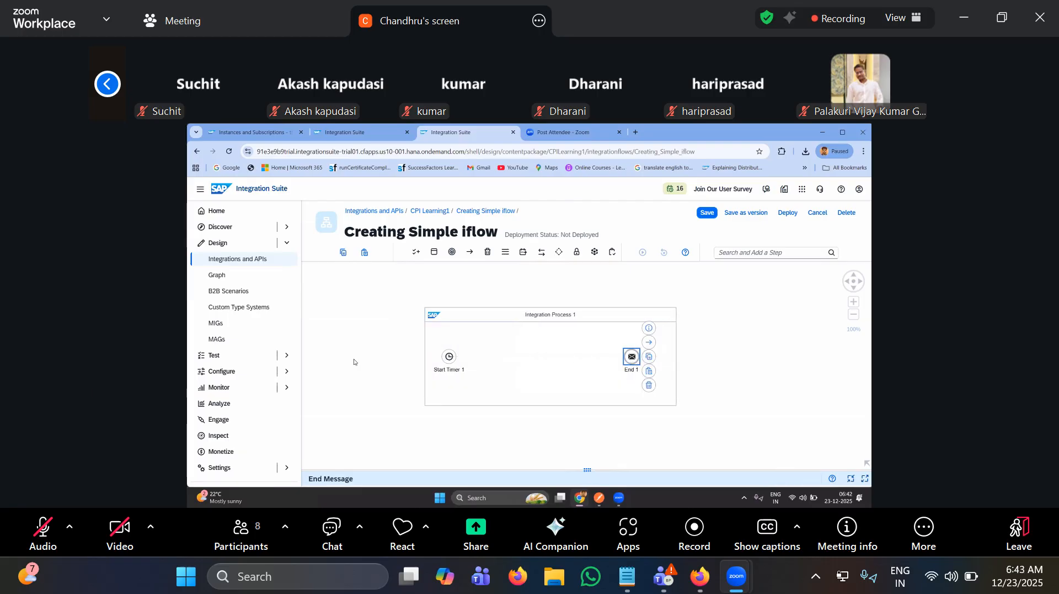
# - Connect the Start Timer event to the End event with a sequence flow
pyautogui.click(449, 357)
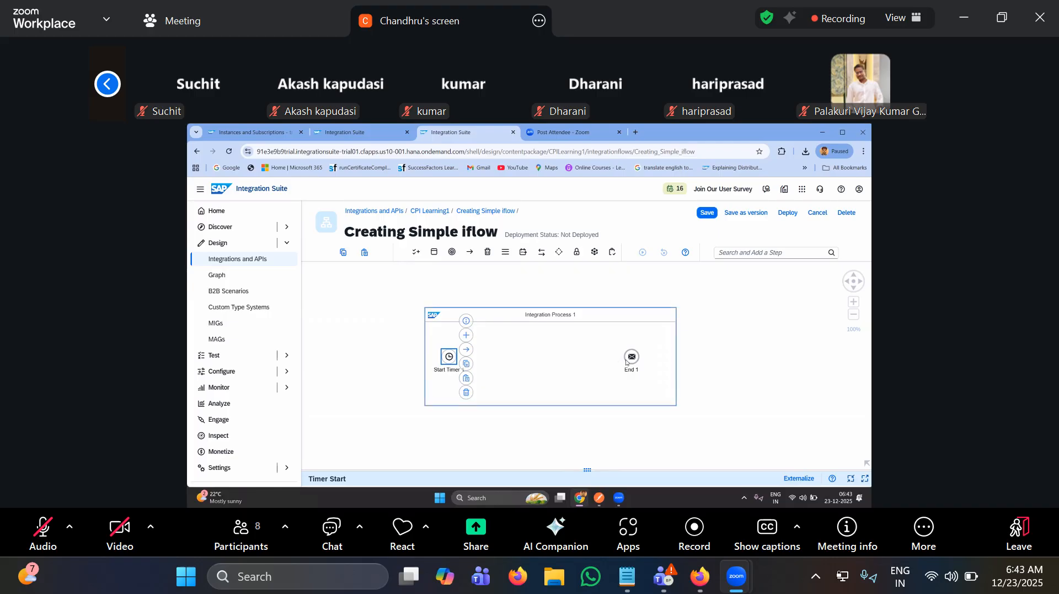
pyautogui.click(471, 253)
pyautogui.moveTo(451, 359); pyautogui.dragTo(632, 357)
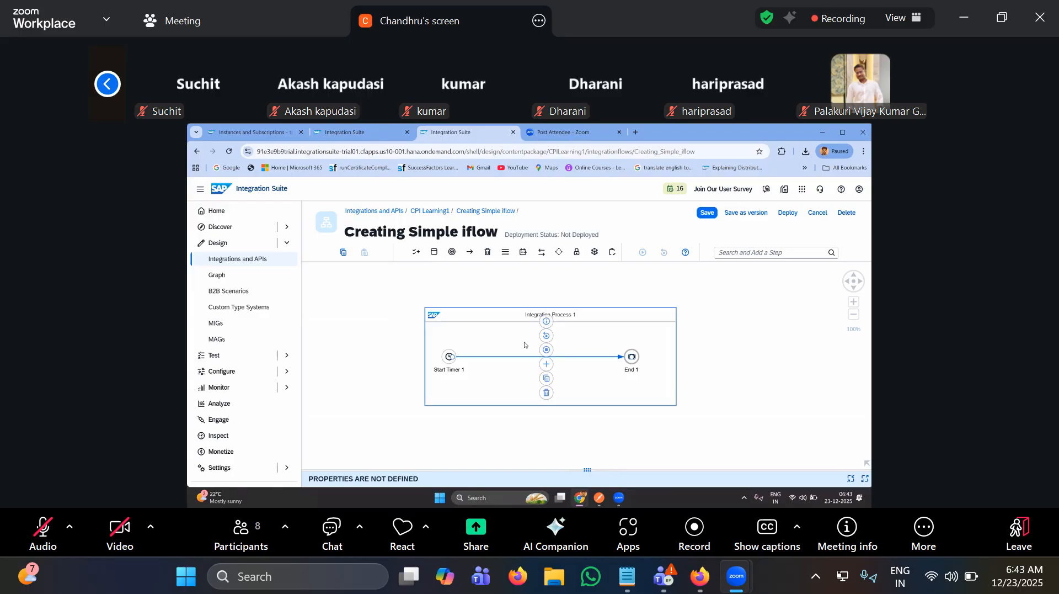
pyautogui.click(548, 364)
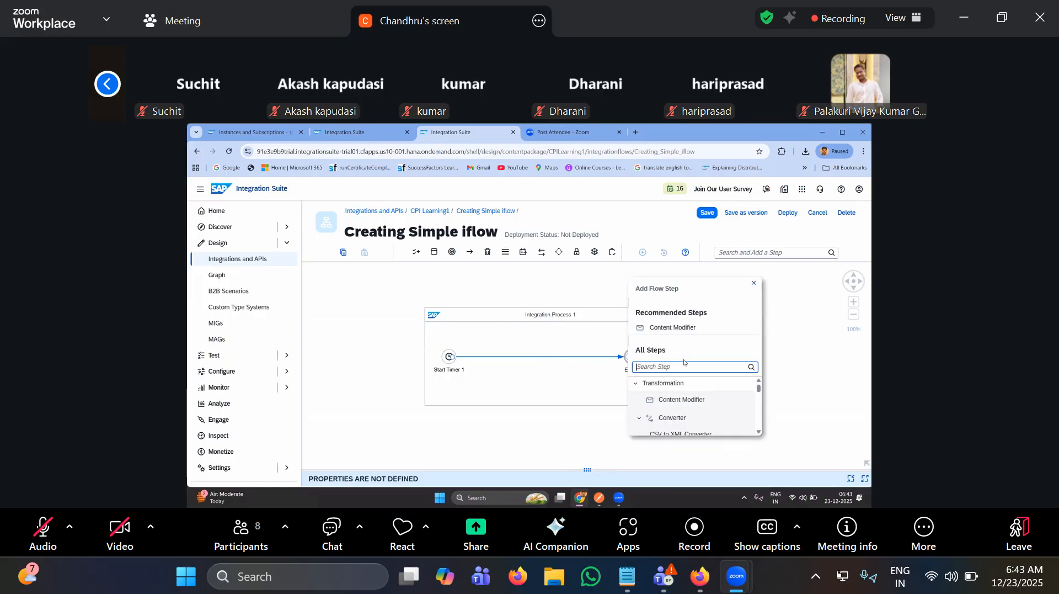
pyautogui.write('content')
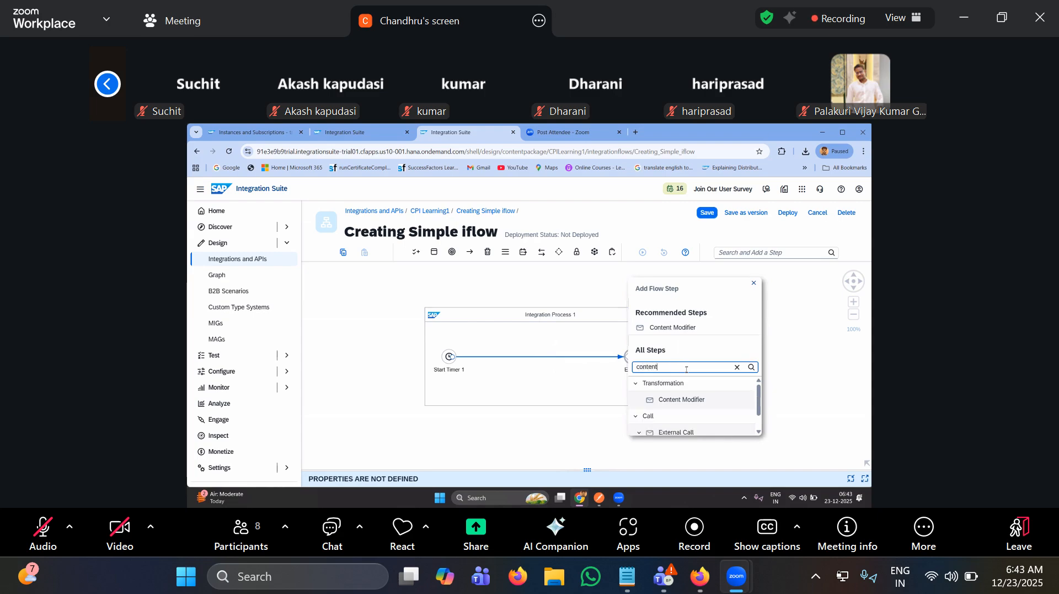
pyautogui.press('BackSpace')
pyautogui.press('BackSpace')
pyautogui.press('BackSpace')
pyautogui.press('BackSpace')
pyautogui.press('BackSpace')
pyautogui.press('BackSpace')
pyautogui.press('BackSpace')
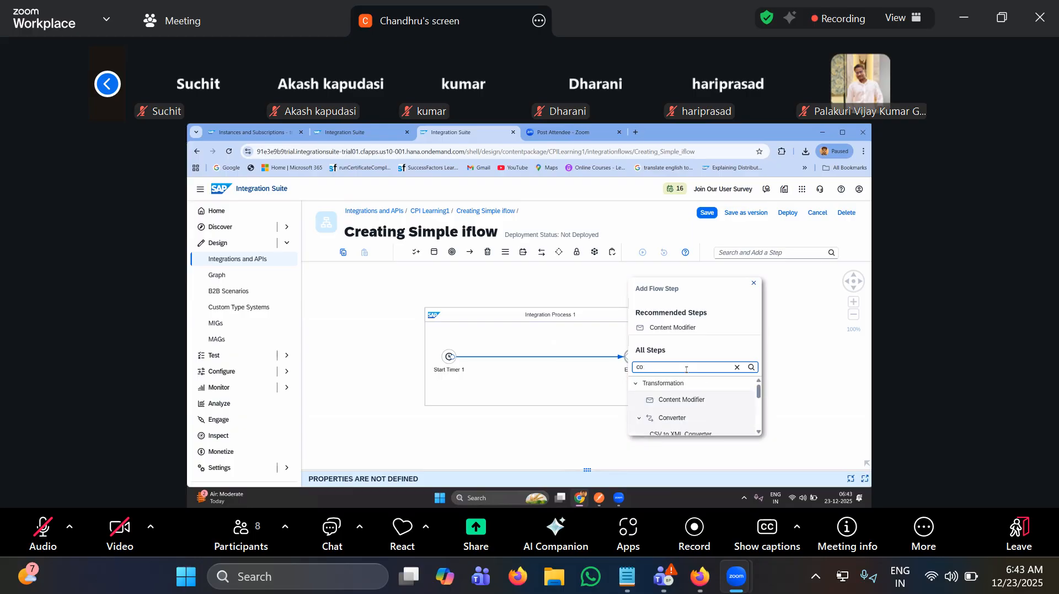
# - Insert a Content Modifier on the flow between the Start Timer and End events and name it "Content Modifier"
pyautogui.click(523, 254)
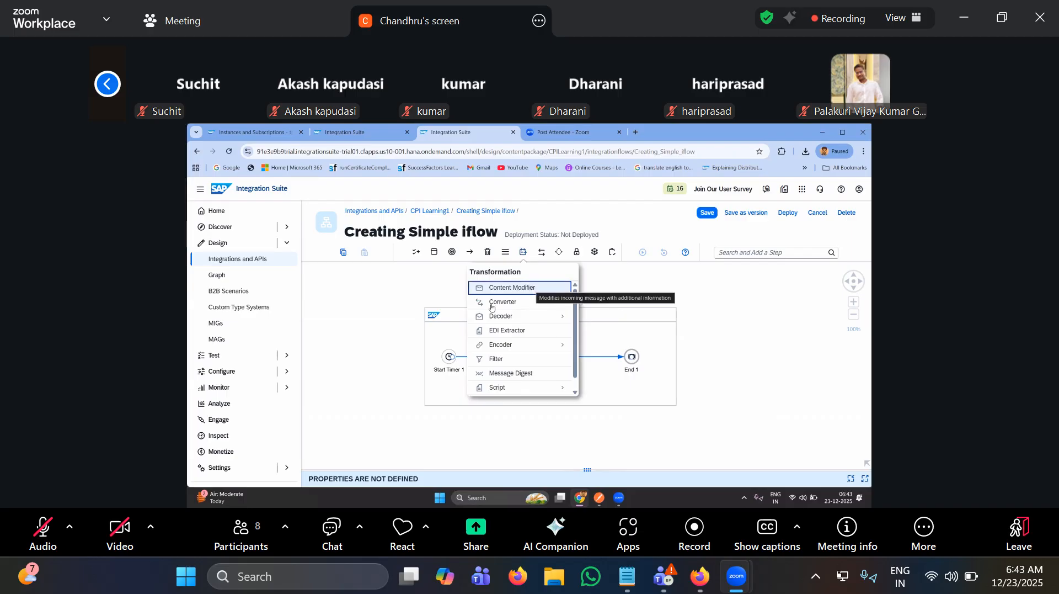
pyautogui.click(516, 288)
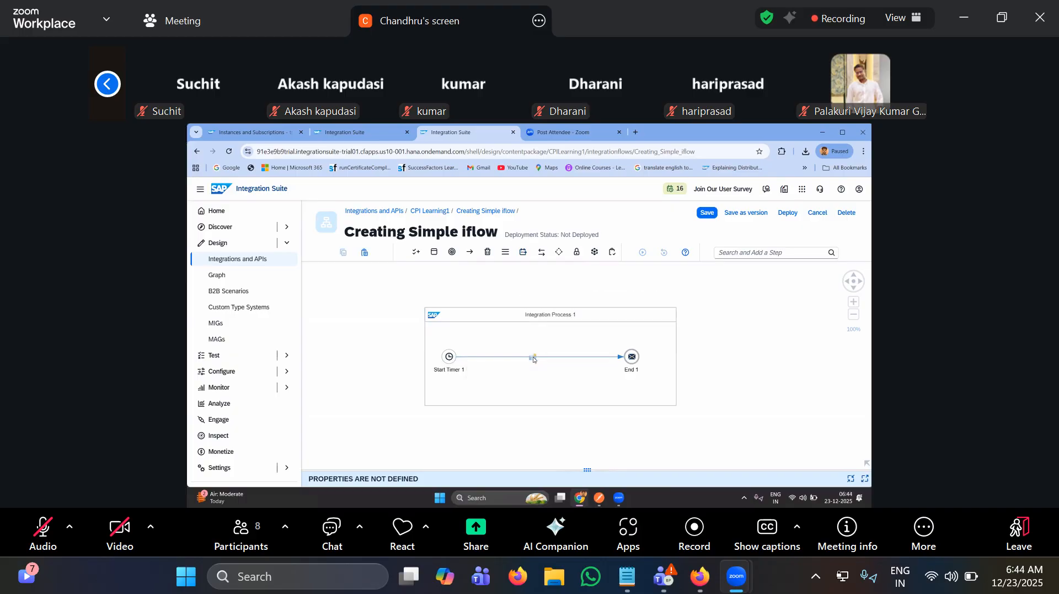
pyautogui.click(534, 360)
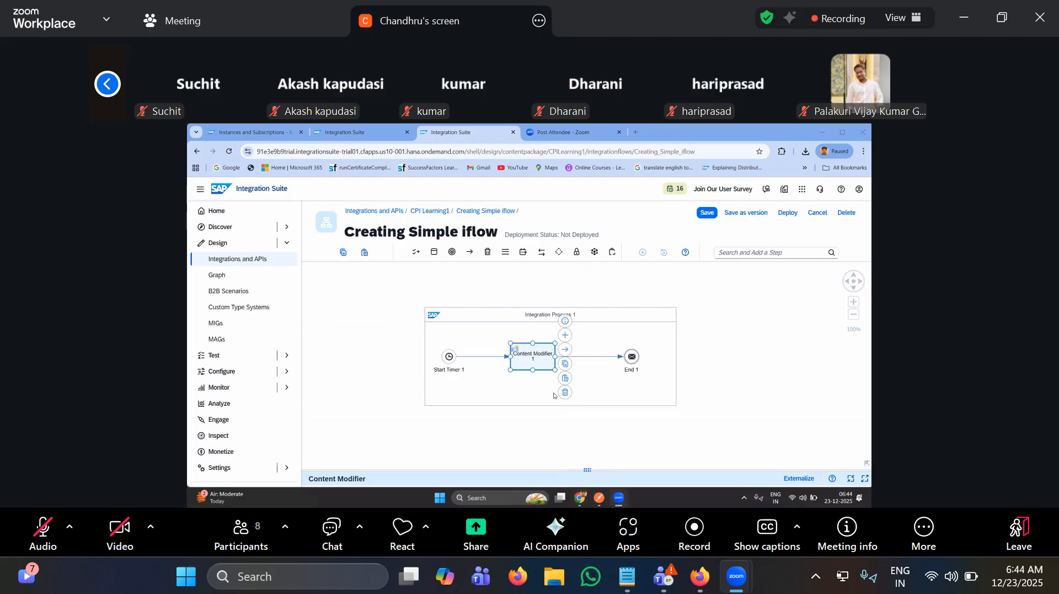
pyautogui.click(544, 357)
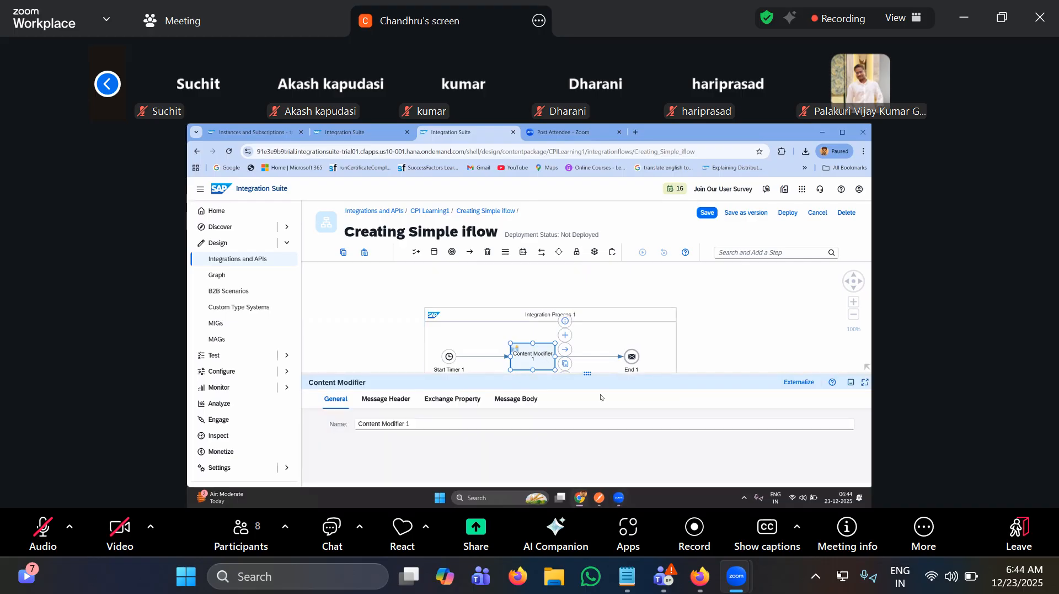
pyautogui.click(816, 576)
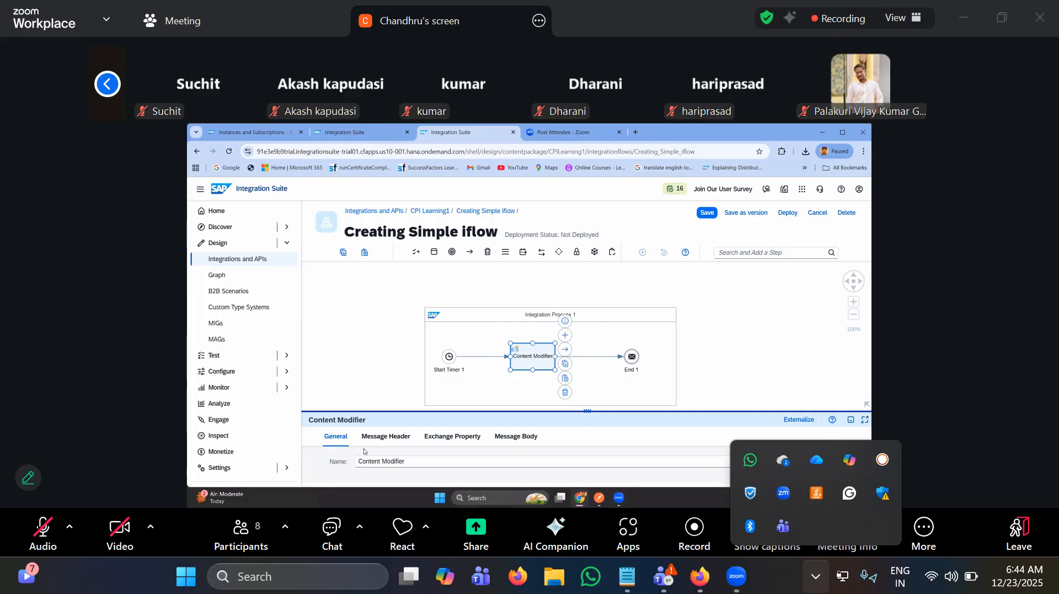
# - Examine the Content Modifier's Message Body, Message Header and Exchange Property settings, enlarging the properties area
pyautogui.click(512, 437)
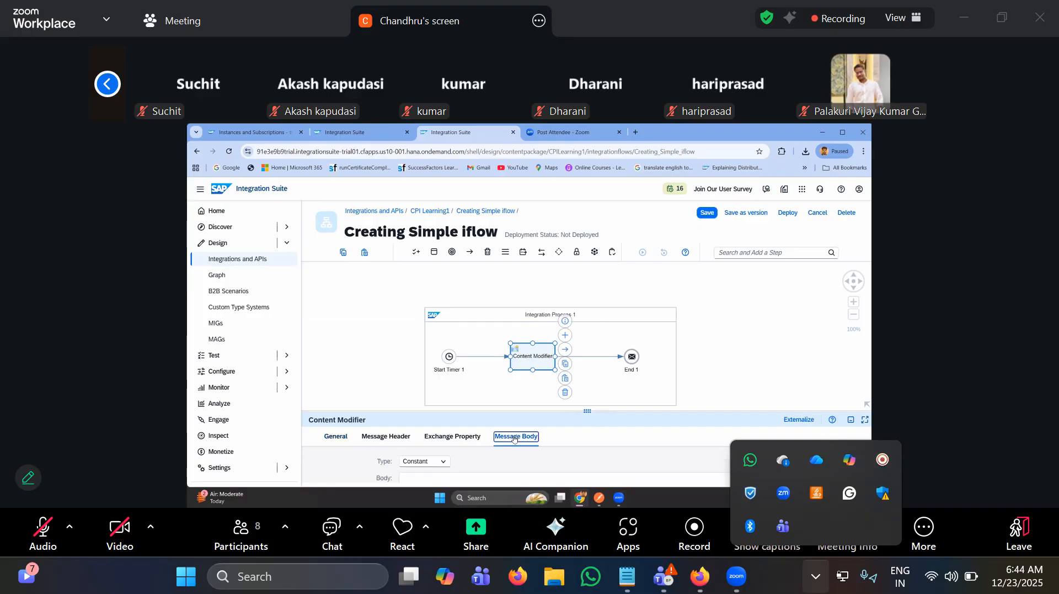
pyautogui.click(386, 436)
pyautogui.click(447, 437)
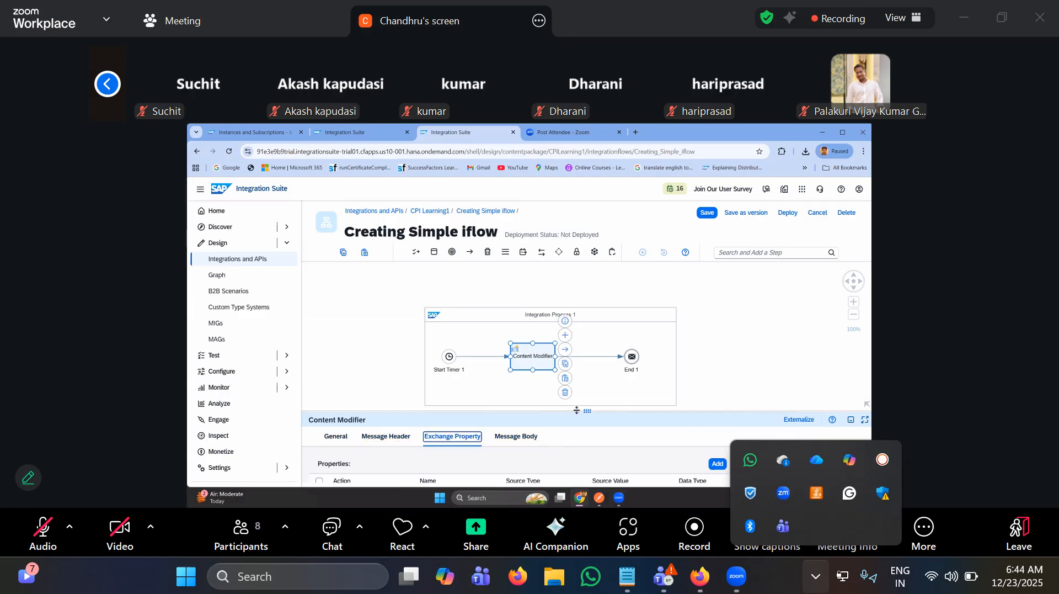
pyautogui.moveTo(590, 409); pyautogui.dragTo(588, 344)
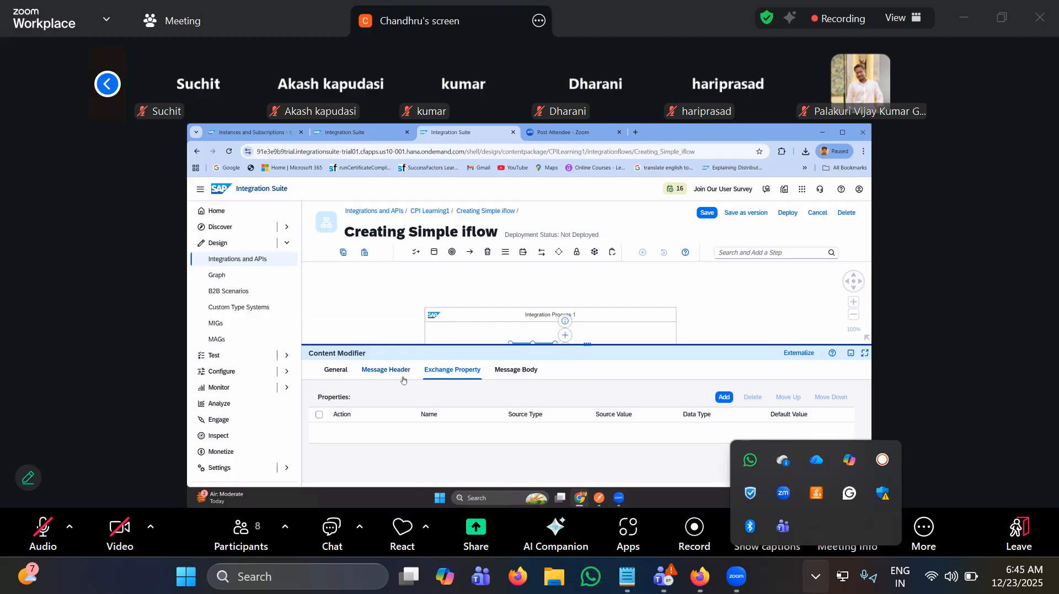
pyautogui.click(586, 346)
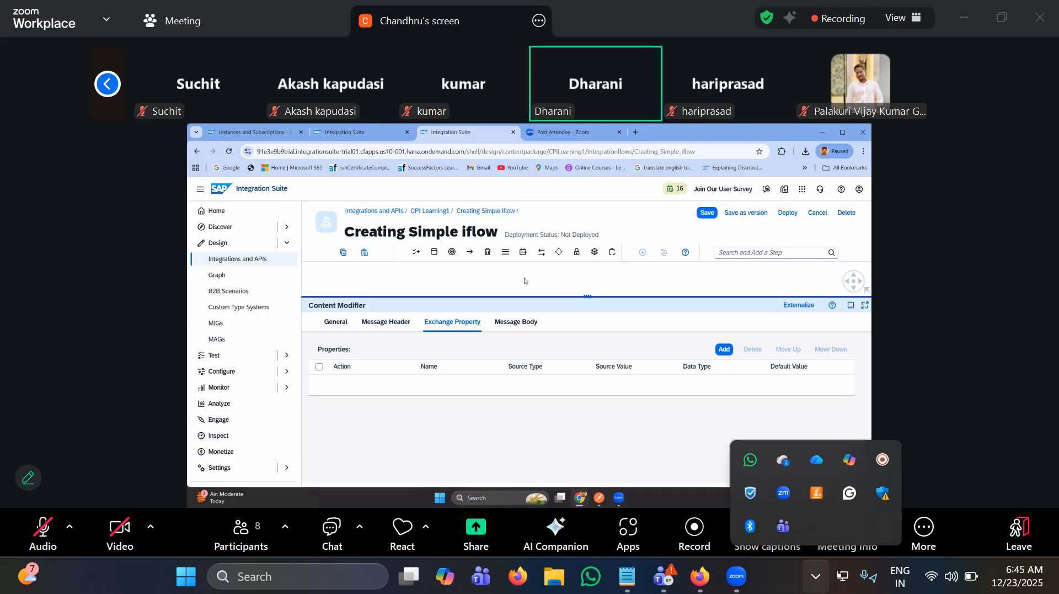
pyautogui.moveTo(587, 296); pyautogui.dragTo(589, 421)
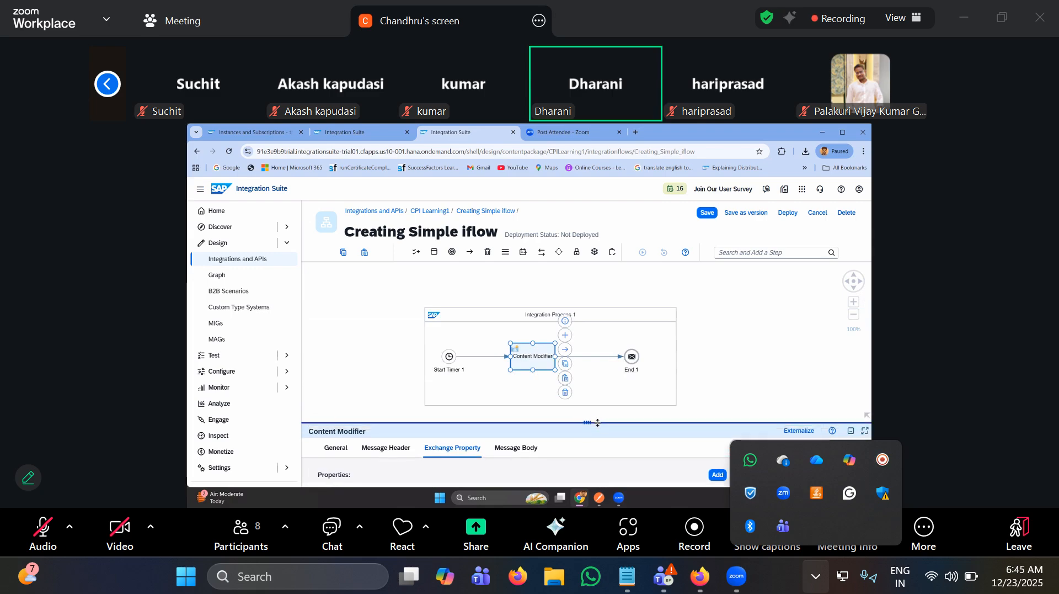
pyautogui.moveTo(590, 421); pyautogui.dragTo(589, 296)
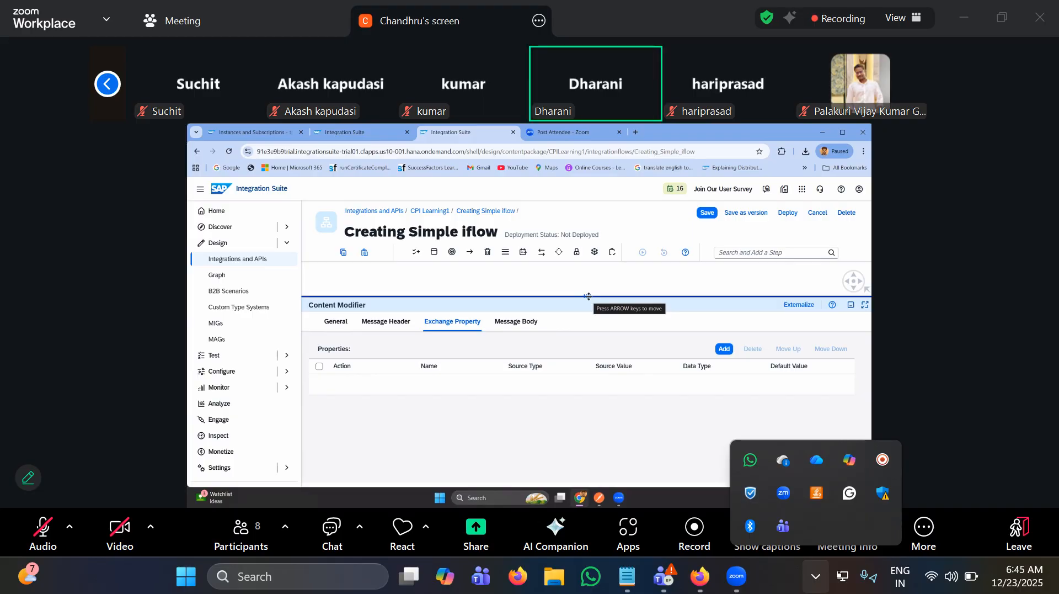
pyautogui.moveTo(588, 296); pyautogui.dragTo(588, 359)
pyautogui.rightClick(588, 359)
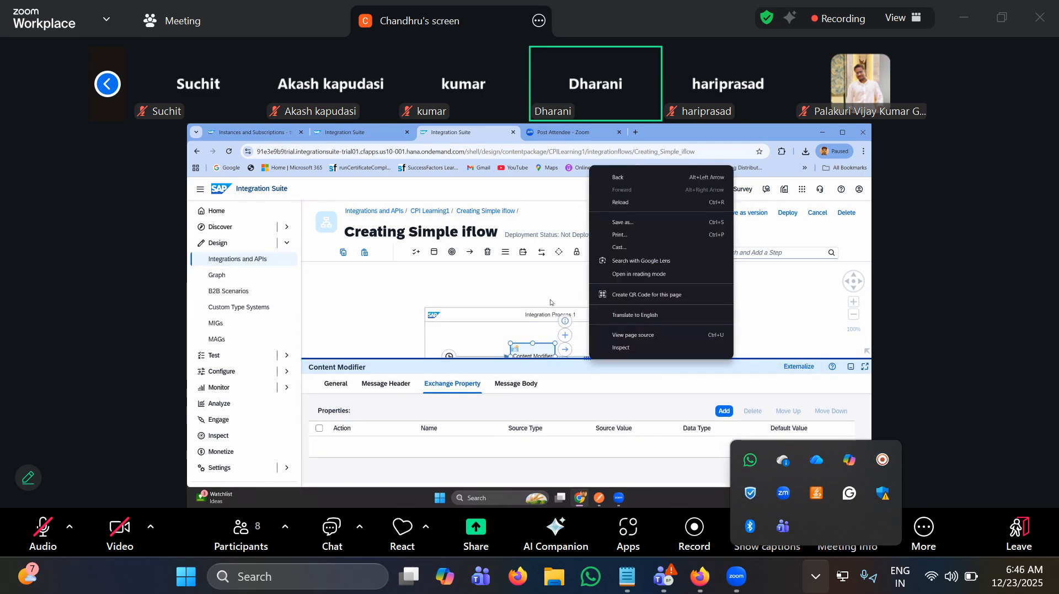
# - Show the Content Modifier's Message Header settings in an enlarged properties area
pyautogui.click(549, 294)
pyautogui.moveTo(590, 368); pyautogui.dragTo(595, 413)
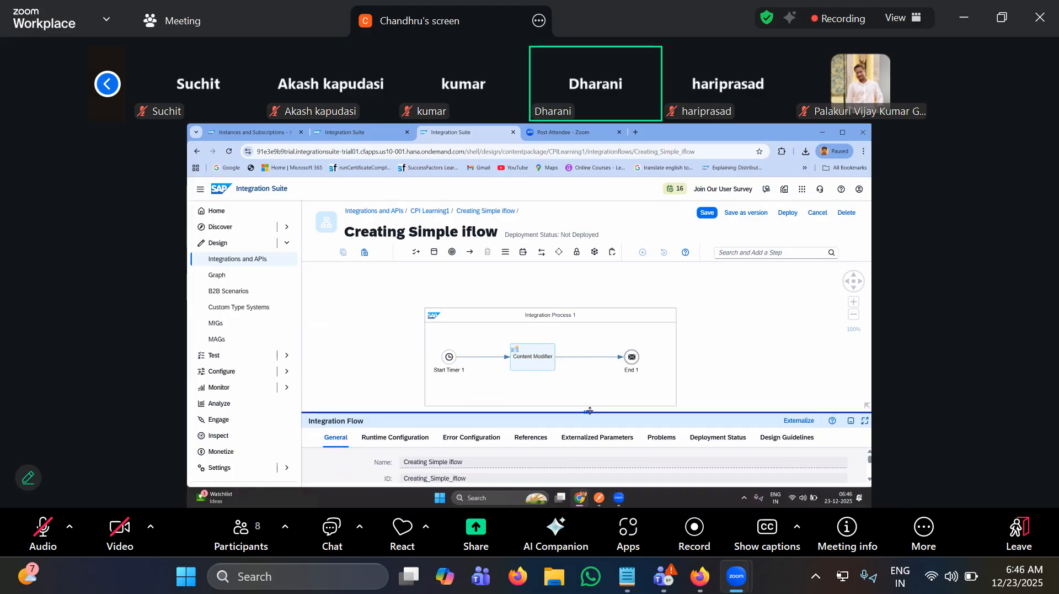
pyautogui.moveTo(596, 412)
pyautogui.mouseDown()
pyautogui.moveTo(585, 304)
pyautogui.moveTo(585, 415)
pyautogui.mouseUp()
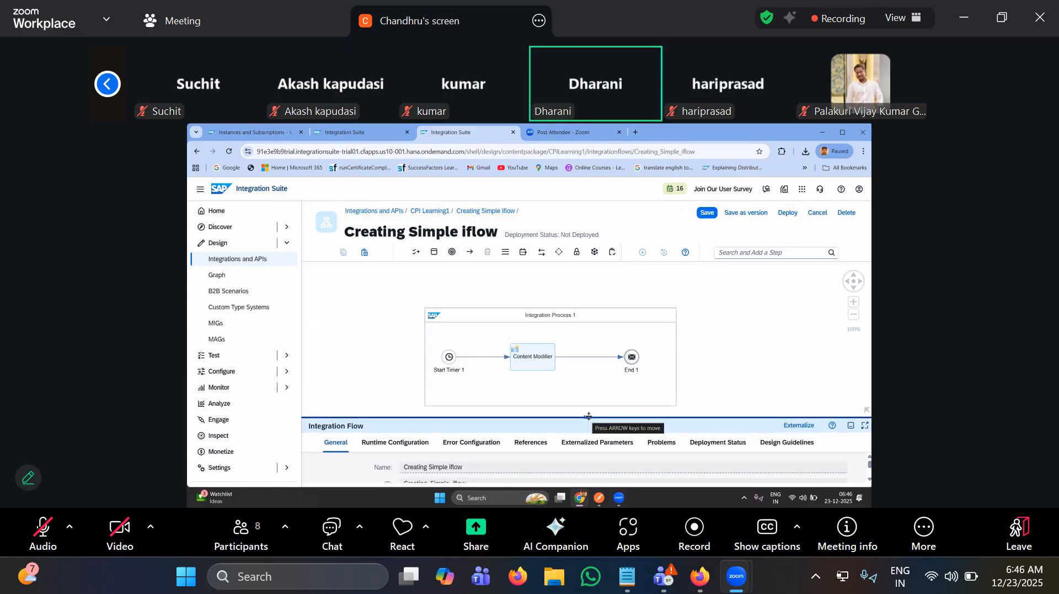
pyautogui.moveTo(589, 416); pyautogui.dragTo(549, 281)
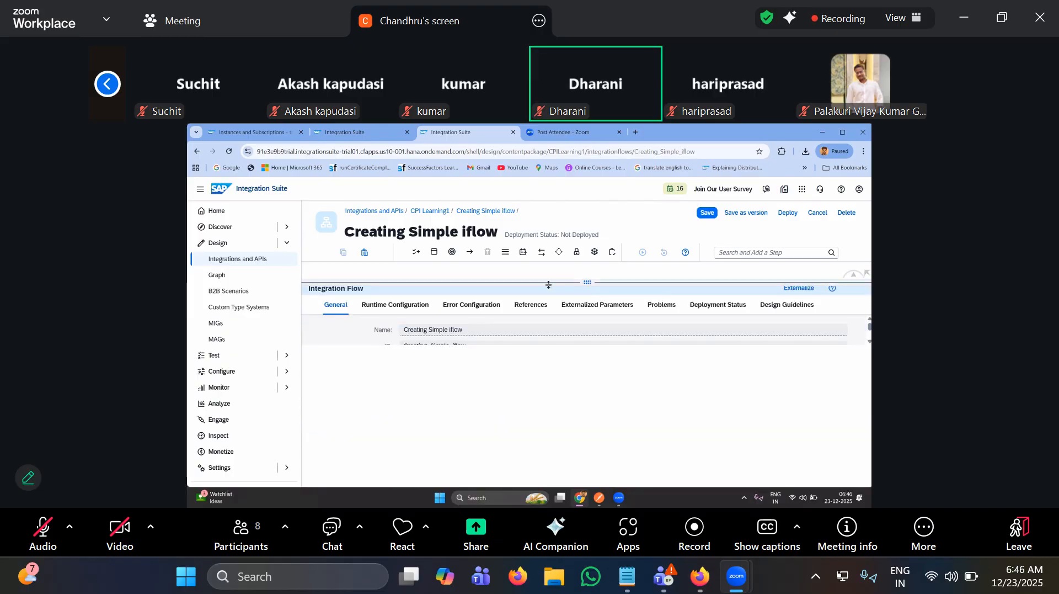
pyautogui.click(395, 305)
pyautogui.moveTo(587, 282); pyautogui.dragTo(585, 304)
pyautogui.click(402, 335)
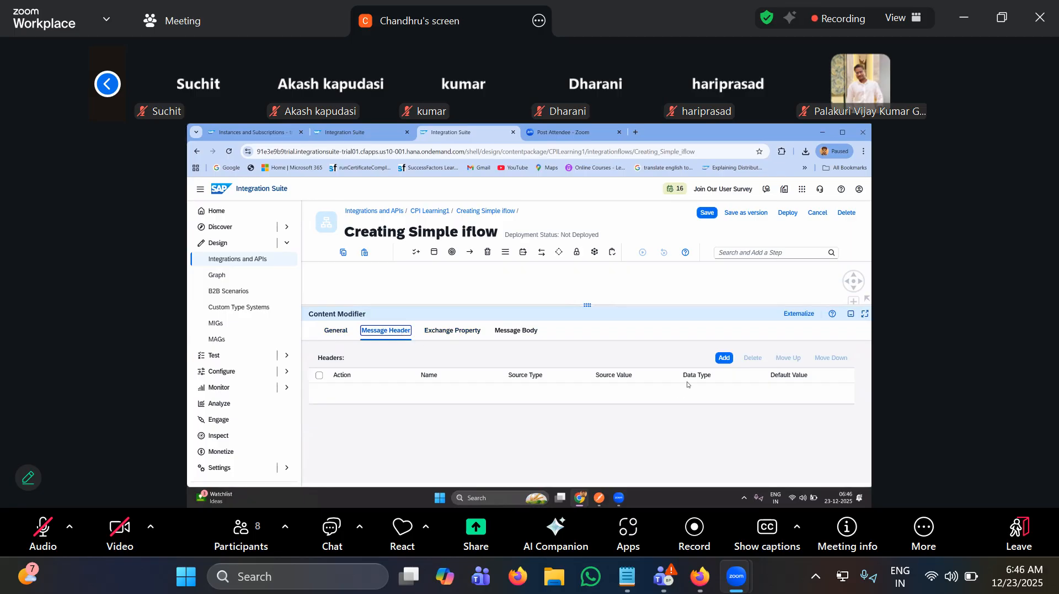
# - Add a message header named FirstName with source type Constant and source value Sachin
pyautogui.click(725, 357)
pyautogui.click(452, 393)
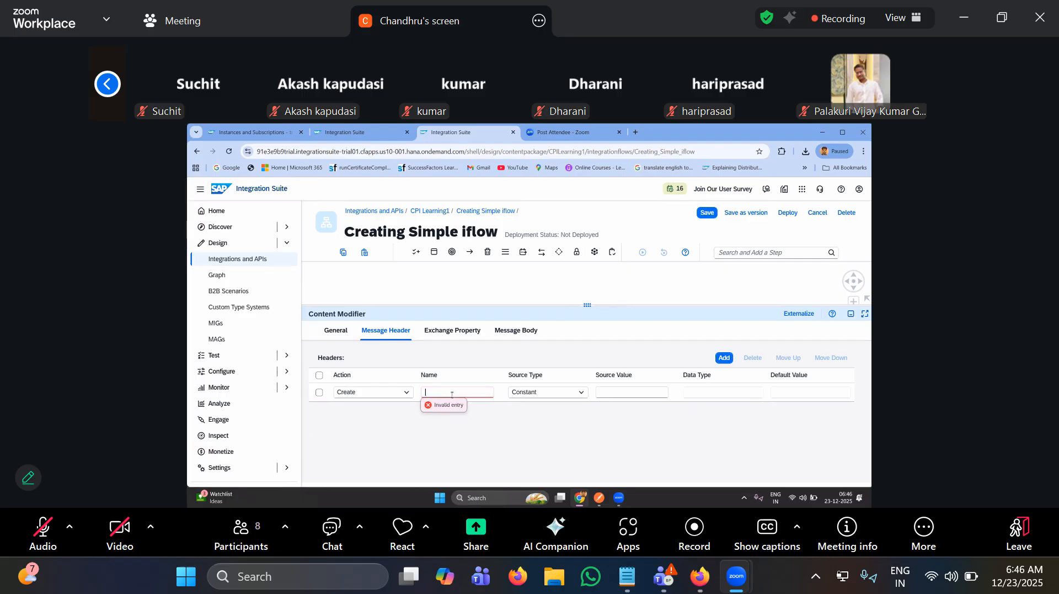
pyautogui.write('F')
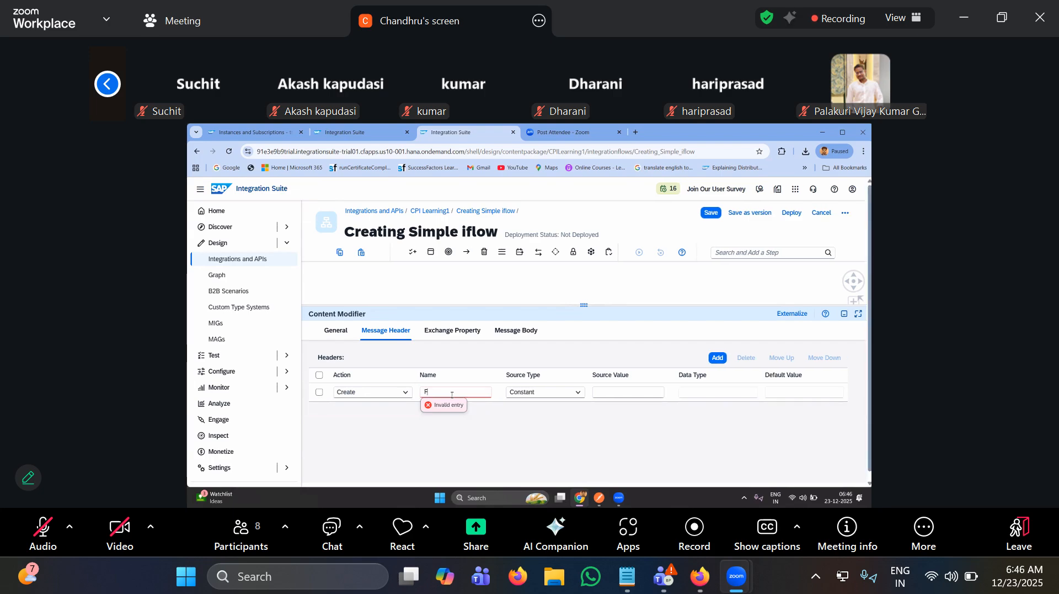
pyautogui.write('irstName')
pyautogui.click(600, 392)
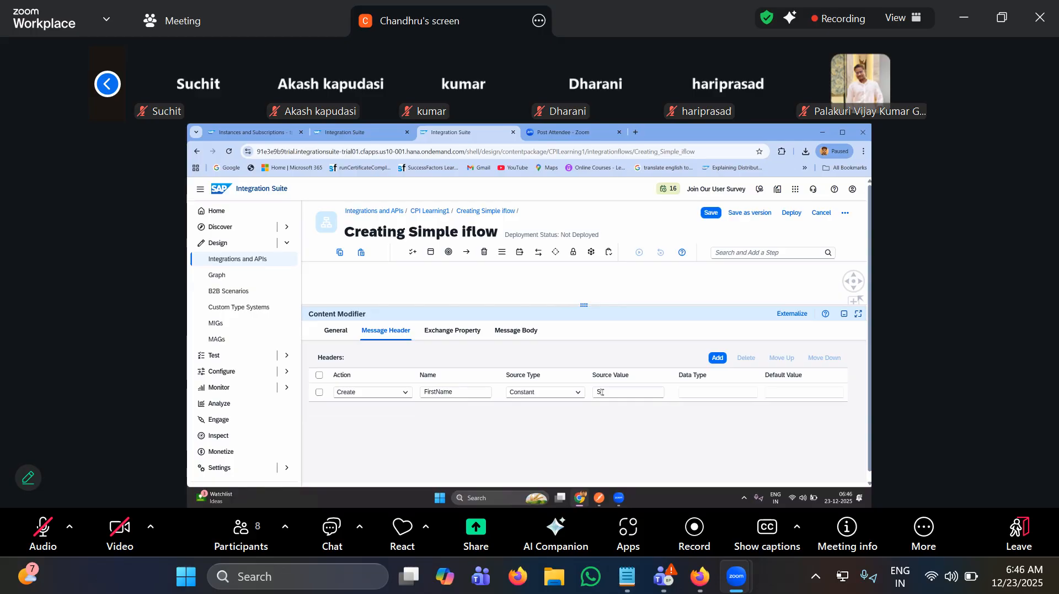
pyautogui.write('in')
# - Add a message header named LastName with source type Constant and source value Tendulkar
pyautogui.click(719, 357)
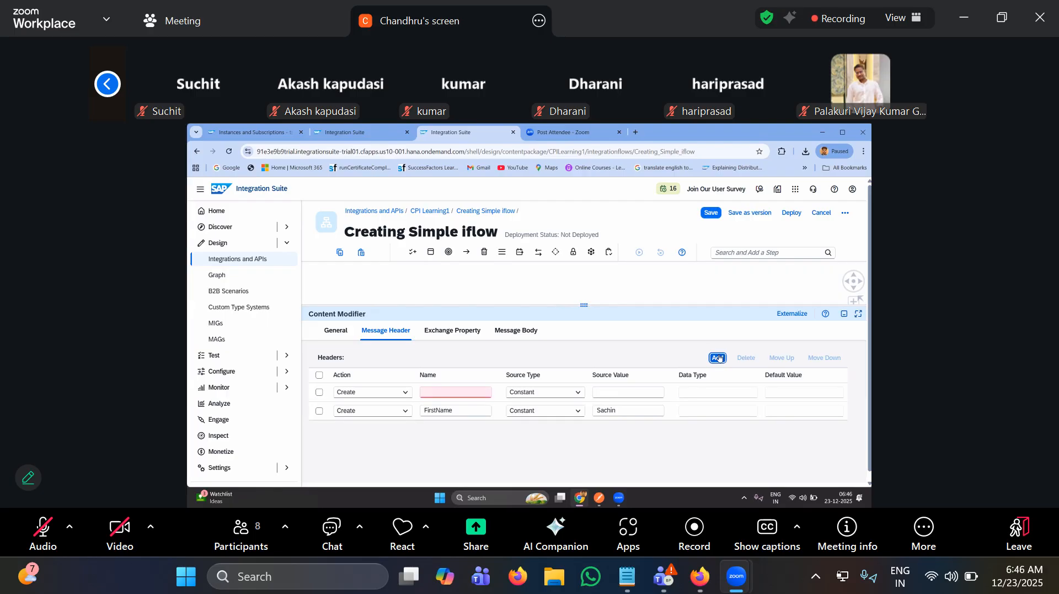
pyautogui.click(436, 392)
pyautogui.write('L')
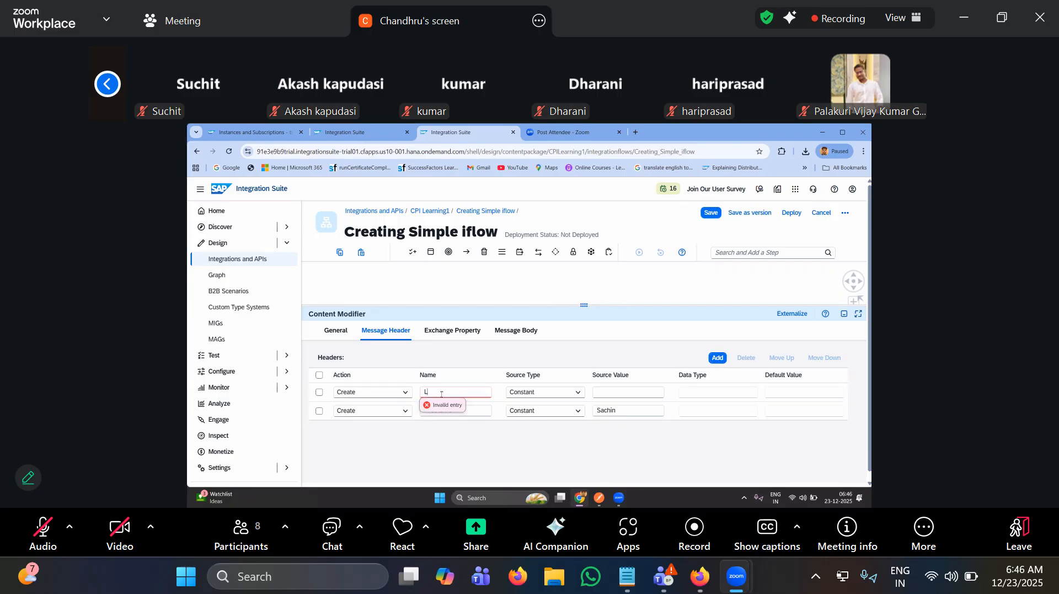
pyautogui.write('astName')
pyautogui.click(616, 396)
pyautogui.write('Ten')
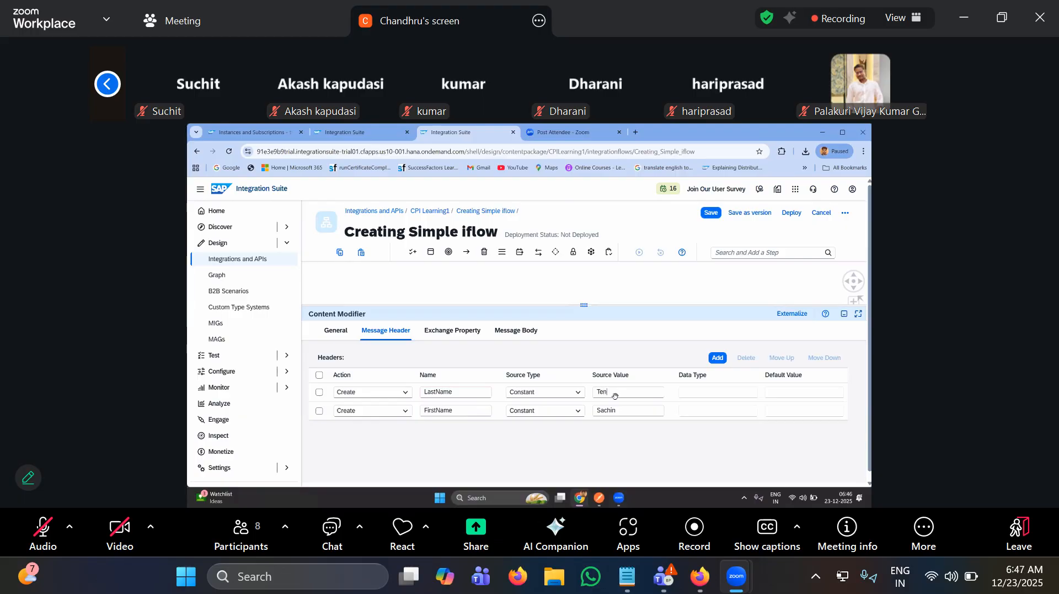
pyautogui.write('dulkar')
# - Add a message header named Location with source type Constant and source value Mumbai
pyautogui.click(718, 358)
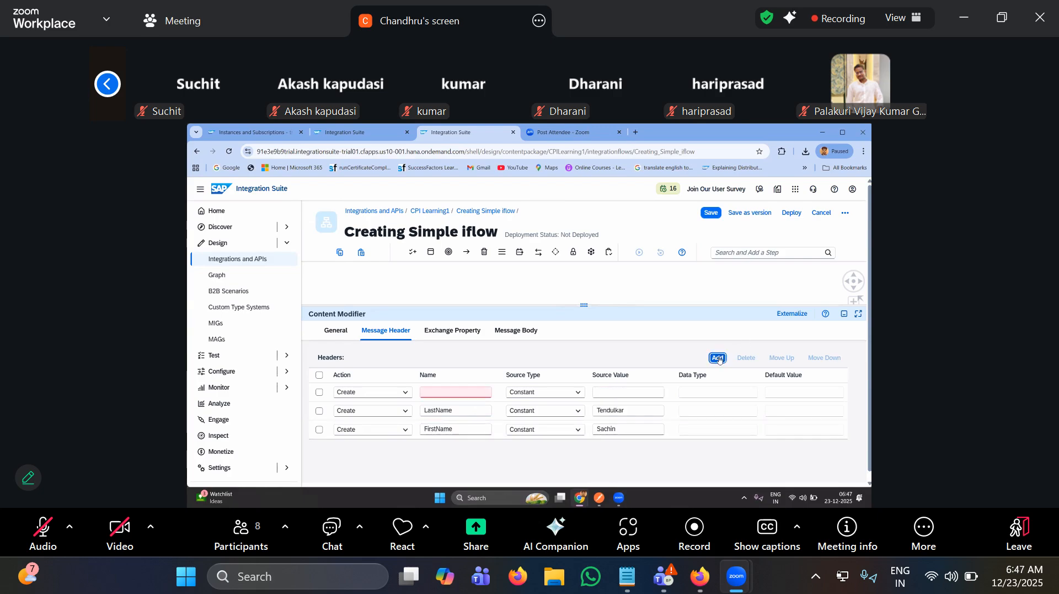
pyautogui.click(444, 396)
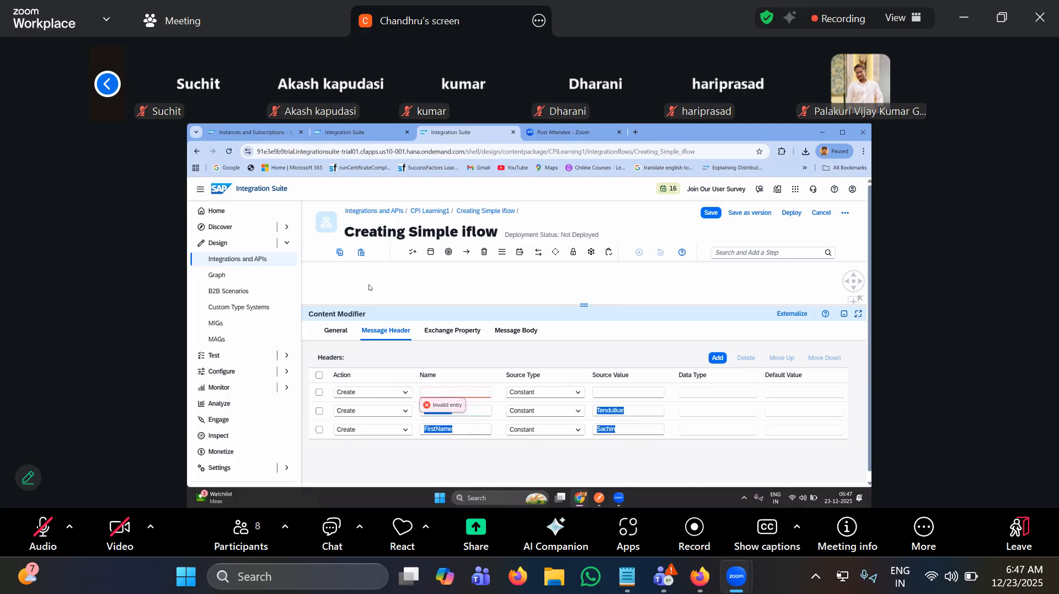
pyautogui.write('Location')
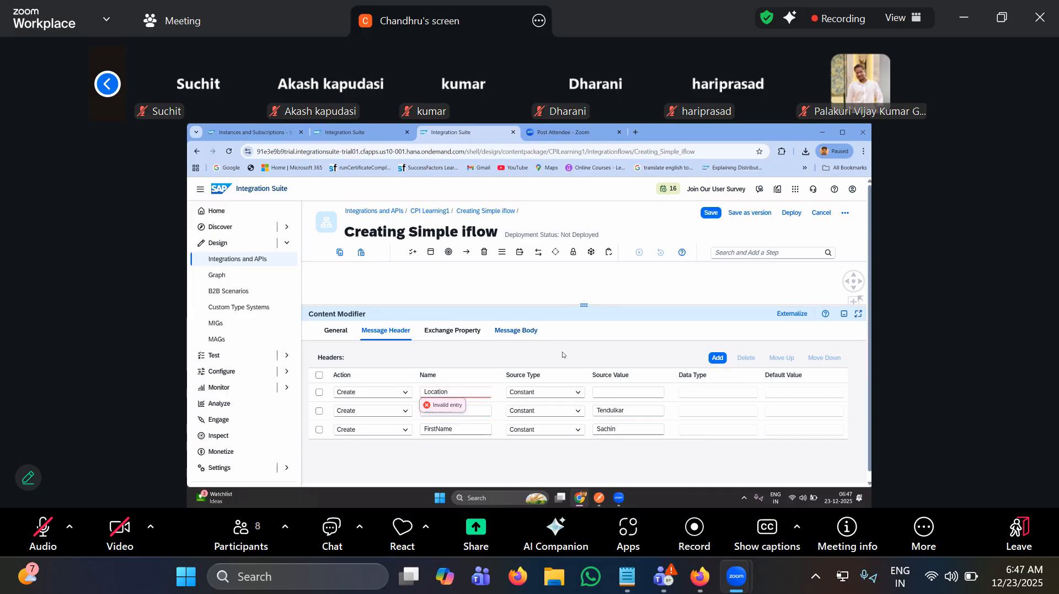
pyautogui.click(606, 394)
pyautogui.write('Mumbai')
pyautogui.click(717, 357)
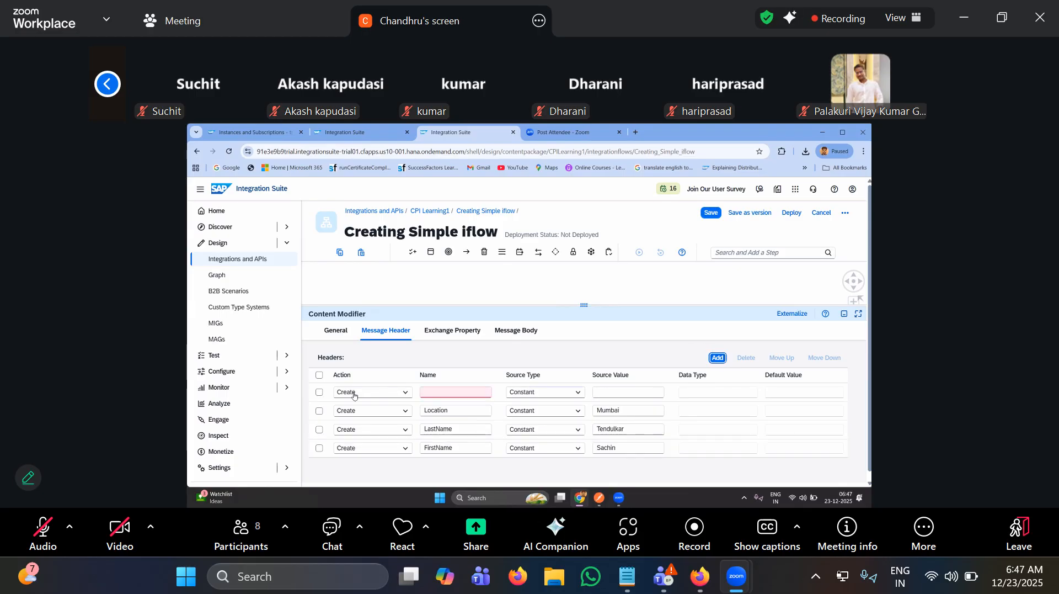
pyautogui.click(445, 393)
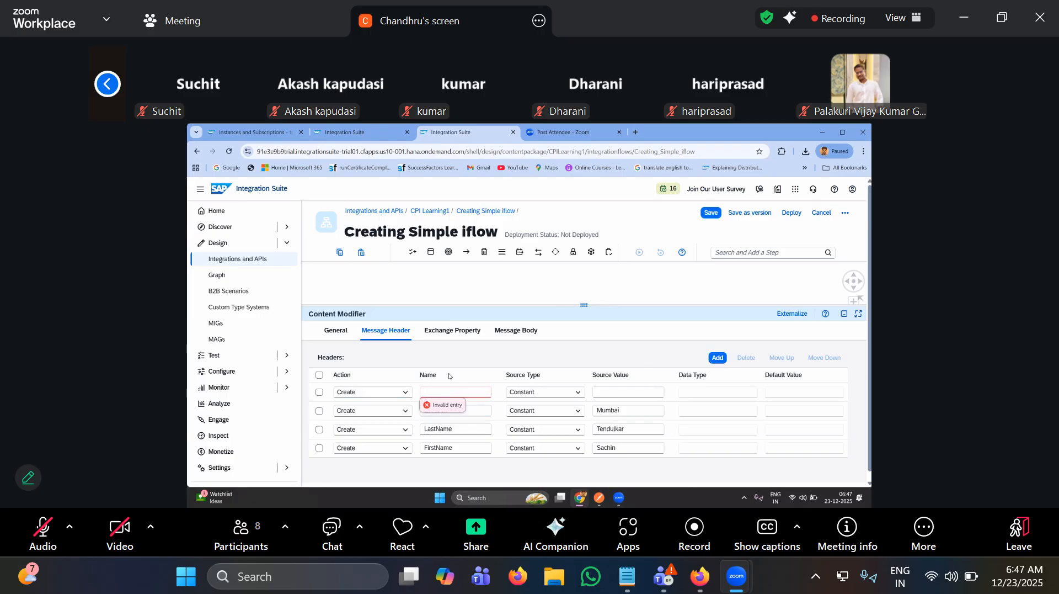
pyautogui.click(320, 392)
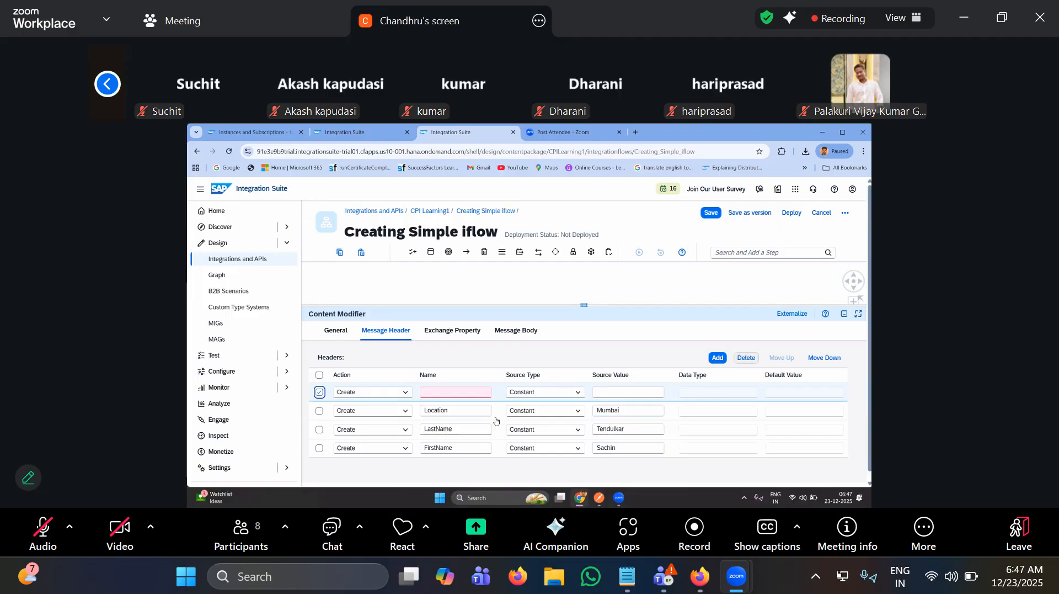
pyautogui.click(747, 357)
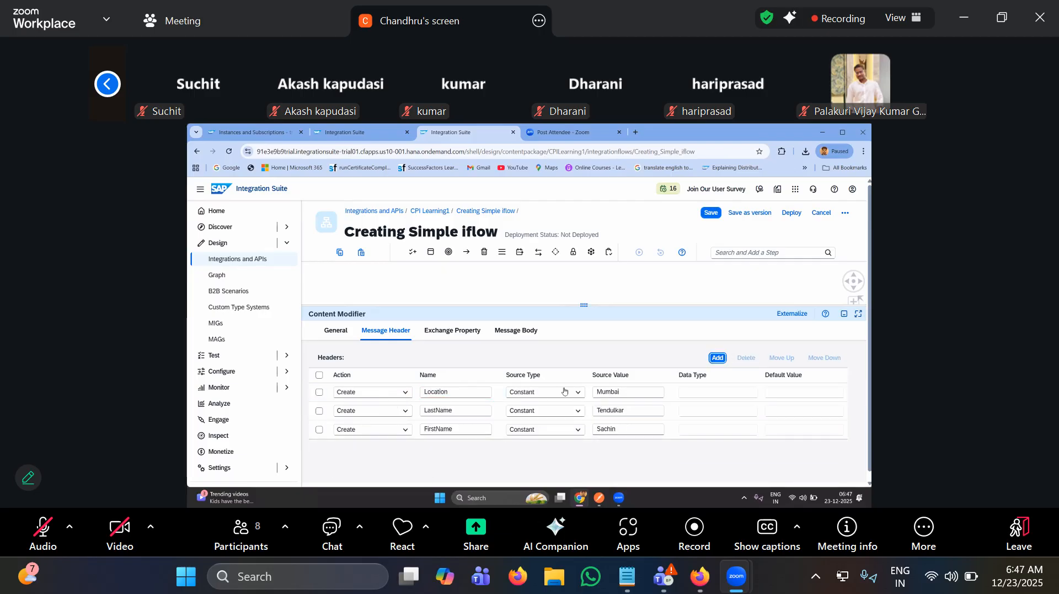
# - Reorder the message headers so they run FirstName, LastName, Location
pyautogui.click(319, 430)
pyautogui.click(782, 358)
pyautogui.click(783, 358)
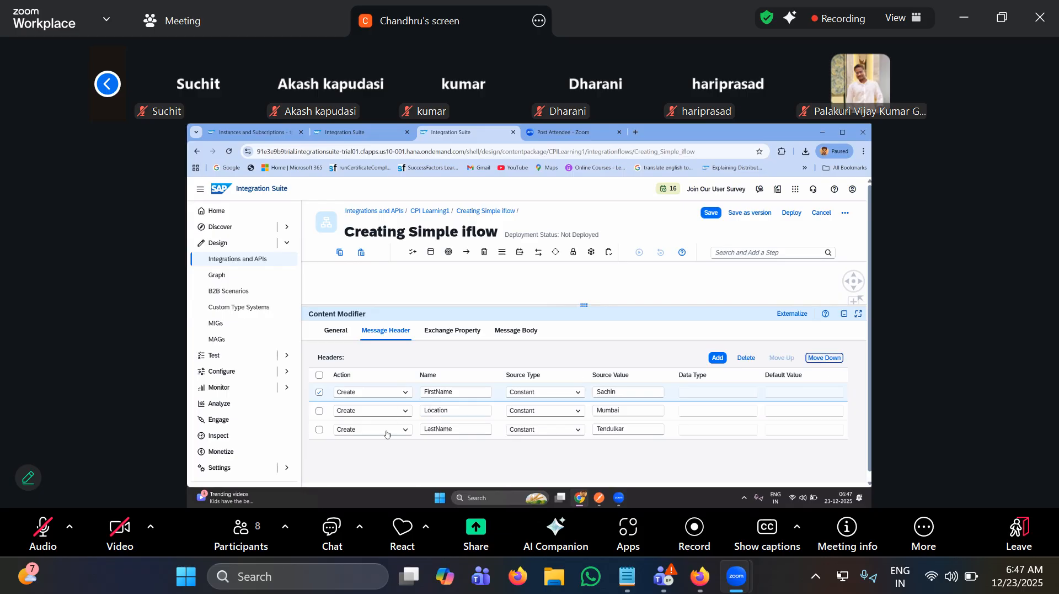
pyautogui.click(319, 392)
pyautogui.click(319, 430)
pyautogui.click(782, 358)
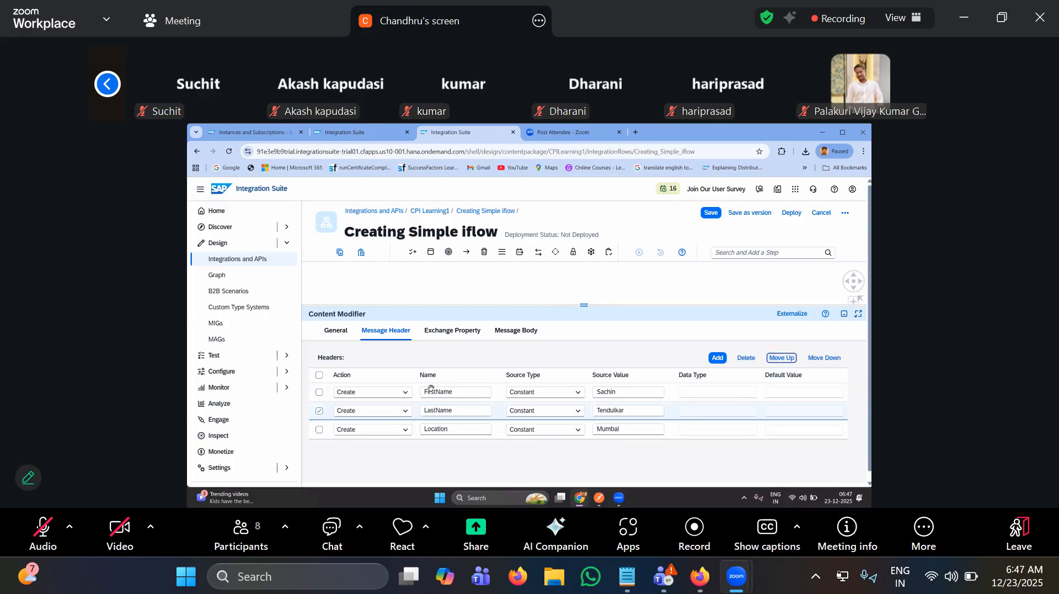
pyautogui.click(319, 410)
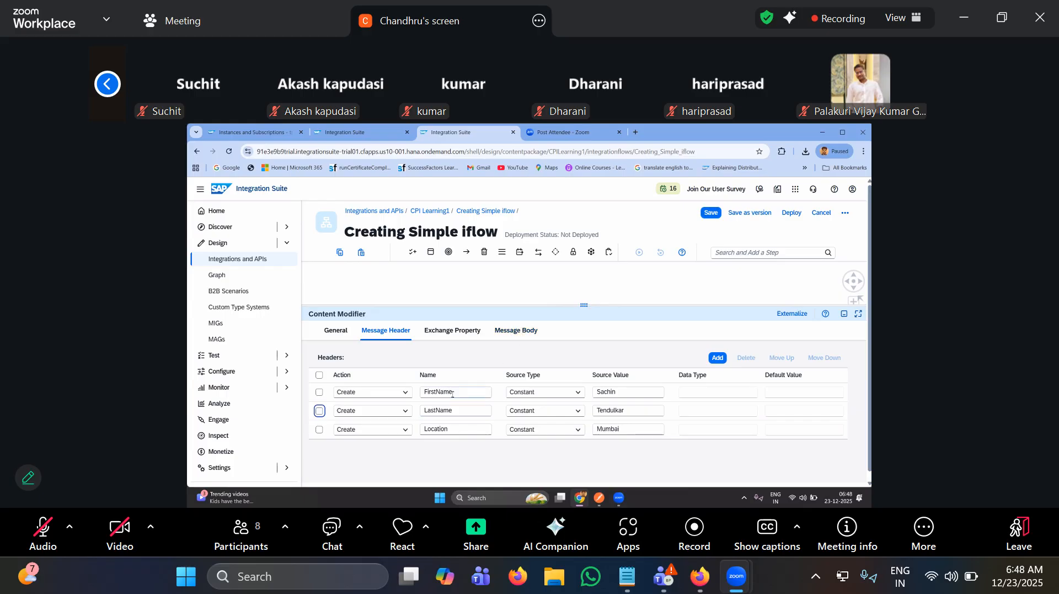
# - Set the Content Modifier's Message Body type to Expression, checking it against the defined headers
pyautogui.click(514, 330)
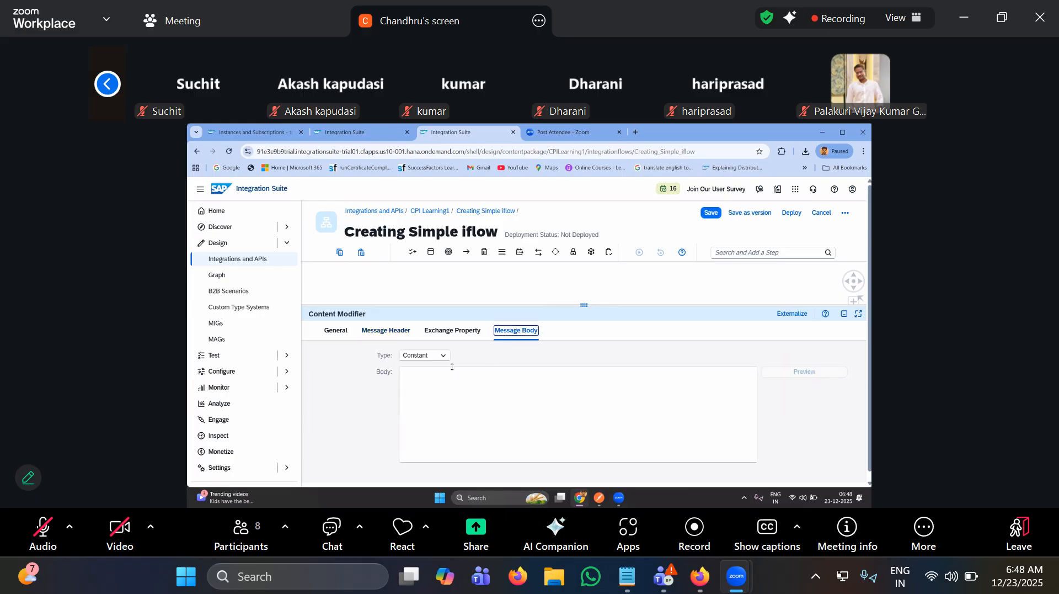
pyautogui.click(442, 356)
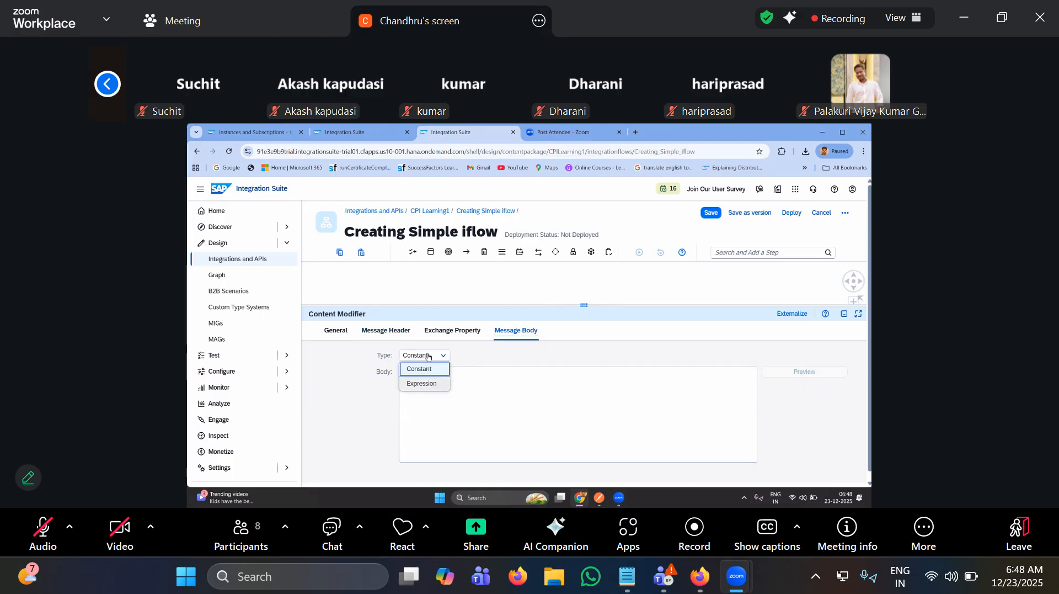
pyautogui.click(428, 356)
pyautogui.click(385, 330)
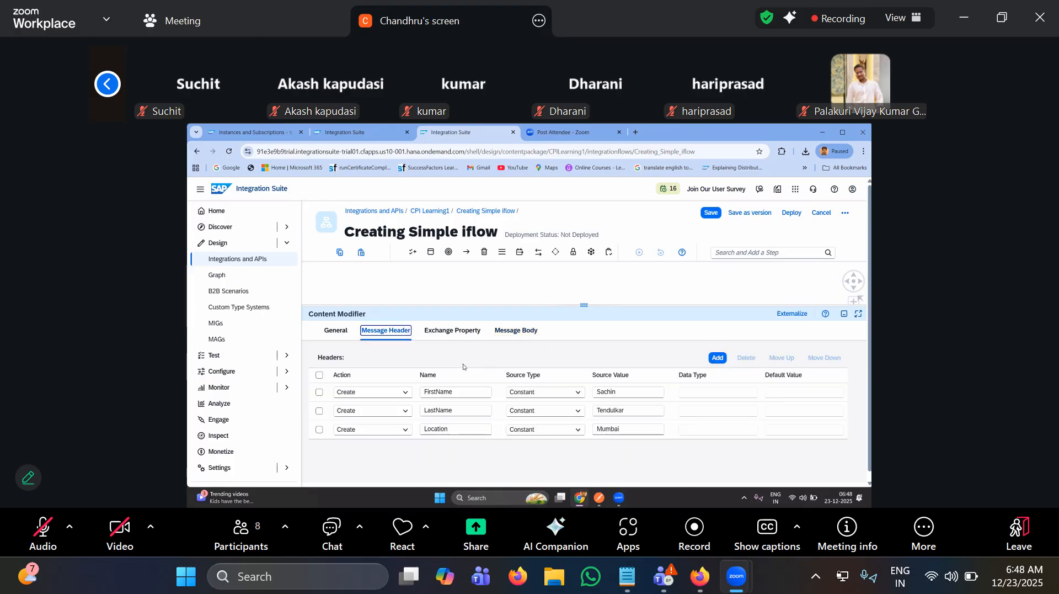
pyautogui.click(533, 330)
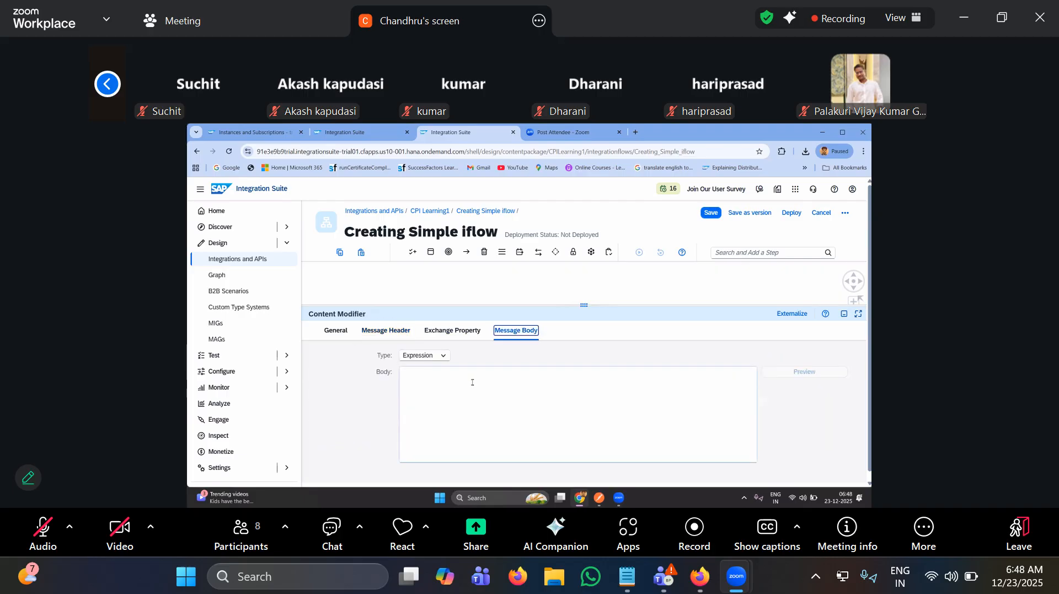
pyautogui.click(399, 332)
pyautogui.click(516, 331)
# - Enter ${header.FirstName} as the message body expression, copying the header name from the Message Header settings
pyautogui.click(493, 376)
pyautogui.write('${')
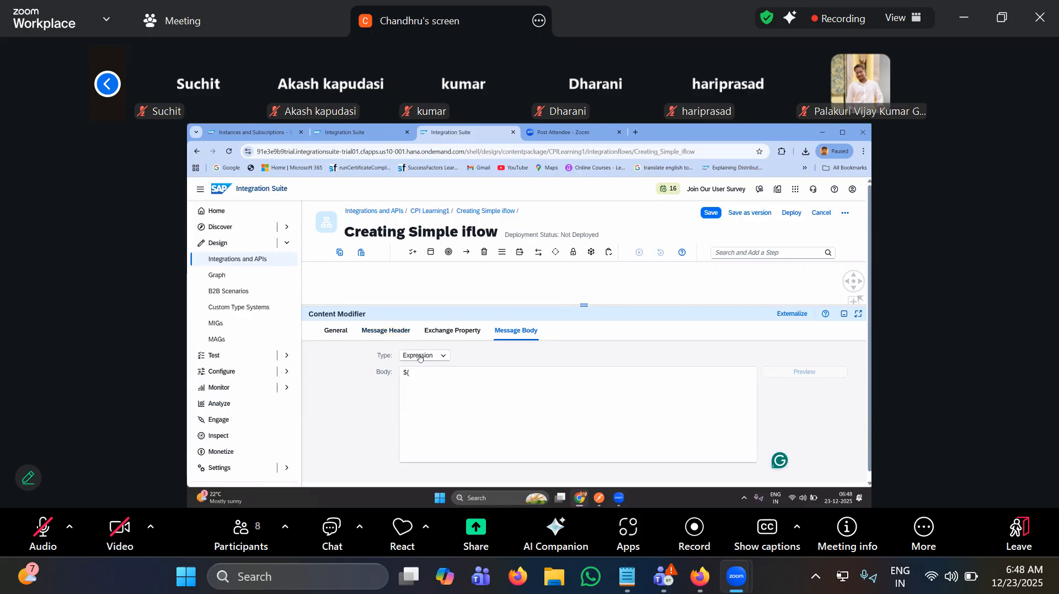
pyautogui.write('header.')
pyautogui.click(404, 334)
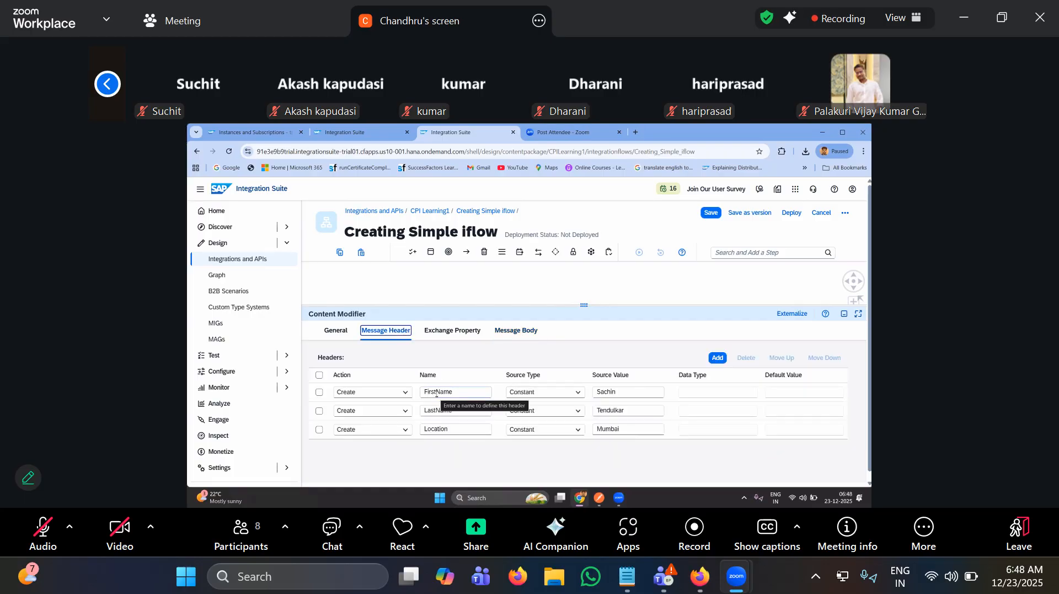
pyautogui.doubleClick(441, 392)
pyautogui.hotkey('ctrl', 'c')
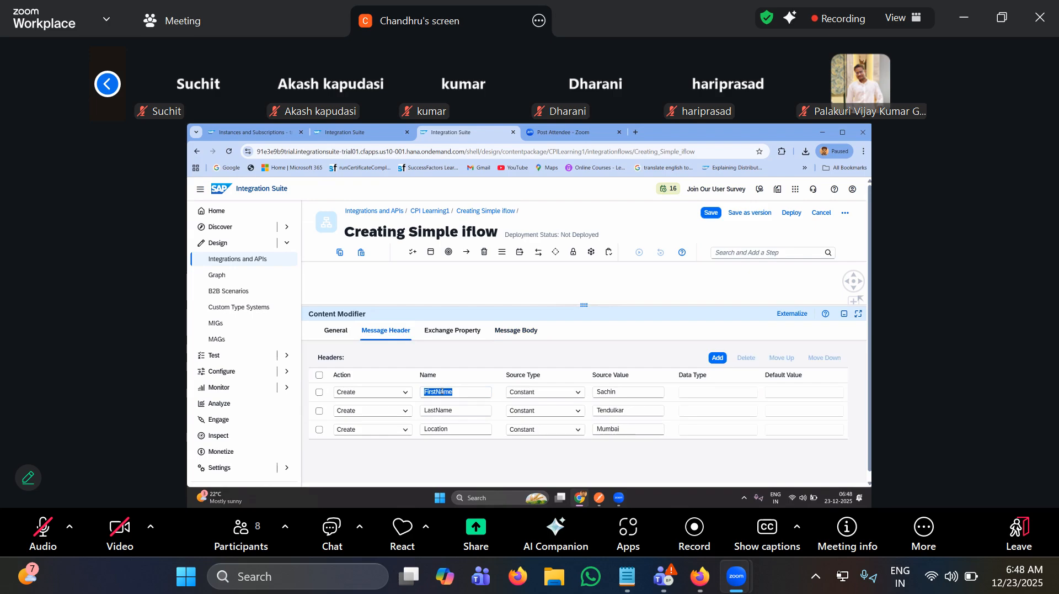
pyautogui.click(516, 330)
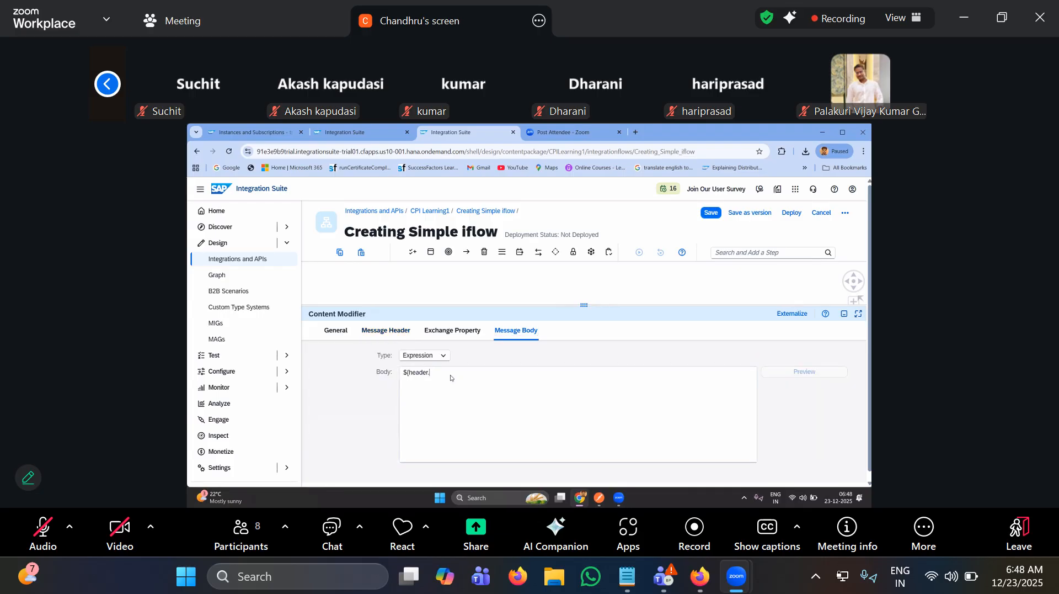
pyautogui.hotkey('ctrl', 'v')
pyautogui.write('}')
pyautogui.tripleClick(413, 381)
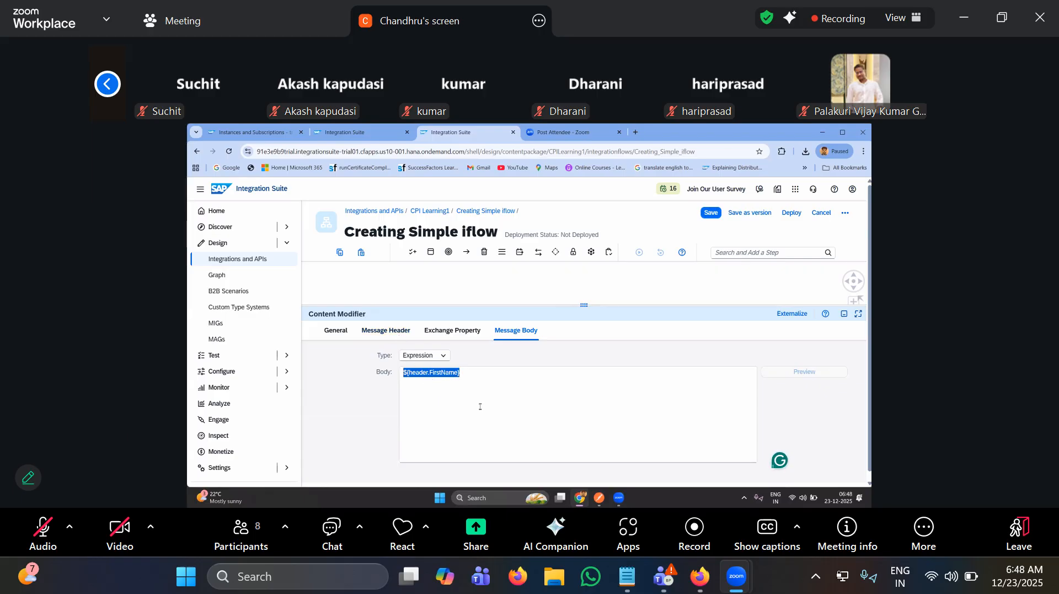
# - Set the simulation start point on the flow into the Content Modifier and the end point on the flow to the End event
pyautogui.moveTo(585, 305); pyautogui.dragTo(585, 432)
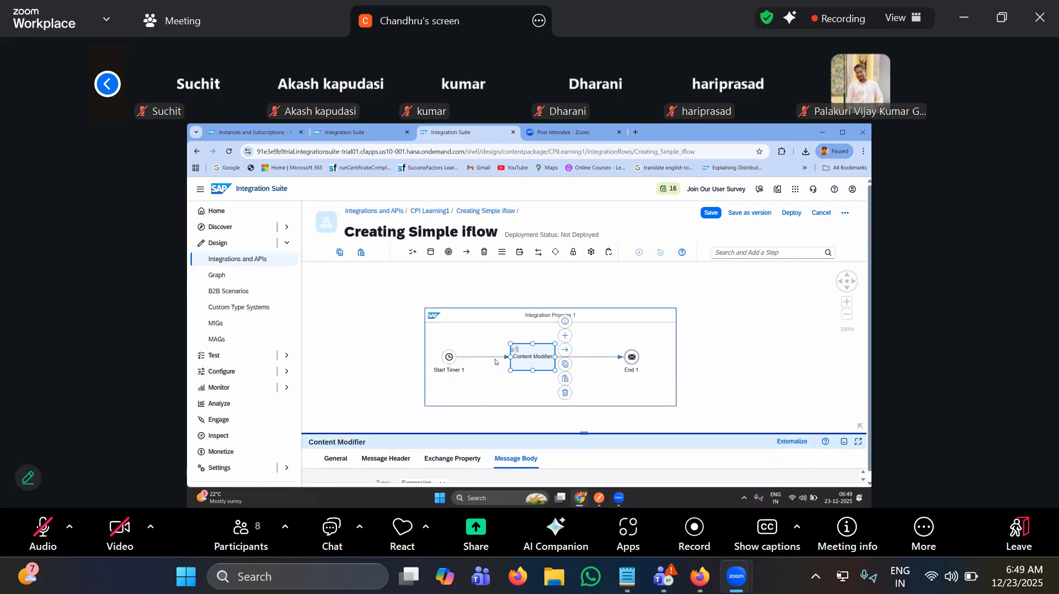
pyautogui.moveTo(585, 433); pyautogui.dragTo(521, 348)
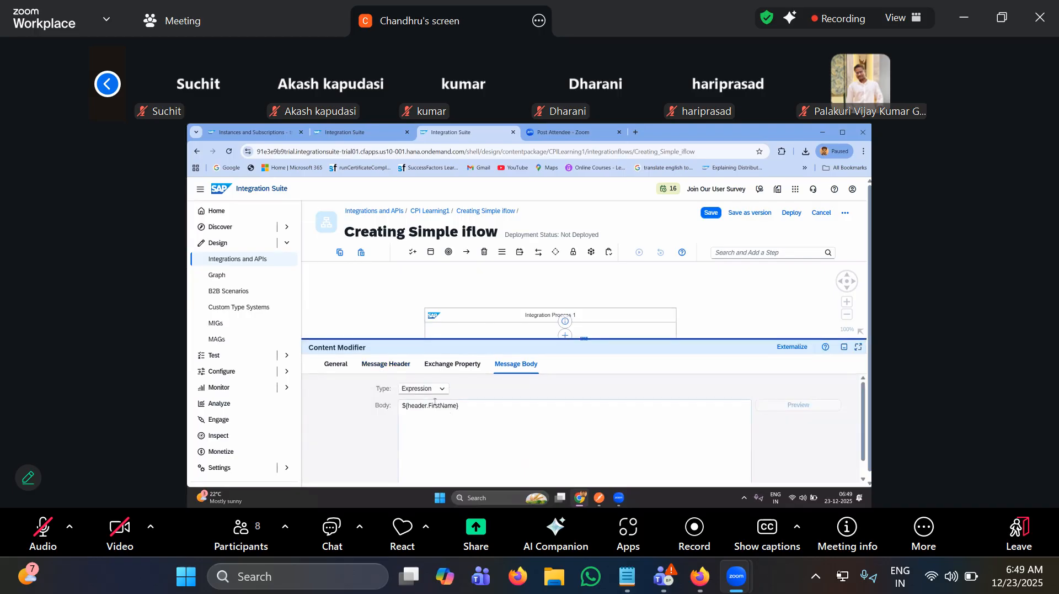
pyautogui.moveTo(574, 343); pyautogui.dragTo(496, 373)
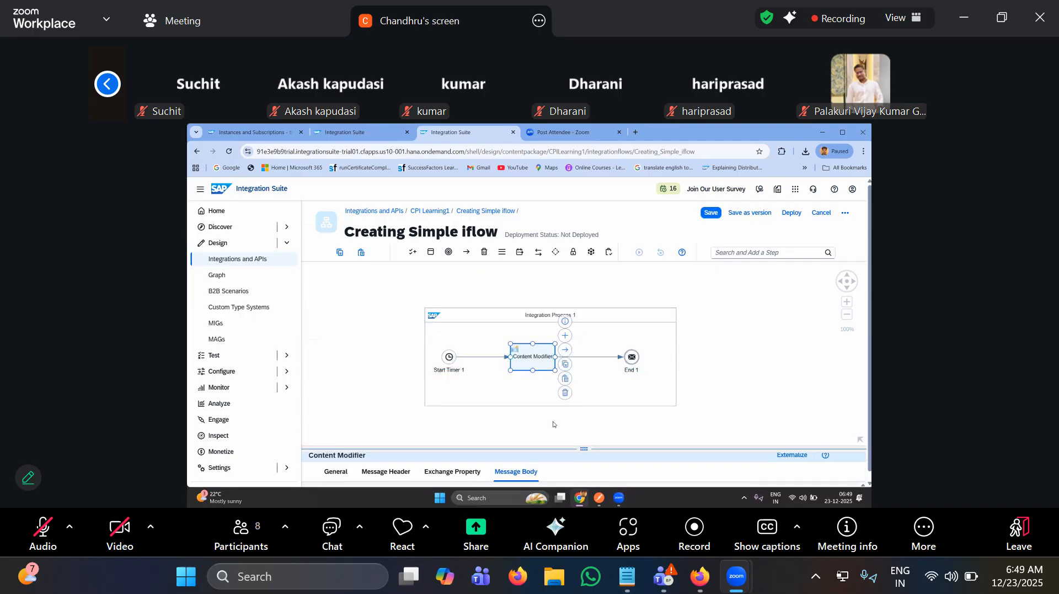
pyautogui.click(494, 360)
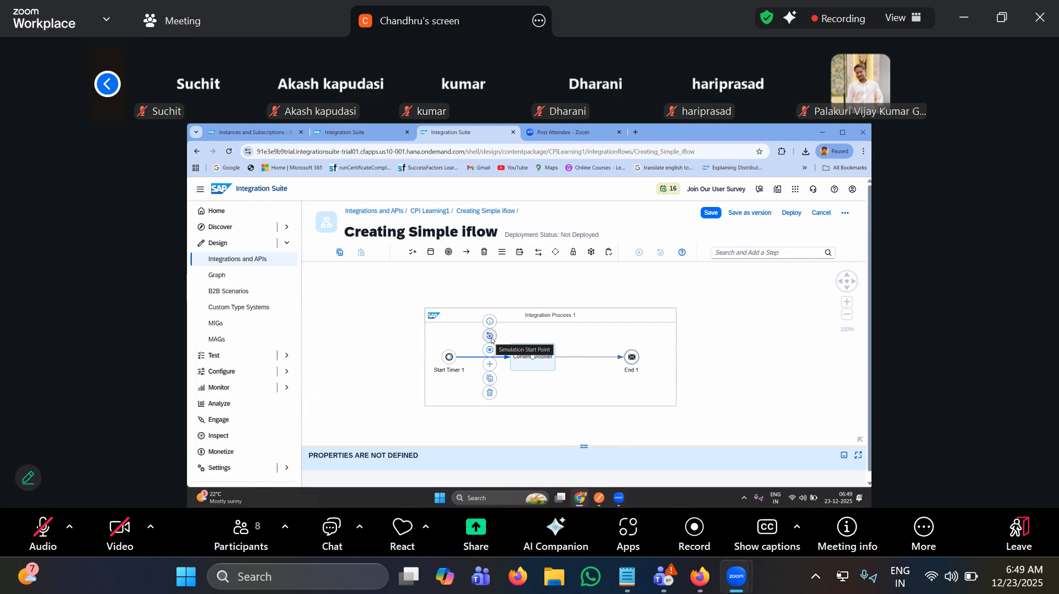
pyautogui.click(491, 336)
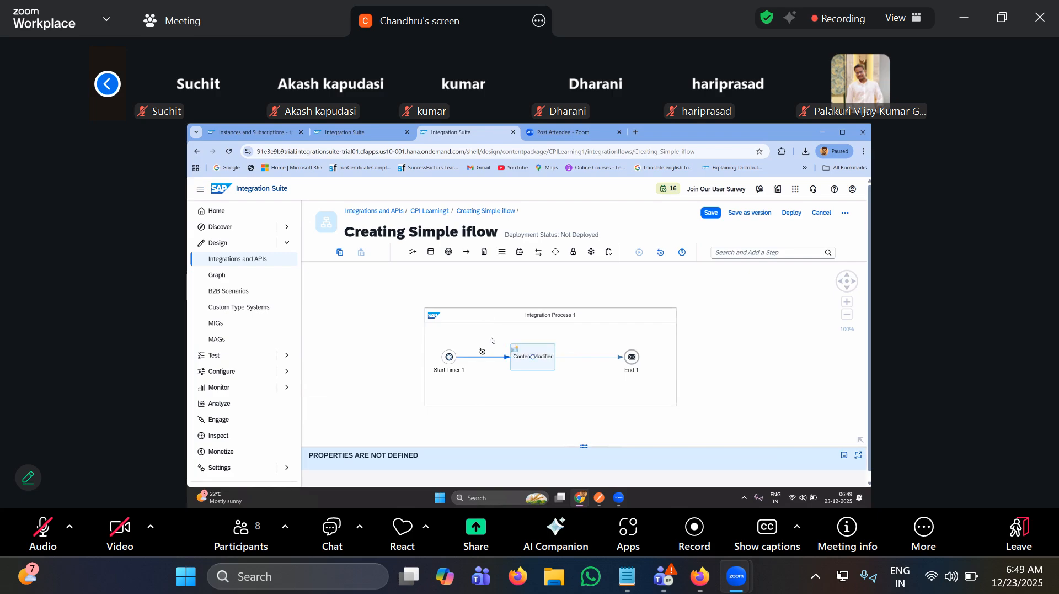
pyautogui.click(576, 357)
pyautogui.click(596, 351)
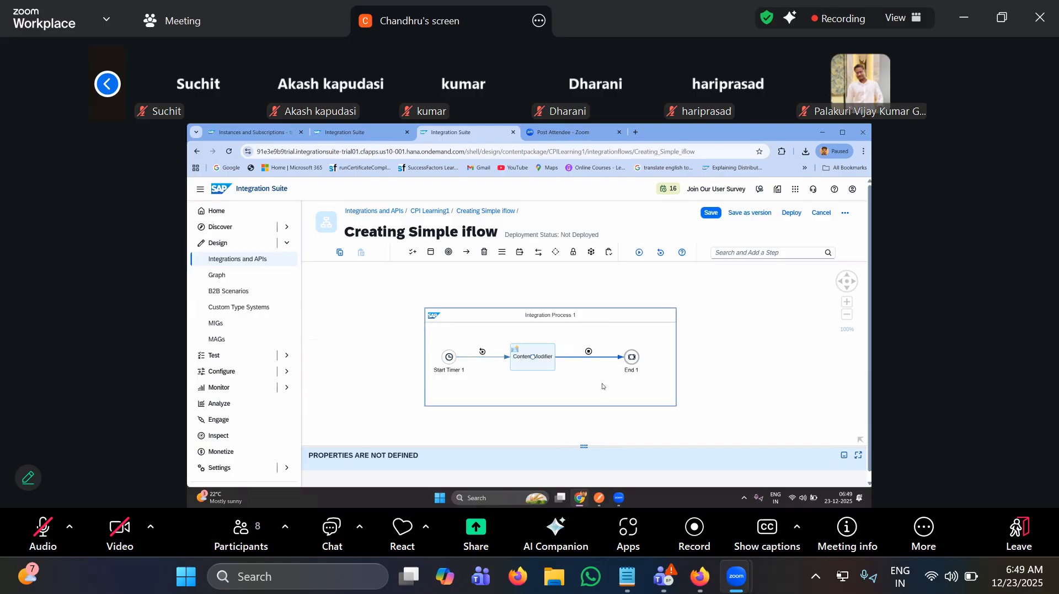
# - Run the simulation of the integration flow between the set start and end points
pyautogui.moveTo(584, 445)
pyautogui.mouseDown()
pyautogui.moveTo(582, 331)
pyautogui.moveTo(591, 426)
pyautogui.mouseUp()
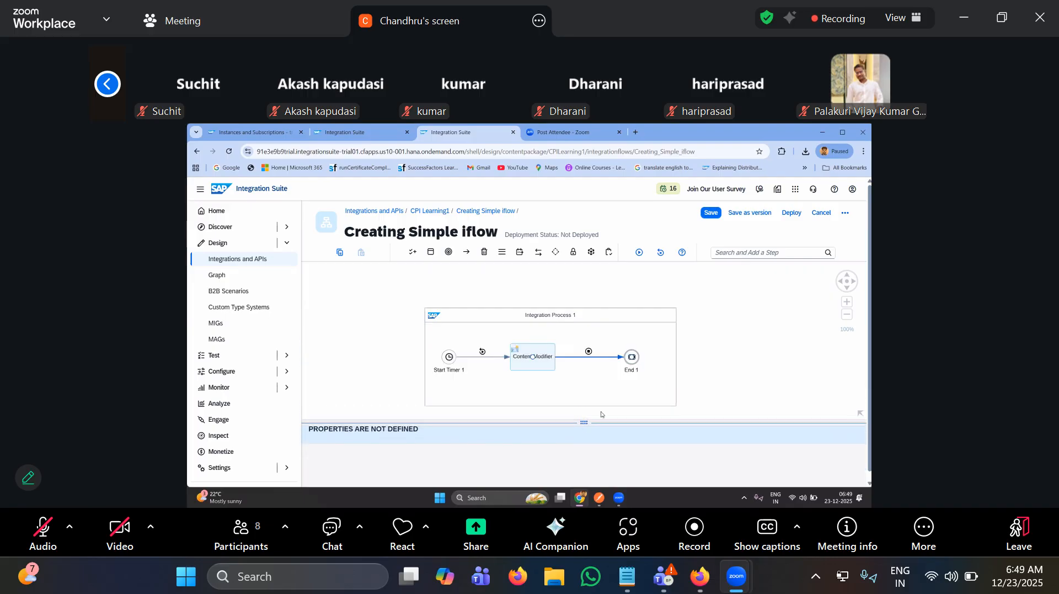
pyautogui.click(640, 254)
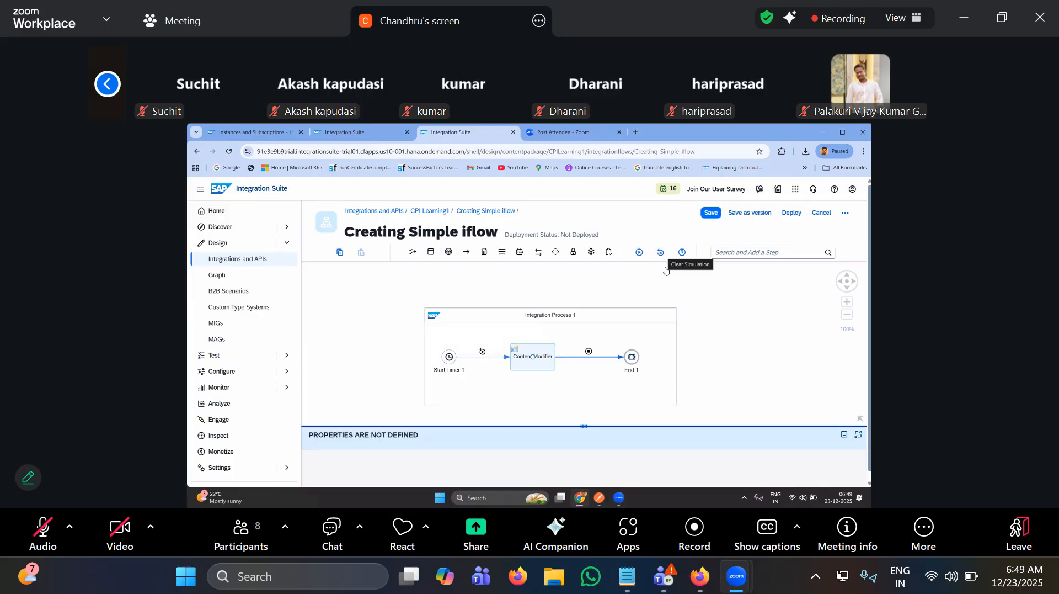
pyautogui.click(640, 254)
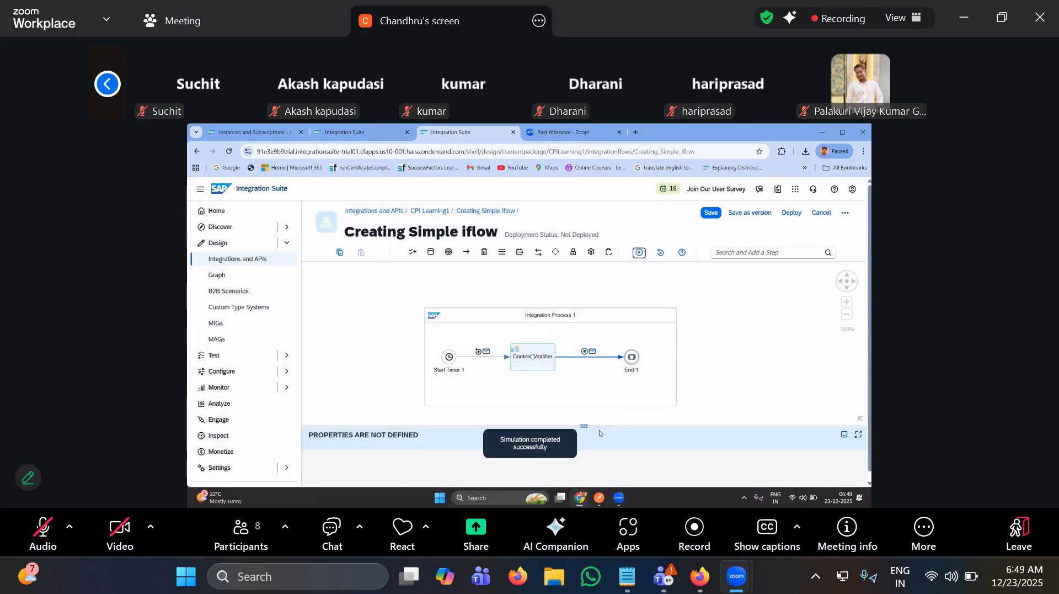
# - Examine the FirstName, LastName and Location headers in the simulated message content between the Content Modifier and the End event
pyautogui.click(593, 352)
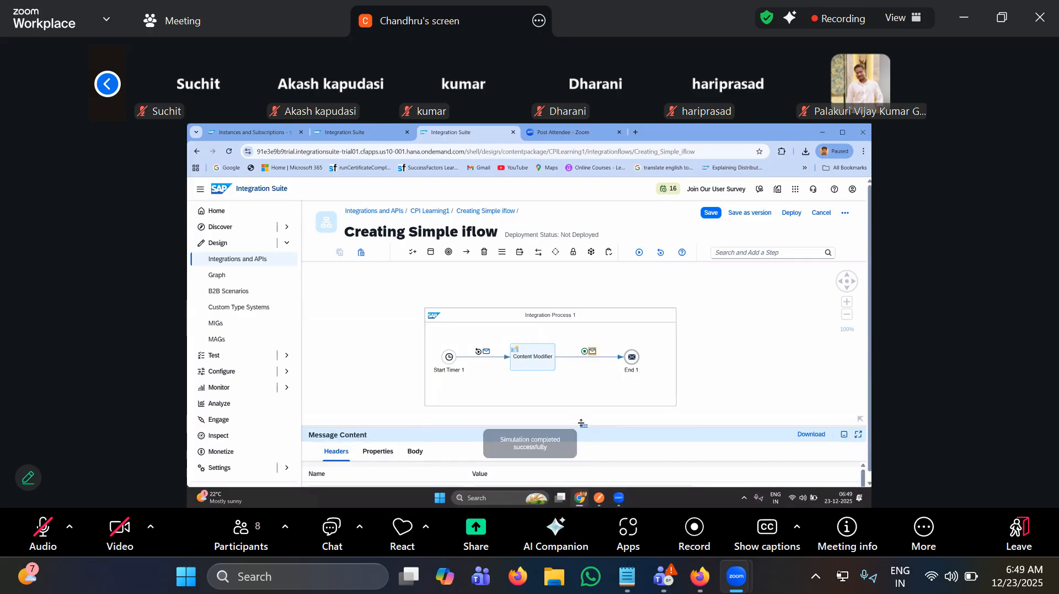
pyautogui.moveTo(583, 424); pyautogui.dragTo(621, 282)
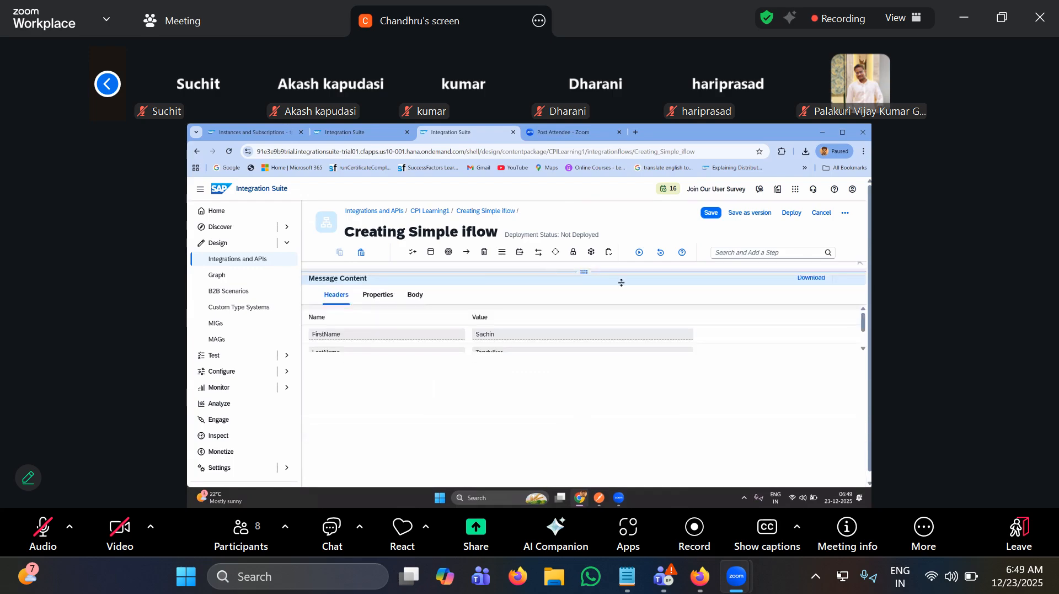
pyautogui.doubleClick(312, 335)
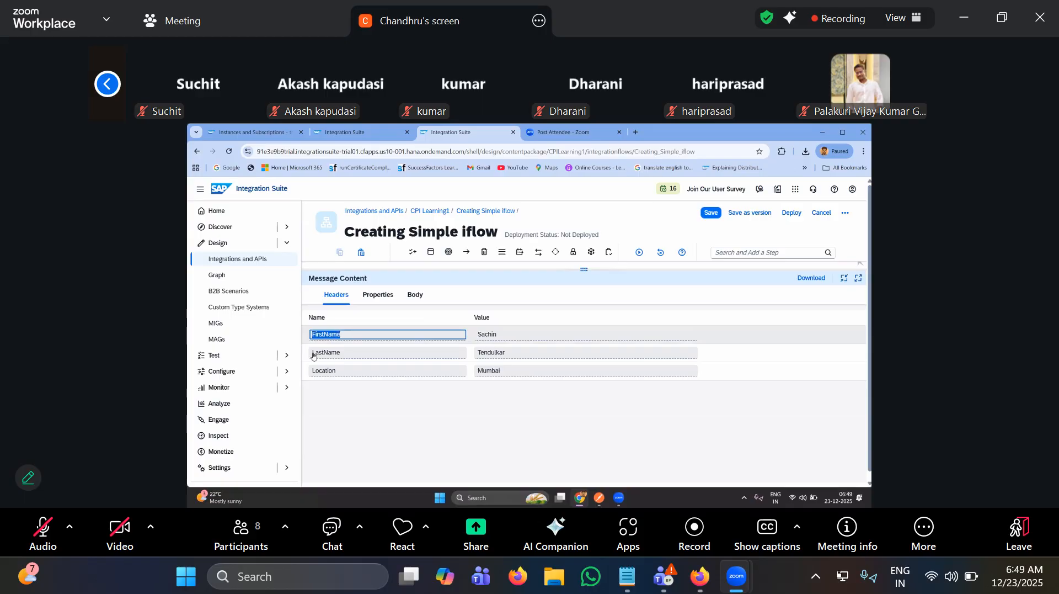
pyautogui.doubleClick(313, 353)
pyautogui.click(325, 371)
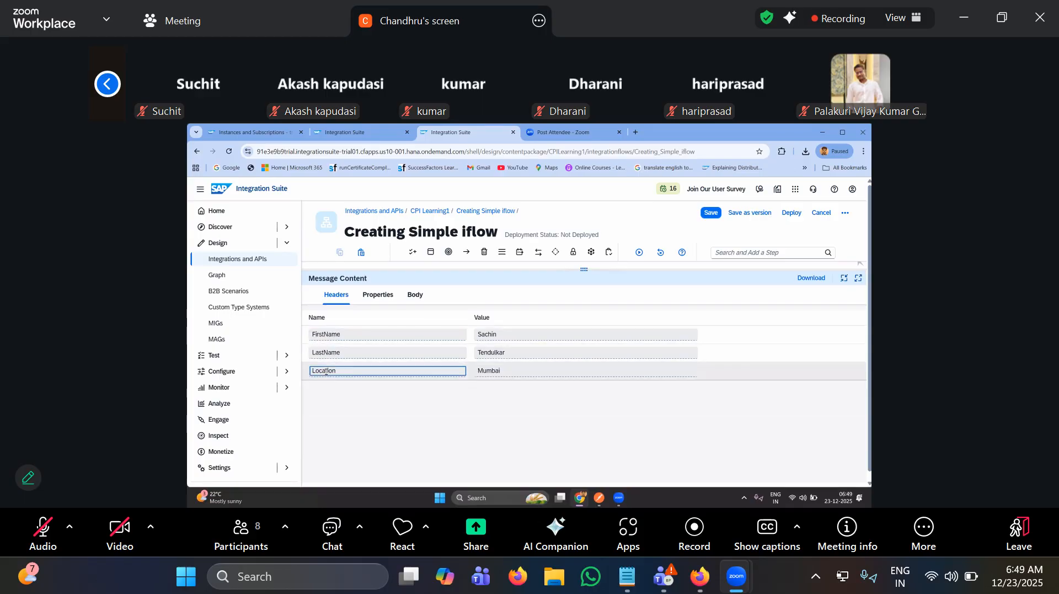
# - Check the simulated message's body and compare it with the message headers
pyautogui.click(415, 295)
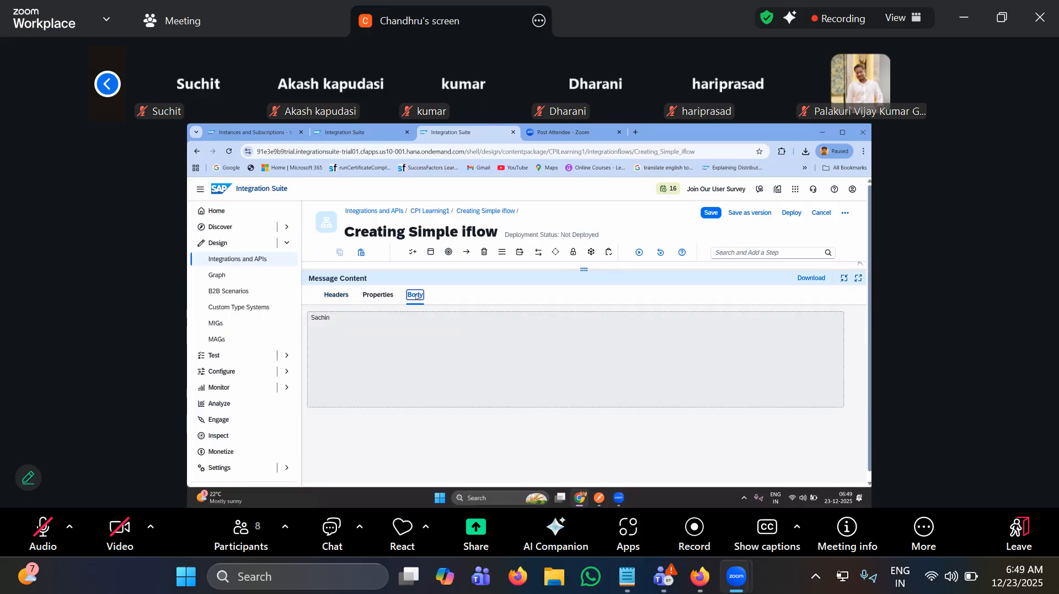
pyautogui.moveTo(311, 319); pyautogui.dragTo(331, 319)
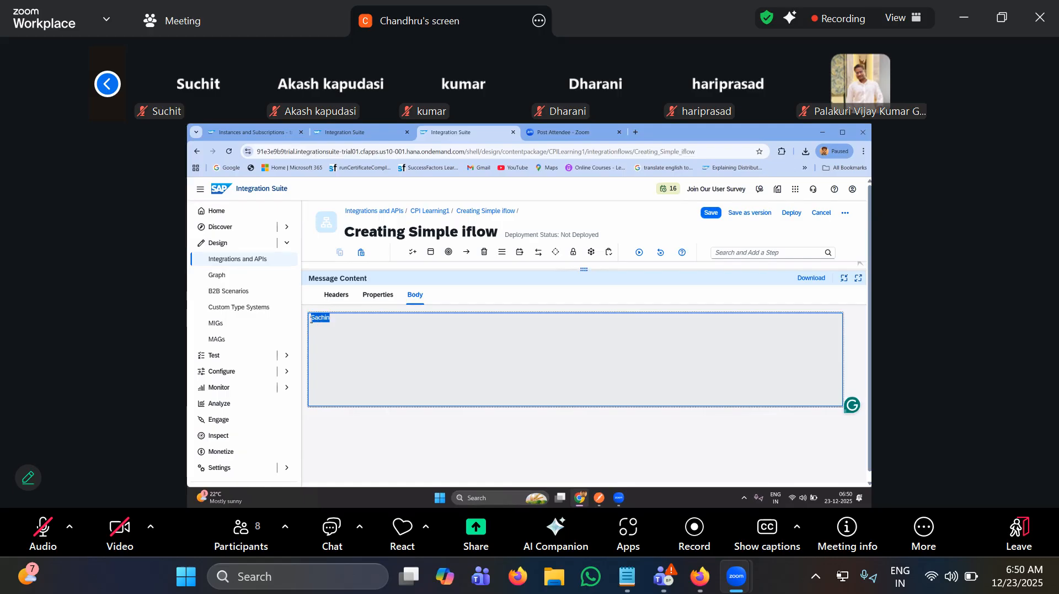
pyautogui.click(336, 294)
pyautogui.doubleClick(321, 351)
# - Add ${header.LastName} as the second line of the Content Modifier's message body, copying the header name from the Message Header settings
pyautogui.click(550, 282)
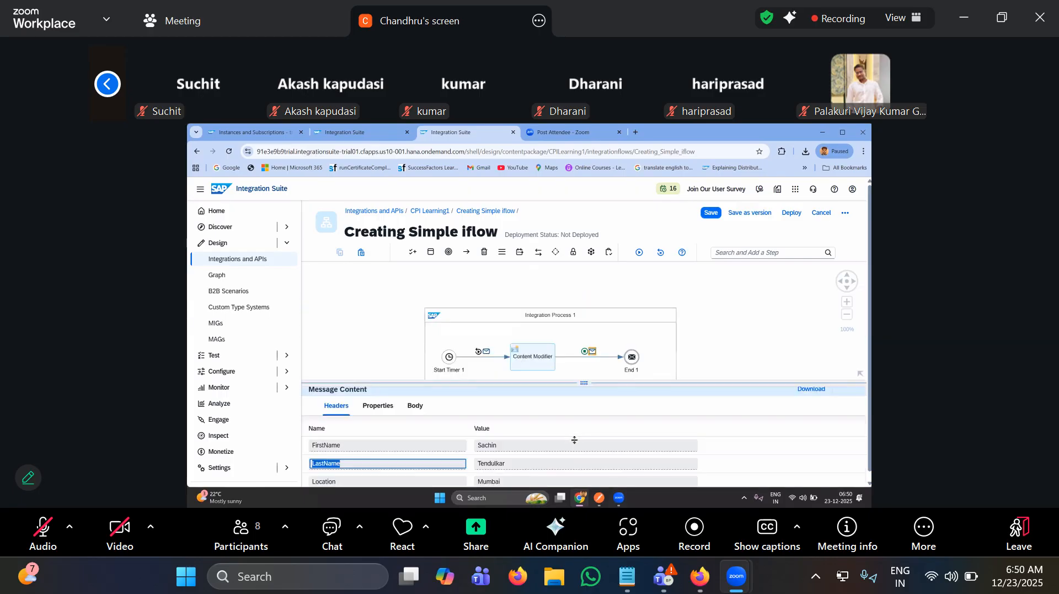
pyautogui.click(536, 359)
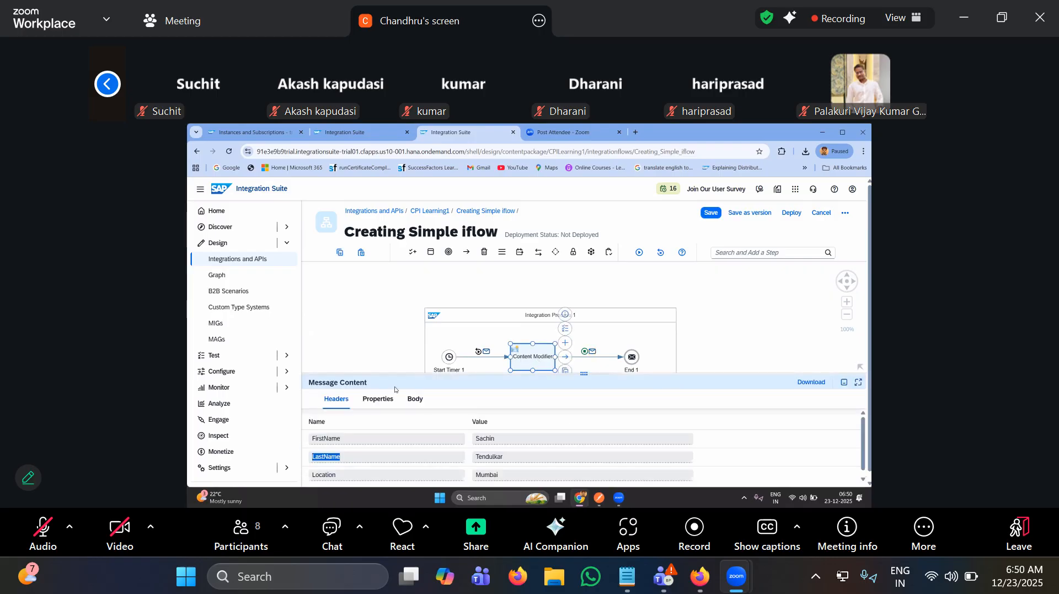
pyautogui.click(514, 399)
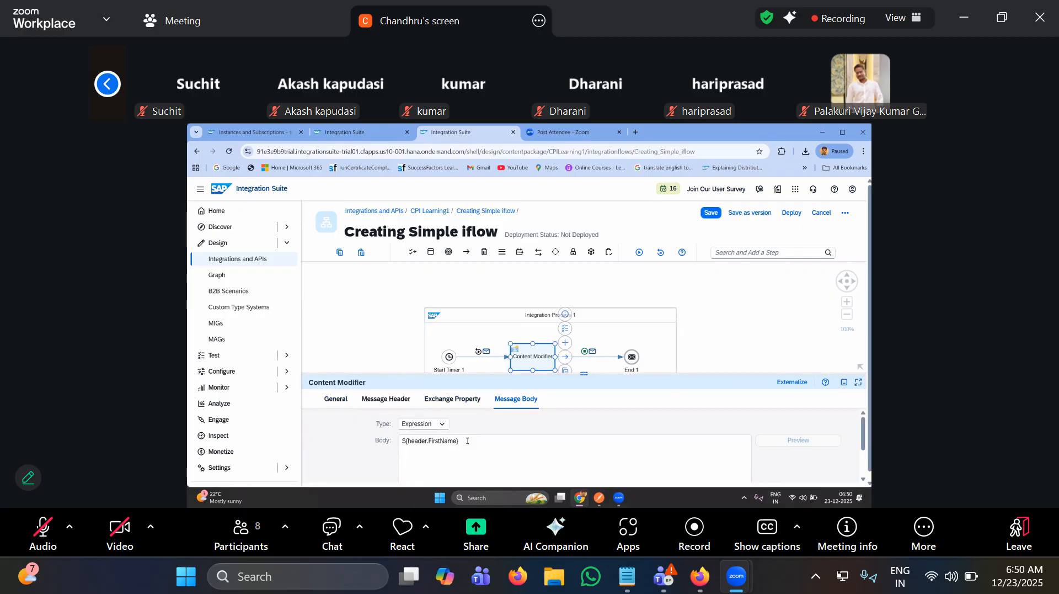
pyautogui.write('${header.')
pyautogui.click(381, 398)
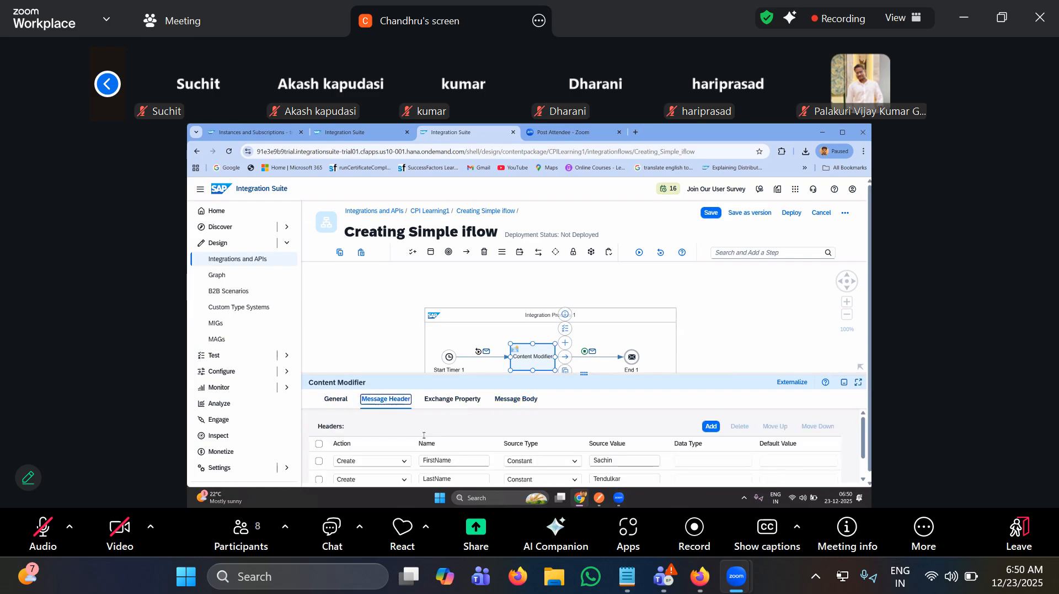
pyautogui.moveTo(584, 374); pyautogui.dragTo(586, 255)
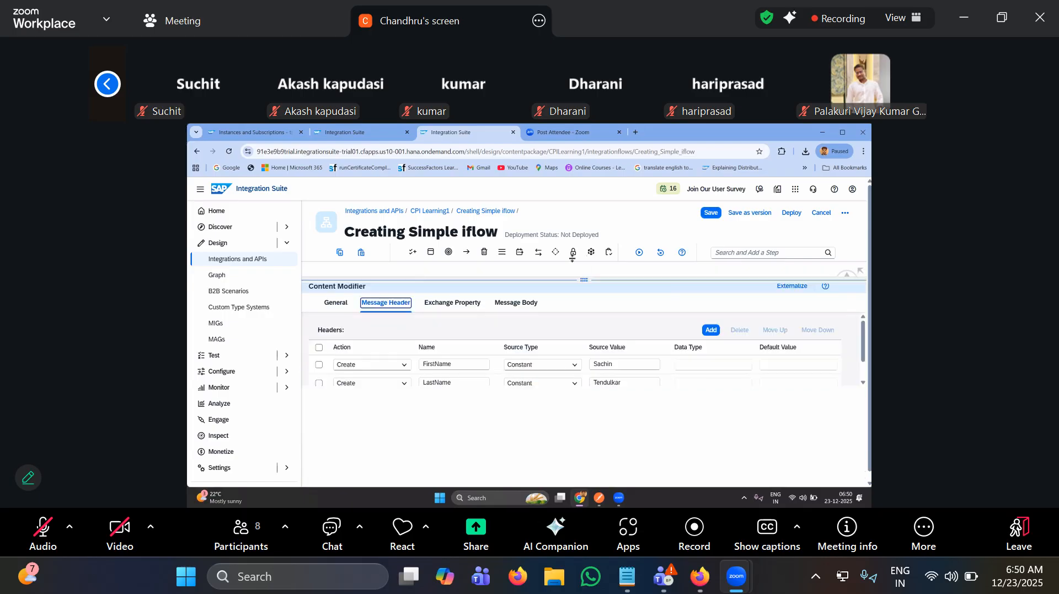
pyautogui.doubleClick(449, 369)
pyautogui.hotkey('ctrl', 'c')
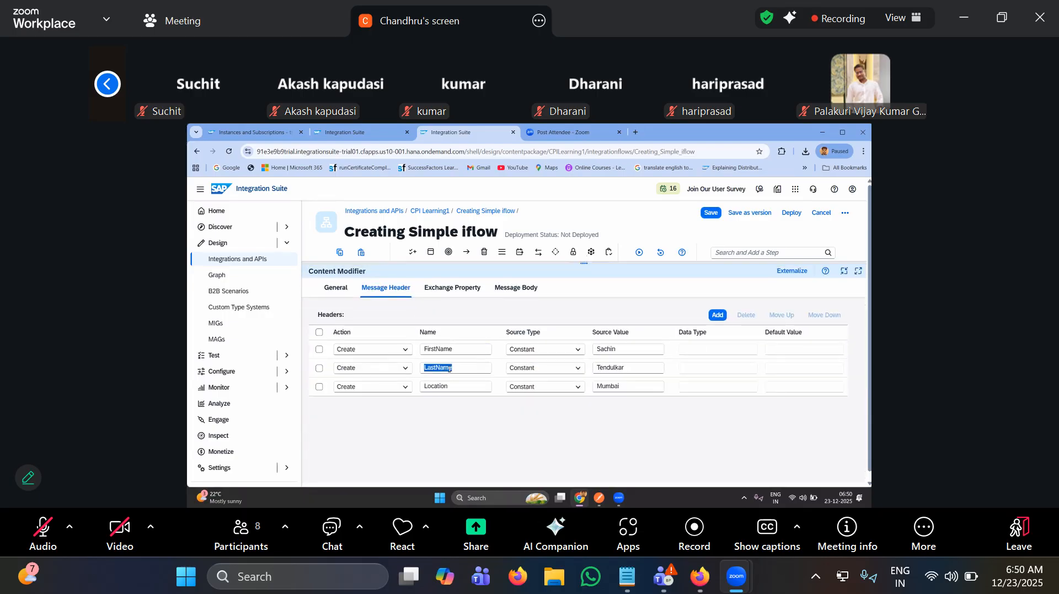
pyautogui.click(516, 288)
pyautogui.click(436, 340)
pyautogui.hotkey('ctrl', 'v')
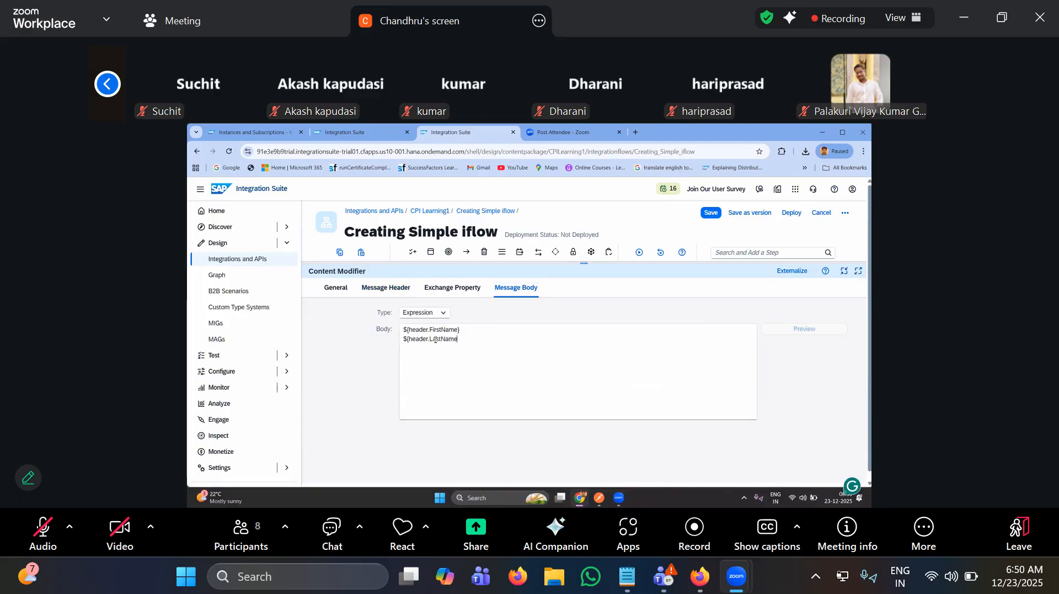
pyautogui.write('}')
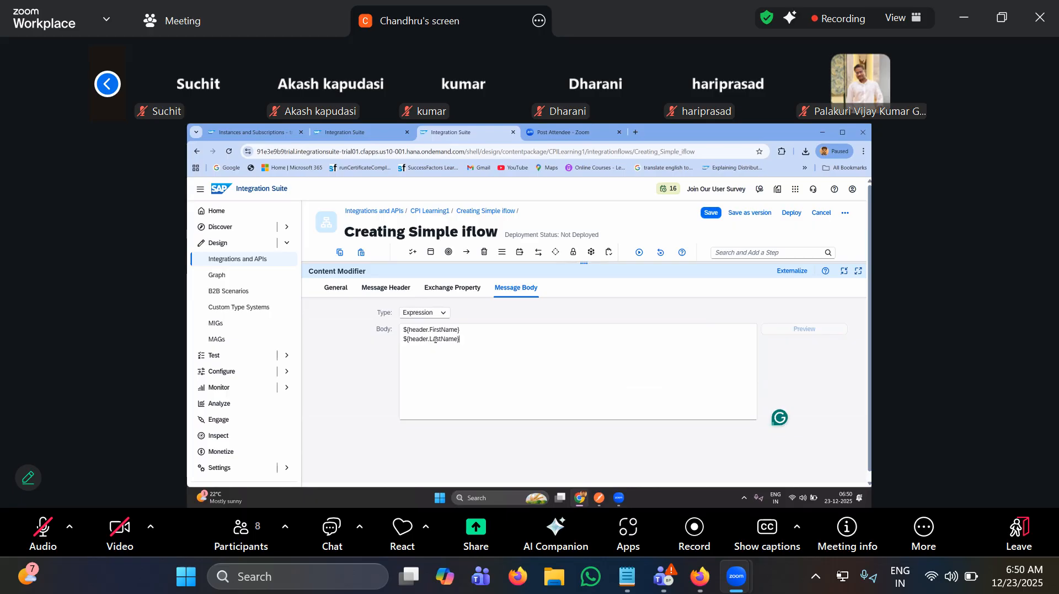
# - Add ${header.Location} as the third line of the message body expression, taking the header name from the Message Header settings
pyautogui.click(384, 289)
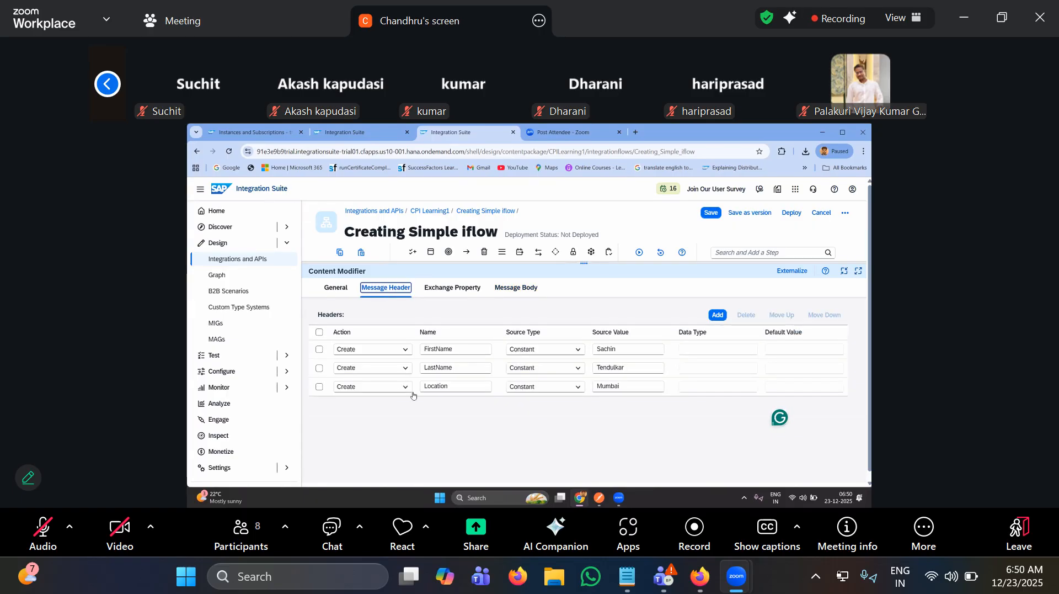
pyautogui.doubleClick(447, 386)
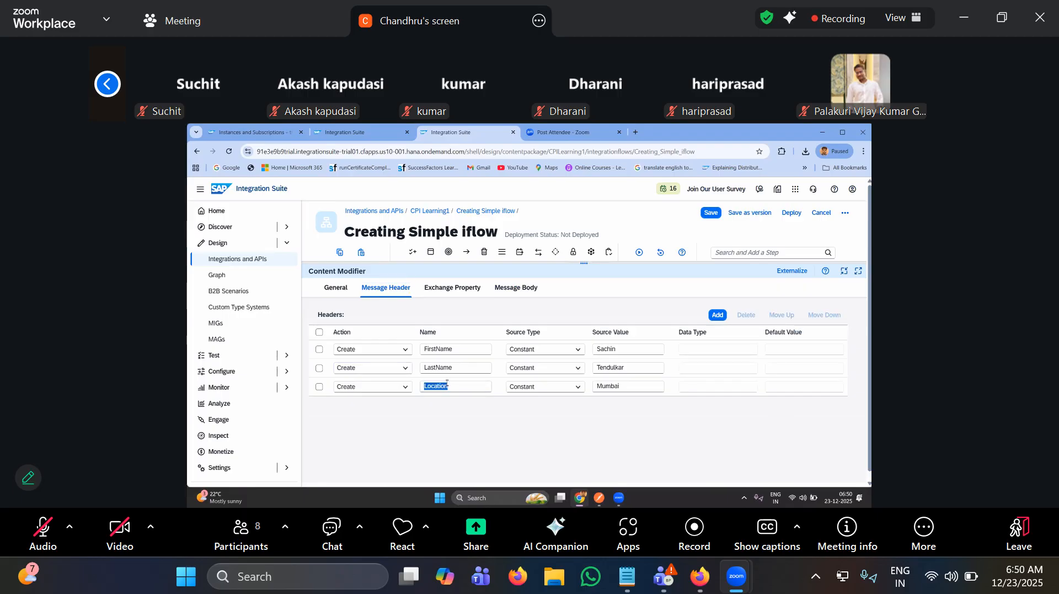
pyautogui.click(501, 303)
pyautogui.click(465, 339)
pyautogui.press('Return')
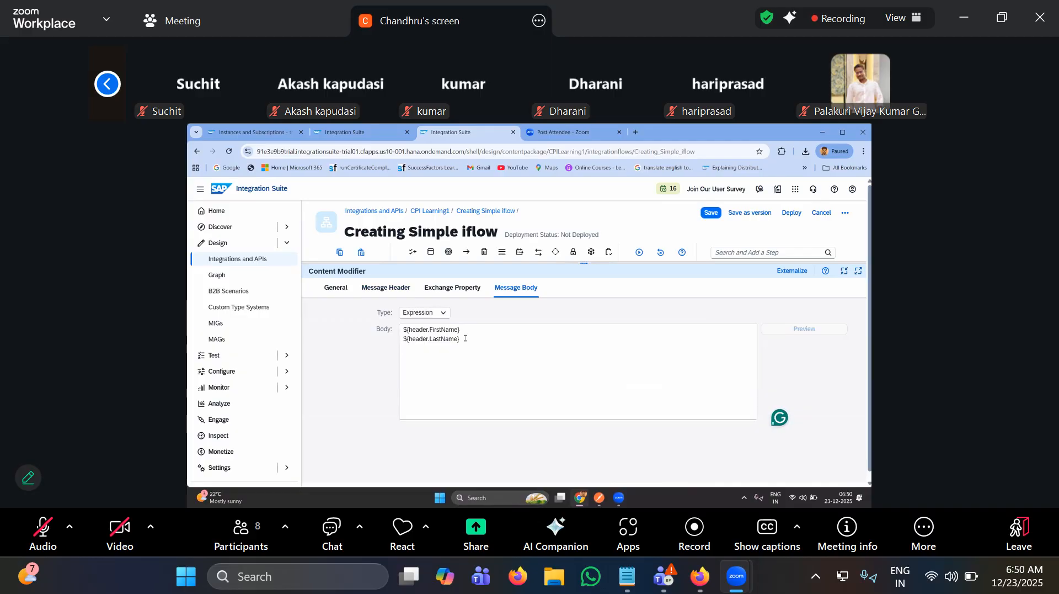
pyautogui.write('${')
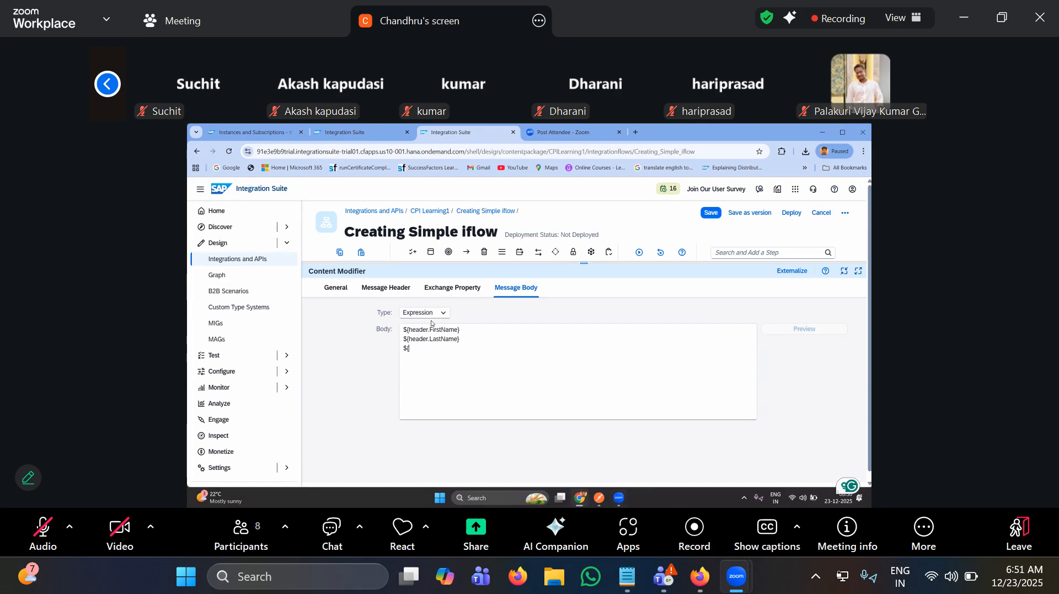
pyautogui.write('eader.Location')
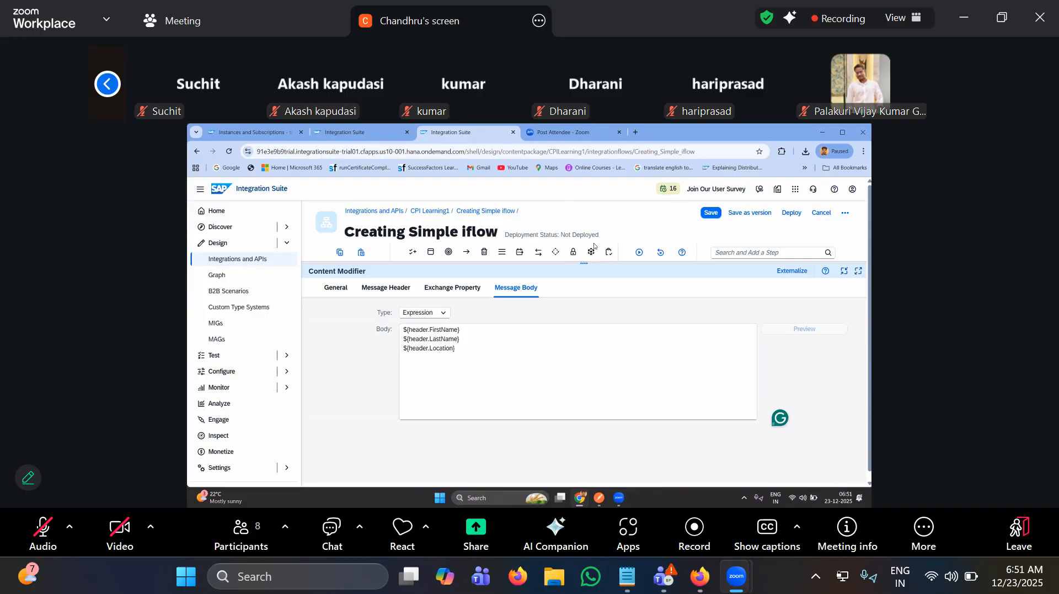
# - Rerun the simulation with the three-line message body expression
pyautogui.click(583, 263)
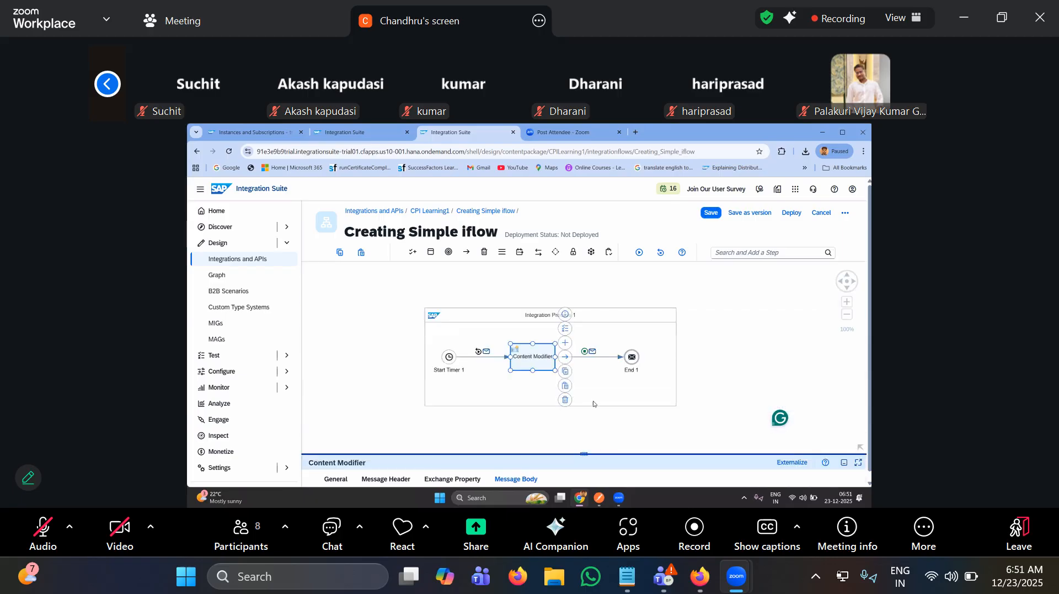
pyautogui.click(640, 254)
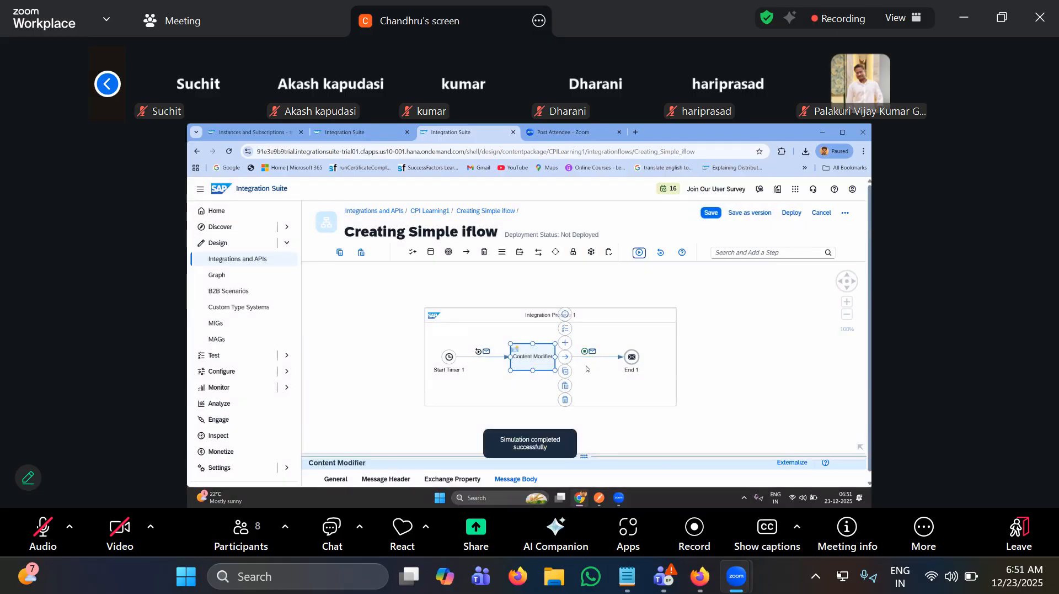
pyautogui.click(587, 454)
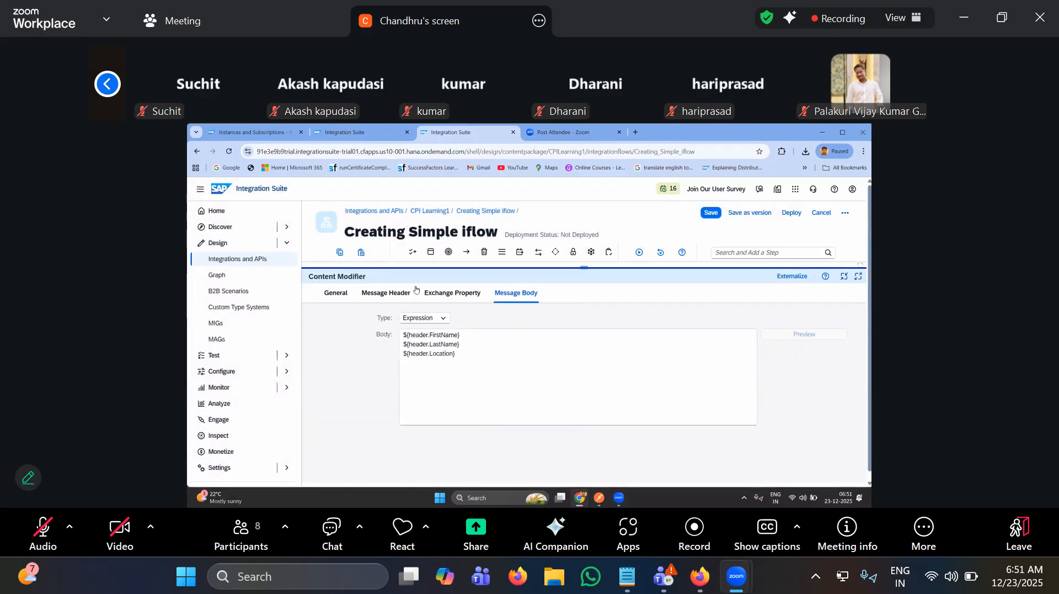
pyautogui.moveTo(571, 268); pyautogui.dragTo(610, 444)
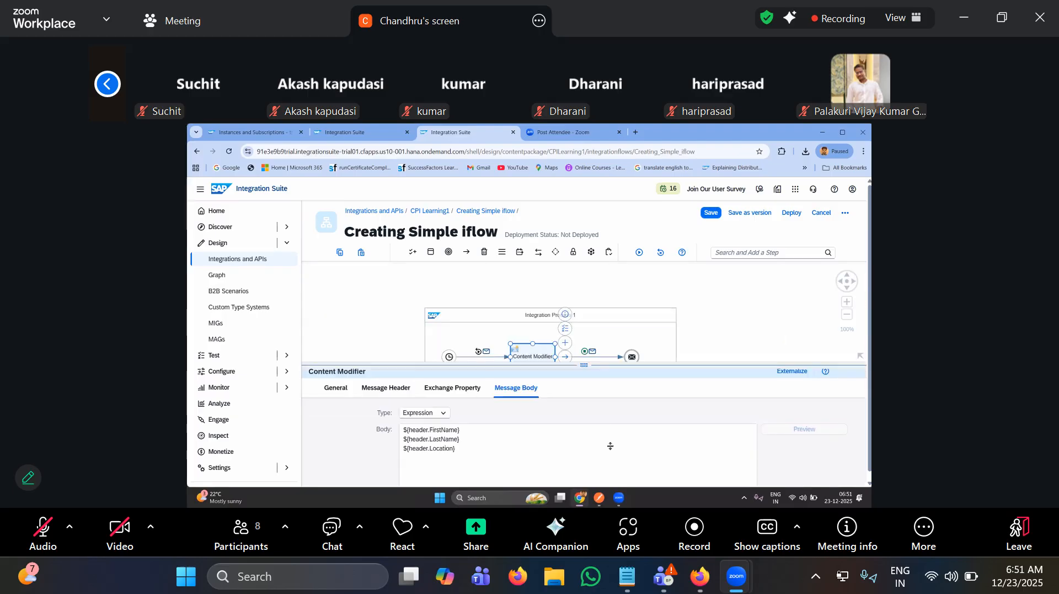
# - Inspect the headers and body of the simulated message on the flow from the Content Modifier to the End event
pyautogui.click(593, 351)
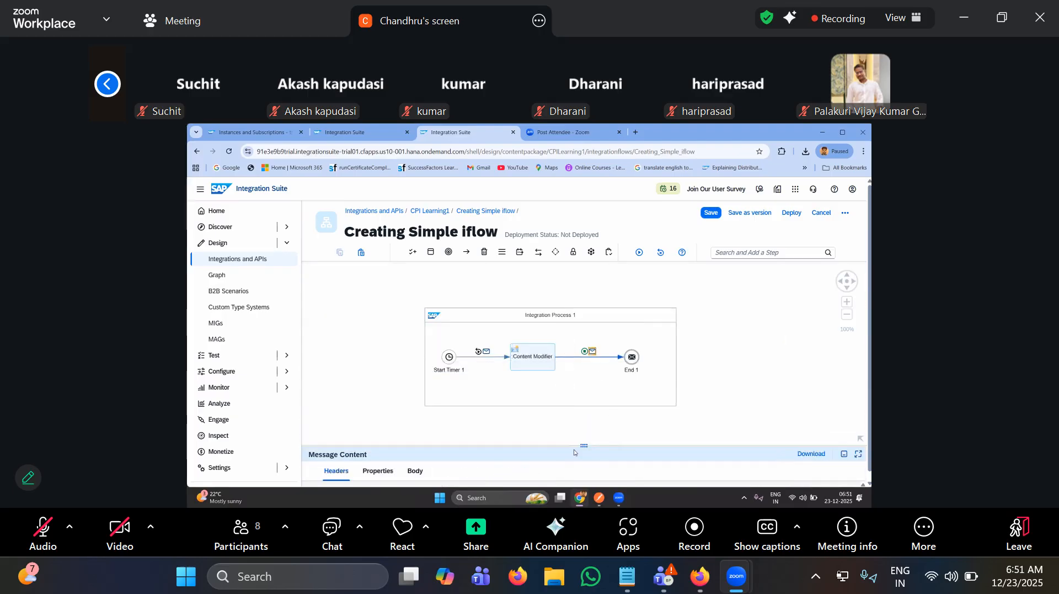
pyautogui.moveTo(583, 445); pyautogui.dragTo(585, 278)
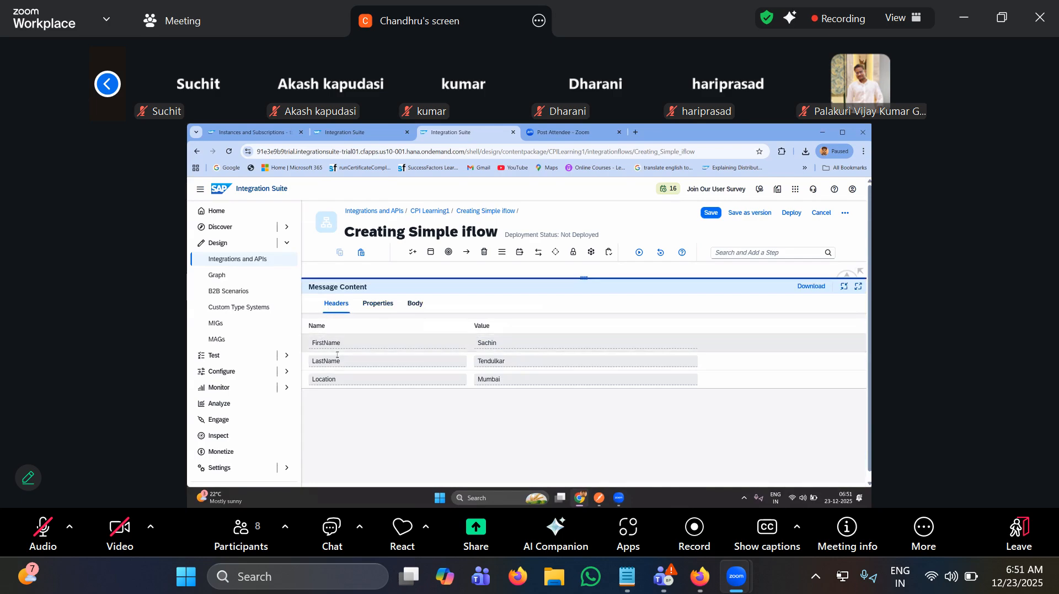
pyautogui.click(417, 307)
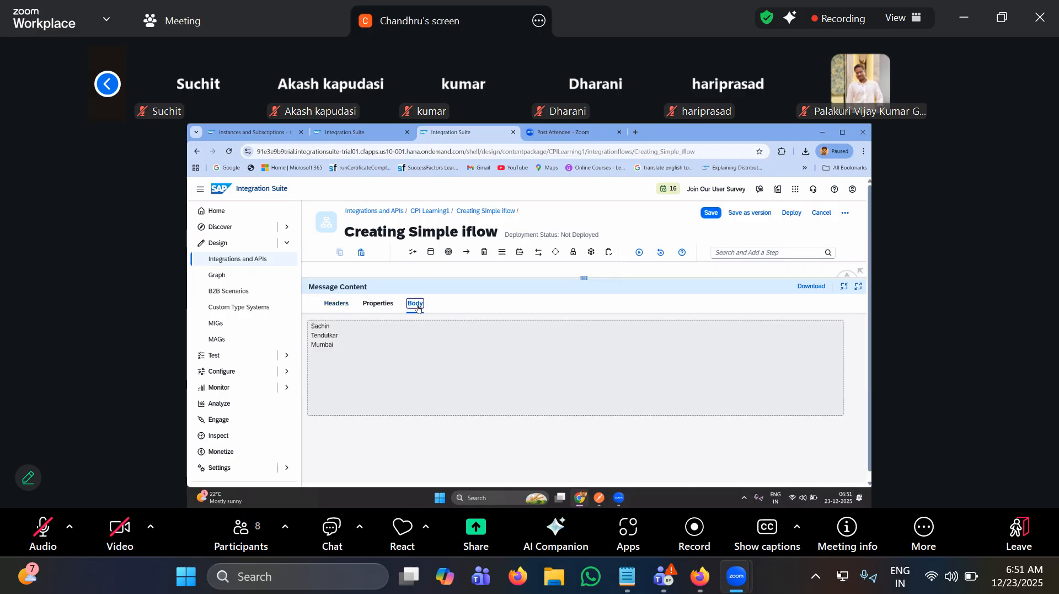
pyautogui.click(321, 327)
pyautogui.doubleClick(321, 326)
pyautogui.click(323, 345)
pyautogui.doubleClick(323, 345)
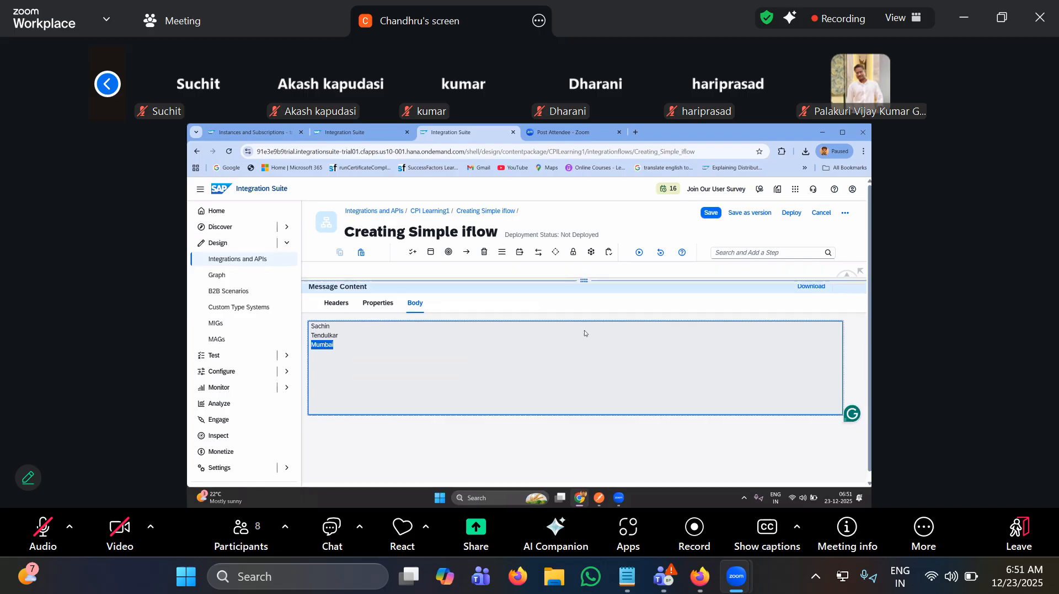
pyautogui.moveTo(584, 278); pyautogui.dragTo(587, 437)
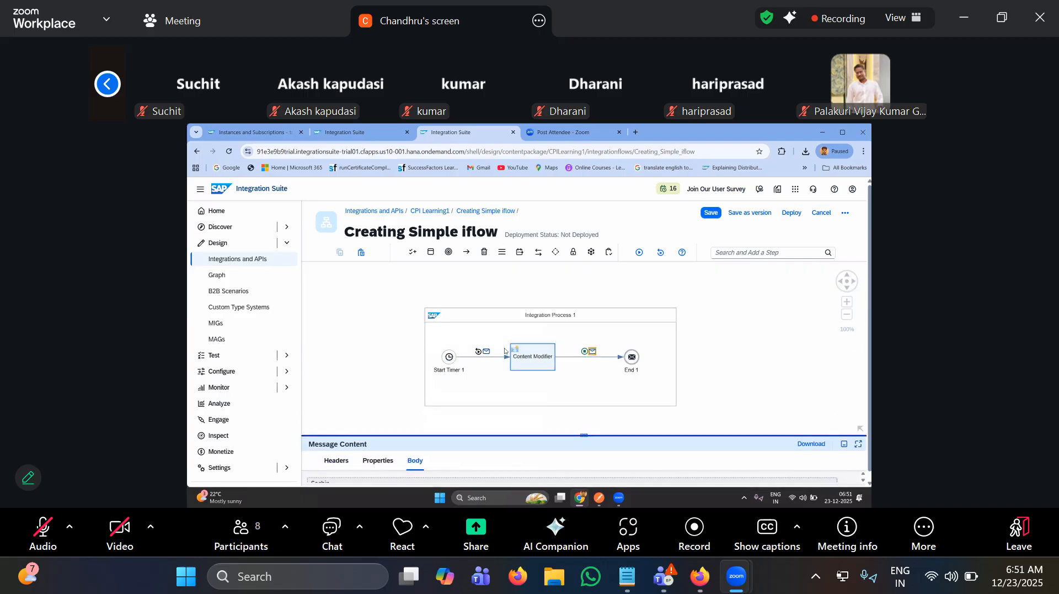
# - Search the computer for Notepad and switch to its window
pyautogui.click(501, 499)
pyautogui.write('notepad')
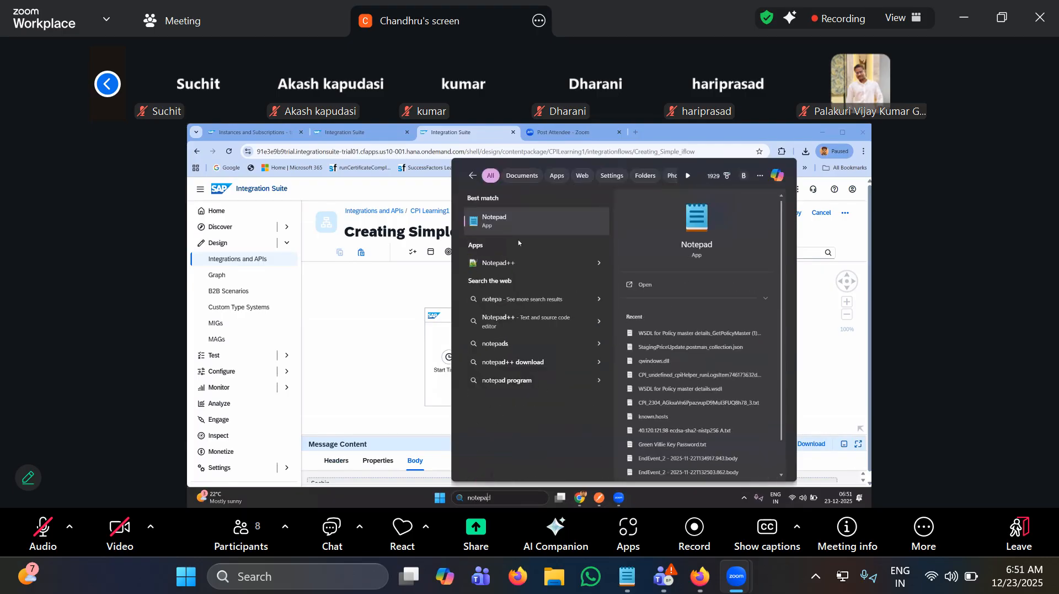
pyautogui.press('Escape')
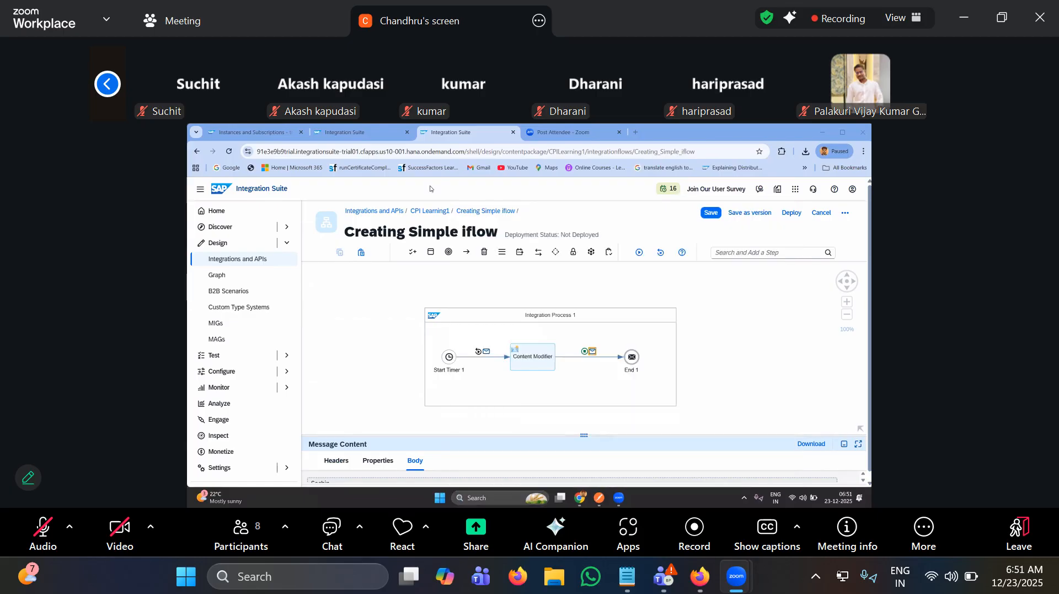
pyautogui.click(557, 315)
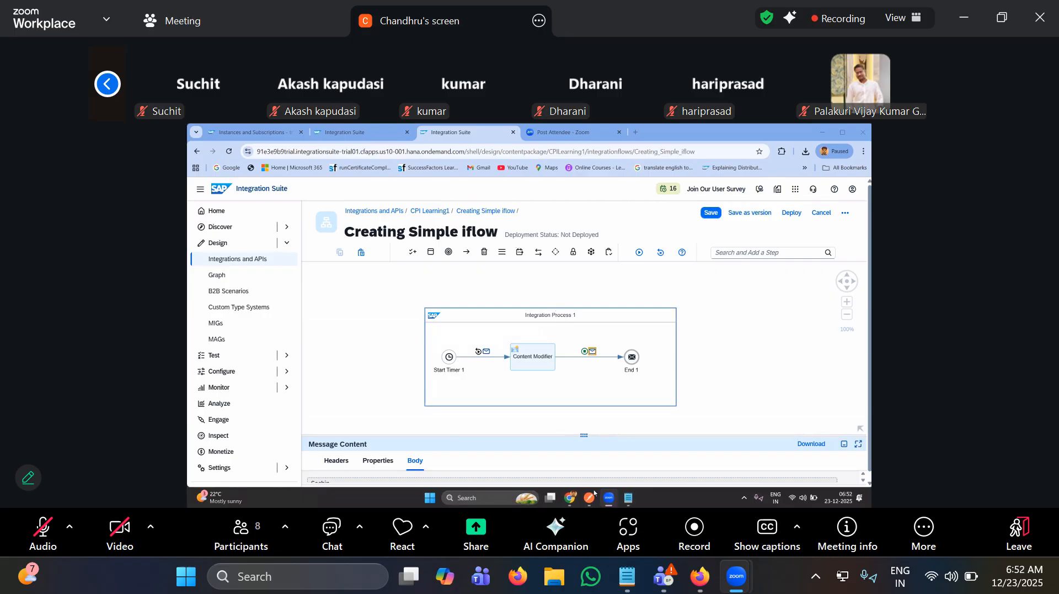
pyautogui.click(628, 497)
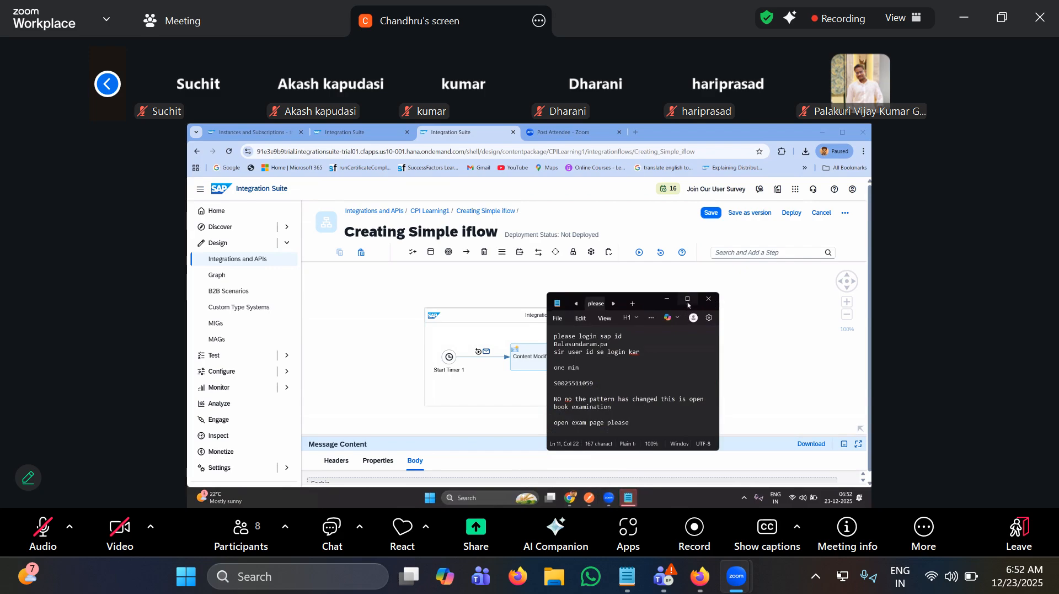
# - Enlarge the Notepad window and start a new blank note with the word Extraction
pyautogui.click(688, 299)
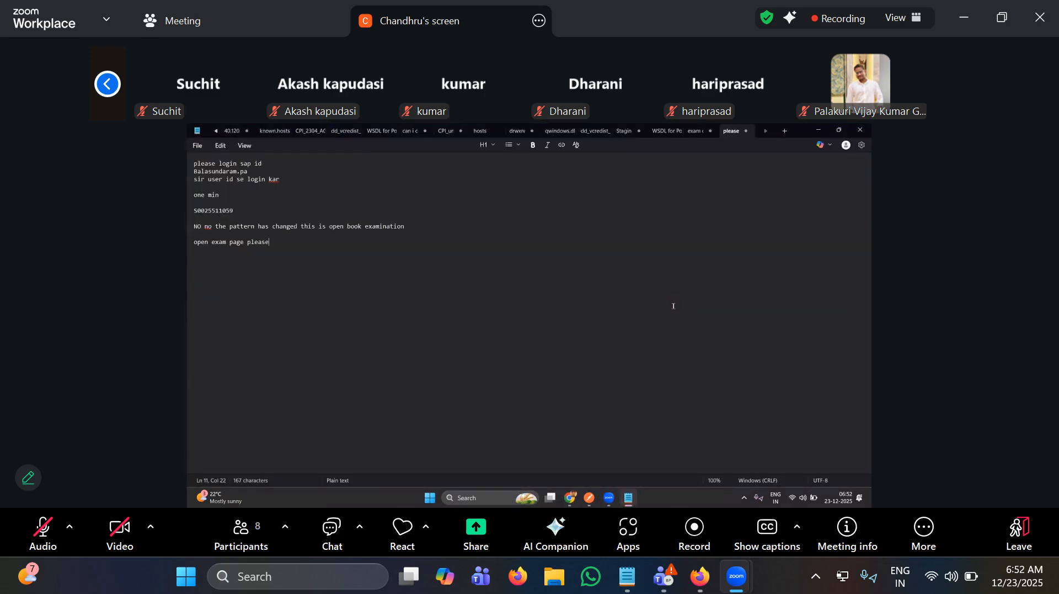
pyautogui.hotkey('ctrl', 'n')
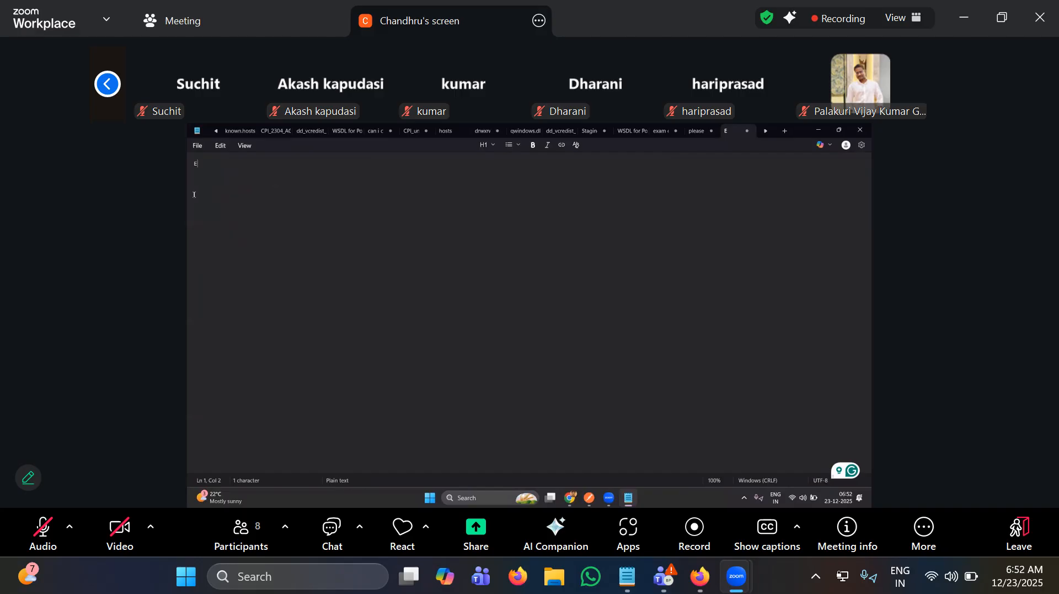
pyautogui.press('BackSpace')
pyautogui.write('Extractin')
pyautogui.press('BackSpace')
pyautogui.write('ion')
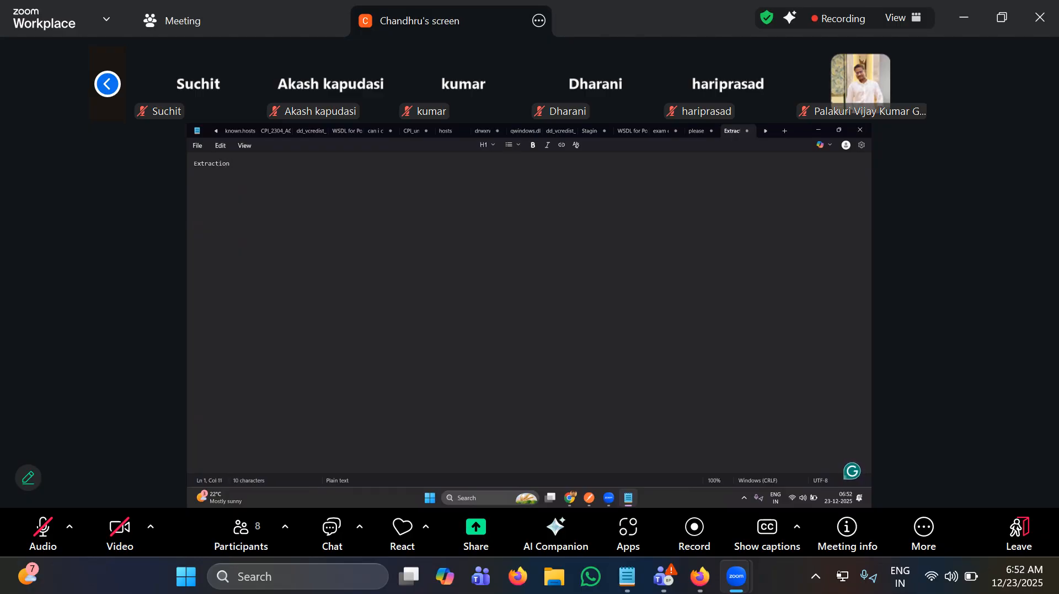
# - Extend the note's first line to read "Expression for Extraction Message header:"
pyautogui.write(':')
pyautogui.press('Return')
pyautogui.press('Up')
pyautogui.write('Expression for')
pyautogui.press('Right')
pyautogui.press('Right')
pyautogui.press('Right')
pyautogui.press('Right')
pyautogui.press('Right')
pyautogui.press('Right')
pyautogui.press('Right')
pyautogui.press('Right')
pyautogui.press('Right')
pyautogui.press('Right')
pyautogui.press('Left')
pyautogui.write('Messa')
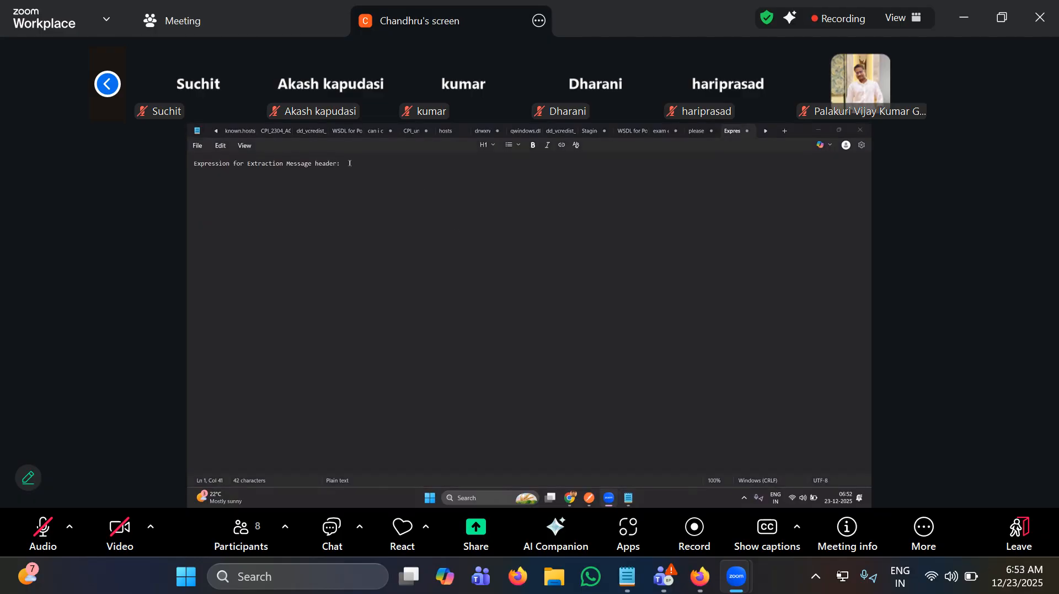
pyautogui.press('XF86AudioRaiseVolume')
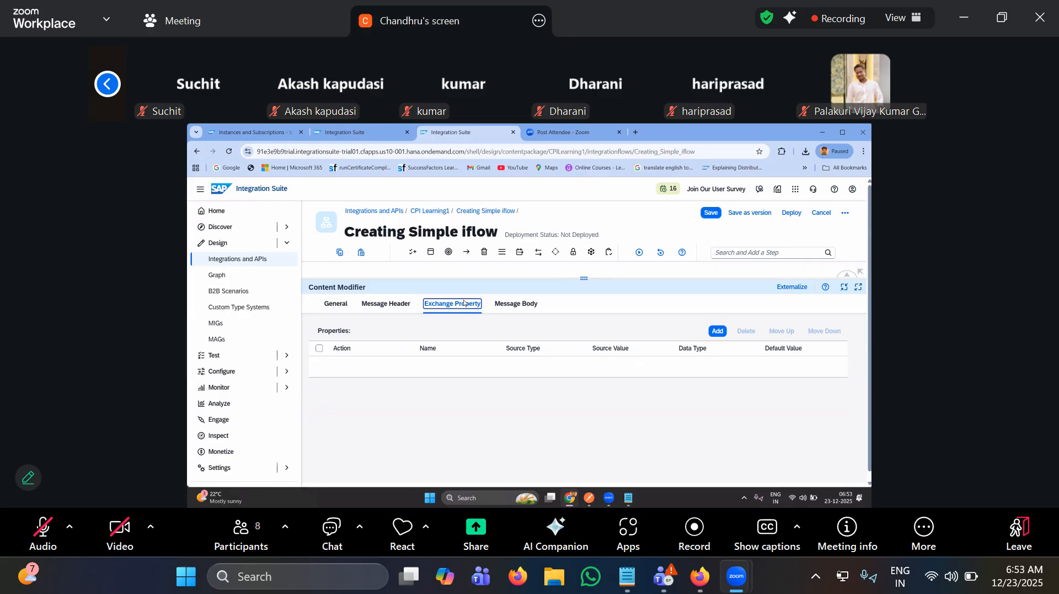
# - Add a single exchange property named FirstName to the Content Modifier with the constant value Virat
pyautogui.click(721, 331)
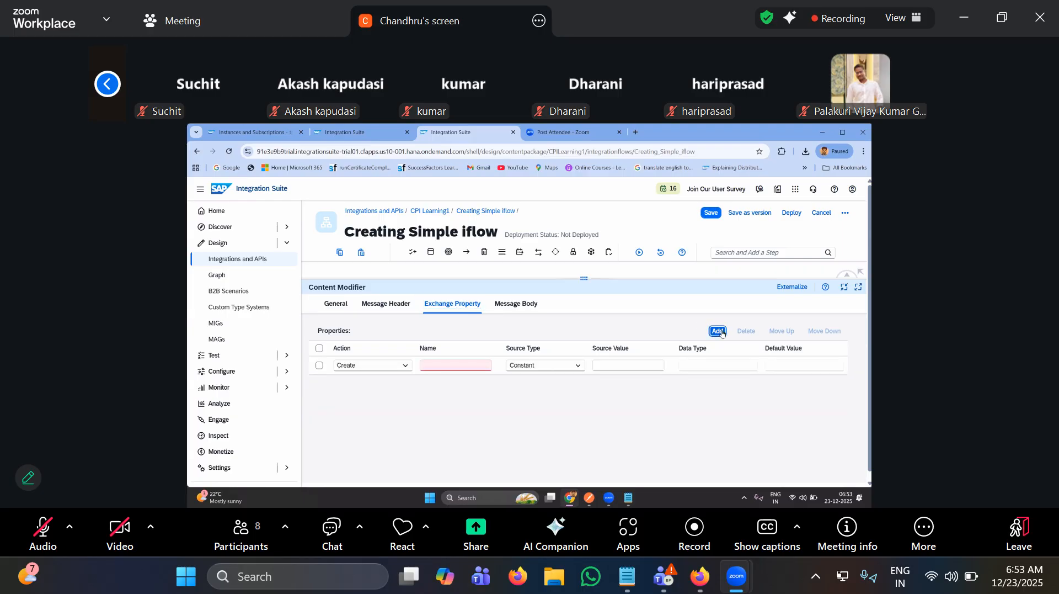
pyautogui.click(720, 332)
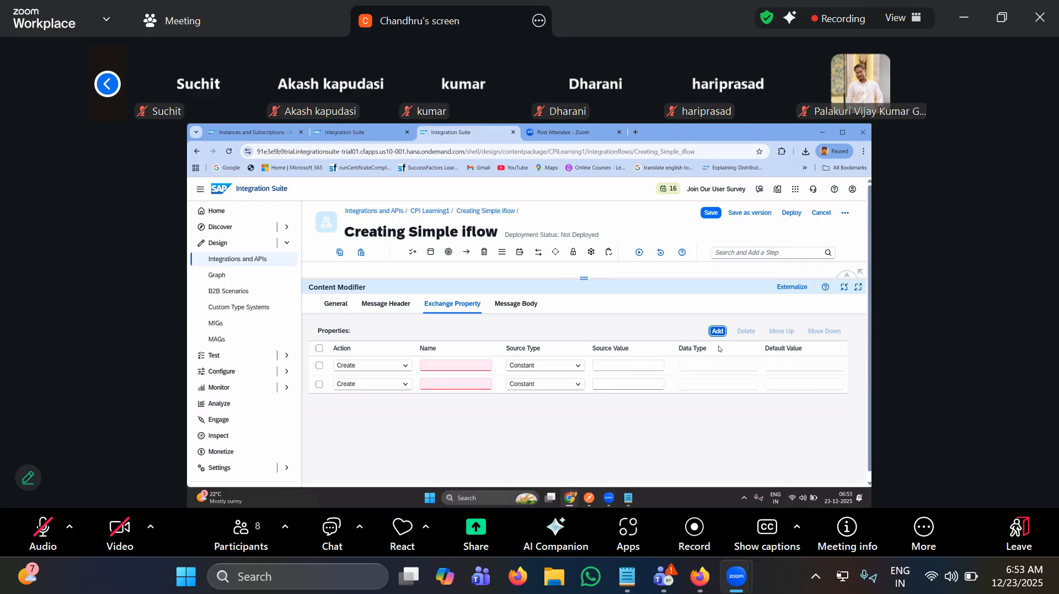
pyautogui.click(319, 384)
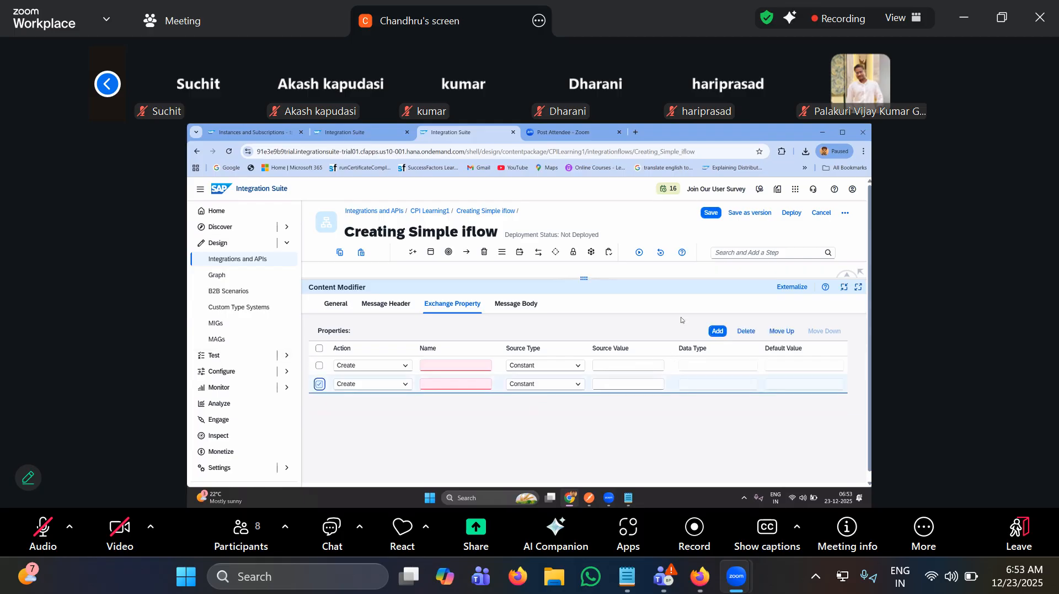
pyautogui.click(746, 332)
pyautogui.click(480, 362)
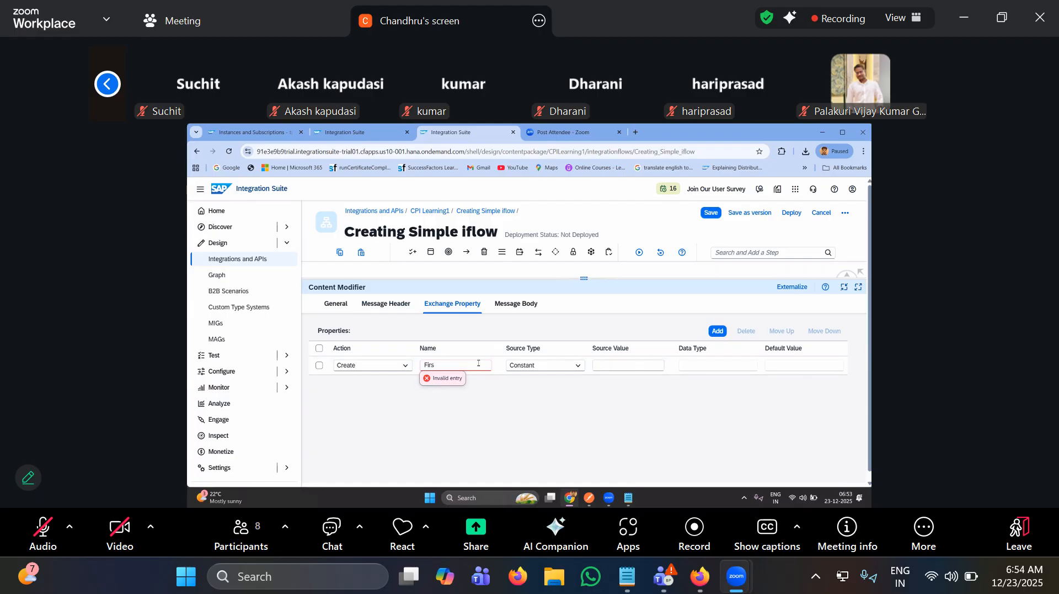
pyautogui.write('Name')
pyautogui.click(607, 367)
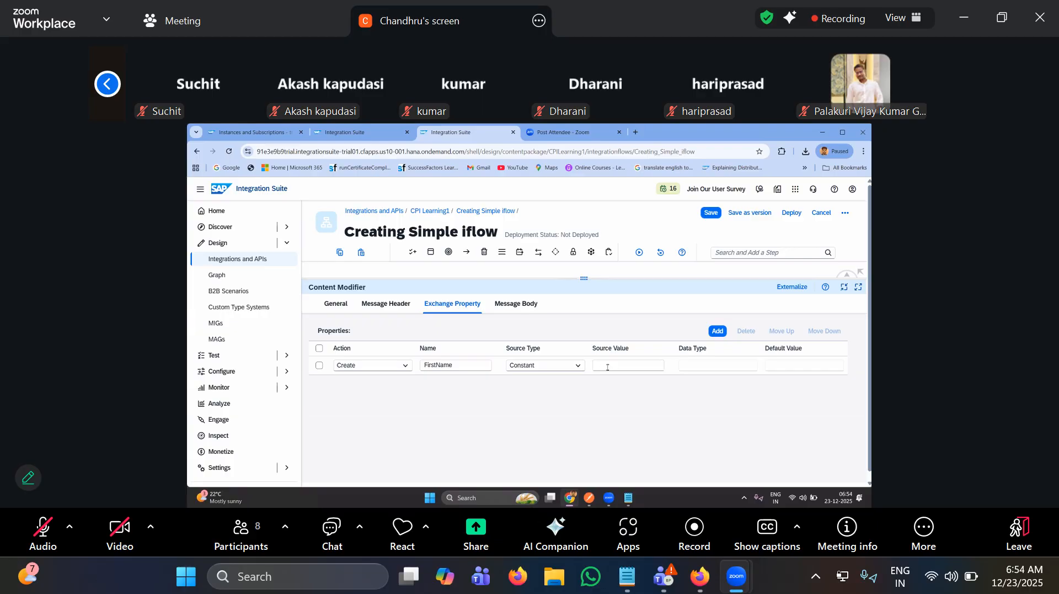
pyautogui.write('Virat')
# - Add a second exchange property named Sports with the constant value Cricket
pyautogui.click(718, 331)
pyautogui.click(440, 366)
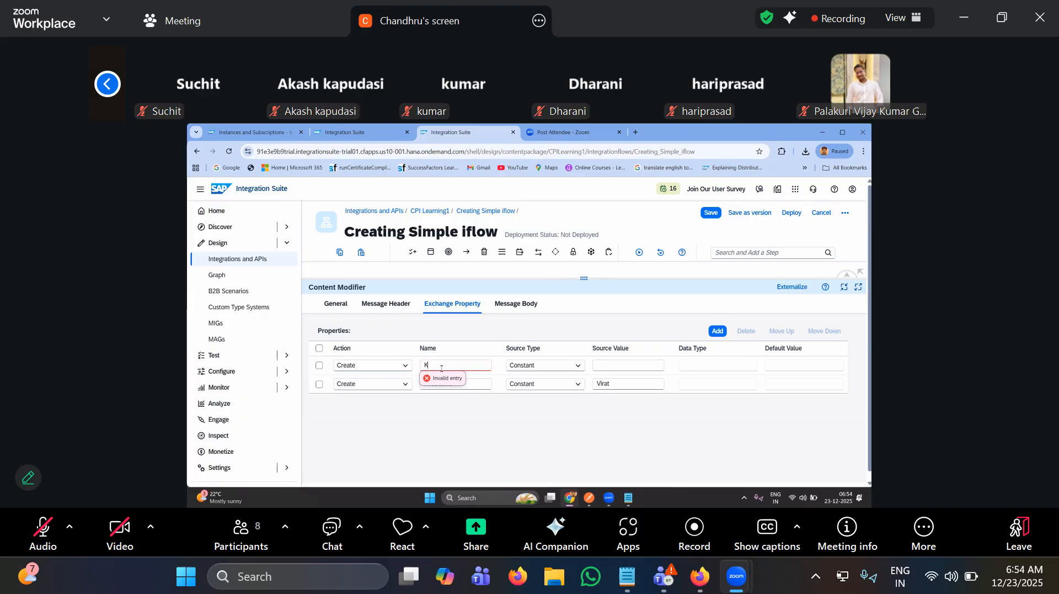
pyautogui.press('BackSpace')
pyautogui.write('Spor')
pyautogui.press('BackSpace')
pyautogui.write('s')
pyautogui.click(612, 363)
pyautogui.write('Cr')
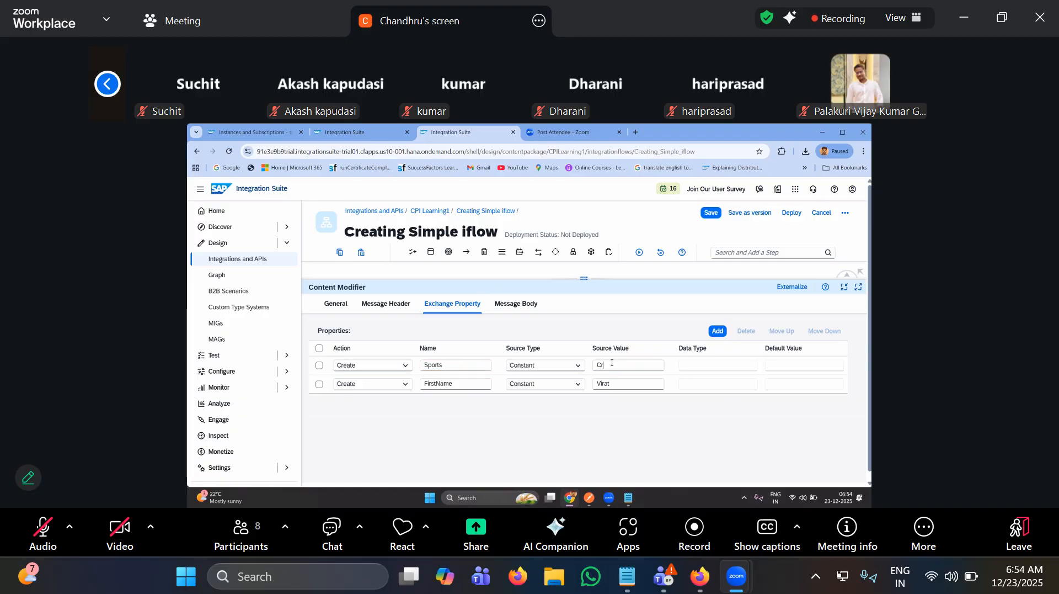
pyautogui.write('icket')
# - Change the first line of the message body expression to ${property.FirstName}
pyautogui.click(386, 304)
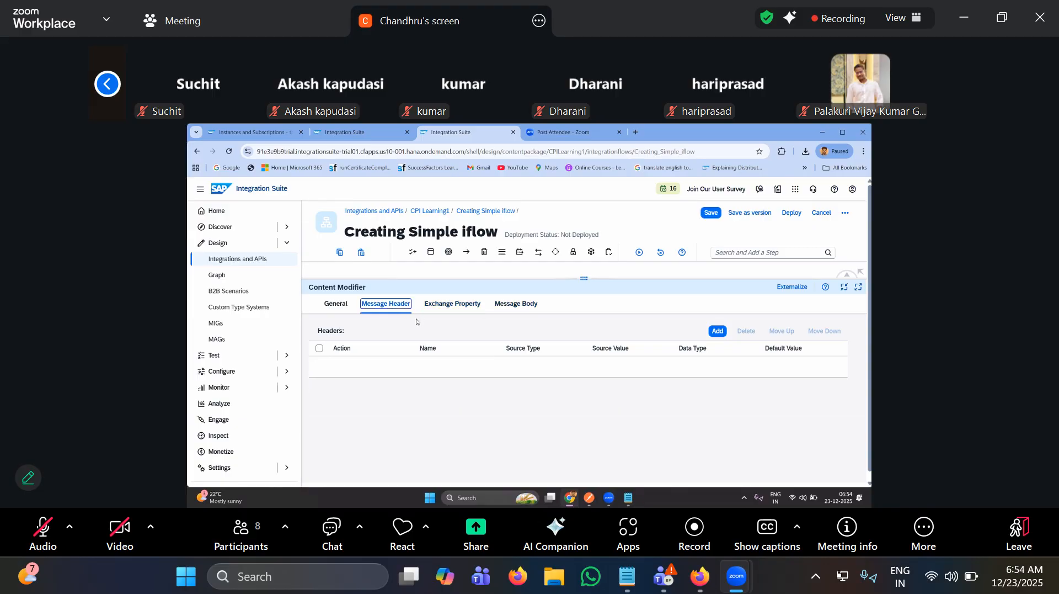
pyautogui.click(453, 307)
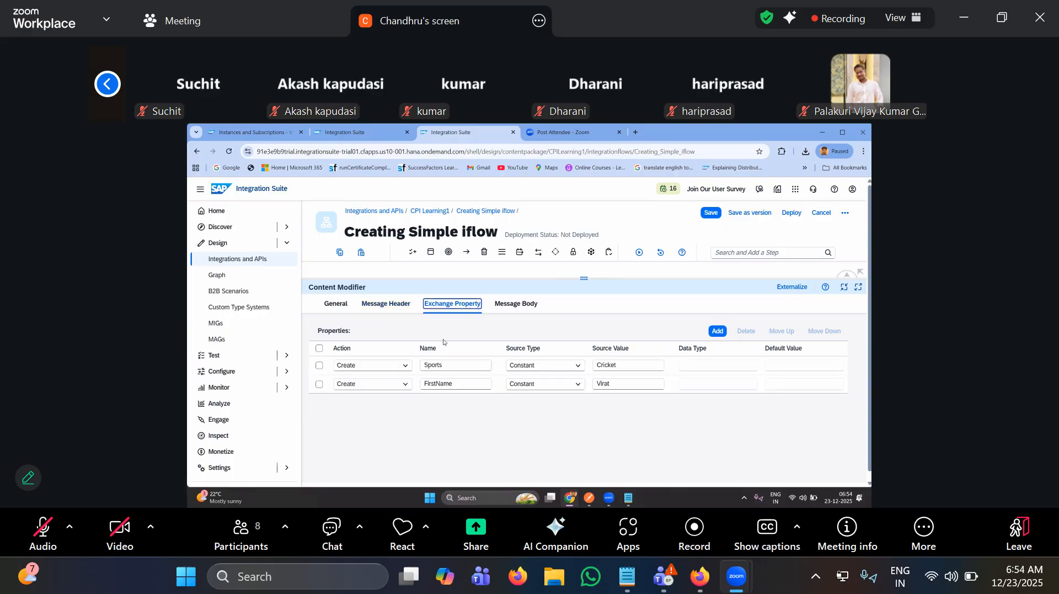
pyautogui.click(520, 304)
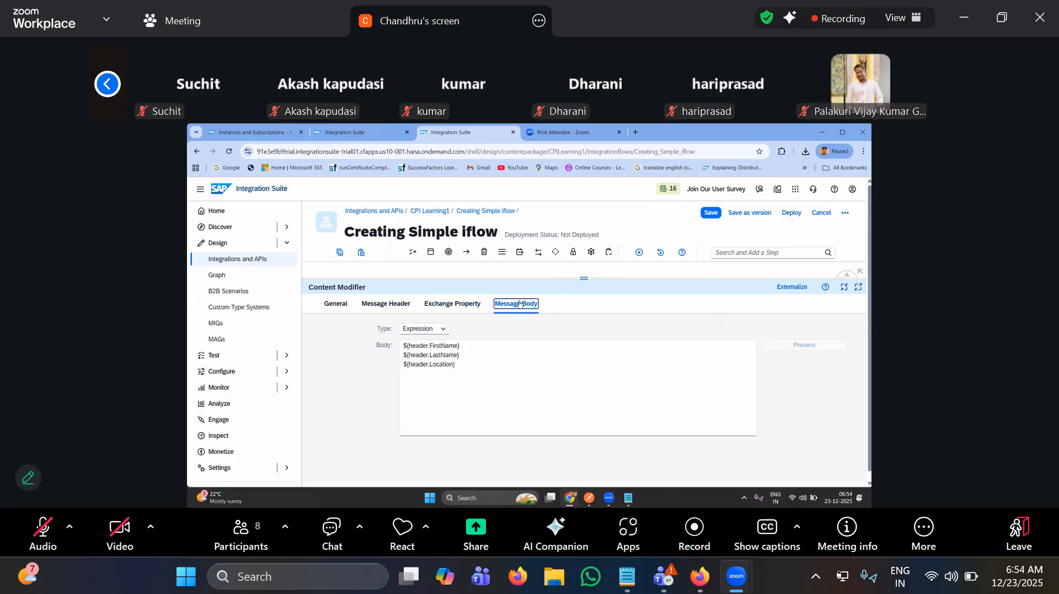
pyautogui.moveTo(472, 370); pyautogui.dragTo(403, 343)
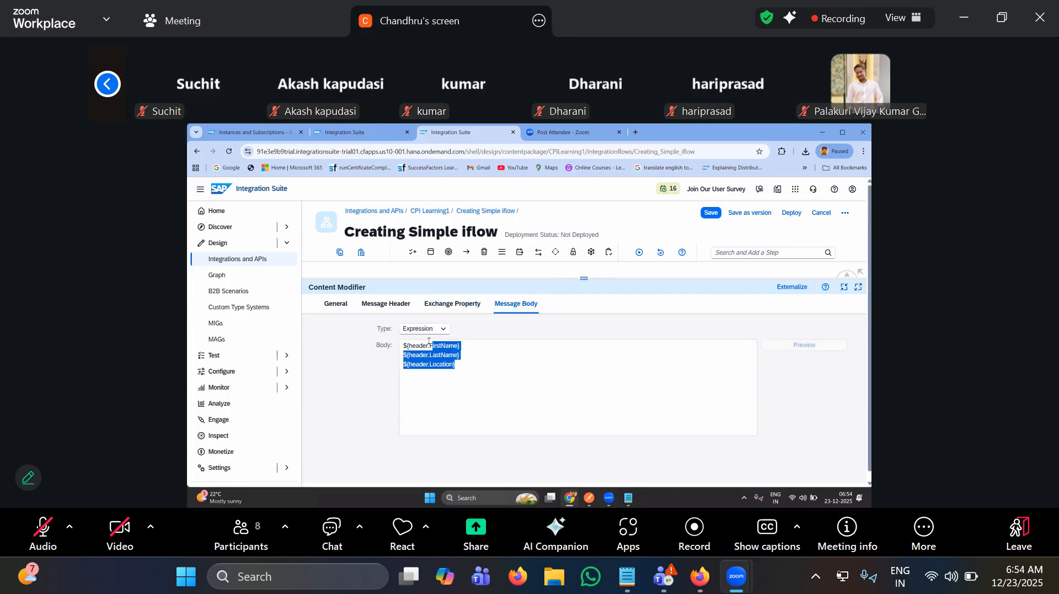
pyautogui.click(459, 365)
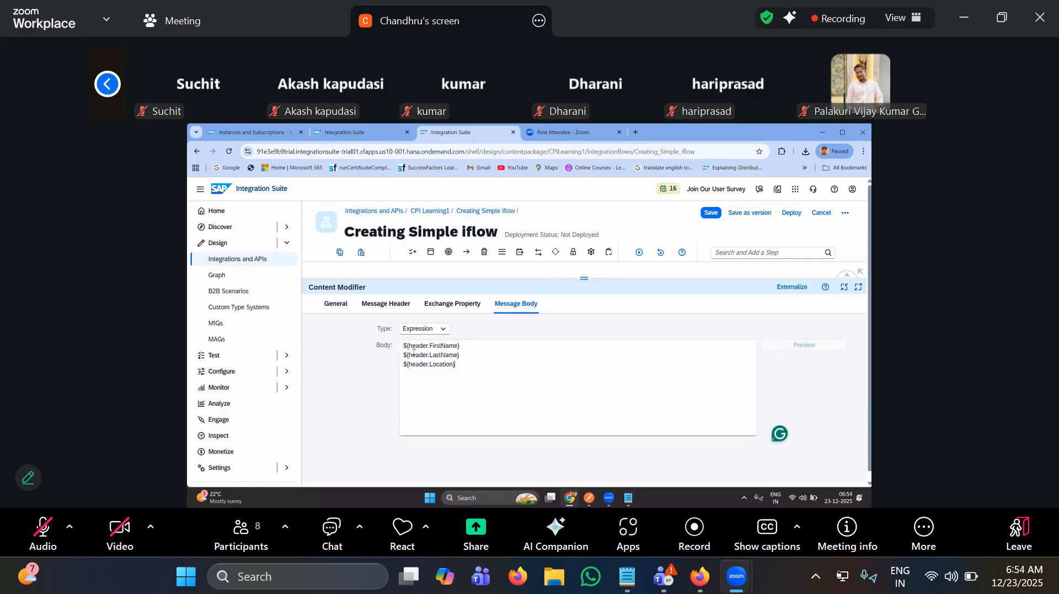
pyautogui.doubleClick(420, 346)
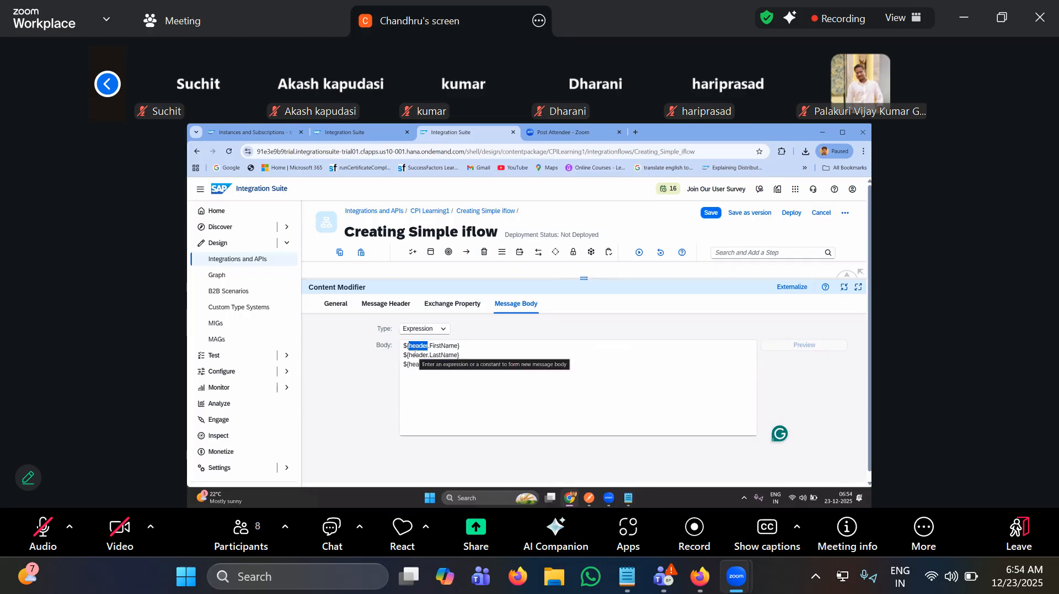
pyautogui.press('BackSpace')
pyautogui.write('p')
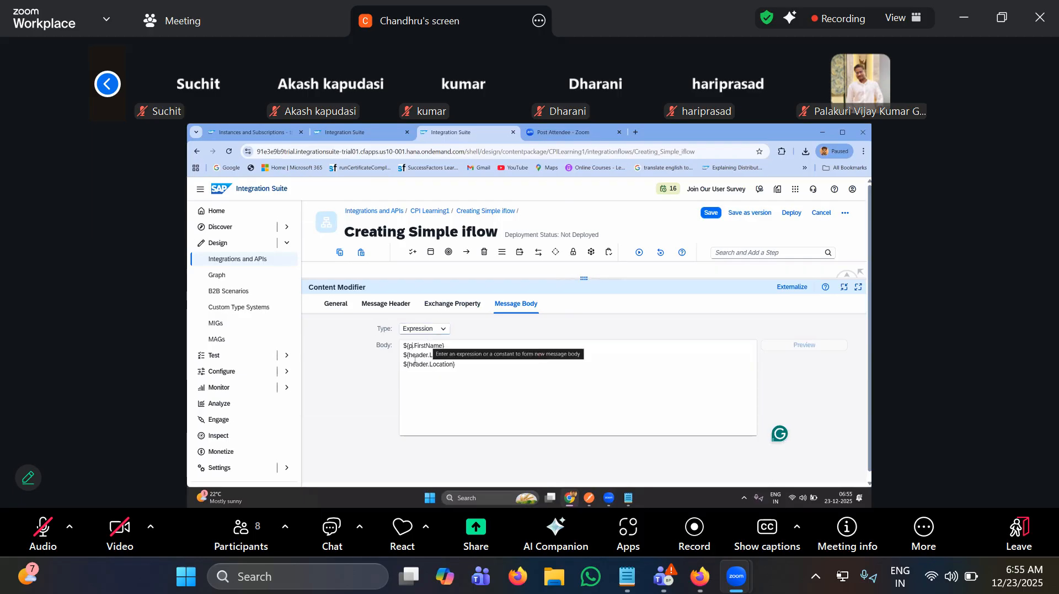
pyautogui.doubleClick(416, 355)
pyautogui.click(413, 346)
pyautogui.write('roperty')
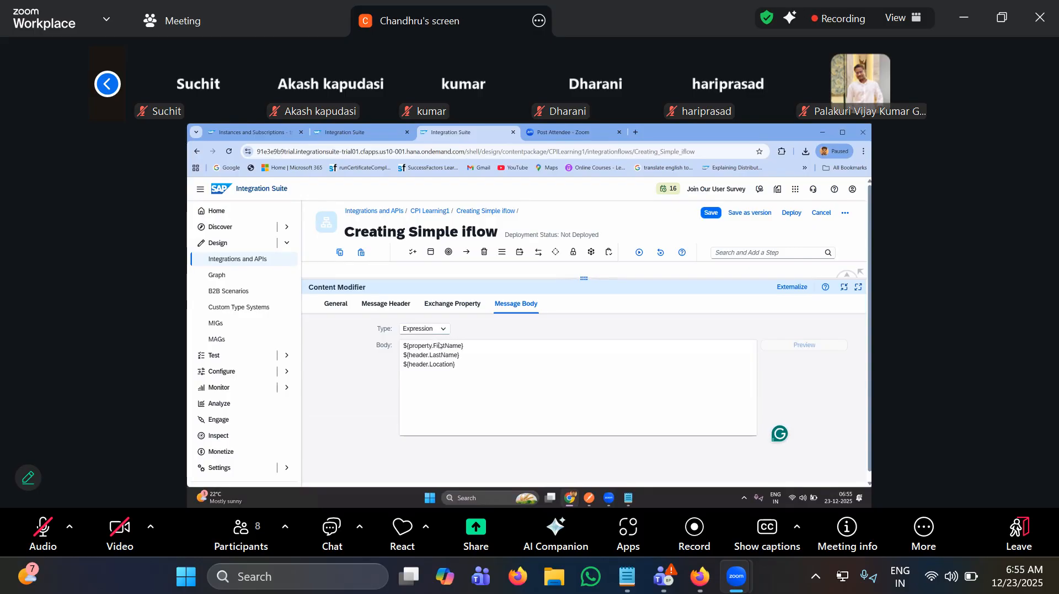
# - Compare the FirstName property name with the body expression, and delete the LastName and Location header lines from the body
pyautogui.click(451, 304)
pyautogui.doubleClick(438, 381)
pyautogui.click(516, 303)
pyautogui.doubleClick(446, 347)
pyautogui.click(452, 359)
pyautogui.moveTo(456, 364); pyautogui.dragTo(399, 357)
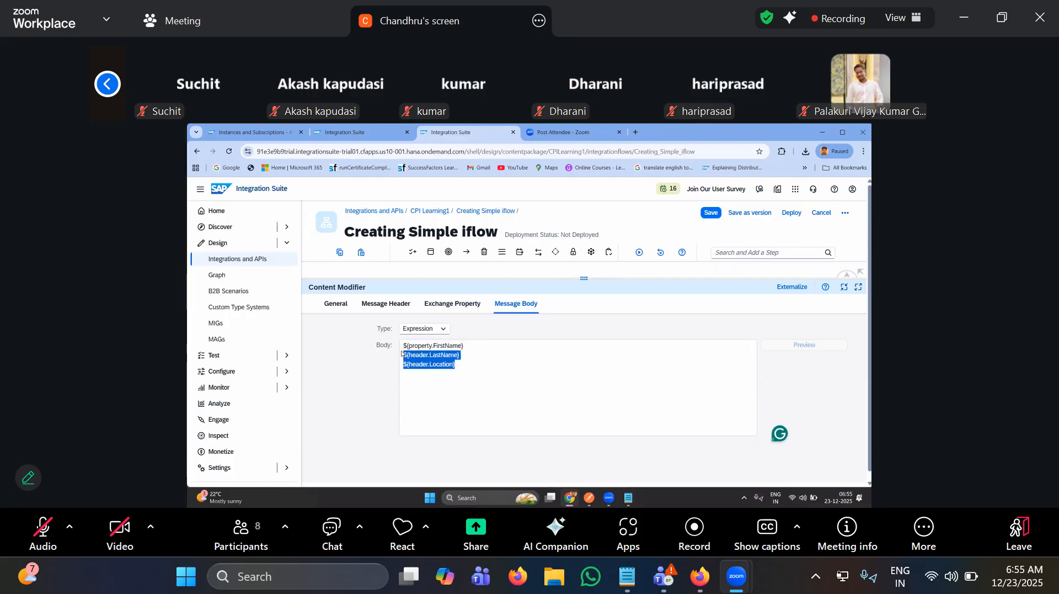
pyautogui.press('BackSpace')
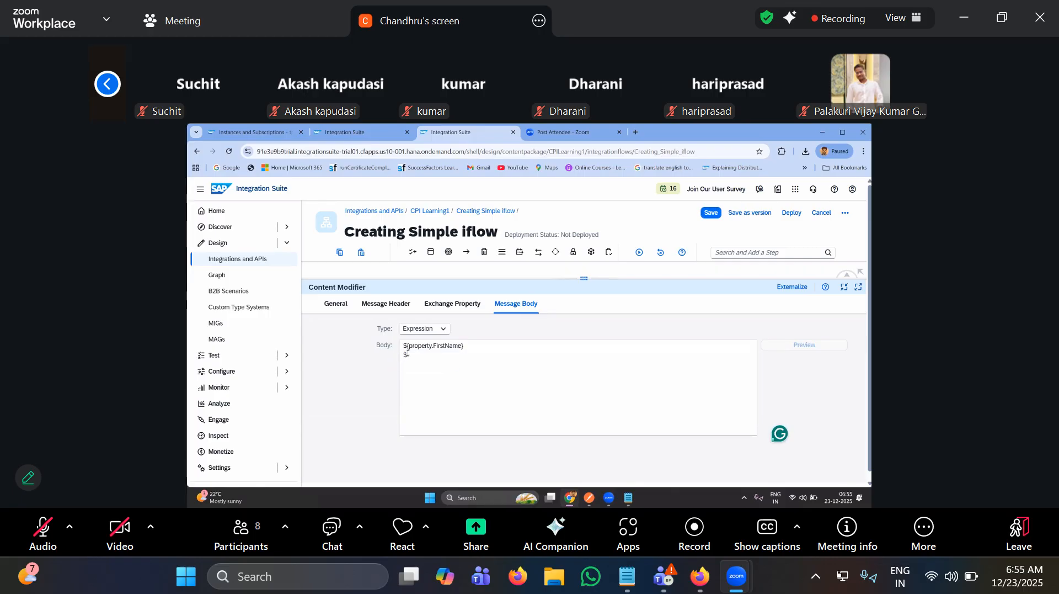
# - Add ${property.Sports} as the second line of the message body, copying the property name from the Exchange Property settings
pyautogui.write('${property.')
pyautogui.click(454, 303)
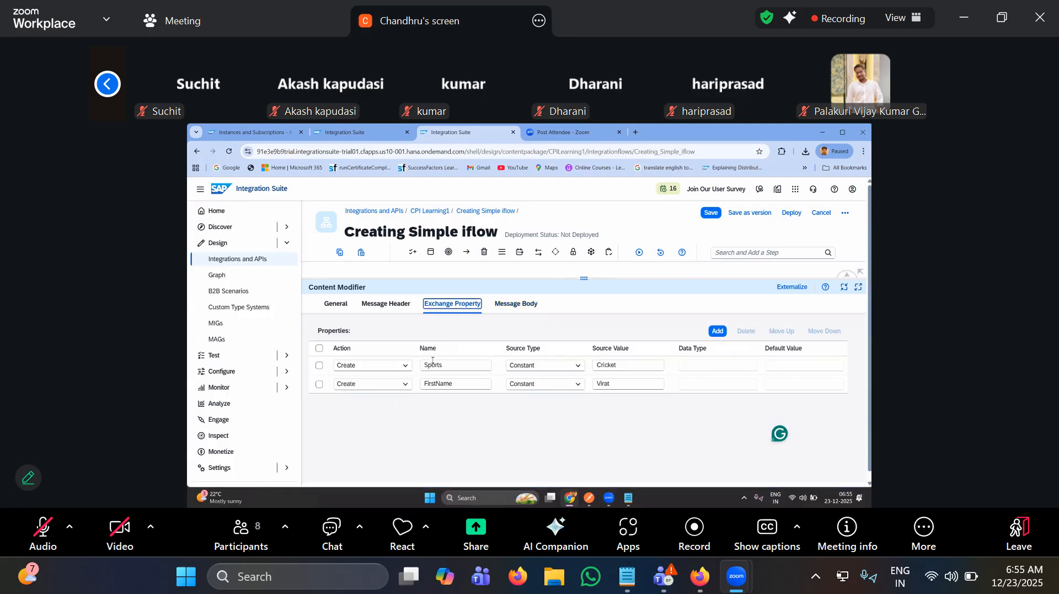
pyautogui.doubleClick(434, 365)
pyautogui.hotkey('ctrl', 'c')
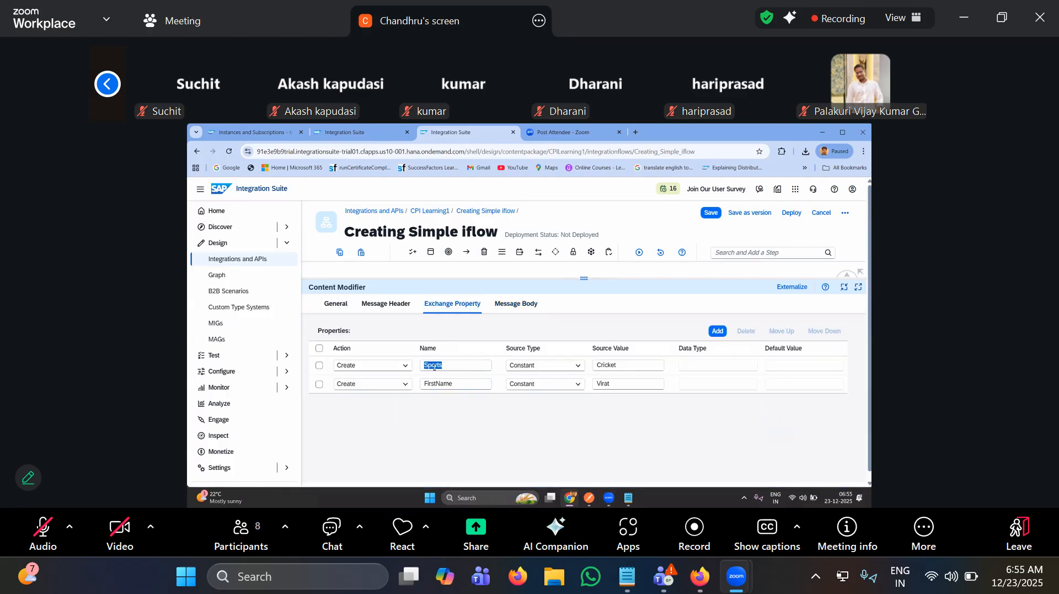
pyautogui.click(518, 303)
pyautogui.click(441, 351)
pyautogui.hotkey('ctrl', 'v')
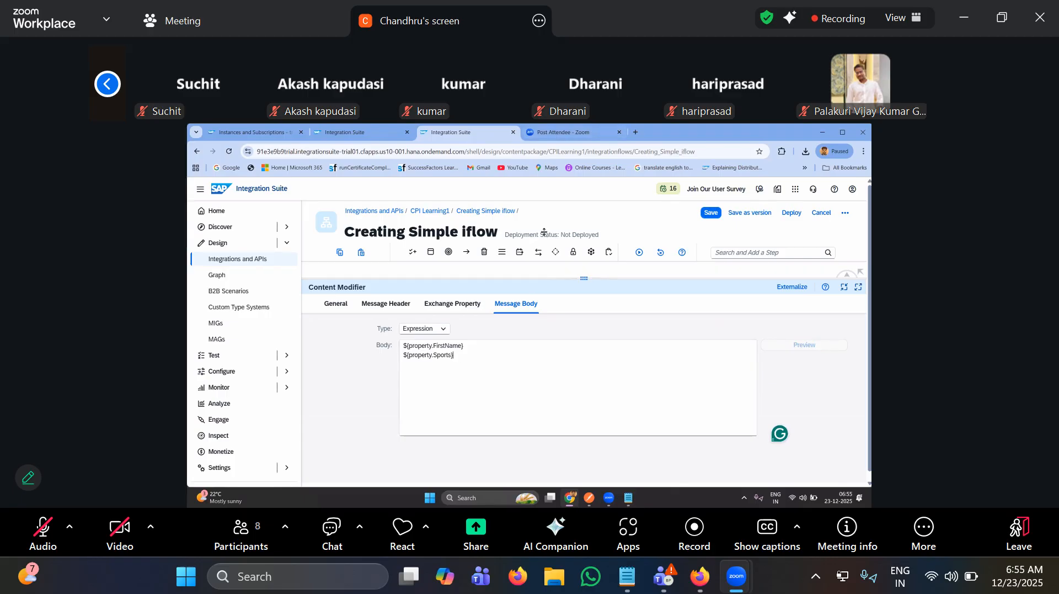
# - Bring the flow diagram back into view and run the simulation with the property-based message body
pyautogui.moveTo(544, 232); pyautogui.dragTo(609, 403)
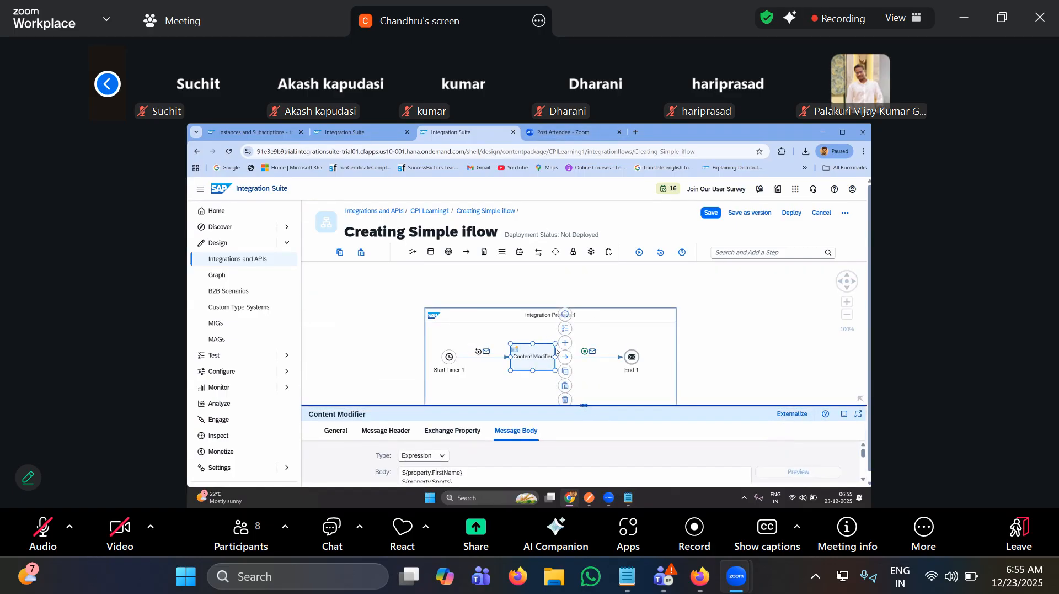
pyautogui.click(635, 341)
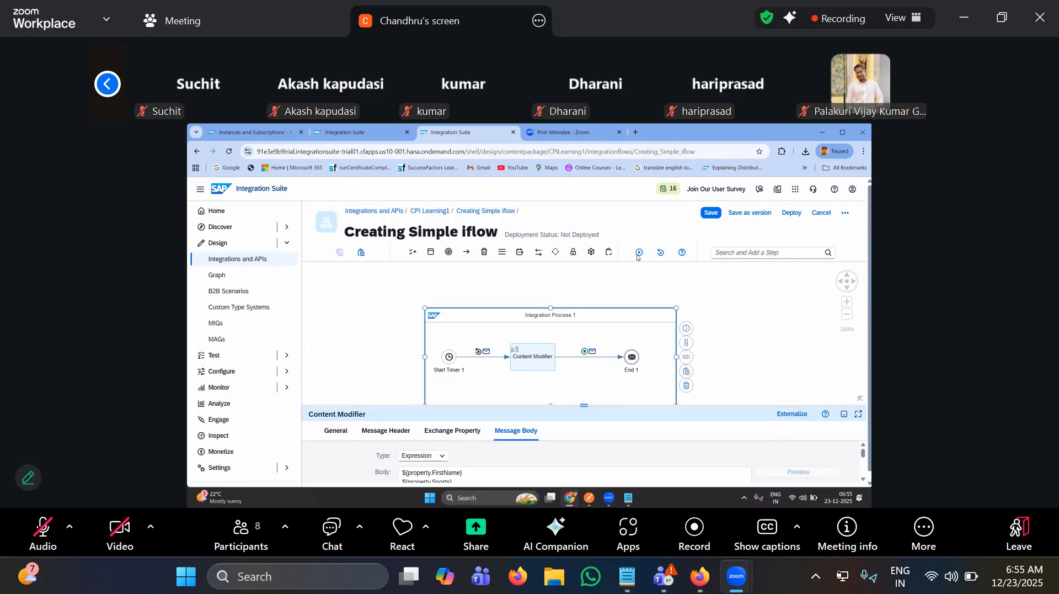
pyautogui.click(638, 254)
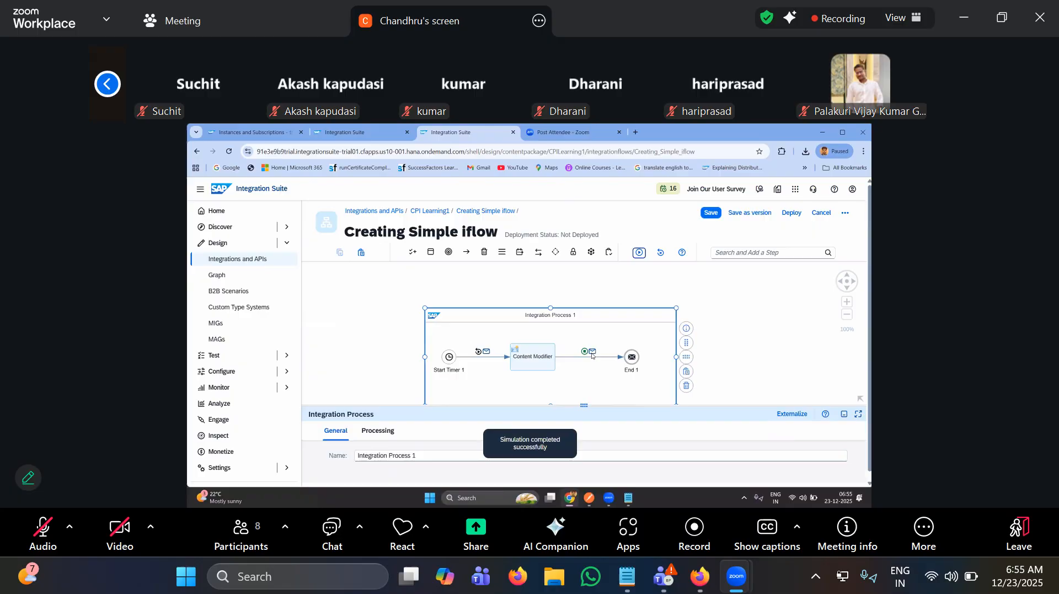
# - Inspect the headers, properties and body of the simulated message between the Content Modifier and the End event
pyautogui.click(592, 355)
pyautogui.moveTo(585, 404); pyautogui.dragTo(584, 264)
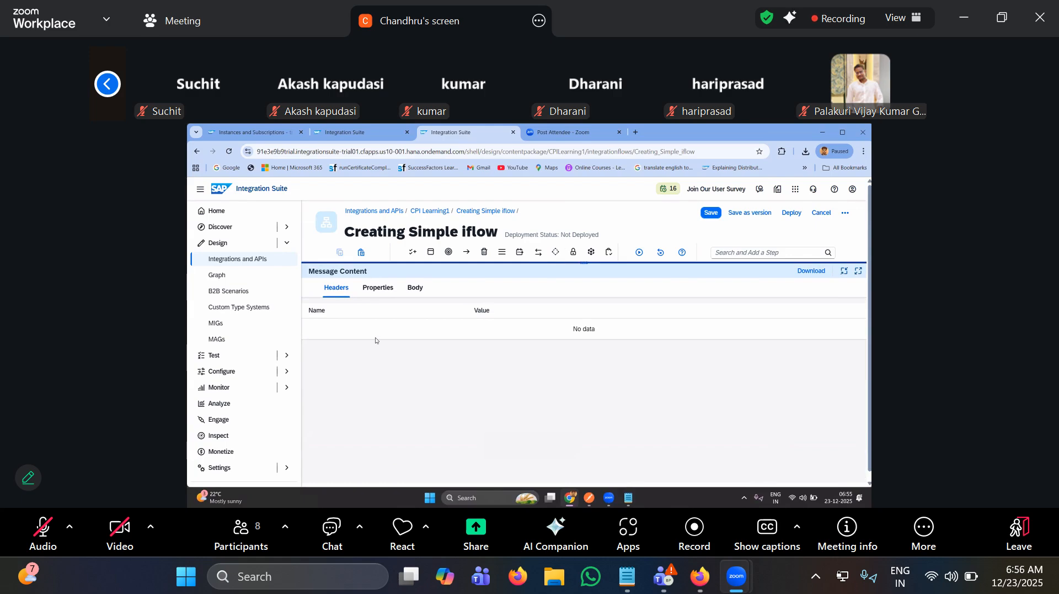
pyautogui.click(373, 290)
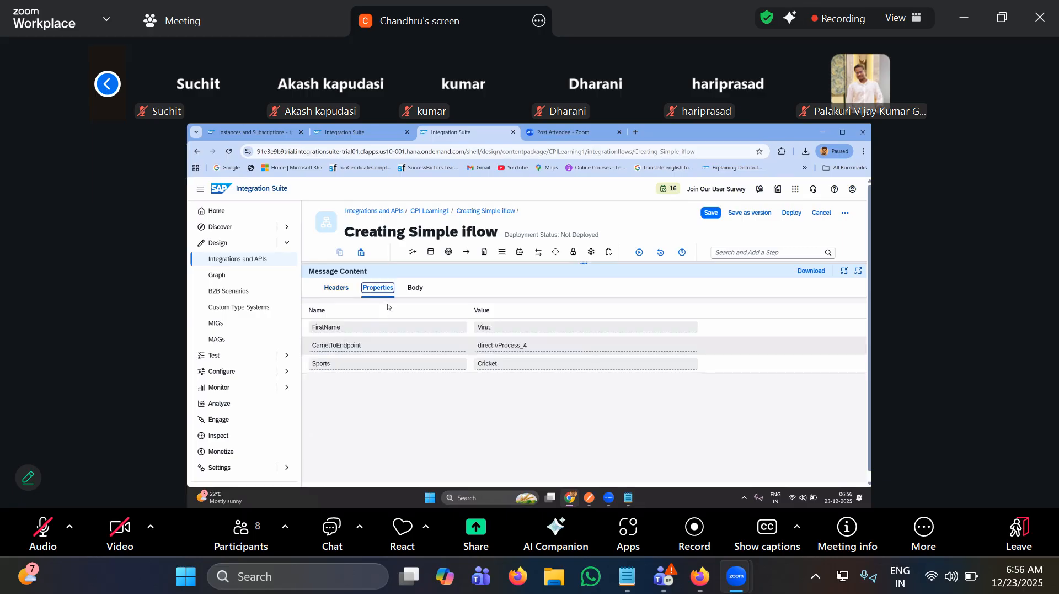
pyautogui.click(328, 330)
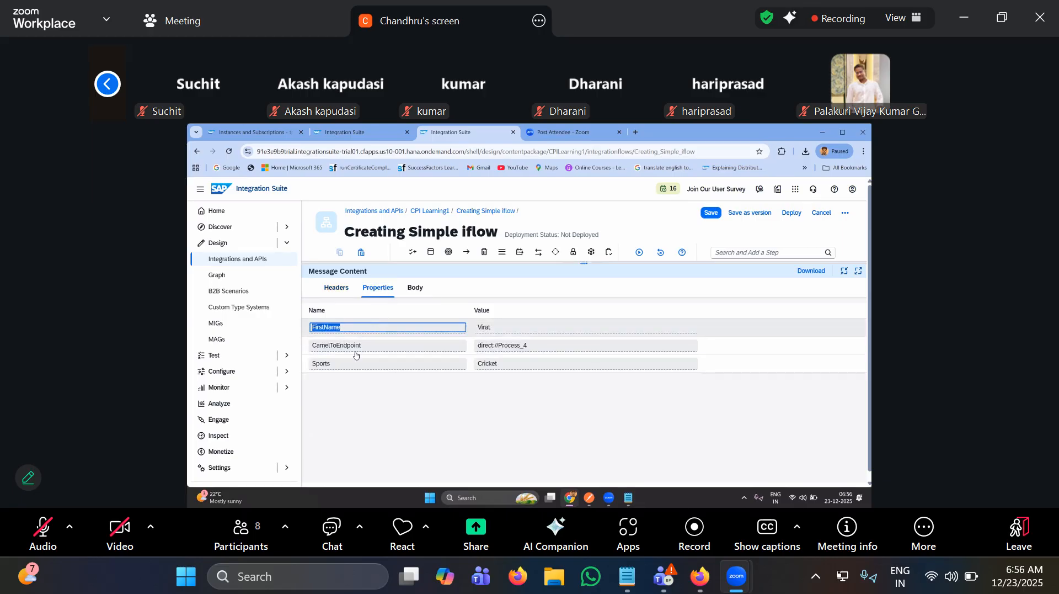
pyautogui.click(369, 359)
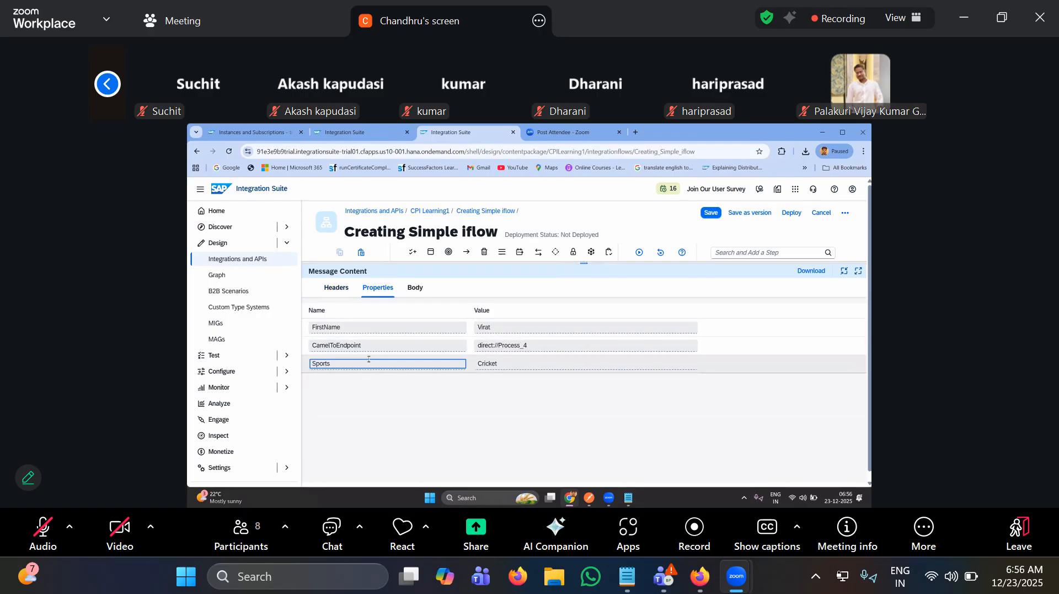
pyautogui.click(415, 288)
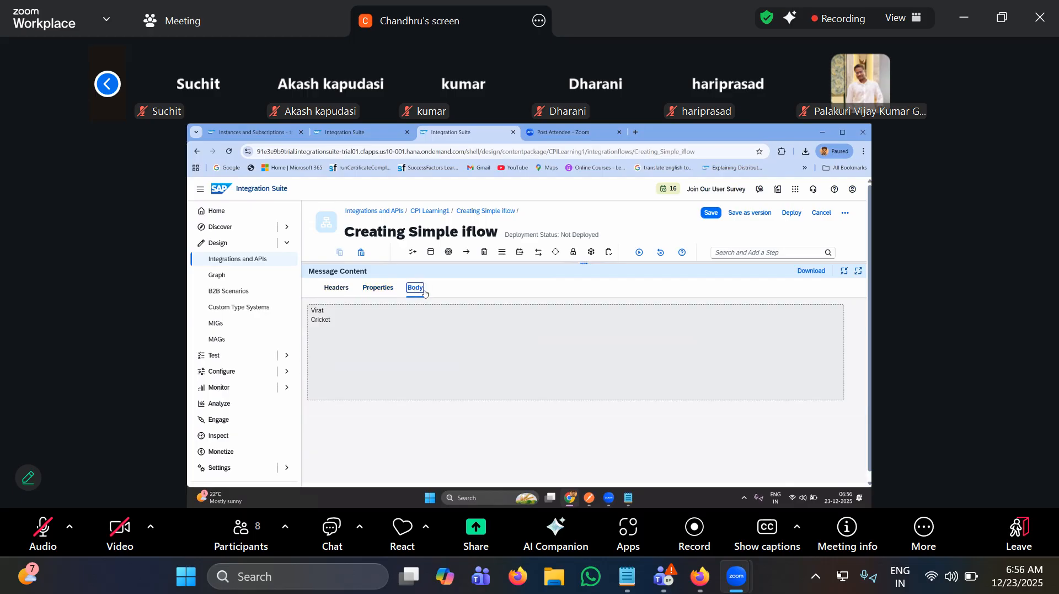
pyautogui.doubleClick(318, 310)
pyautogui.doubleClick(312, 320)
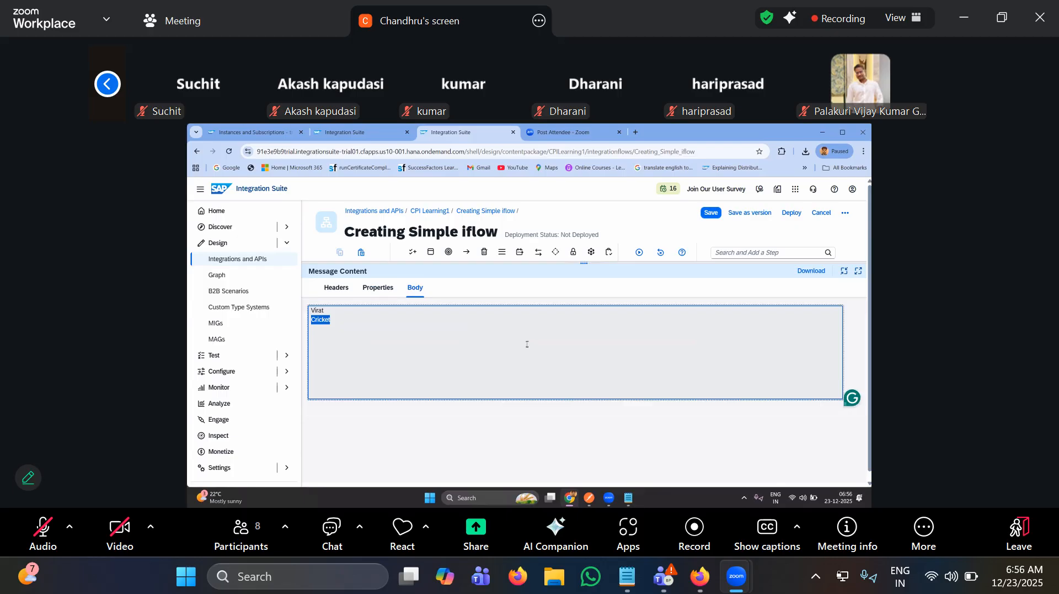
pyautogui.moveTo(584, 263); pyautogui.dragTo(597, 420)
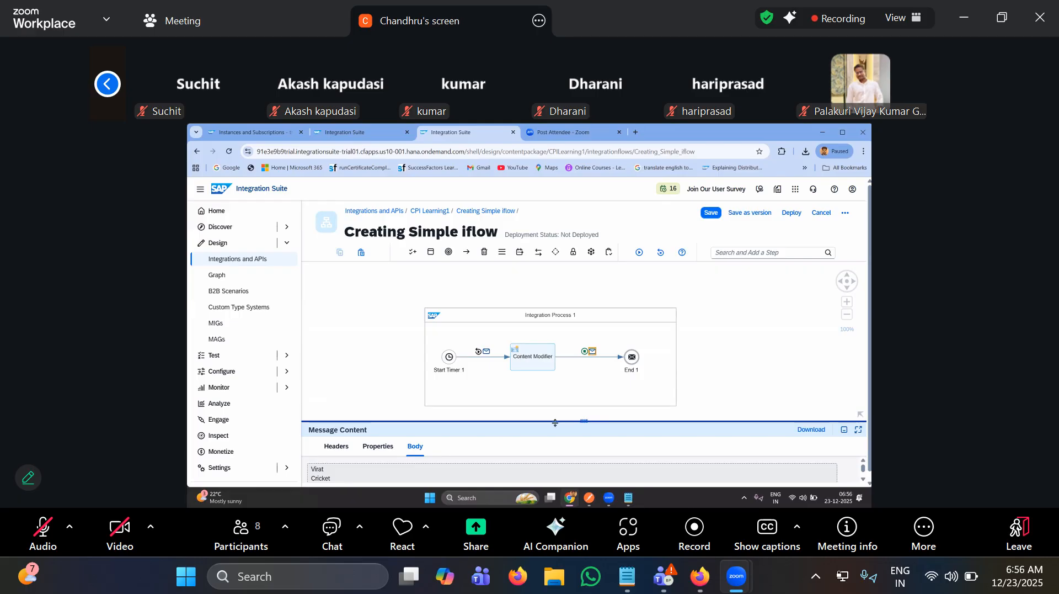
# - Review the simulated message's body once more, then its header and property values
pyautogui.moveTo(584, 421); pyautogui.dragTo(586, 327)
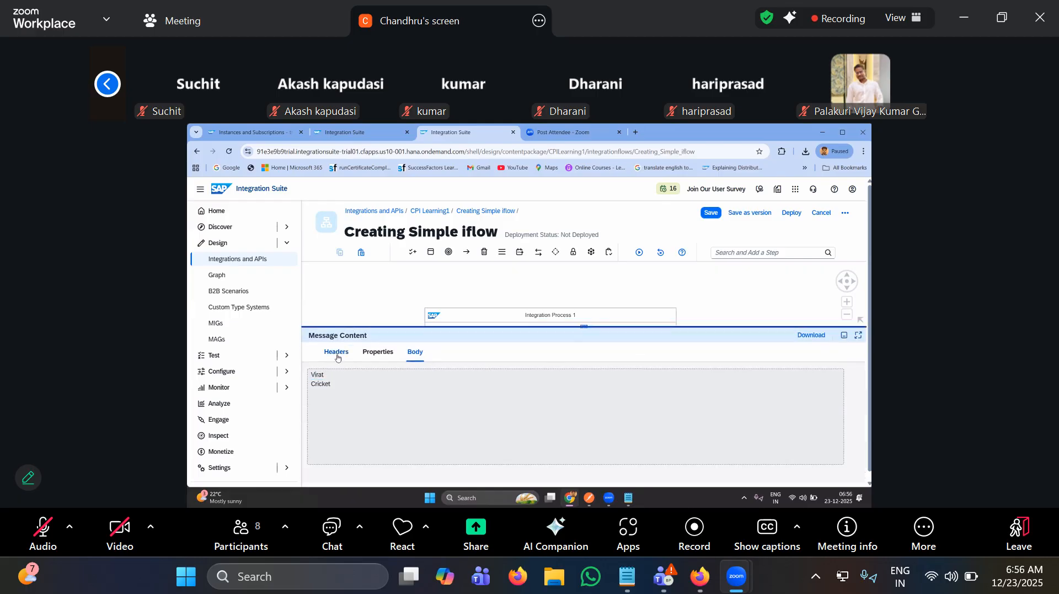
pyautogui.click(336, 352)
pyautogui.moveTo(591, 327); pyautogui.dragTo(574, 445)
# - Review the Content Modifier's message header, exchange property and message body settings
pyautogui.click(536, 355)
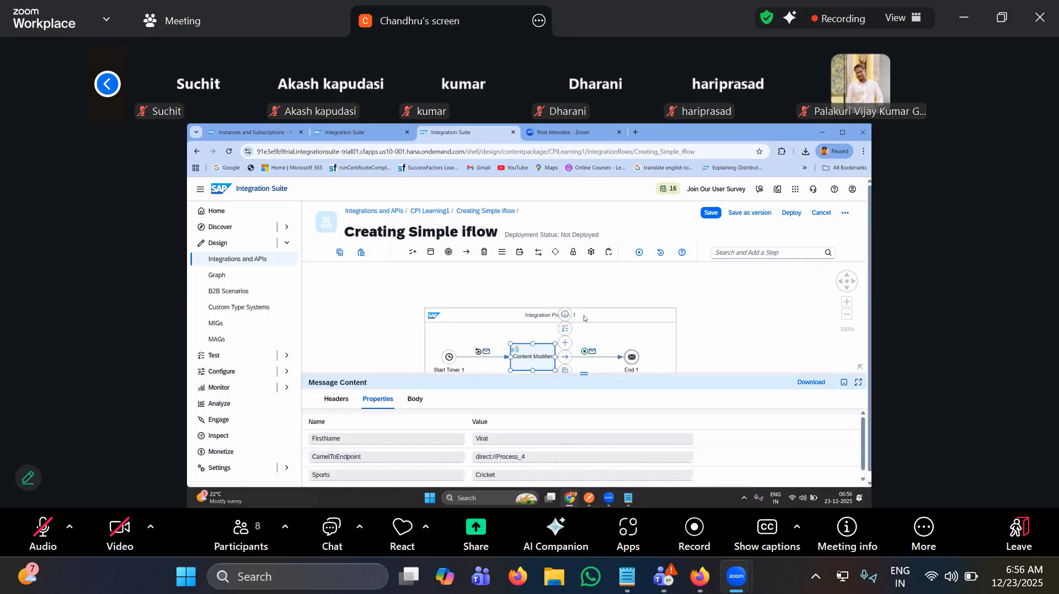
pyautogui.click(386, 399)
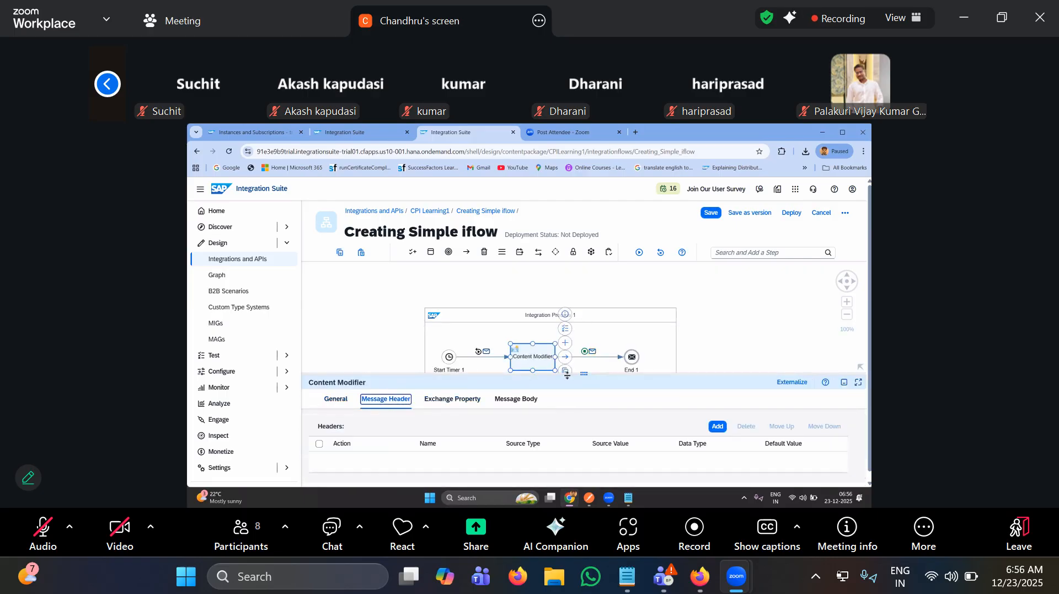
pyautogui.moveTo(584, 374); pyautogui.dragTo(583, 293)
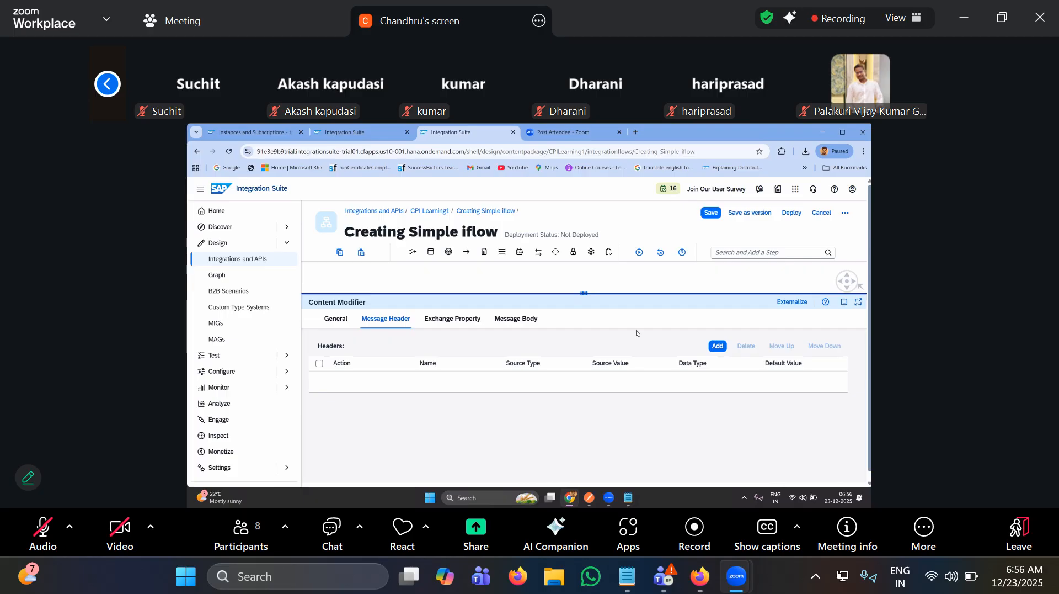
pyautogui.click(474, 320)
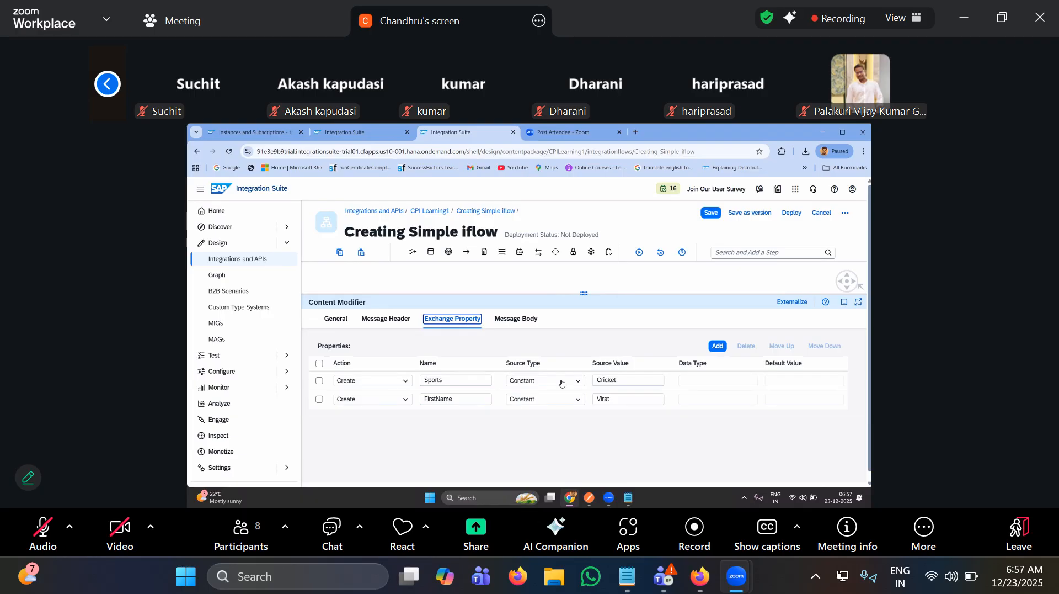
pyautogui.click(510, 323)
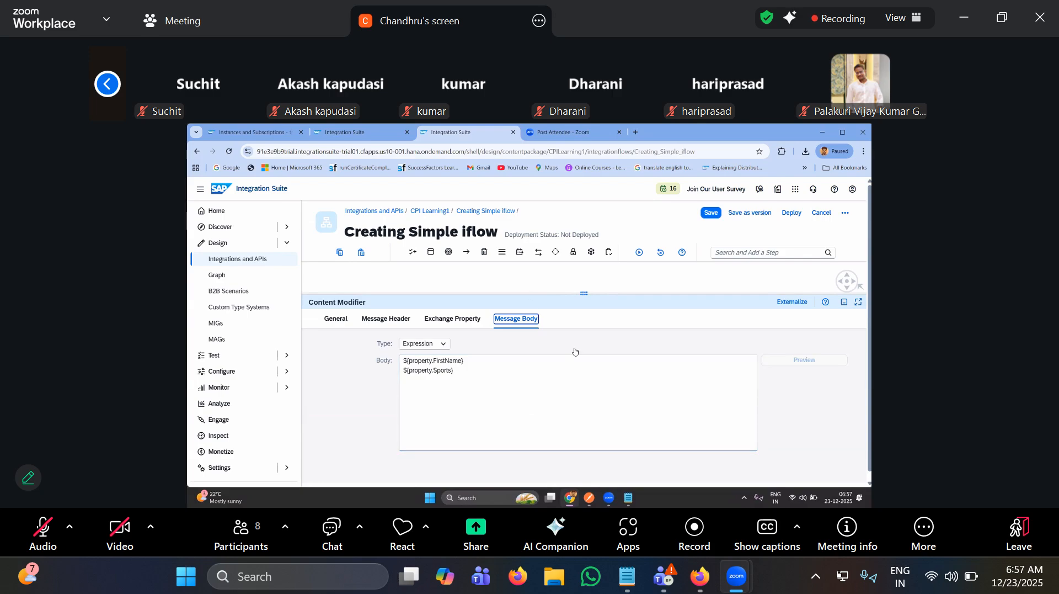
# - Delete the Content Modifier and the Start Timer event from the integration process
pyautogui.moveTo(584, 294); pyautogui.dragTo(583, 389)
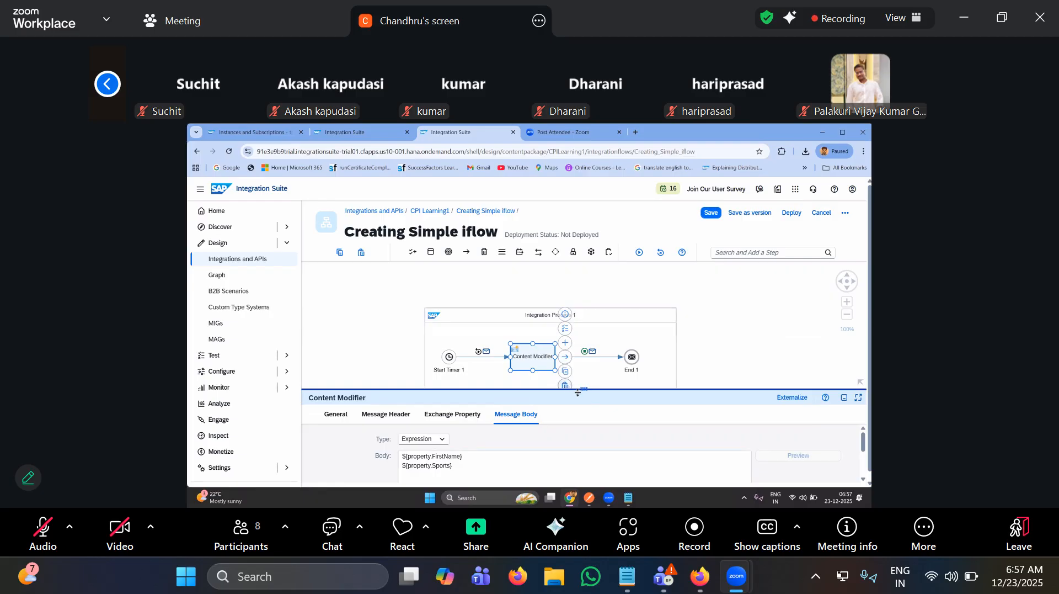
pyautogui.moveTo(580, 393); pyautogui.dragTo(583, 440)
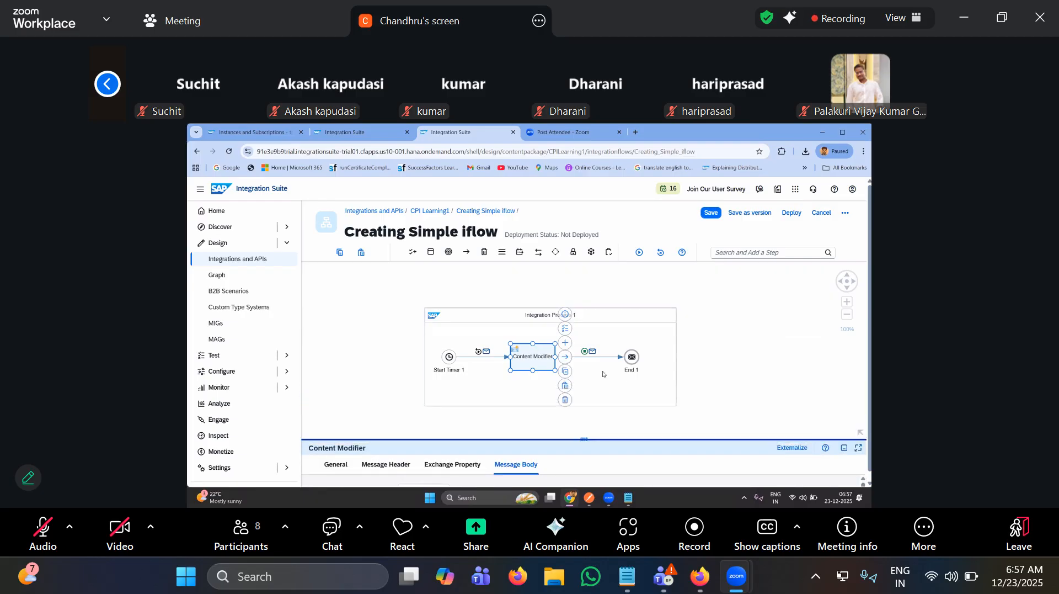
pyautogui.click(566, 400)
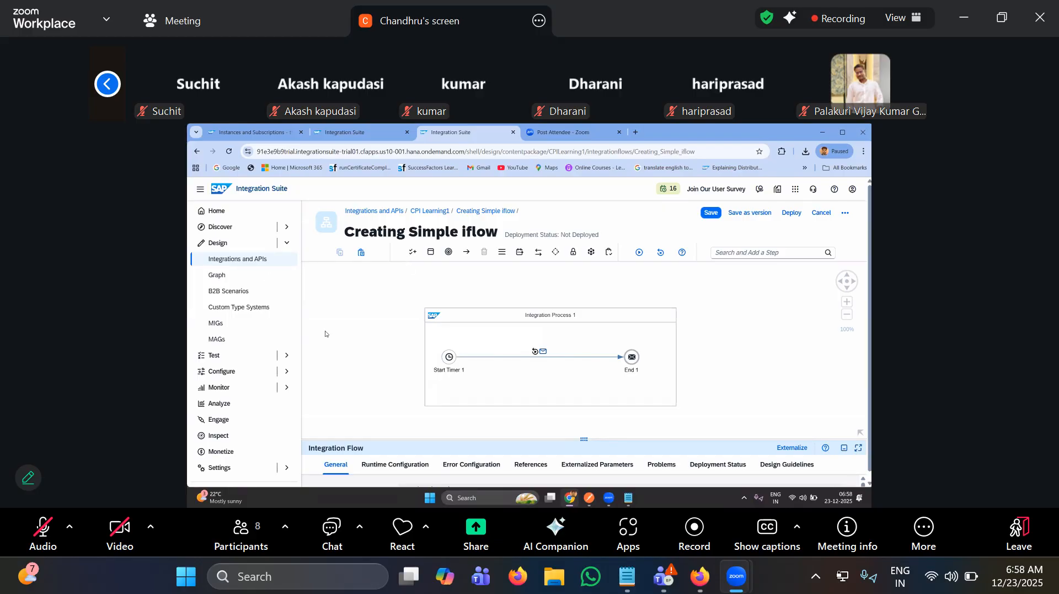
pyautogui.click(449, 357)
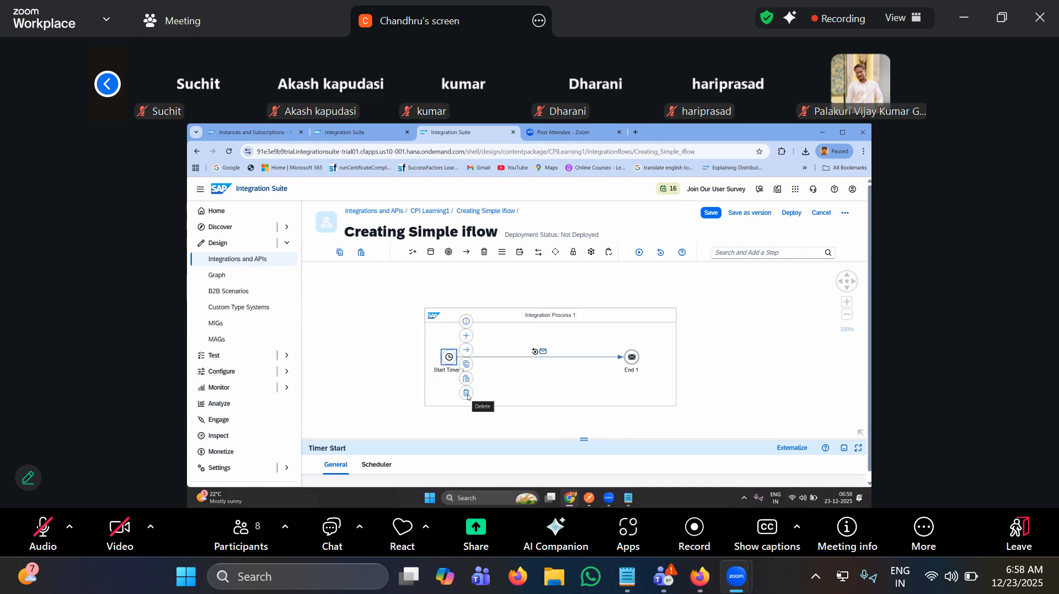
pyautogui.click(466, 393)
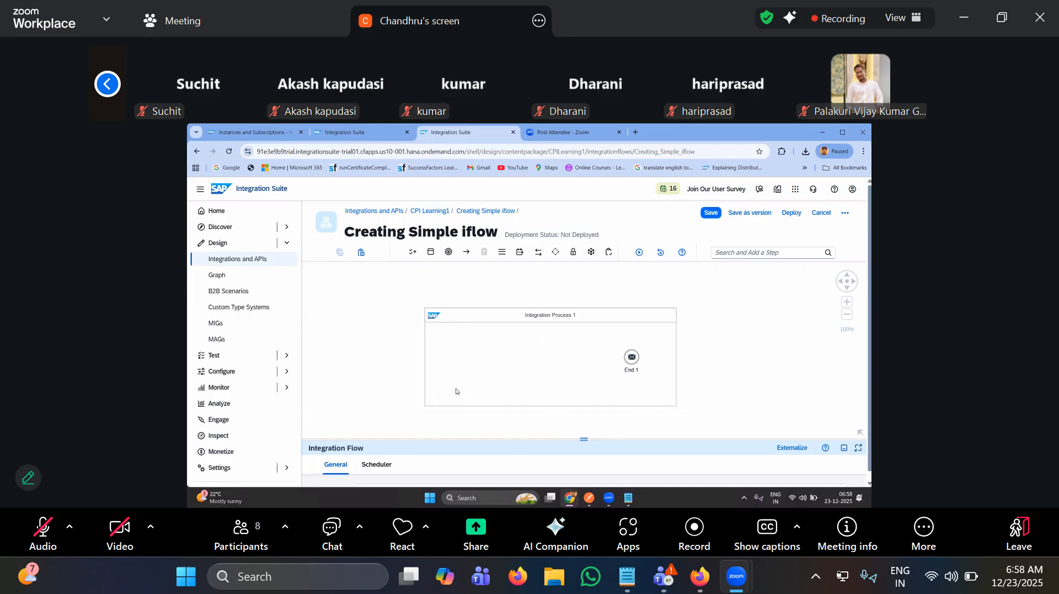
# - Place a Start Message event at the beginning of the integration process and connect it to the End event
pyautogui.click(449, 254)
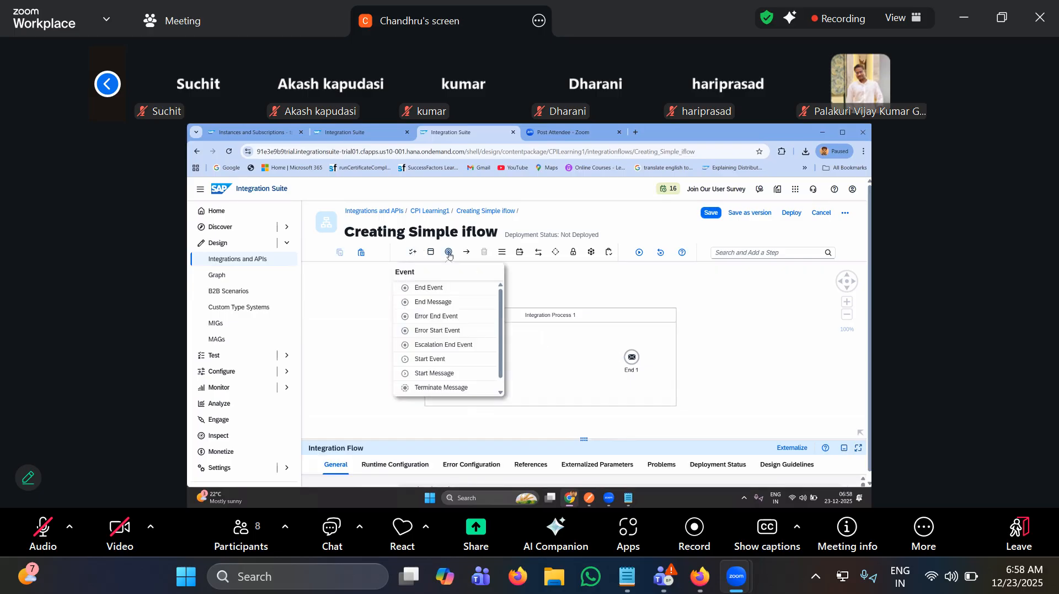
pyautogui.click(462, 373)
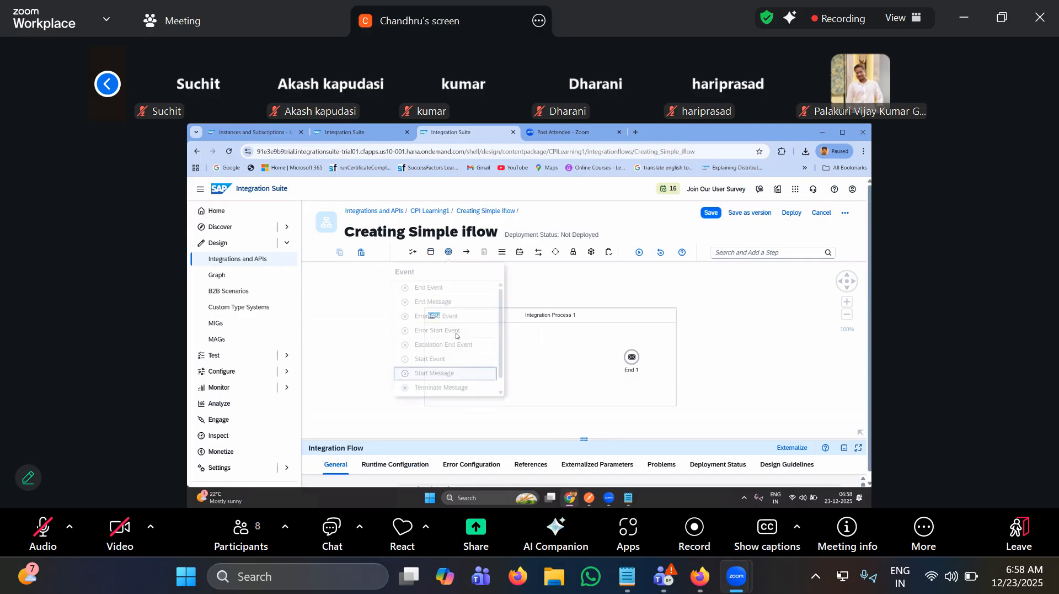
pyautogui.click(449, 359)
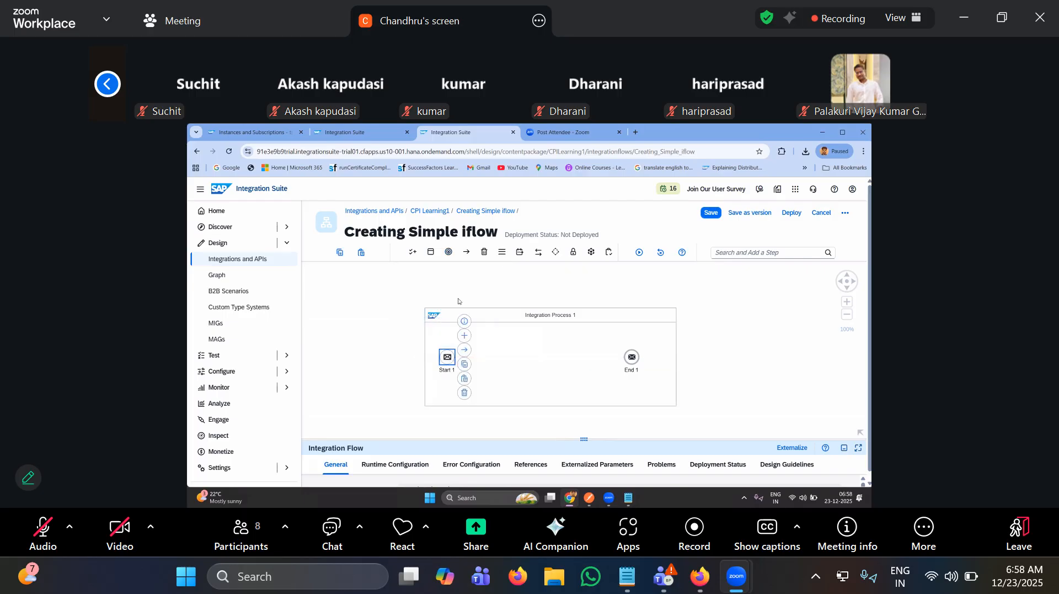
pyautogui.click(465, 253)
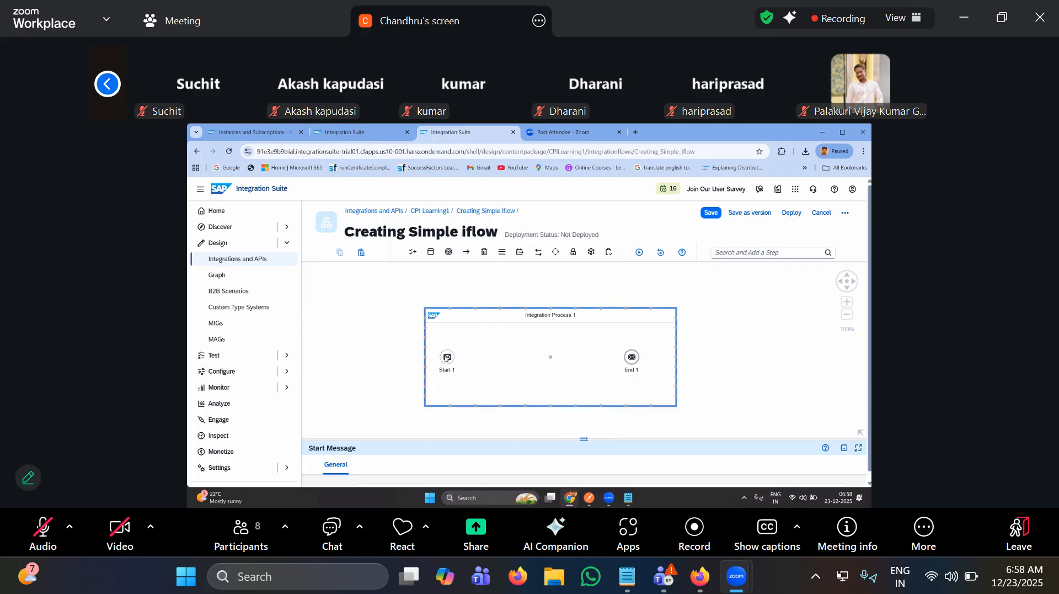
pyautogui.moveTo(447, 358); pyautogui.dragTo(633, 358)
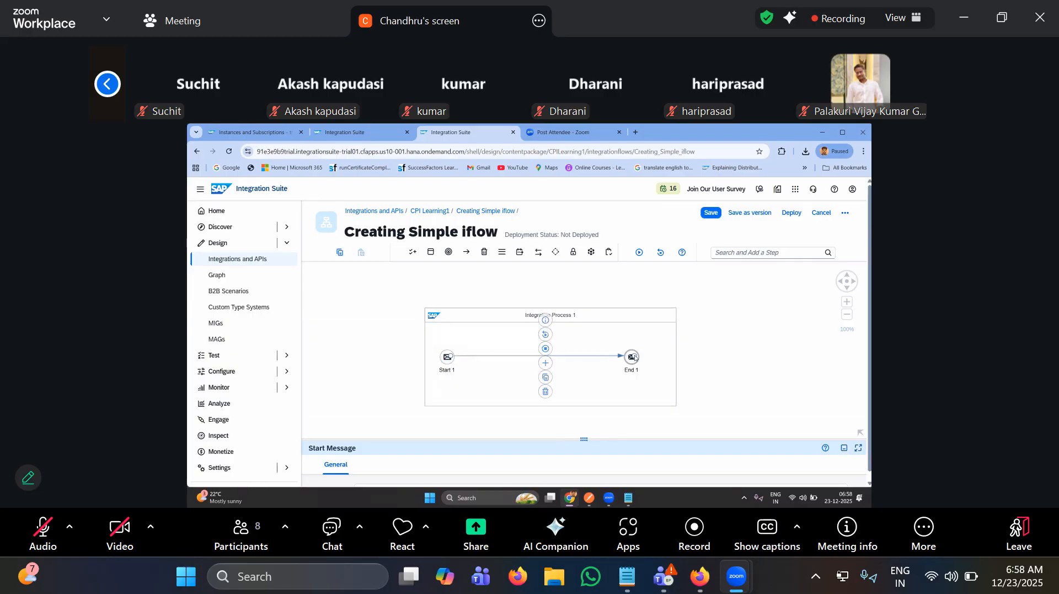
# - Add a Sender participant in front of the integration process and name it Postman
pyautogui.click(413, 252)
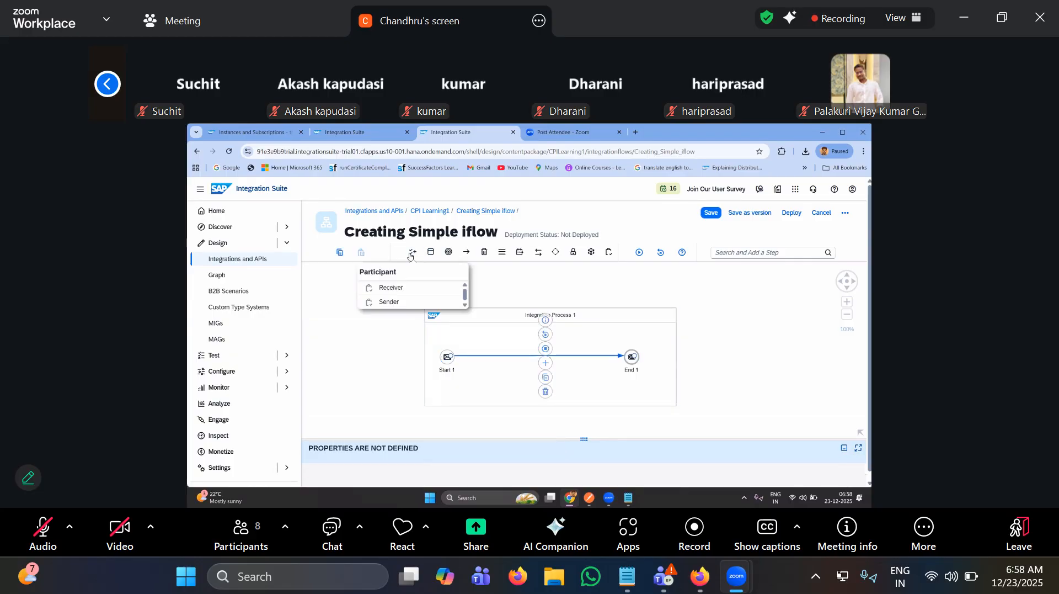
pyautogui.click(410, 301)
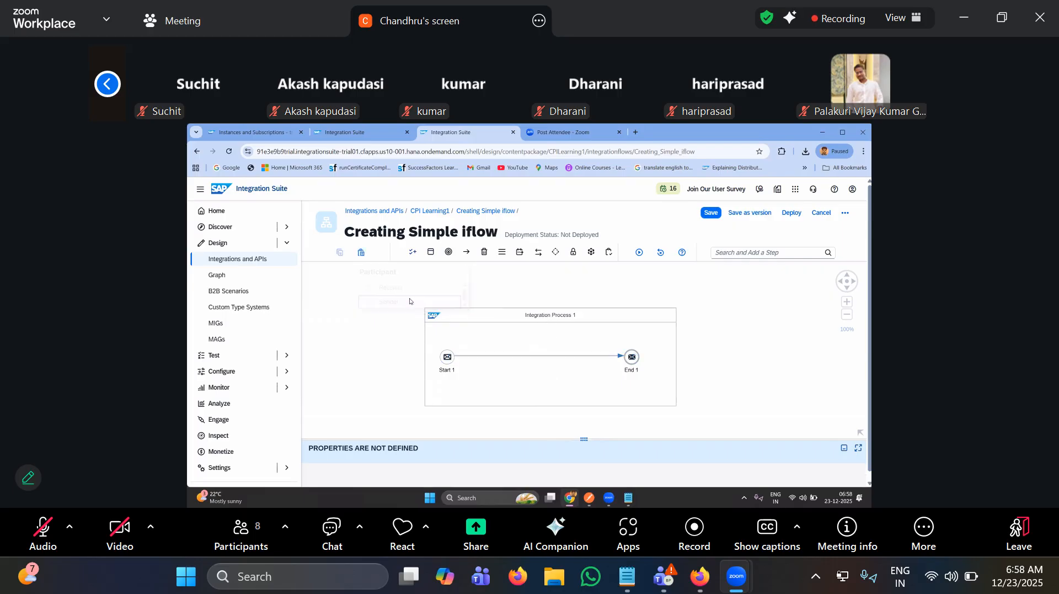
pyautogui.click(349, 348)
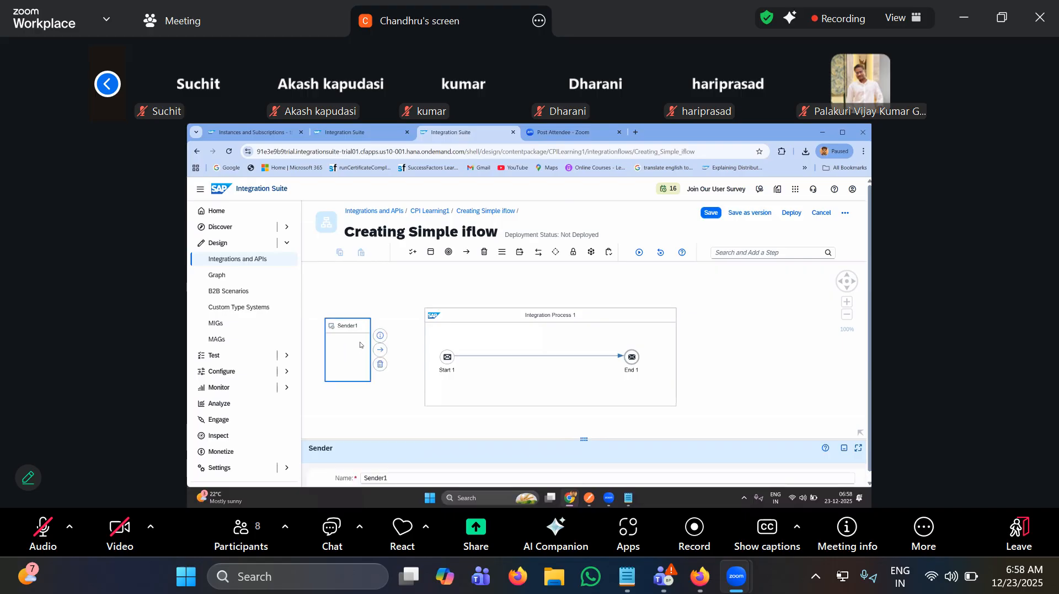
pyautogui.click(403, 413)
pyautogui.press('BackSpace')
pyautogui.press('BackSpace')
pyautogui.press('BackSpace')
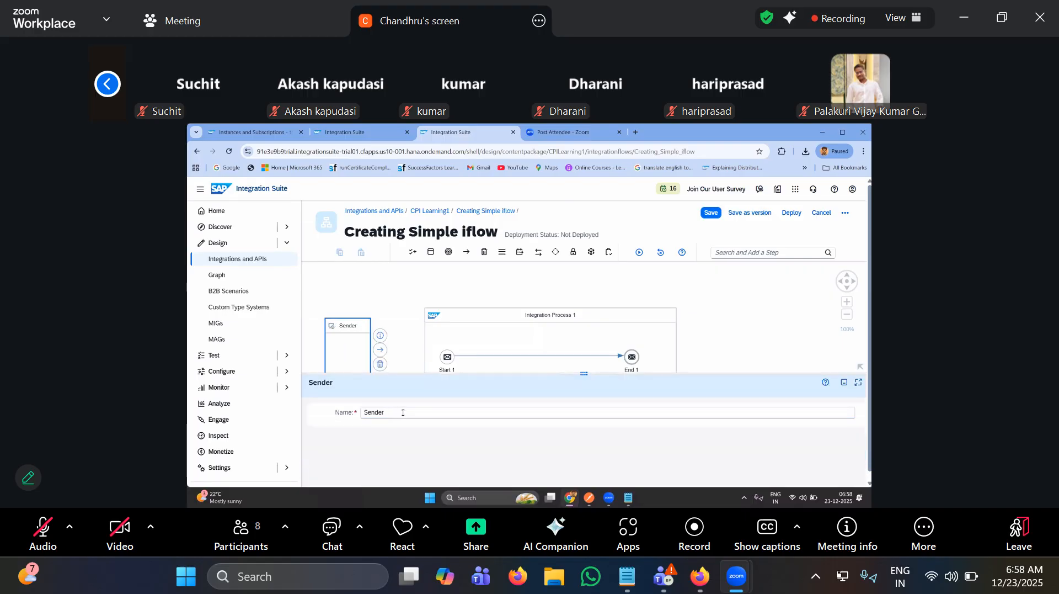
pyautogui.press('BackSpace')
pyautogui.press('BackSpace')
pyautogui.press('BackSpace')
pyautogui.press('BackSpace')
pyautogui.write('Postman')
pyautogui.click(390, 291)
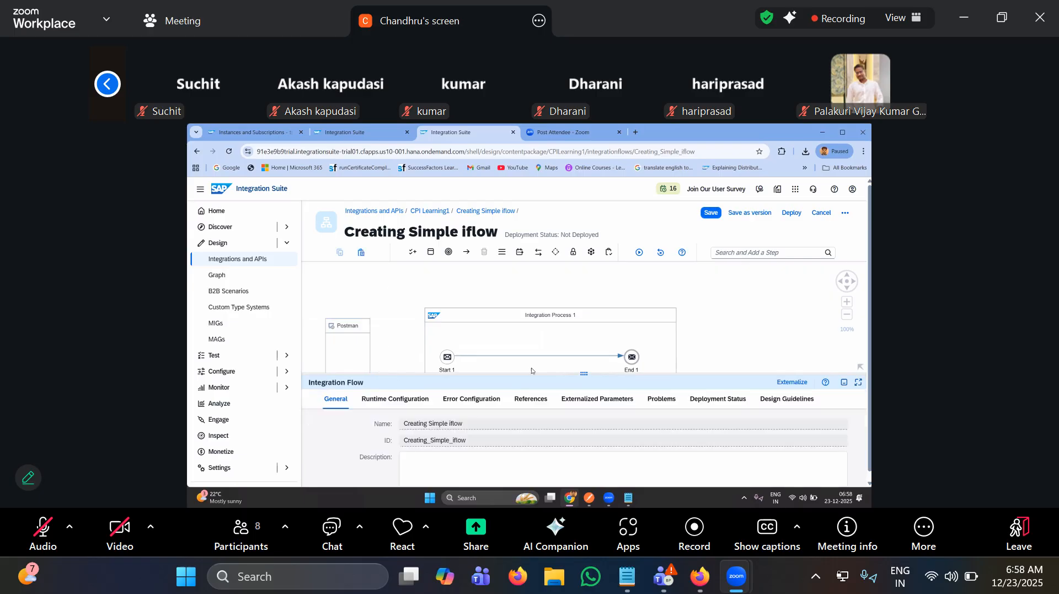
# - Draw a connection from the Postman sender to the Start Message event
pyautogui.moveTo(583, 373); pyautogui.dragTo(583, 468)
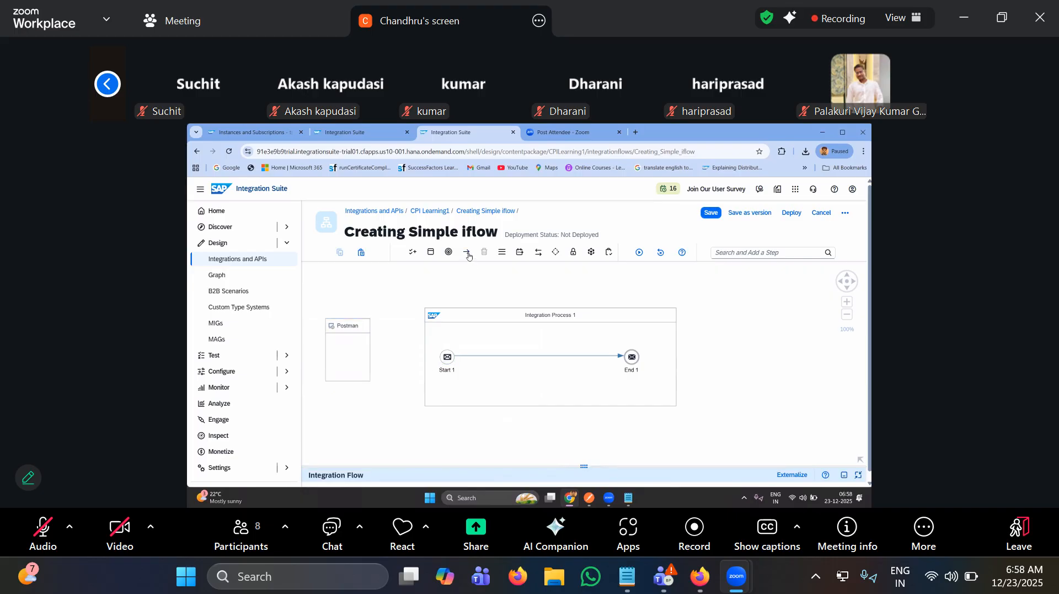
pyautogui.click(338, 359)
pyautogui.moveTo(369, 350); pyautogui.dragTo(443, 360)
pyautogui.moveTo(443, 359); pyautogui.dragTo(443, 358)
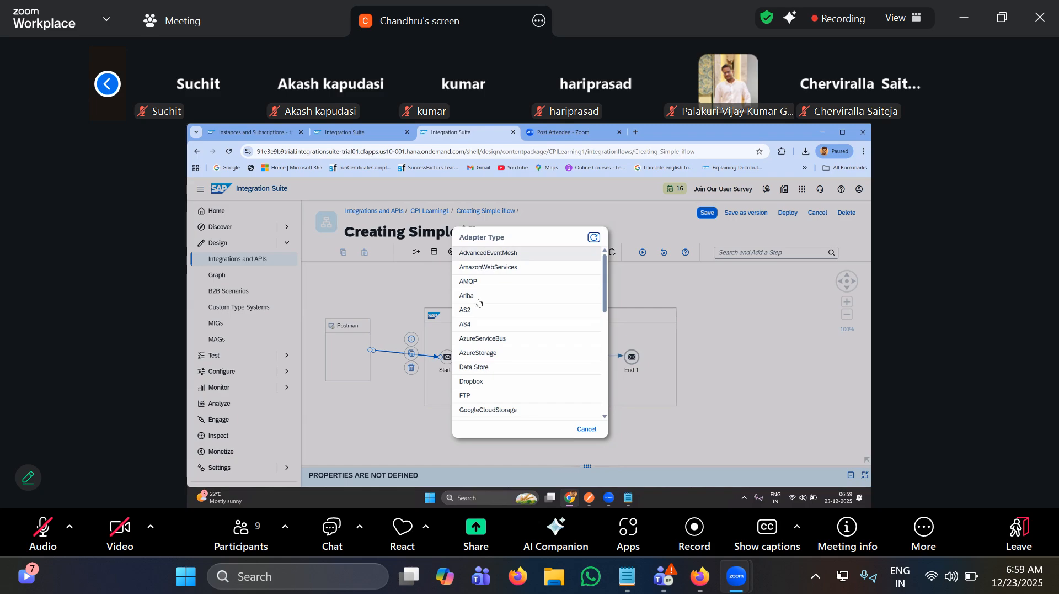
# - Look through the available adapter types and choose HTTPS for the Postman sender channel
pyautogui.scroll(-3, 478, 307)
pyautogui.scroll(3, 478, 298)
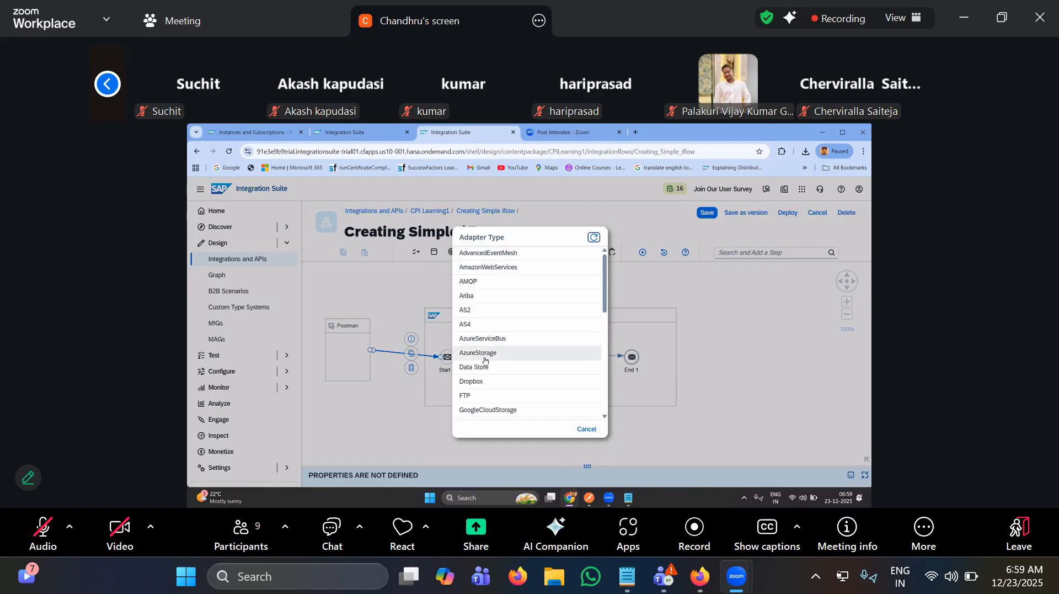
pyautogui.click(463, 356)
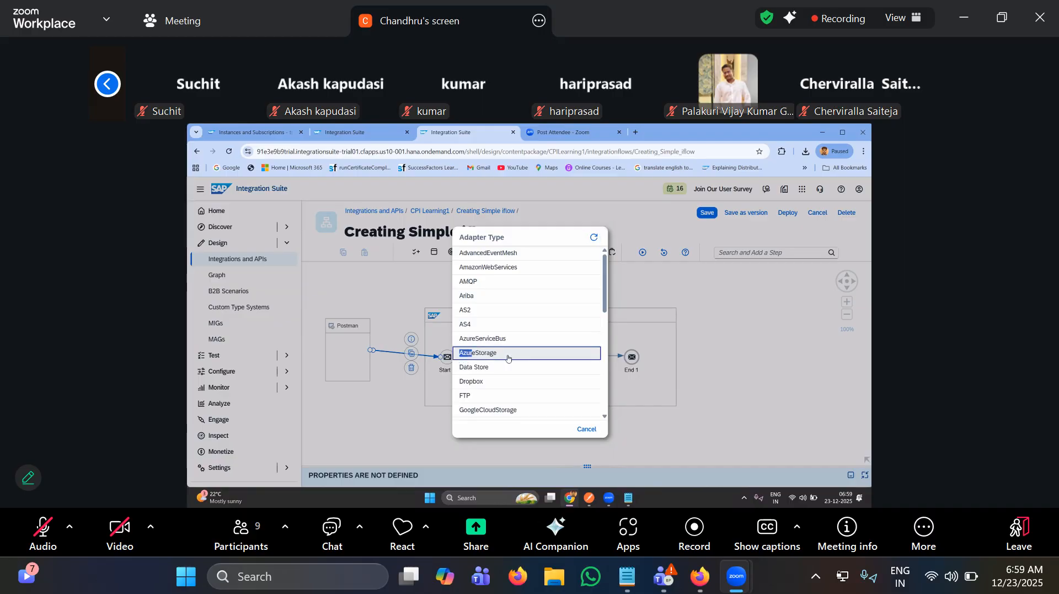
pyautogui.click(461, 367)
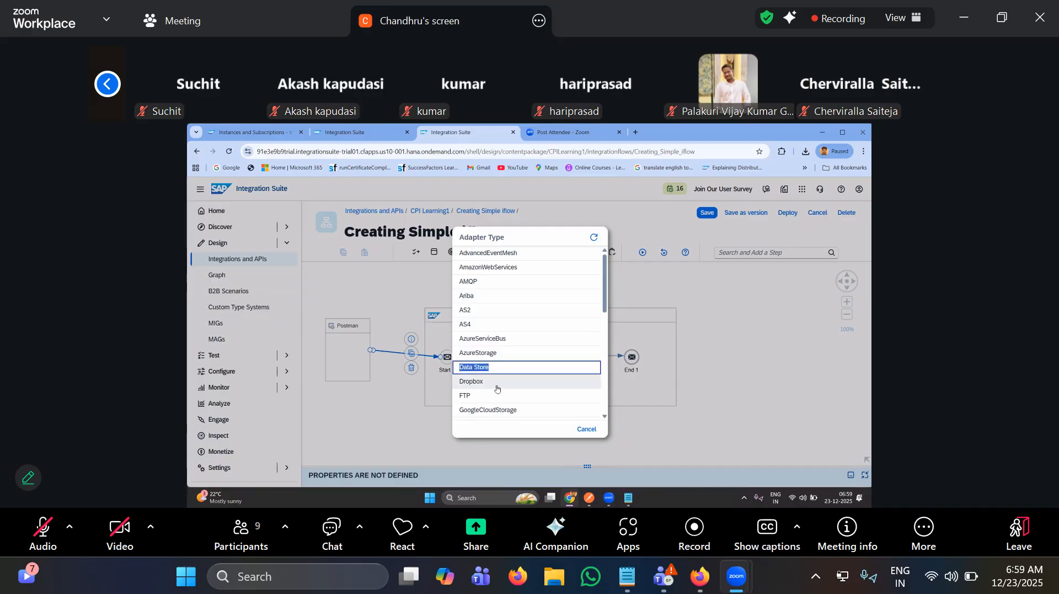
pyautogui.scroll(-1, 482, 357)
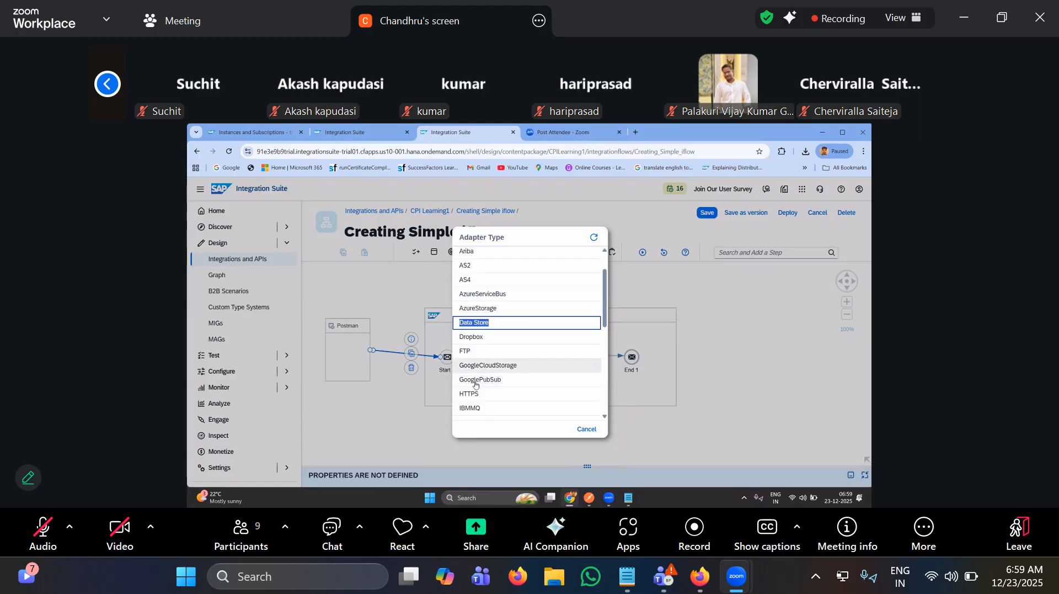
pyautogui.scroll(-7, 476, 387)
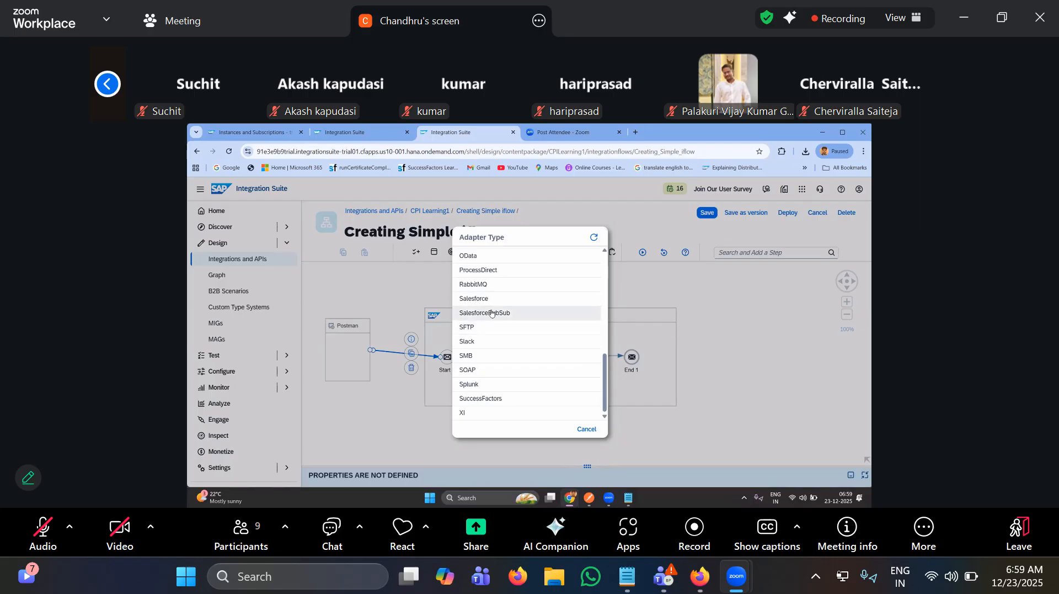
pyautogui.scroll(5, 504, 354)
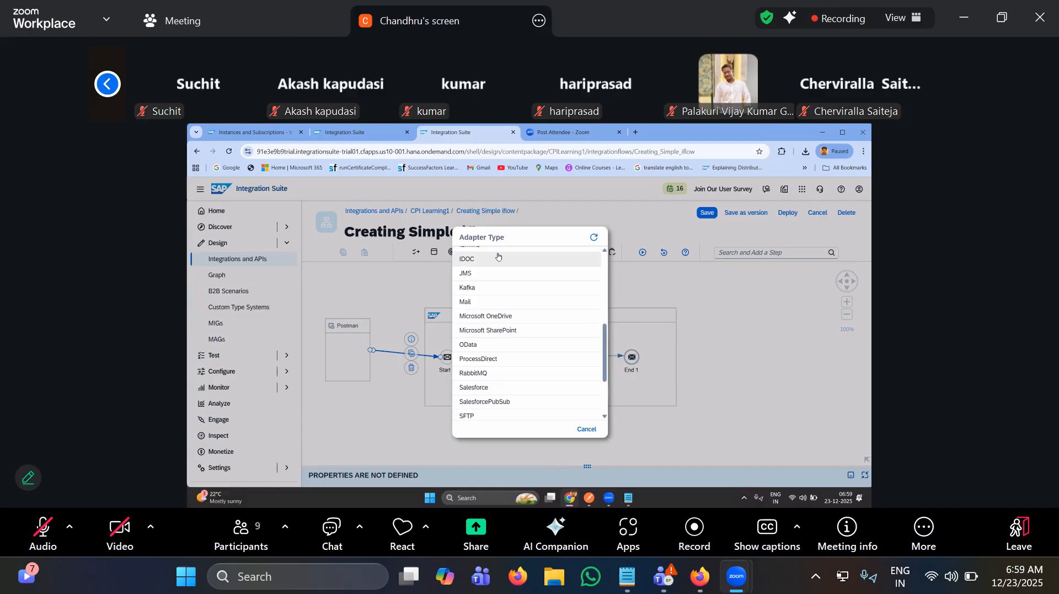
pyautogui.scroll(1, 486, 317)
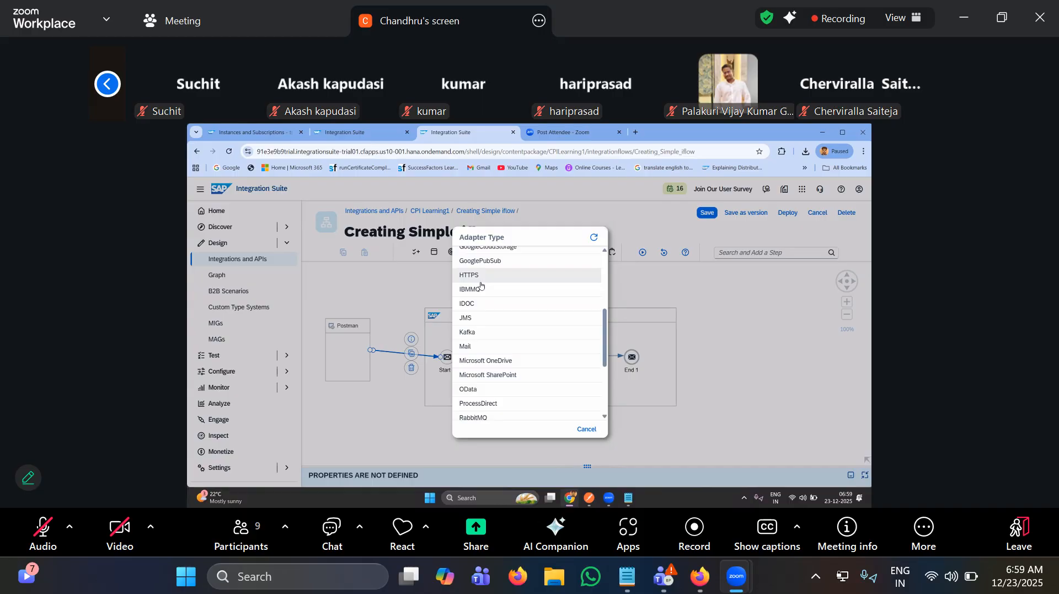
pyautogui.click(488, 275)
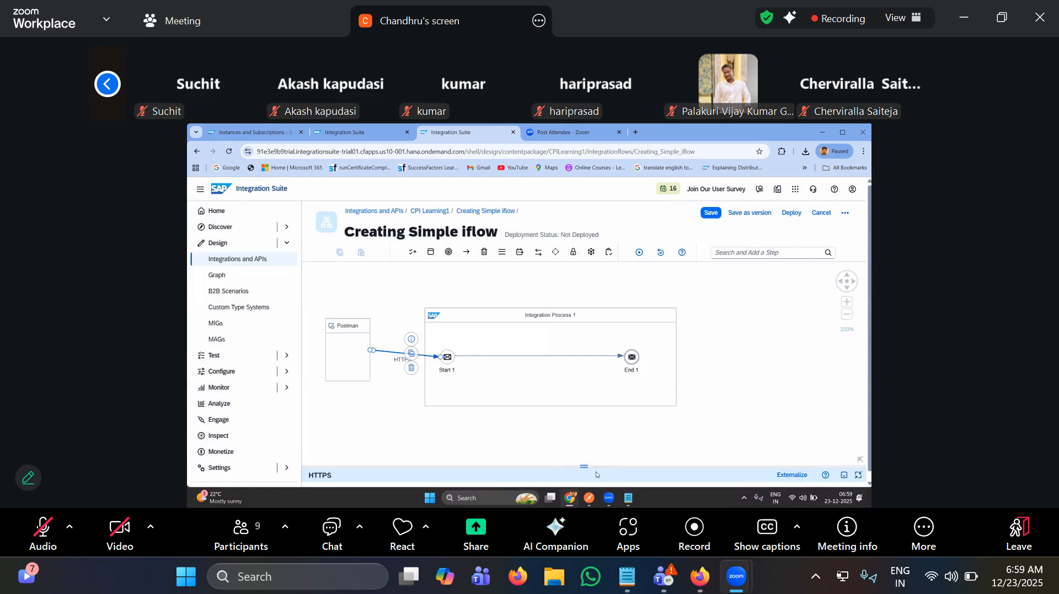
# - Set the address in the HTTPS channel's connection settings to /ConnectingPostman
pyautogui.moveTo(583, 464); pyautogui.dragTo(381, 292)
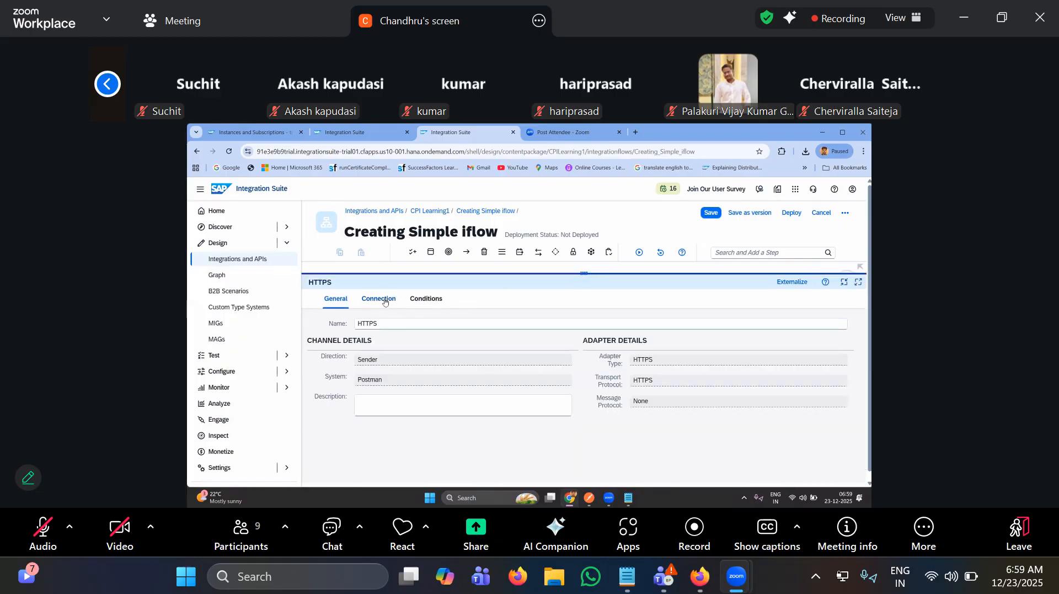
pyautogui.click(379, 298)
pyautogui.click(426, 340)
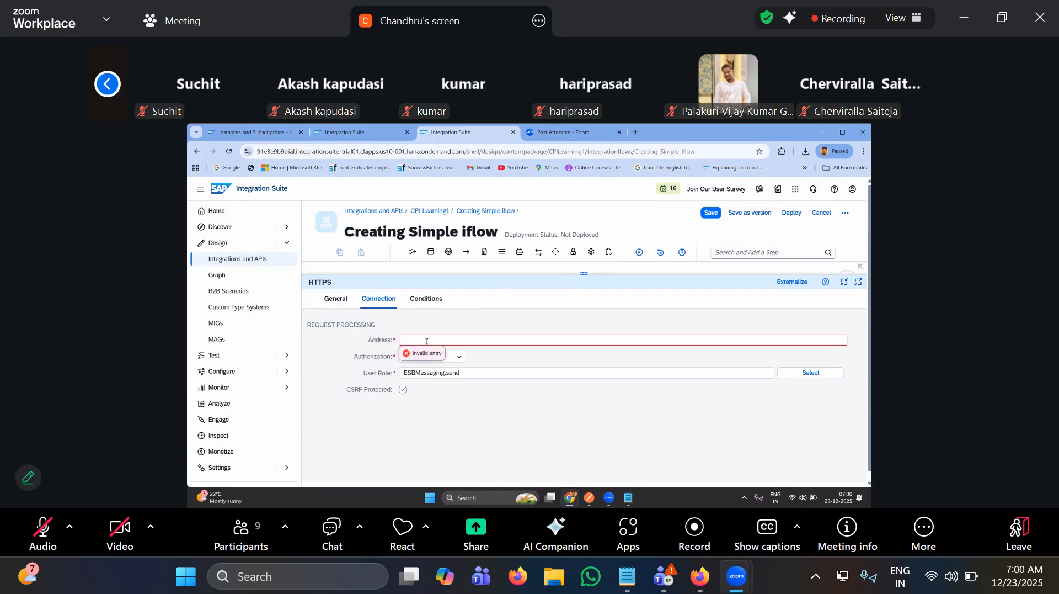
pyautogui.write('/Co')
pyautogui.write('nnectingPostman')
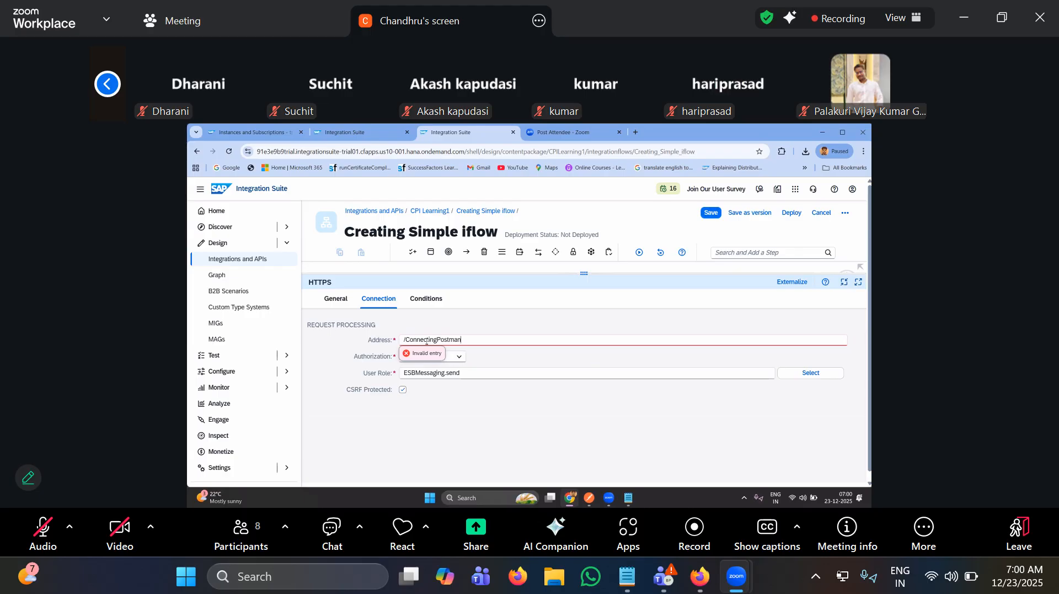
pyautogui.click(397, 394)
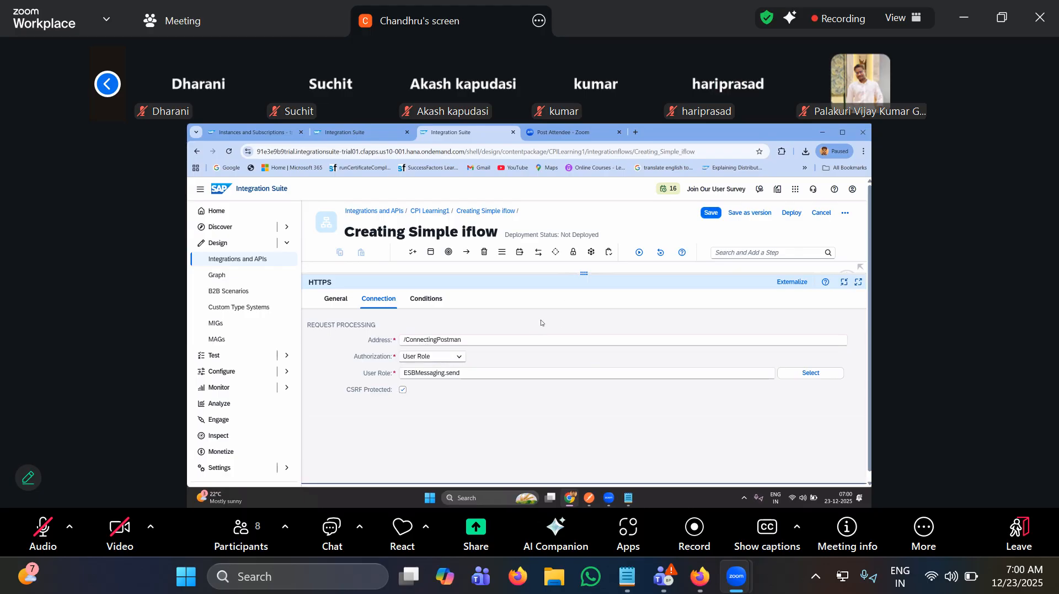
# - Turn off CSRF protection for the HTTPS sender channel and collapse its settings
pyautogui.click(415, 389)
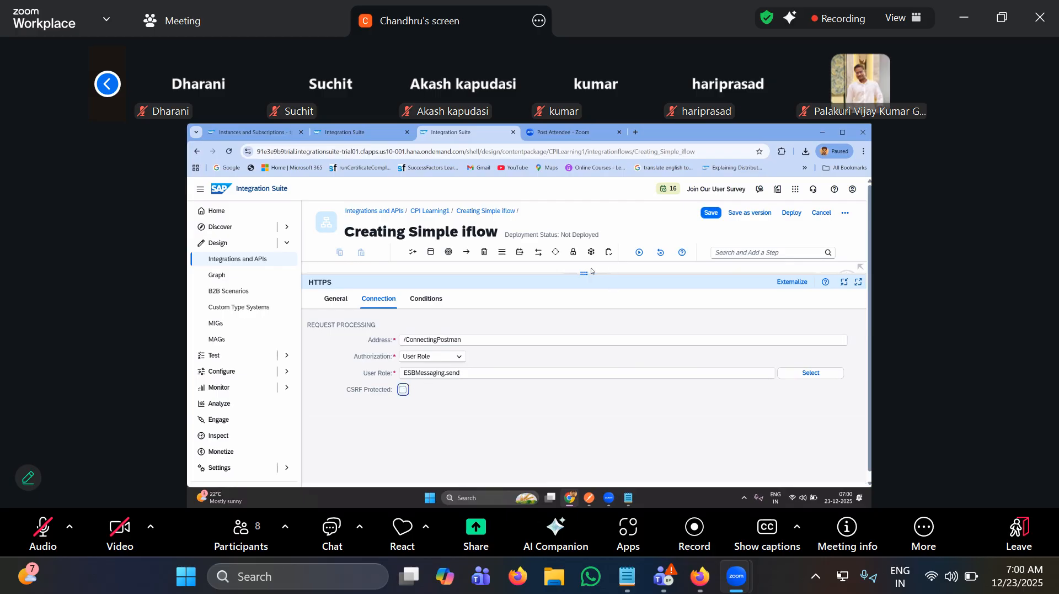
pyautogui.click(583, 272)
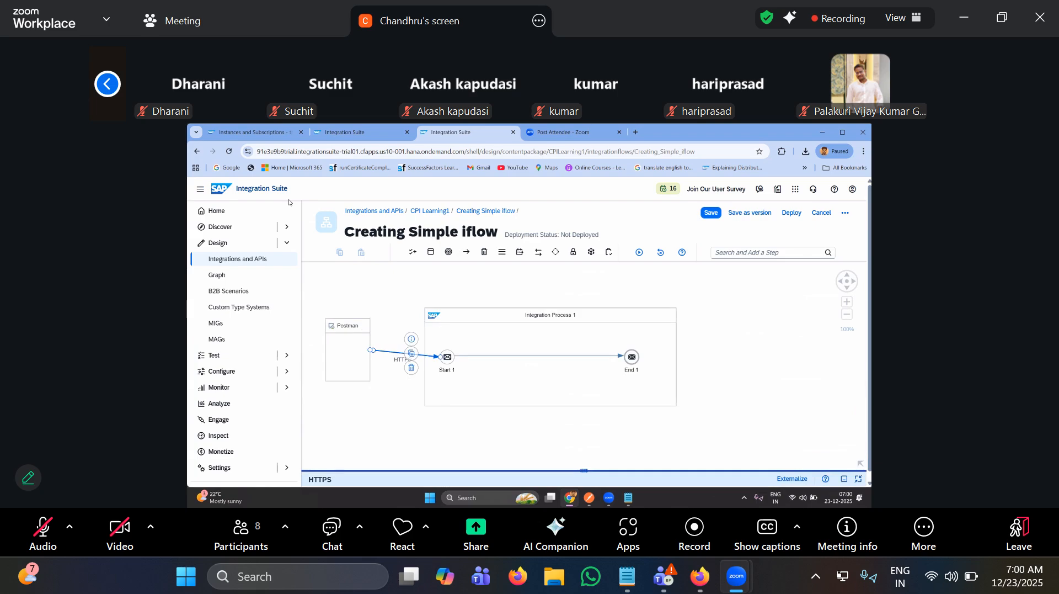
# - Insert a Content Modifier on the connection between the Start and End events of the integration process
pyautogui.click(528, 357)
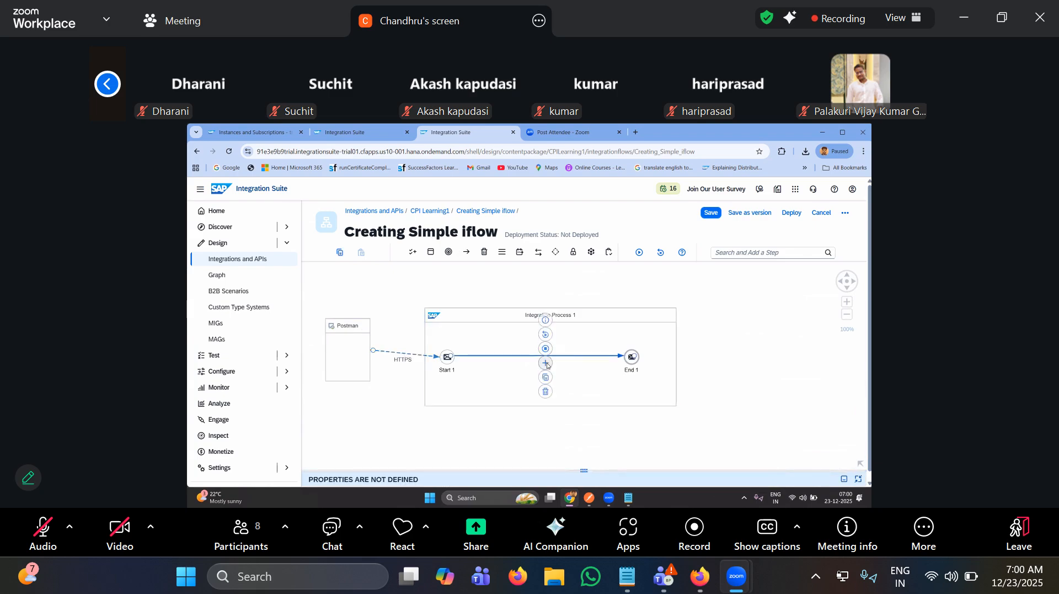
pyautogui.click(547, 365)
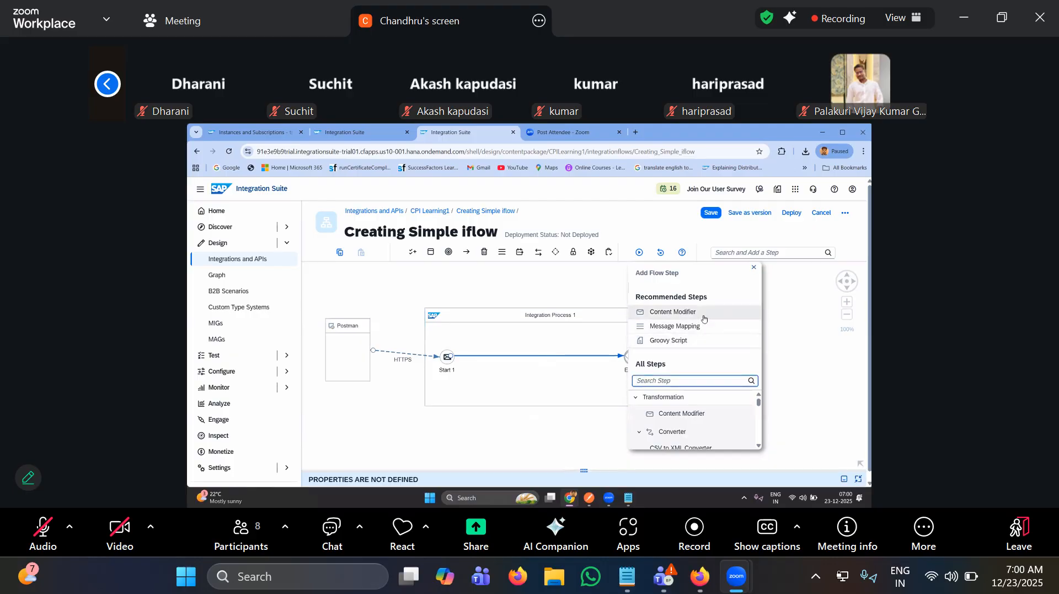
pyautogui.click(673, 312)
pyautogui.click(513, 366)
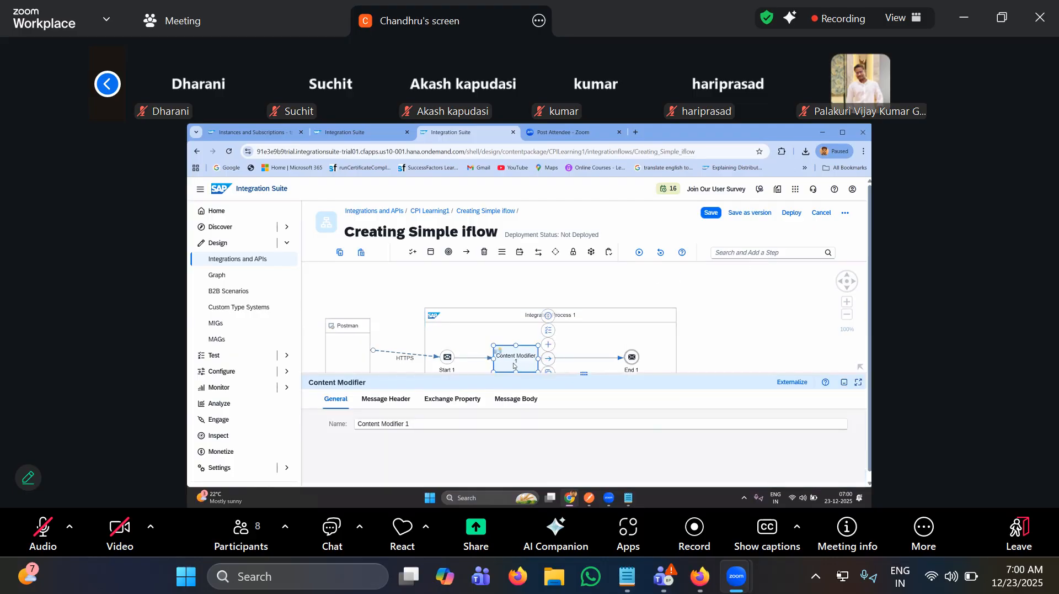
# - Rename the Content Modifier as Retriving the Postman
pyautogui.click(420, 423)
pyautogui.press('BackSpace')
pyautogui.press('BackSpace')
pyautogui.press('BackSpace')
pyautogui.press('BackSpace')
pyautogui.press('BackSpace')
pyautogui.press('BackSpace')
pyautogui.press('BackSpace')
pyautogui.press('BackSpace')
pyautogui.press('BackSpace')
pyautogui.press('BackSpace')
pyautogui.press('BackSpace')
pyautogui.press('BackSpace')
pyautogui.press('BackSpace')
pyautogui.press('BackSpace')
pyautogui.press('BackSpace')
pyautogui.press('BackSpace')
pyautogui.press('BackSpace')
pyautogui.press('BackSpace')
pyautogui.write('Retriveing the Postman')
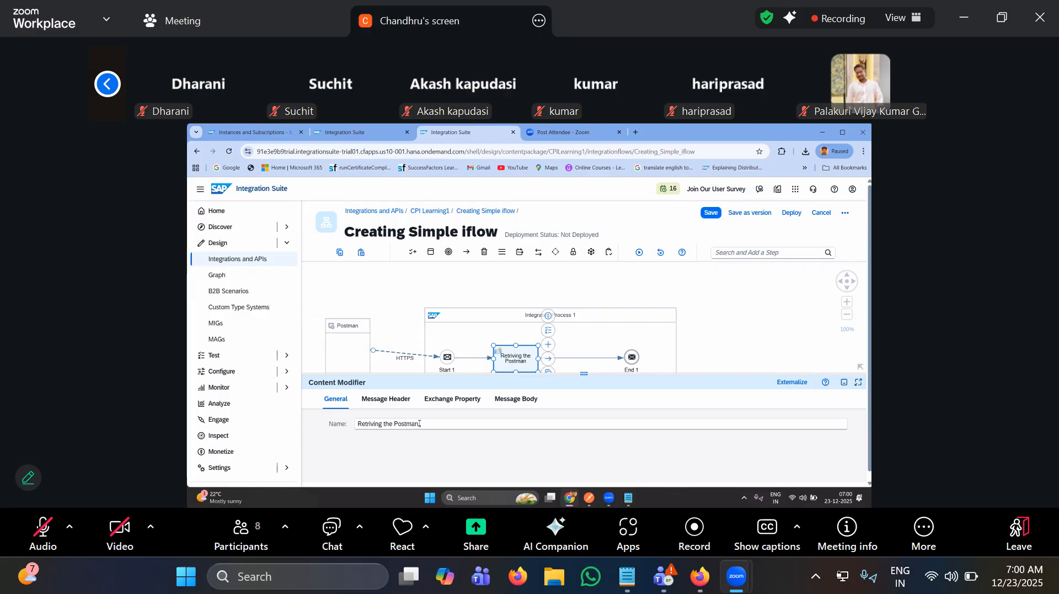
# - Complete the content modifier's name as "Retriving the Postman data" and shrink the properties area to reveal the whole flow
pyautogui.write(' data')
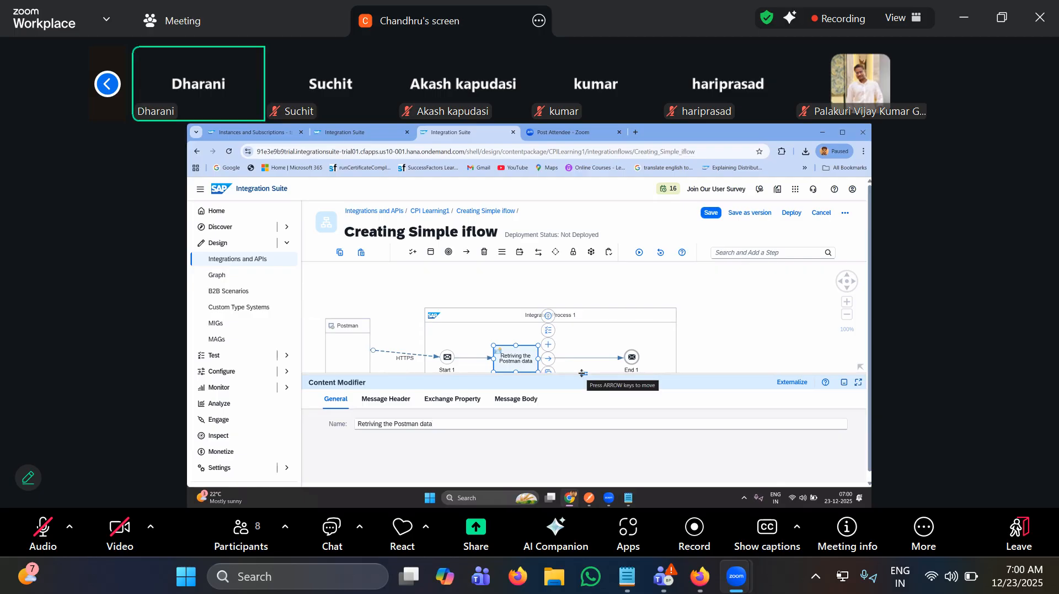
pyautogui.moveTo(582, 373); pyautogui.dragTo(582, 431)
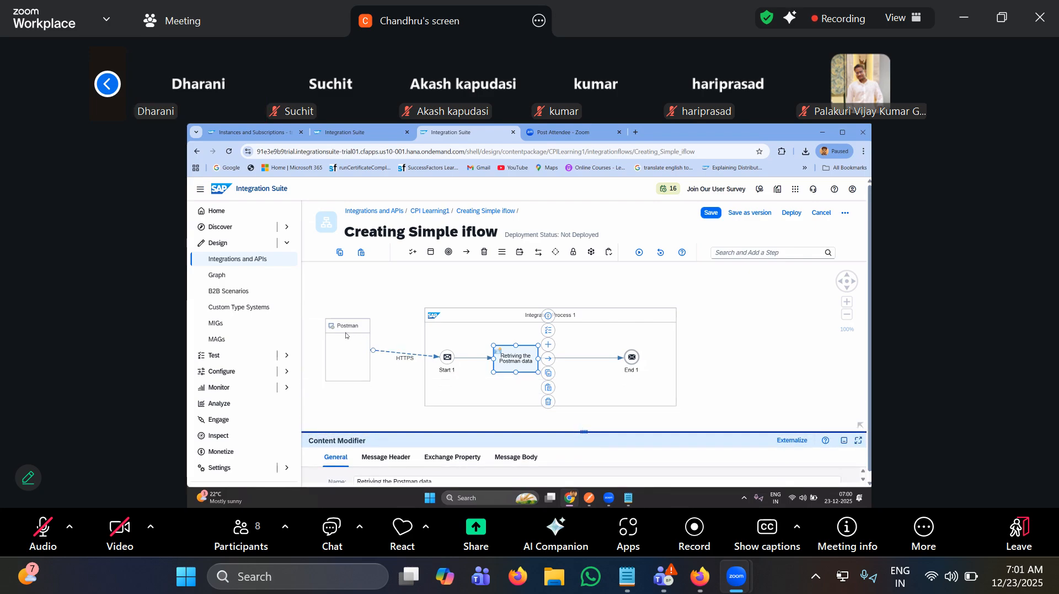
pyautogui.moveTo(418, 358)
pyautogui.click(412, 253)
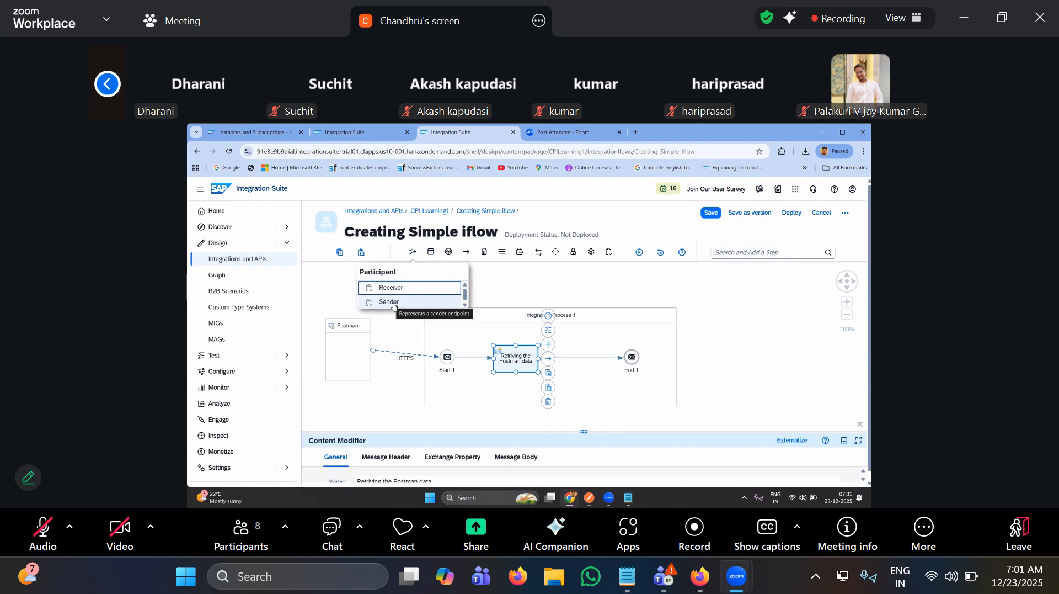
pyautogui.click(521, 292)
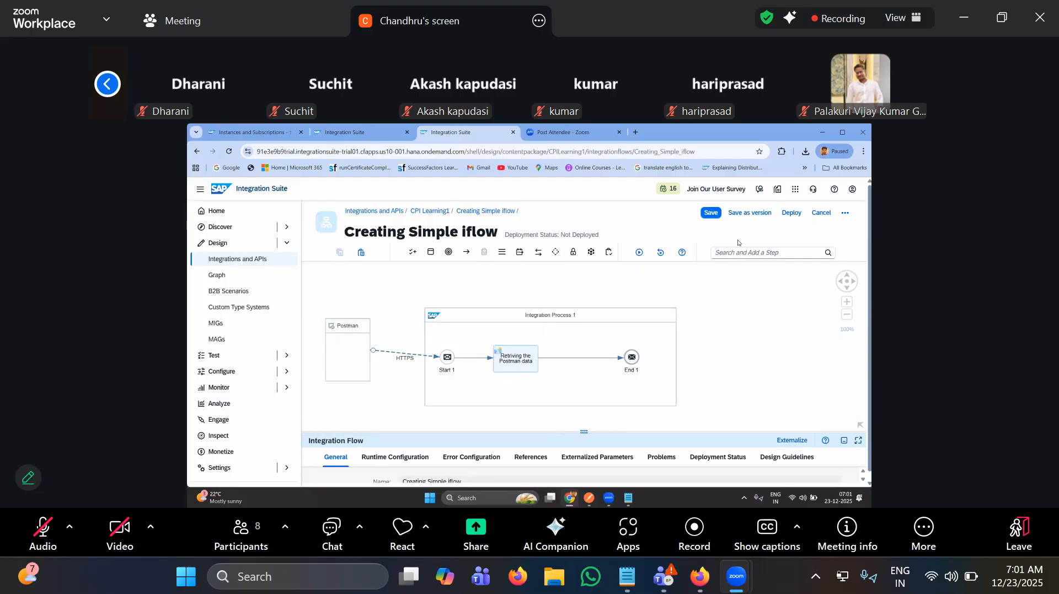
# - Save the Creating Simple iflow integration flow and deploy it, acknowledging the deployment dialog
pyautogui.click(712, 213)
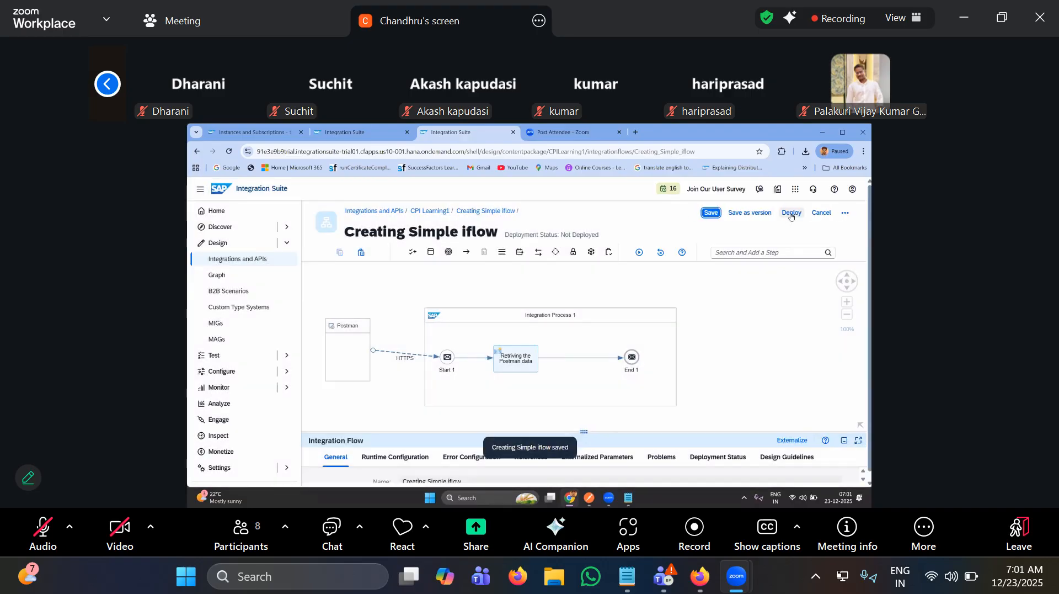
pyautogui.click(791, 214)
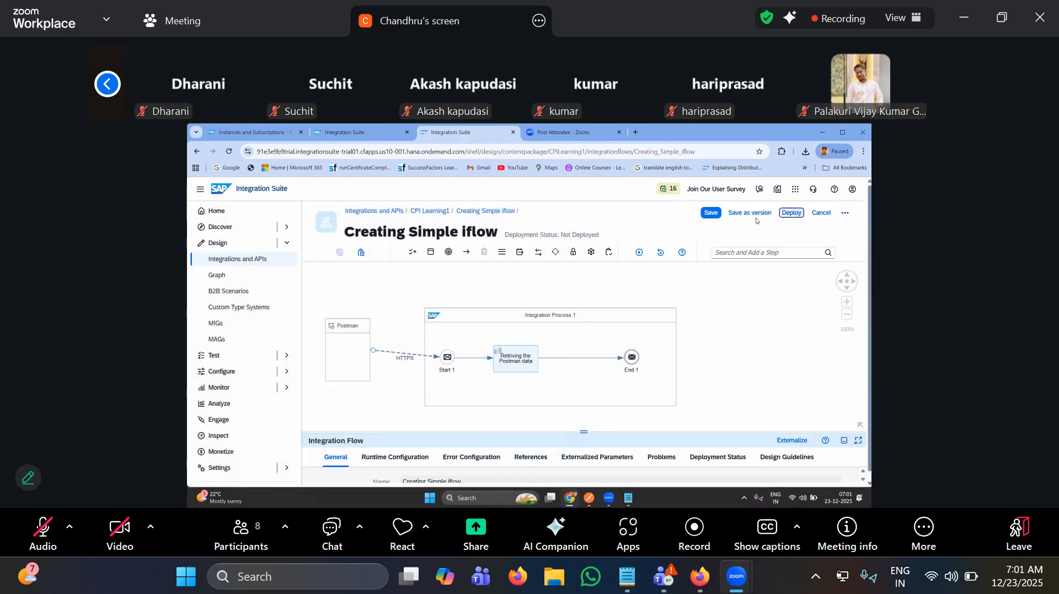
pyautogui.click(577, 361)
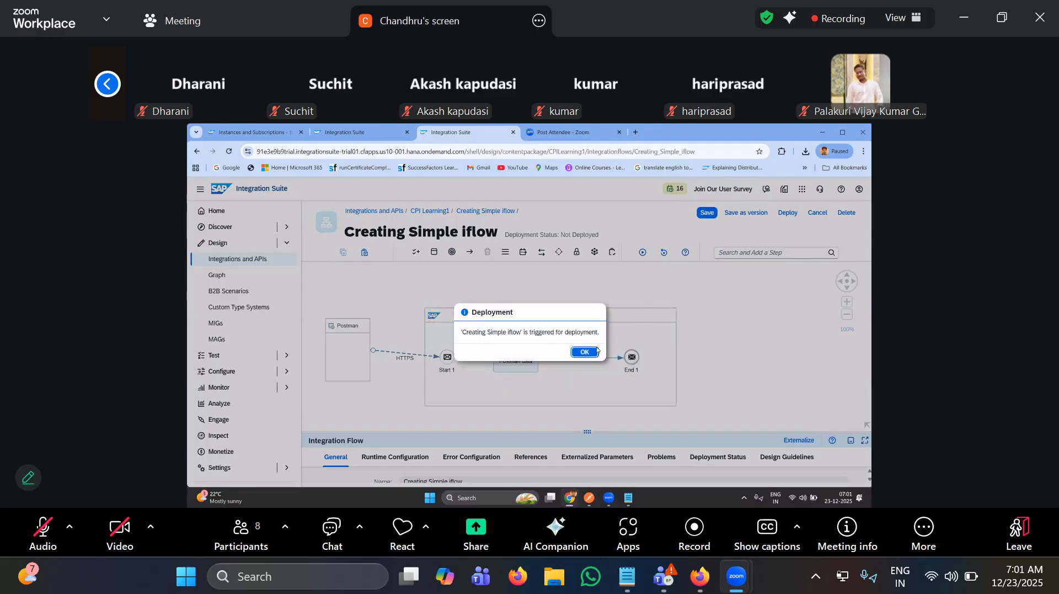
pyautogui.click(588, 354)
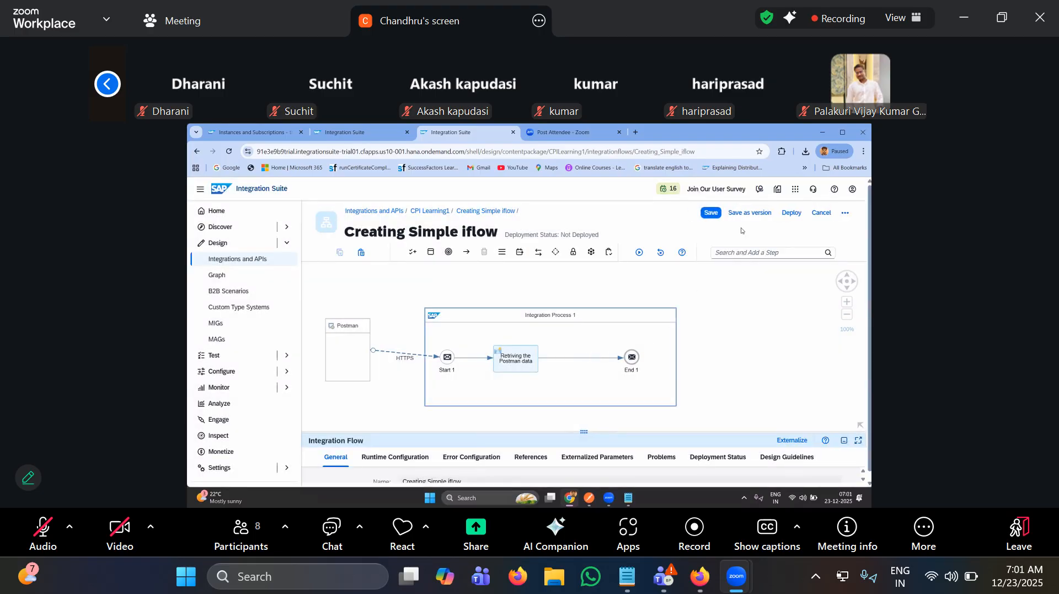
# - Open the Purchase_Order iFlow through the SAP CPI Helper extension, view the helper's links, and close that iFlow again
pyautogui.click(782, 151)
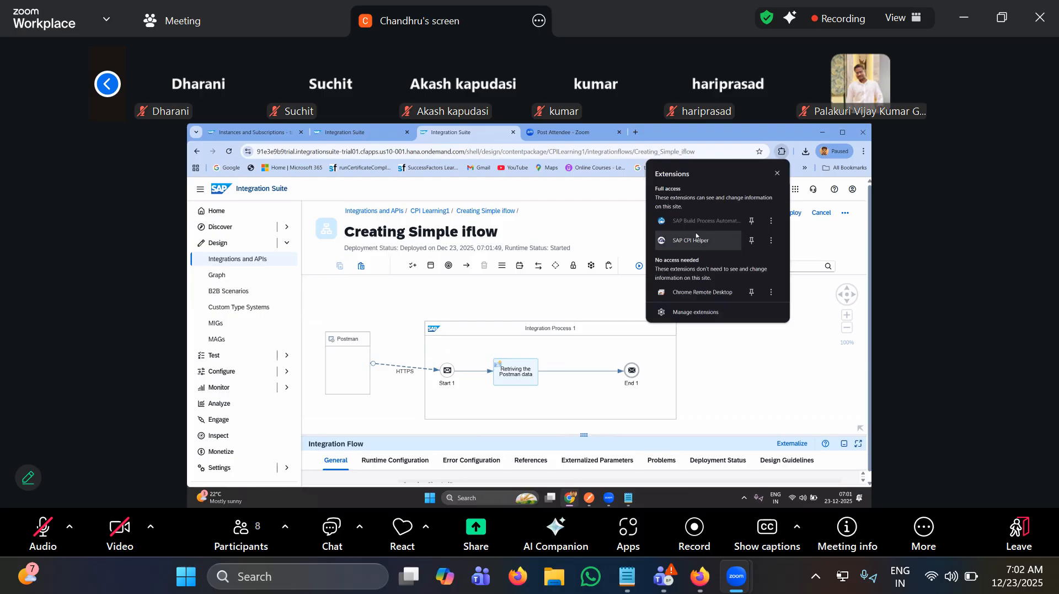
pyautogui.click(717, 242)
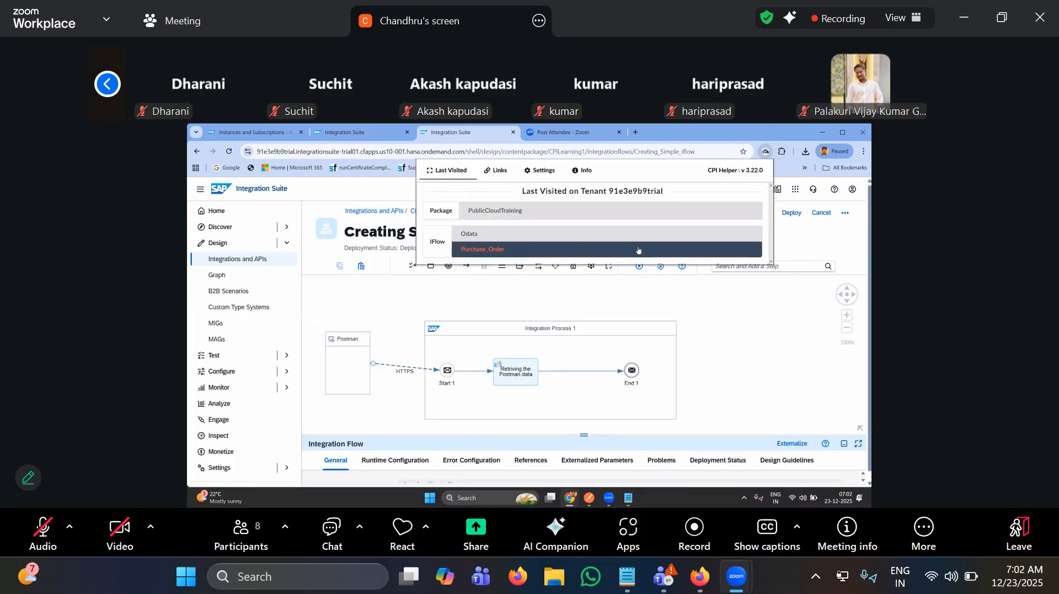
pyautogui.click(533, 251)
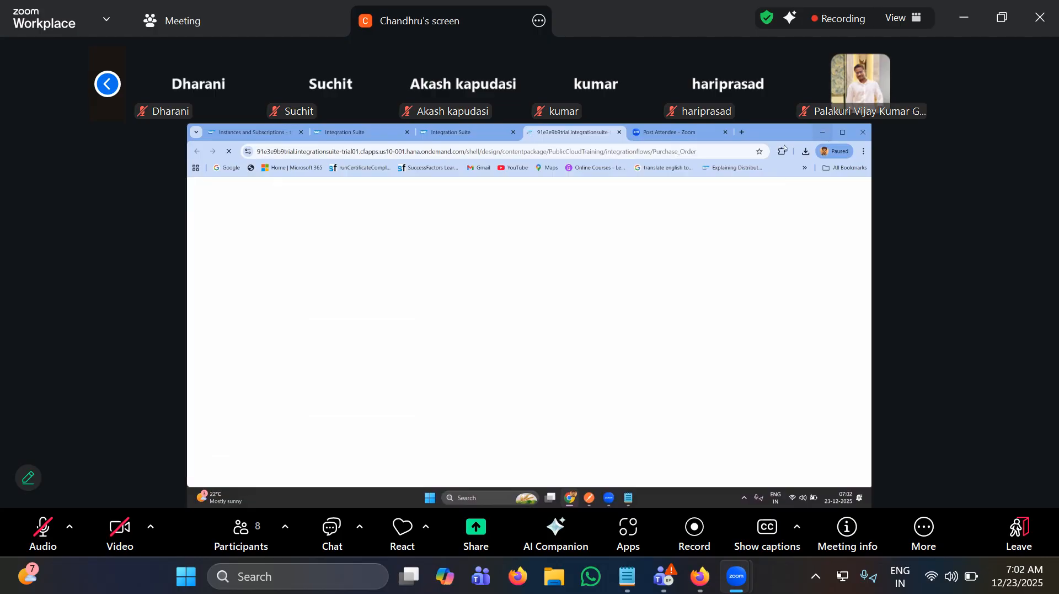
pyautogui.click(781, 153)
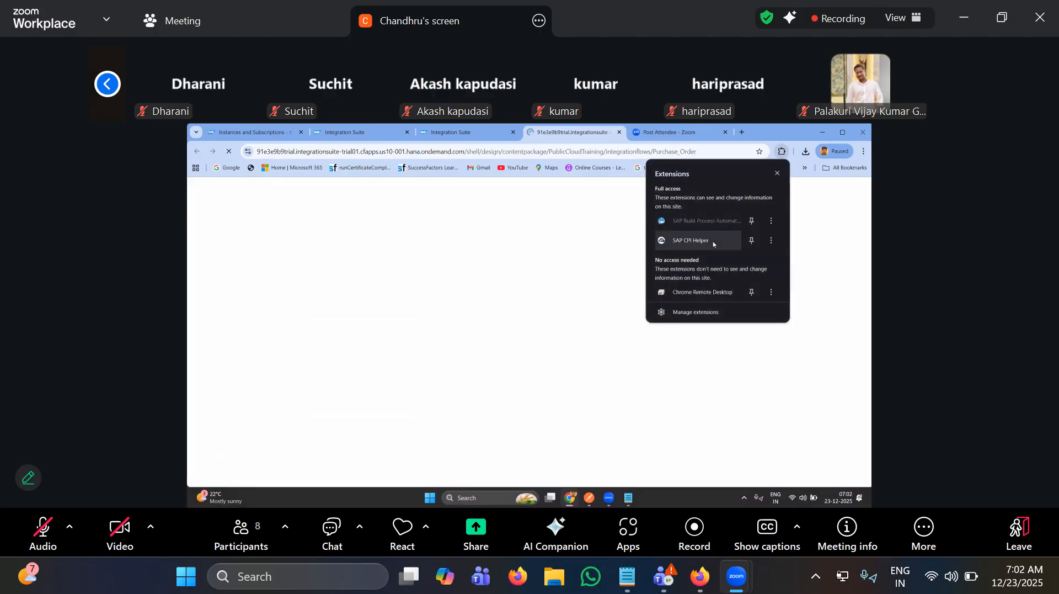
pyautogui.click(713, 241)
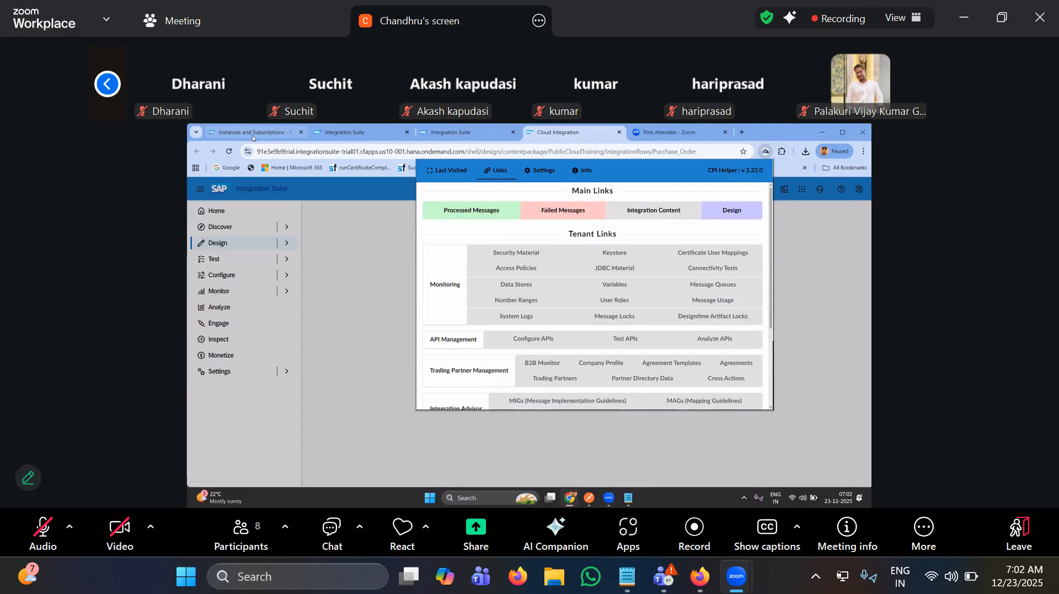
pyautogui.click(447, 171)
pyautogui.click(499, 171)
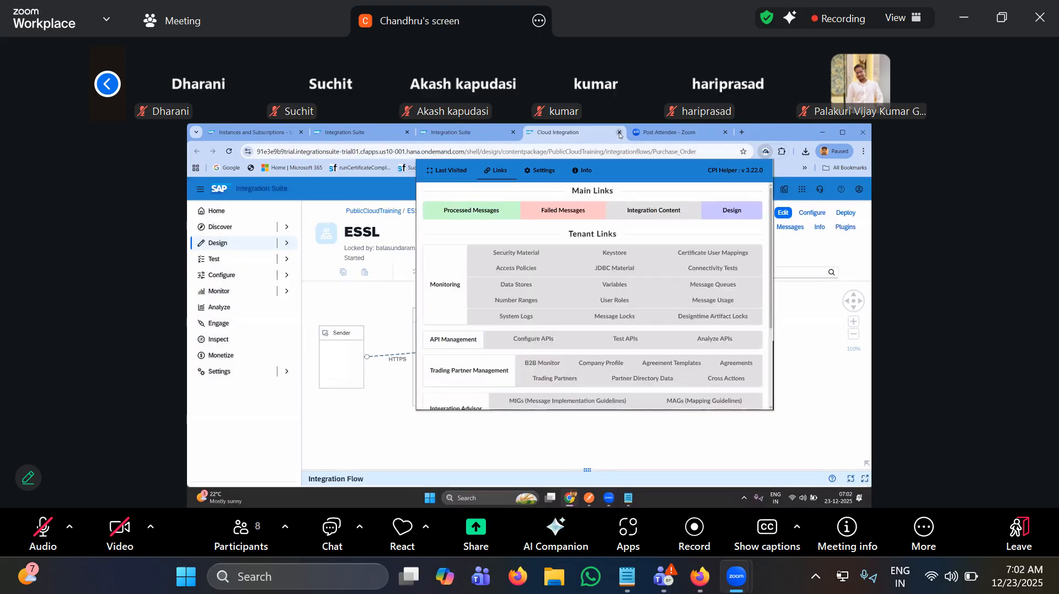
pyautogui.click(619, 133)
# - Check the last visited packages and iFlows in SAP CPI Helper from the Creating Simple iflow page
pyautogui.click(784, 151)
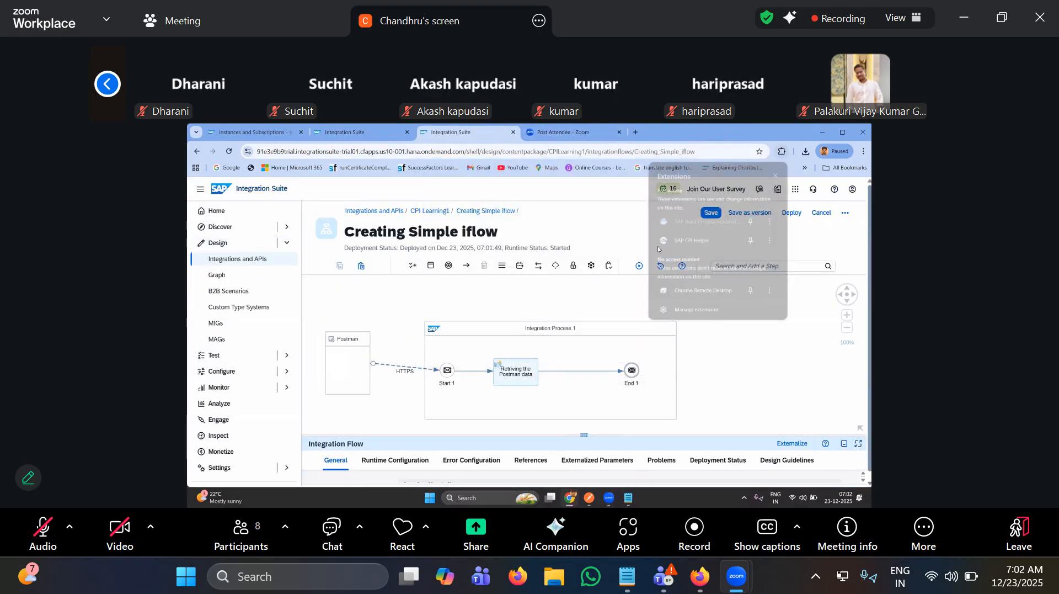
pyautogui.click(715, 243)
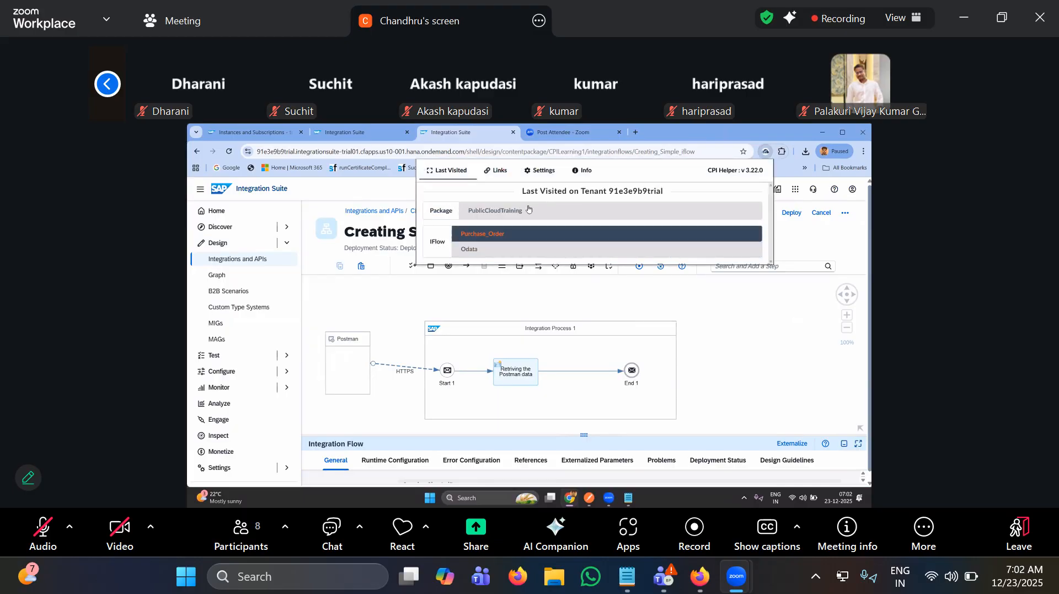
pyautogui.click(509, 233)
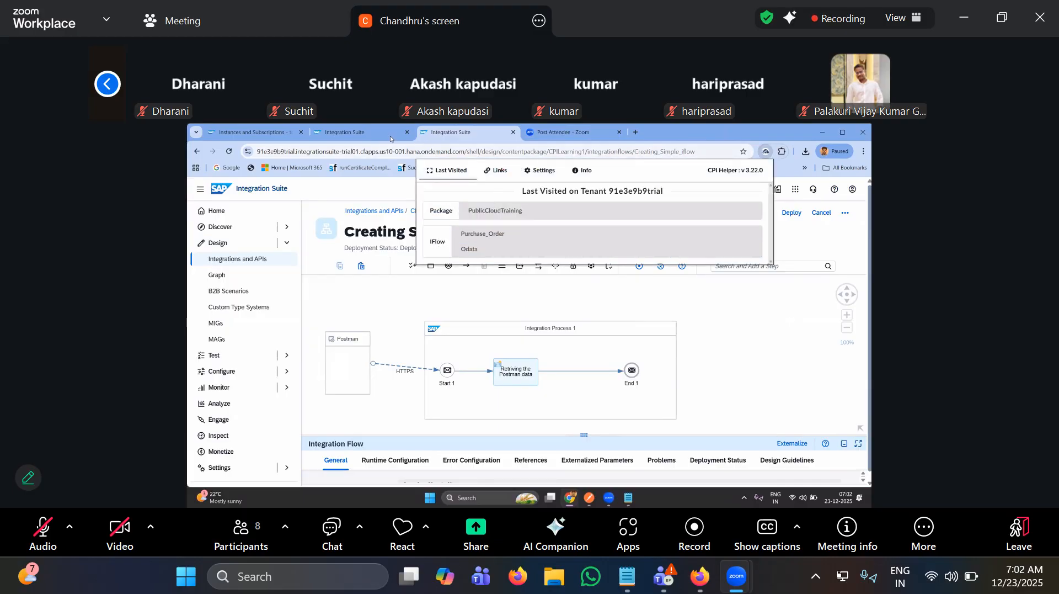
pyautogui.click(783, 152)
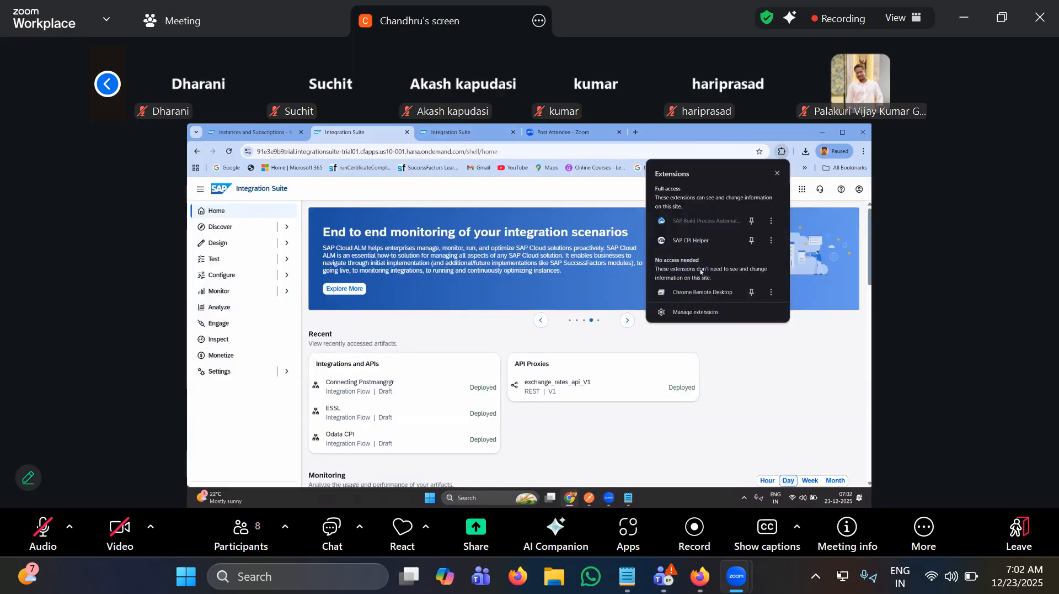
pyautogui.click(469, 133)
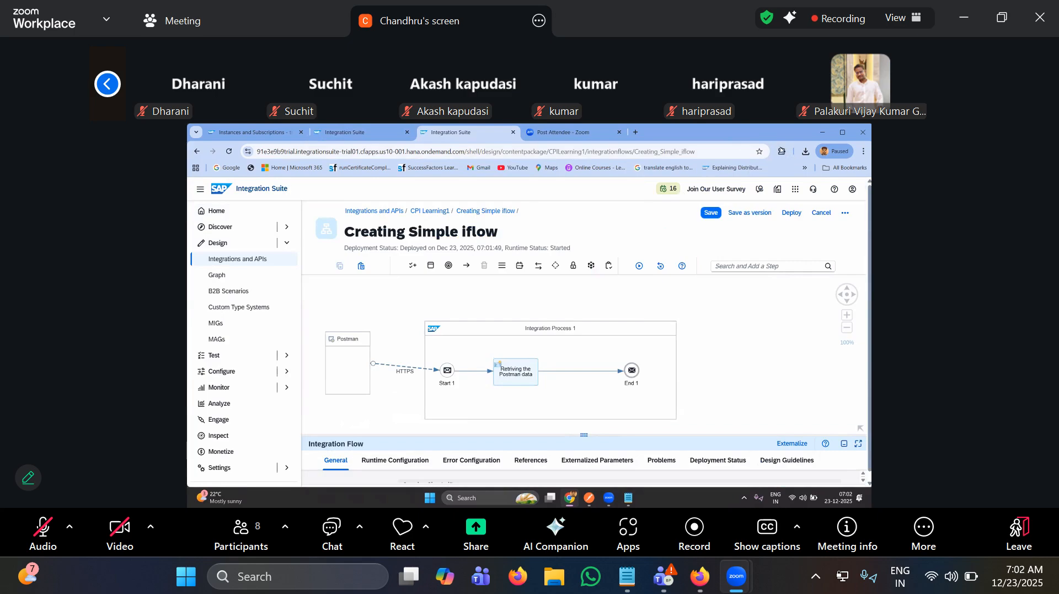
pyautogui.click(782, 151)
pyautogui.click(720, 242)
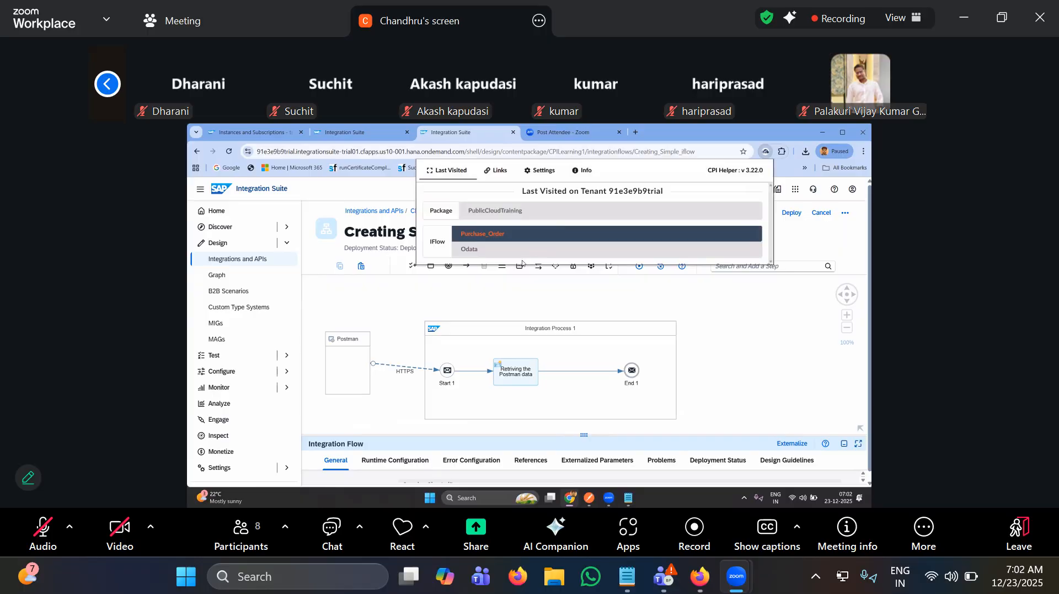
pyautogui.click(527, 290)
# - Open the Purchase_Order and Odata iFlows from SAP CPI Helper's last visited list and return to Creating Simple iflow
pyautogui.click(782, 151)
pyautogui.click(691, 240)
pyautogui.click(477, 240)
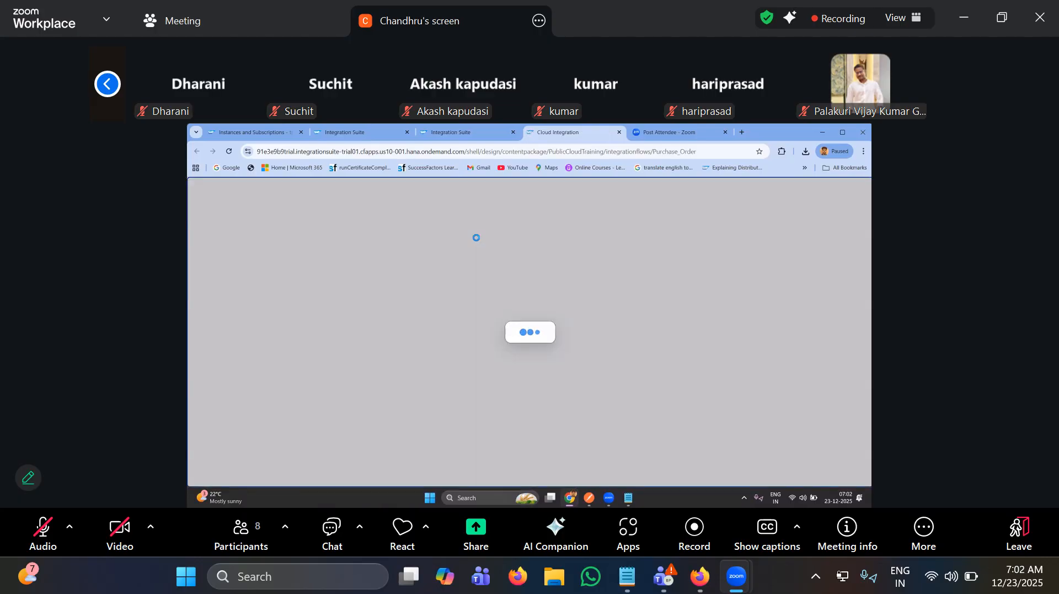
pyautogui.click(472, 133)
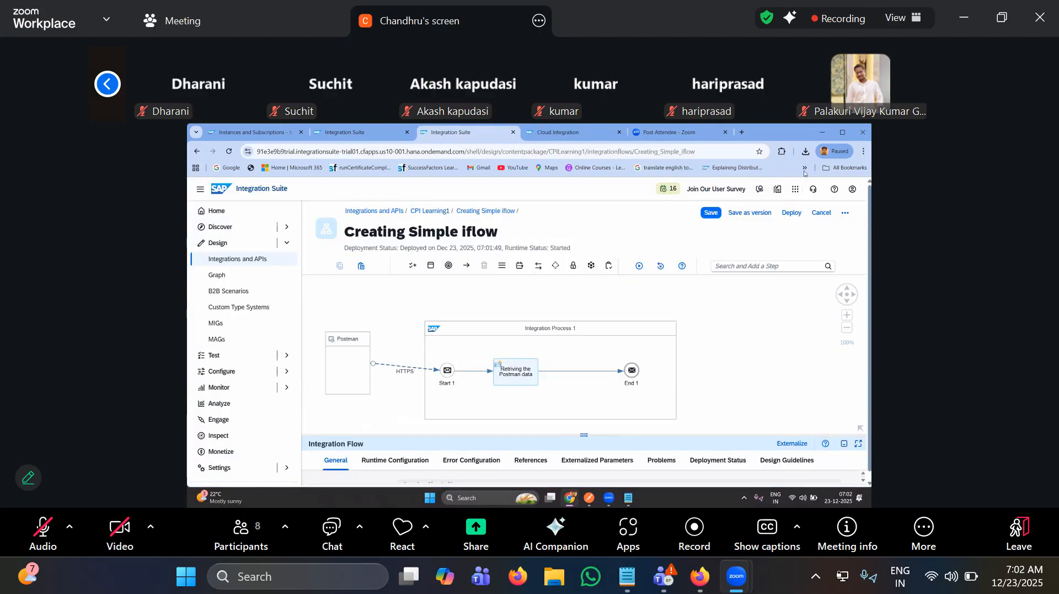
pyautogui.click(782, 151)
pyautogui.click(717, 240)
pyautogui.click(469, 249)
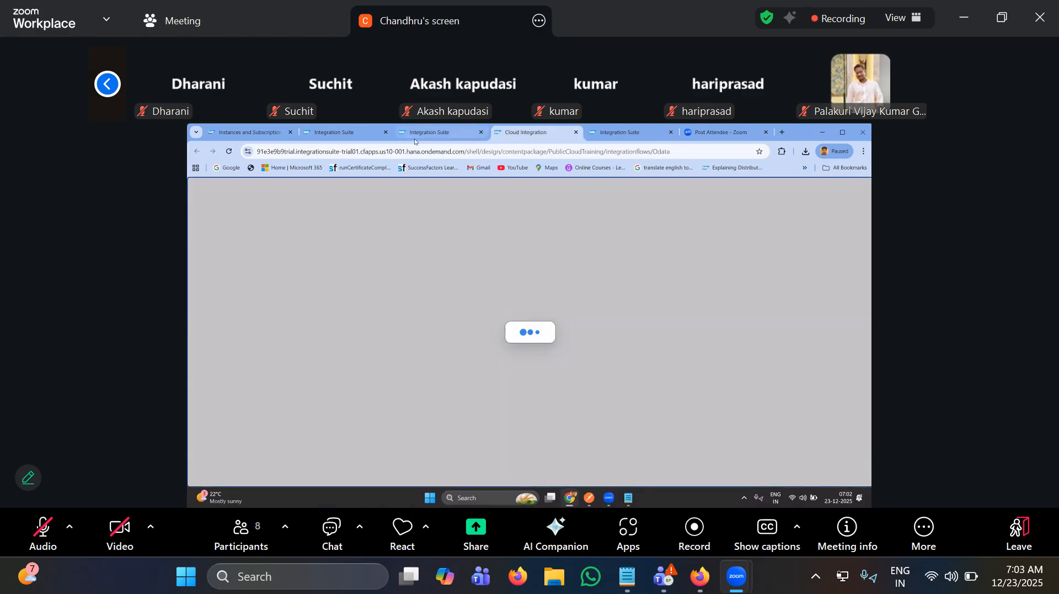
pyautogui.click(417, 133)
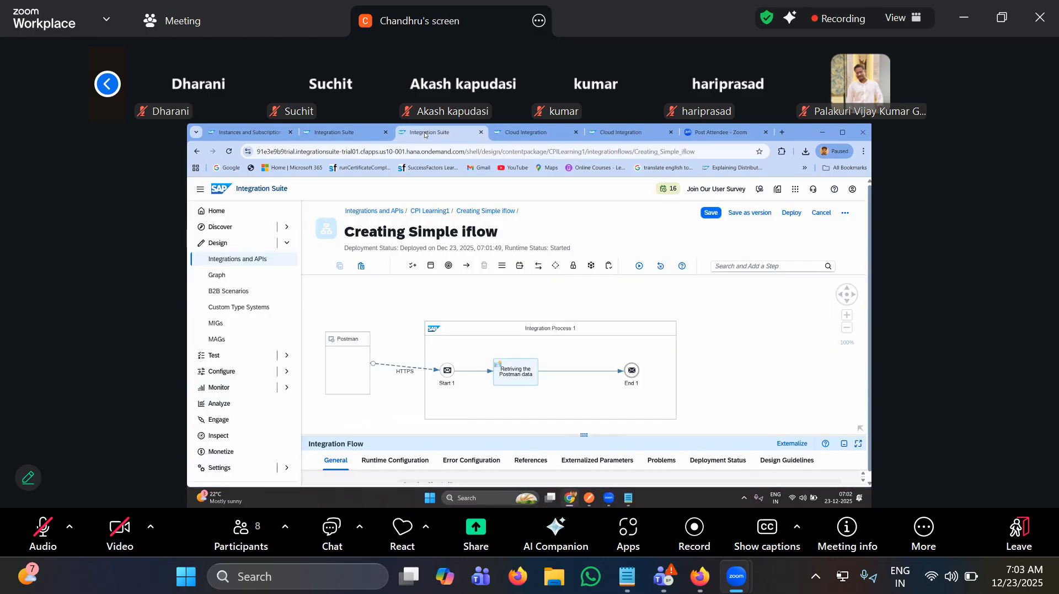
# - View the opened Odata CPI and ESSL flows, close both, and return to Creating Simple iflow
pyautogui.click(529, 132)
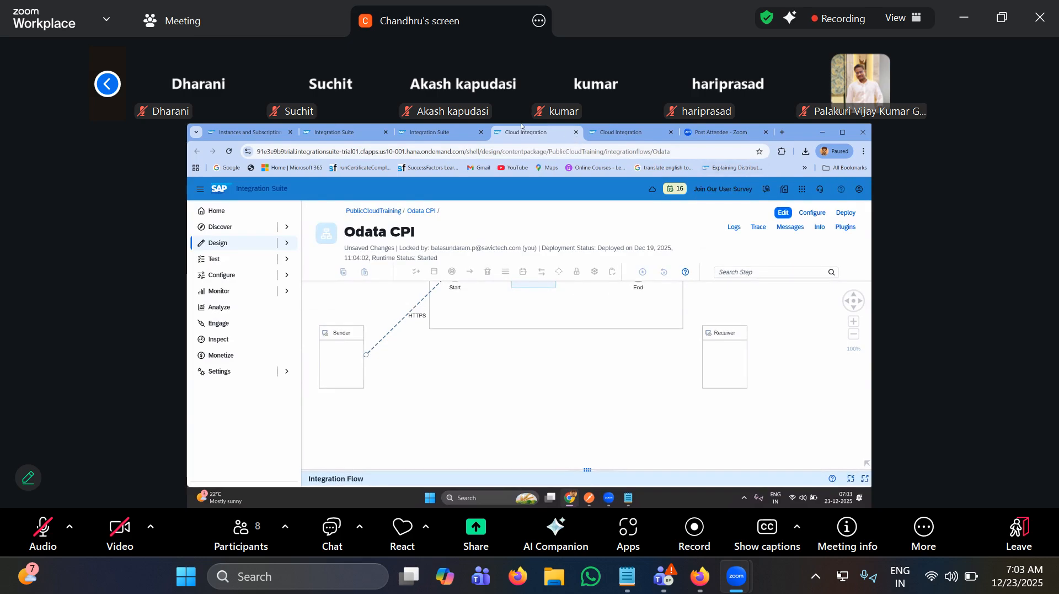
pyautogui.middleClick(540, 135)
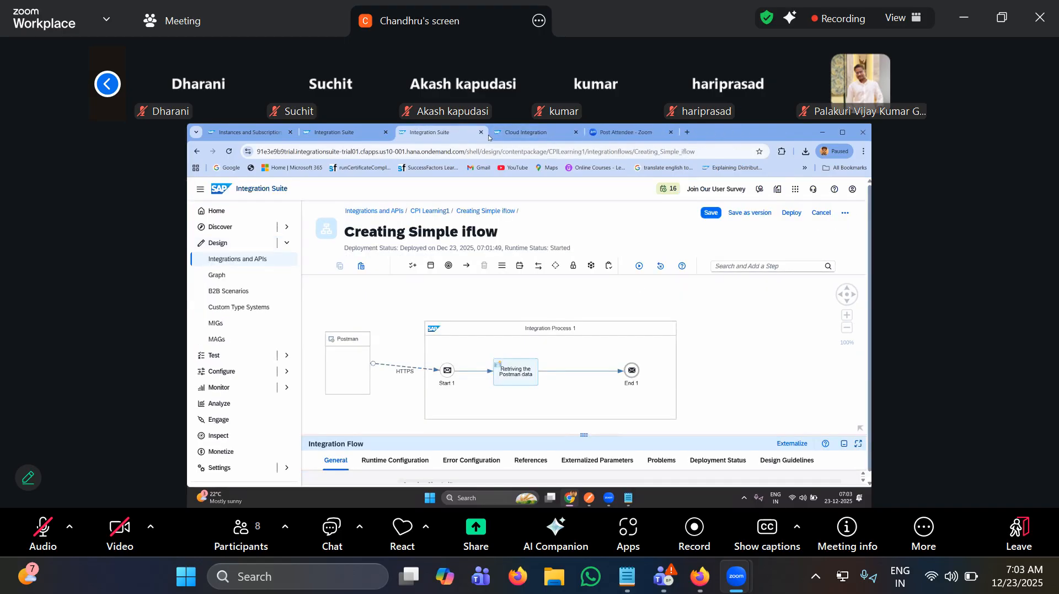
pyautogui.click(533, 132)
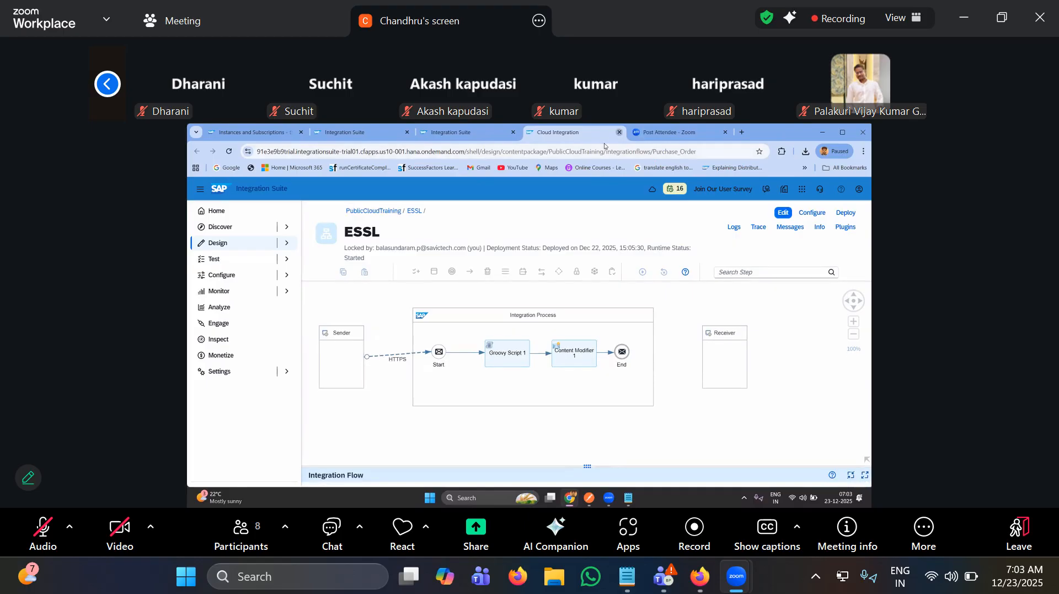
pyautogui.click(619, 131)
pyautogui.click(359, 132)
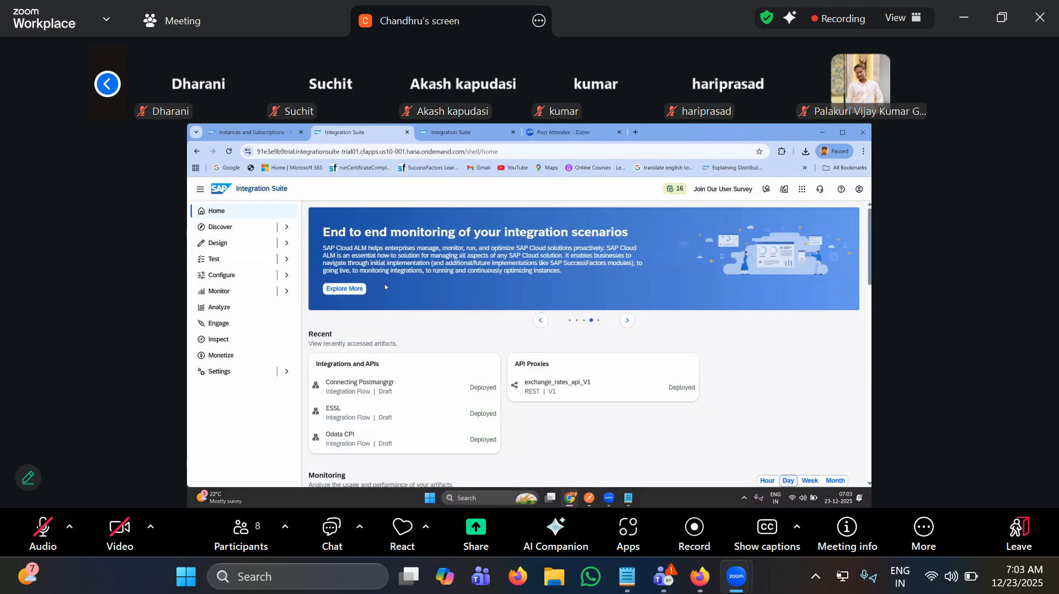
pyautogui.click(459, 128)
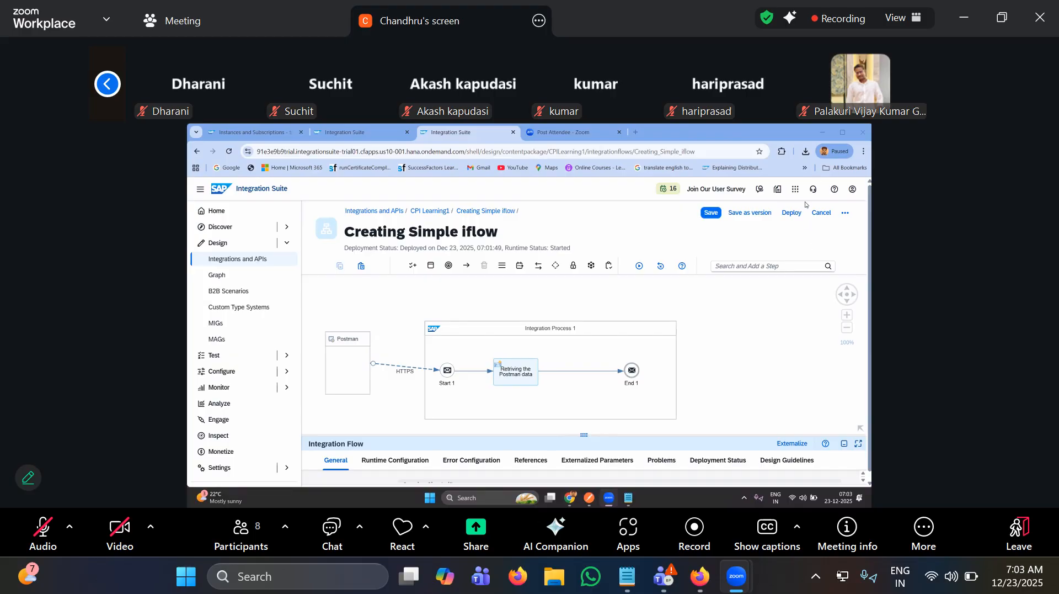
# - View the deployment status of Creating Simple iflow and navigate to its entry in Manage Integration Content
pyautogui.click(737, 357)
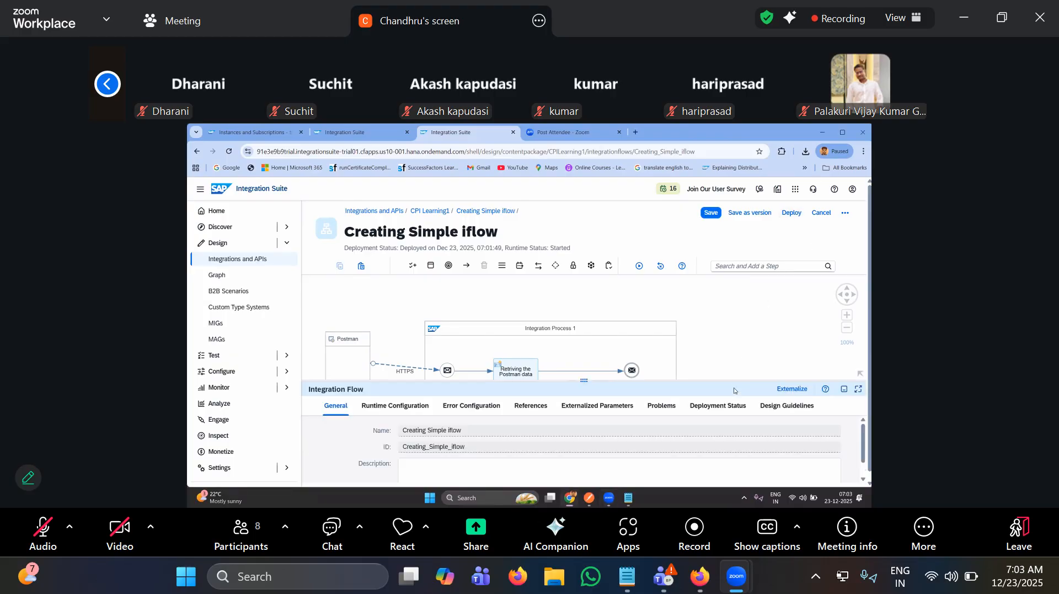
pyautogui.click(719, 408)
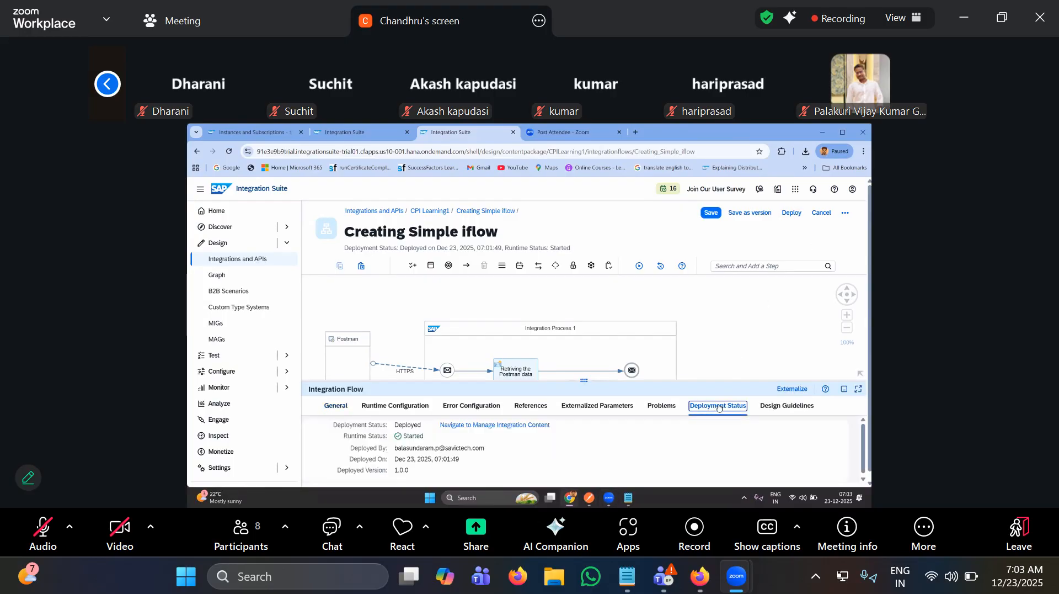
pyautogui.moveTo(584, 381); pyautogui.dragTo(584, 297)
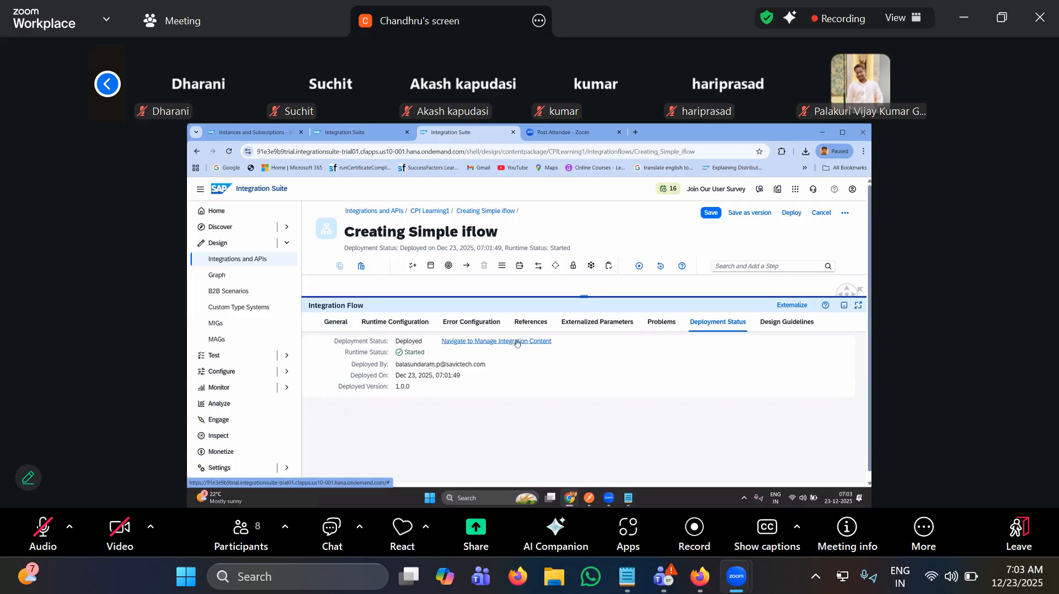
pyautogui.click(516, 342)
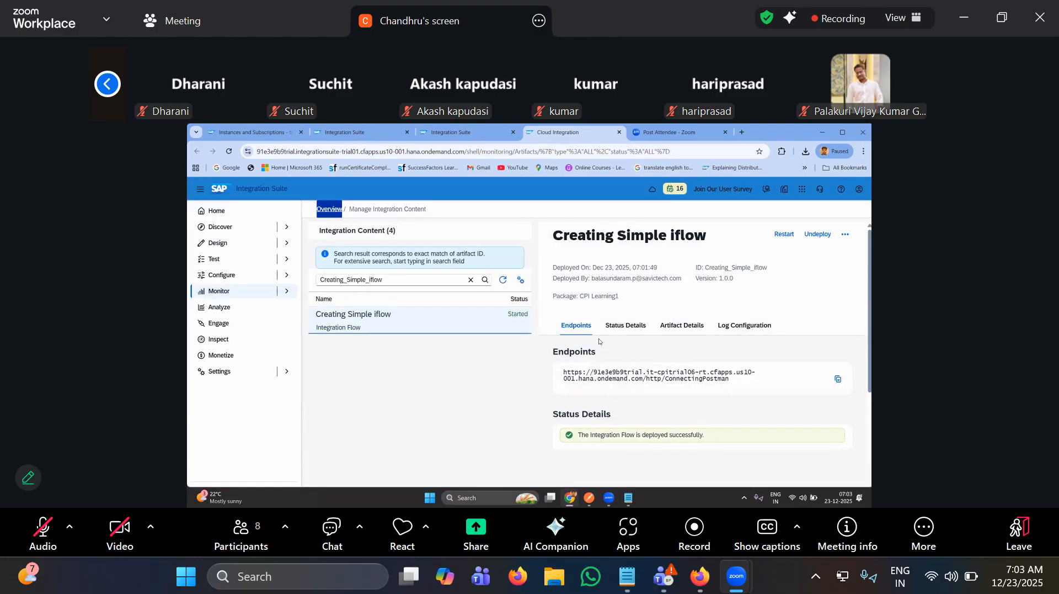
# - Copy the HTTP endpoint URL of the deployed Creating Simple iflow to the clipboard
pyautogui.click(503, 138)
pyautogui.doubleClick(557, 348)
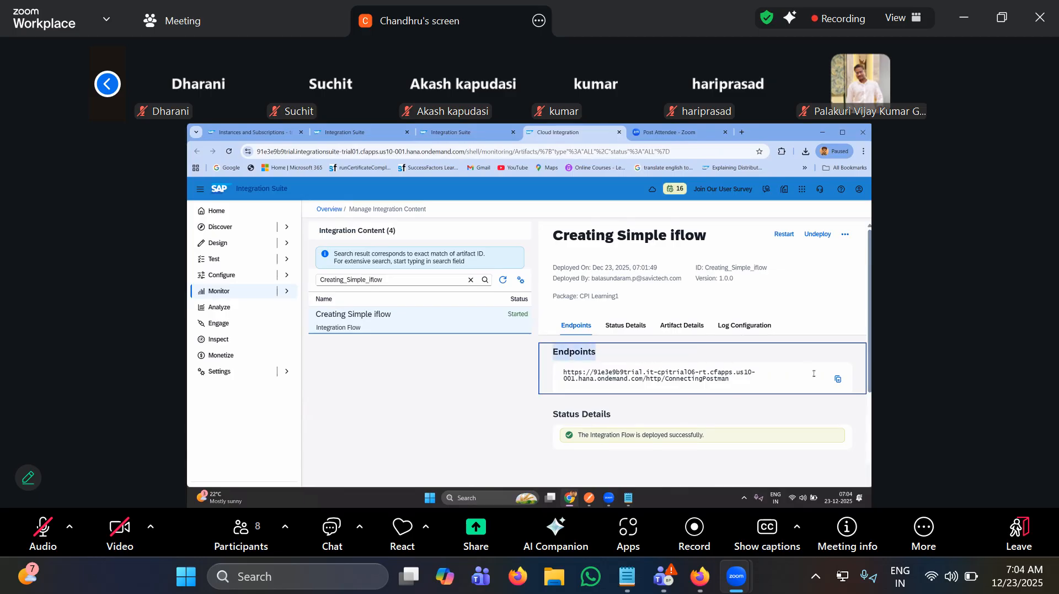
pyautogui.click(839, 379)
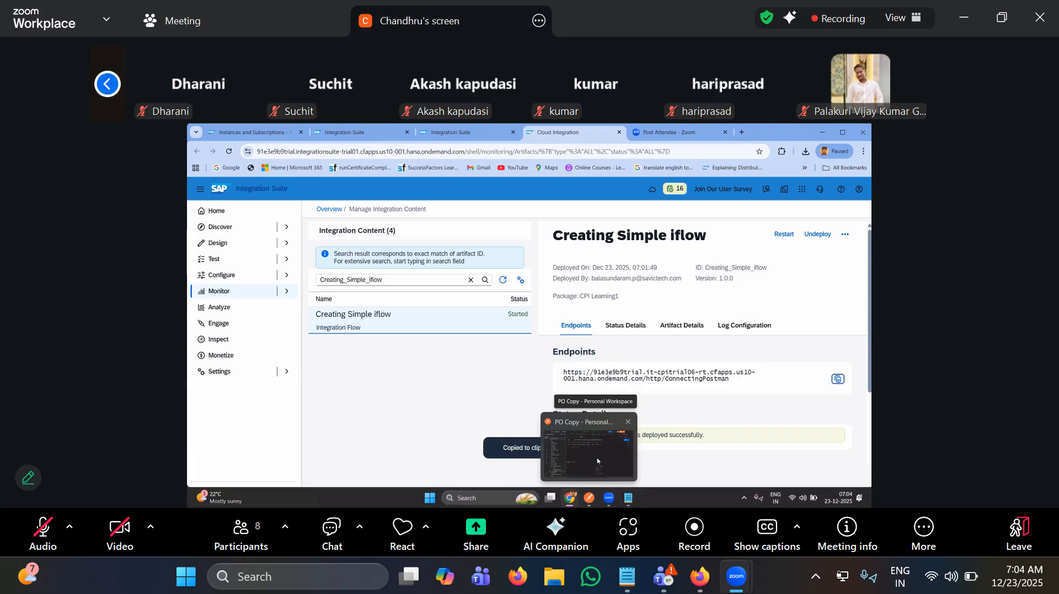
# - Search the web for "postman download for windows" and open the official Download Postman page
pyautogui.click(597, 458)
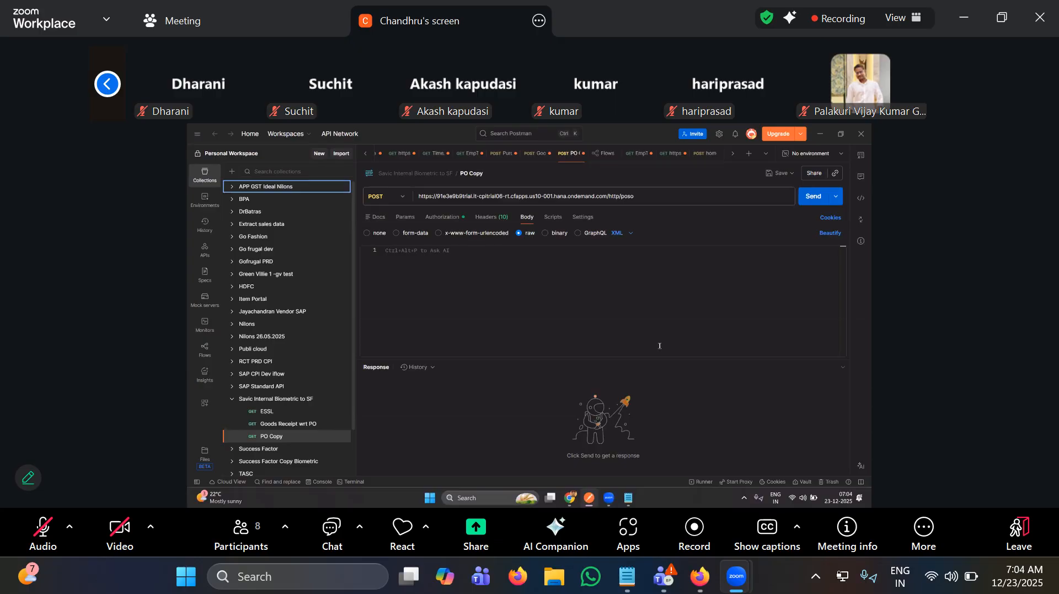
pyautogui.click(821, 135)
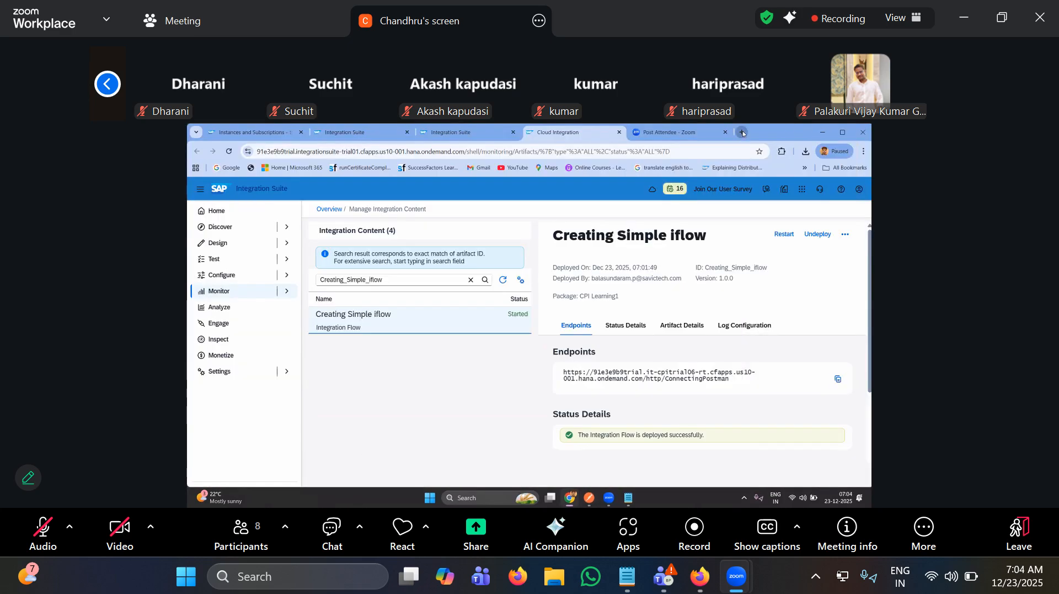
pyautogui.click(741, 132)
pyautogui.click(591, 152)
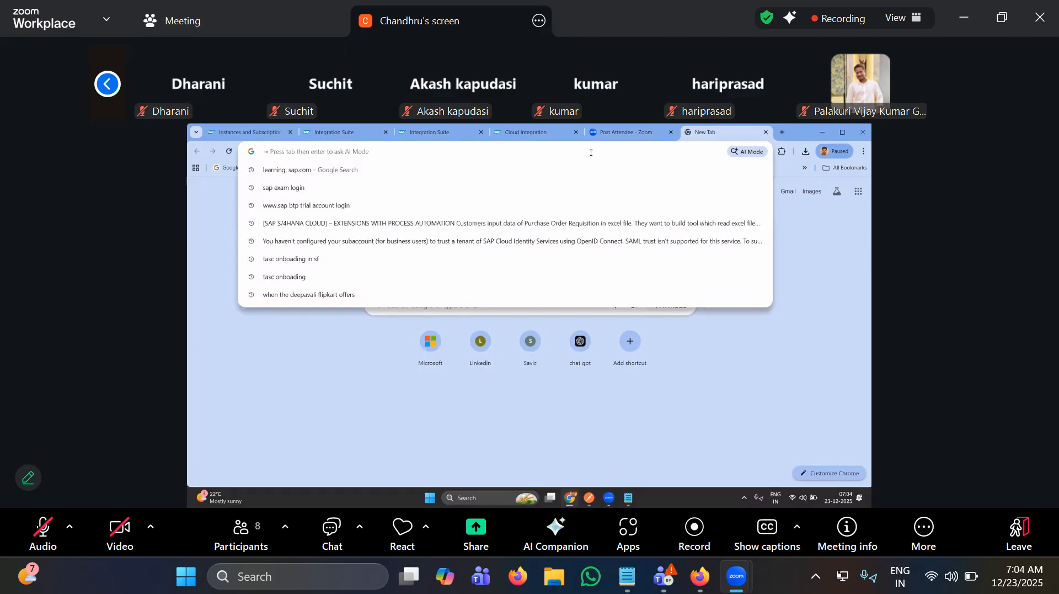
pyautogui.write('postman')
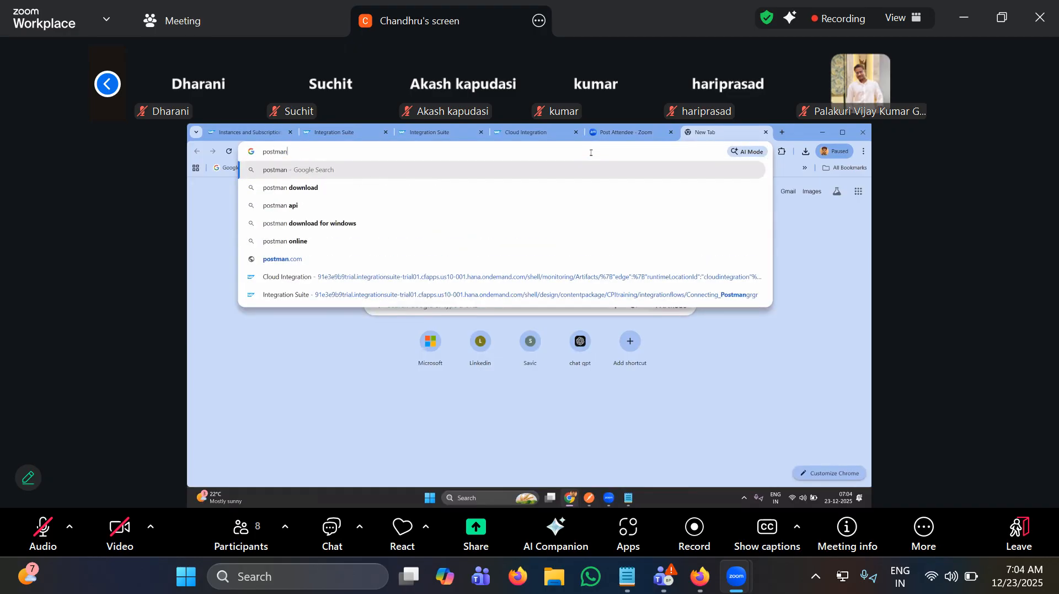
pyautogui.click(426, 223)
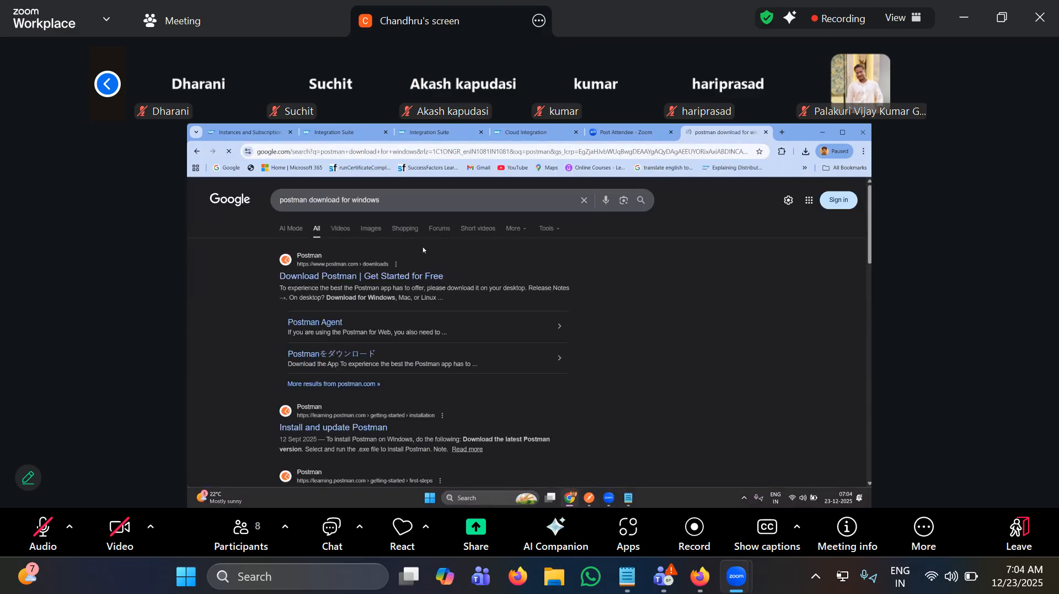
pyautogui.click(409, 276)
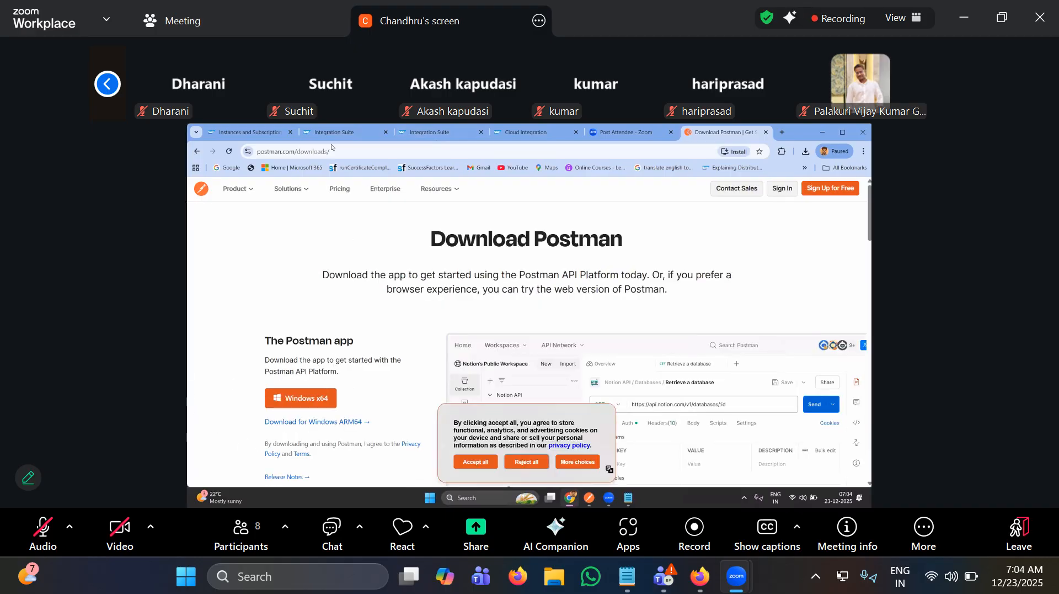
pyautogui.click(349, 156)
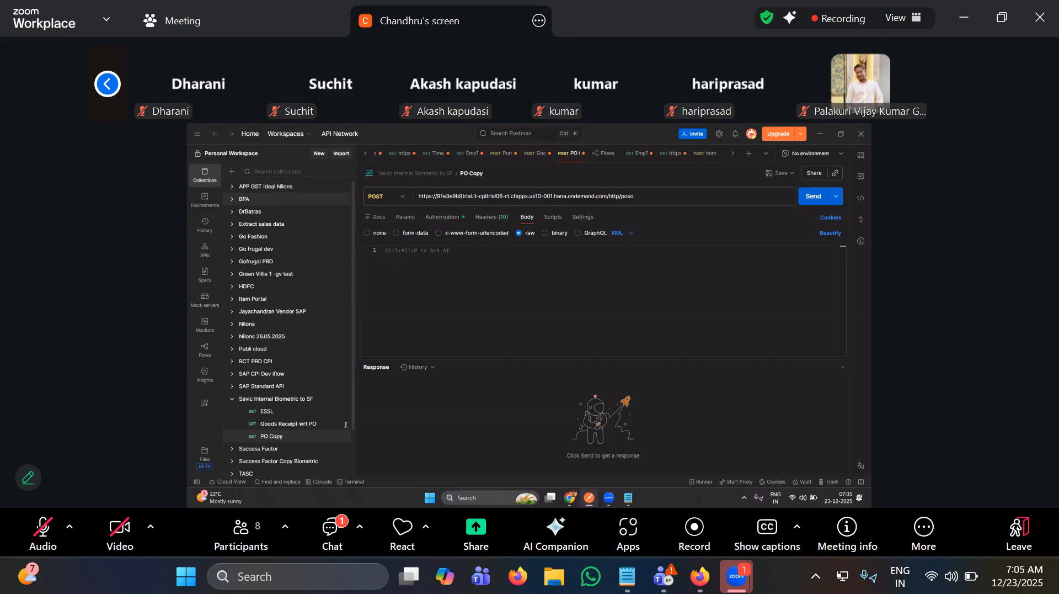
# - In Postman, review the HTTP methods available for the PO Copy request and shrink its body editor
pyautogui.click(380, 199)
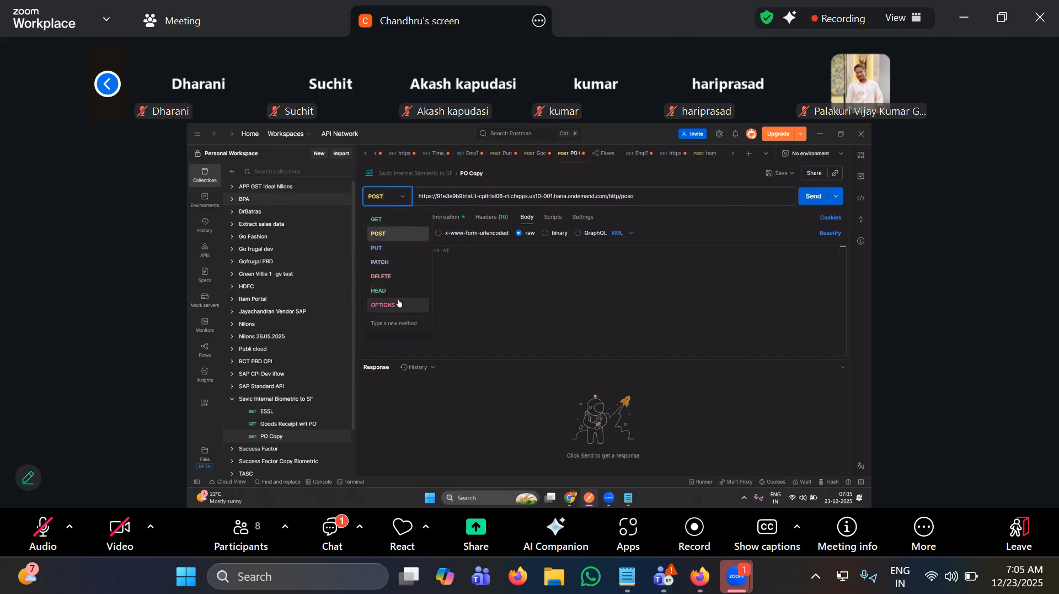
pyautogui.click(489, 340)
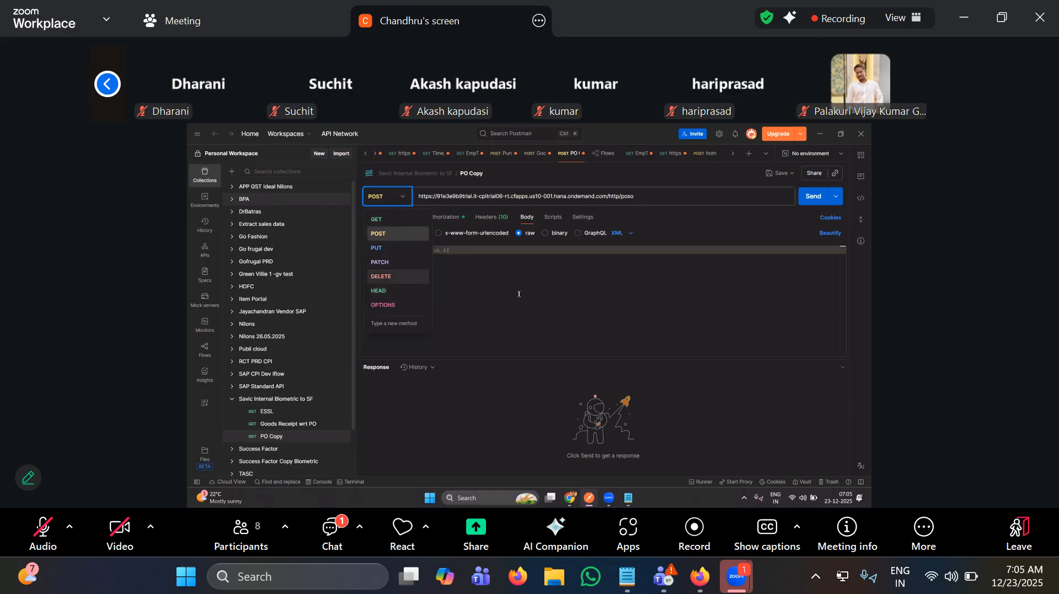
pyautogui.moveTo(498, 361); pyautogui.dragTo(474, 278)
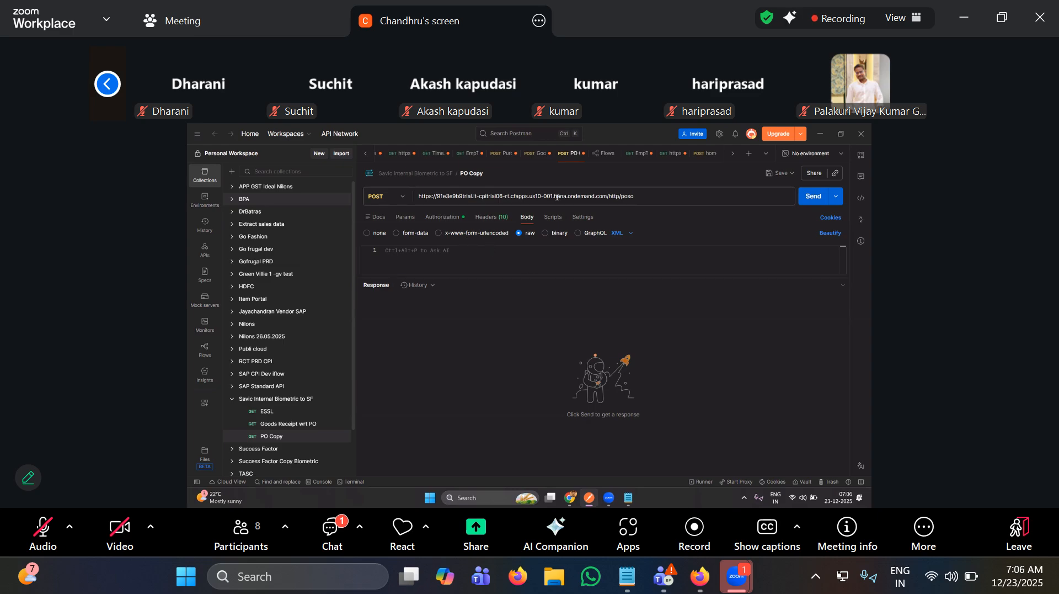
# - Create a new HTTP request in Postman and fill its URL with the endpoint copied from Creating Simple iflow in Integration Suite
pyautogui.click(322, 153)
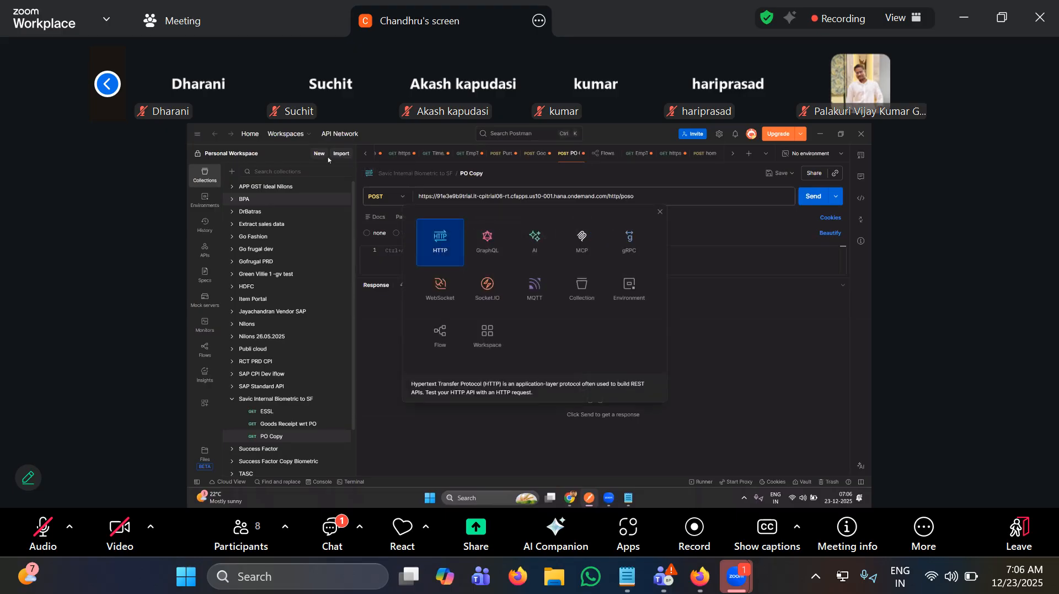
pyautogui.click(440, 241)
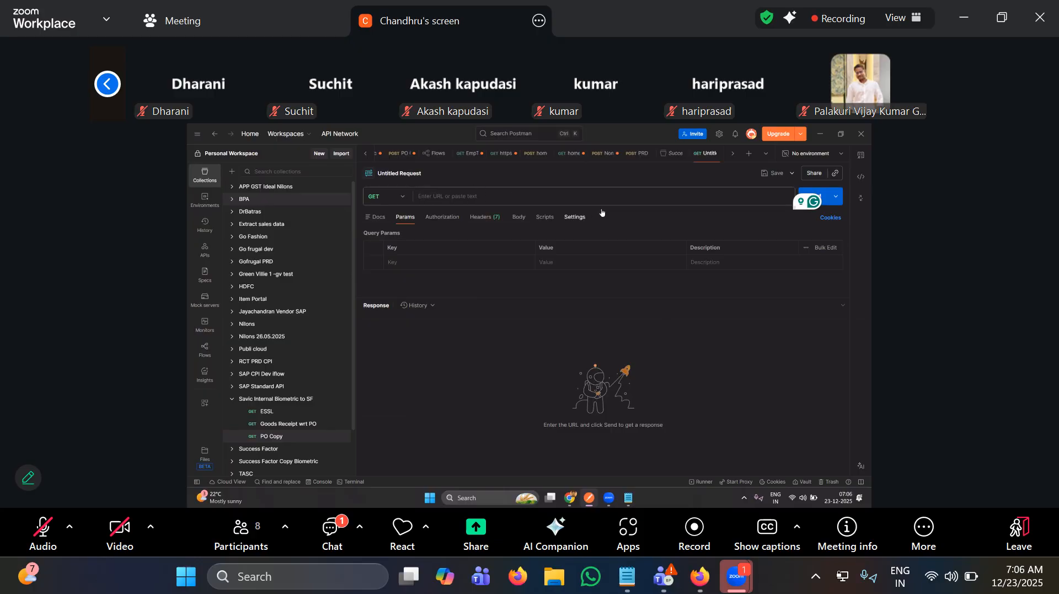
pyautogui.hotkey('alt', 'Tab')
pyautogui.hotkey('alt', 'Tab')
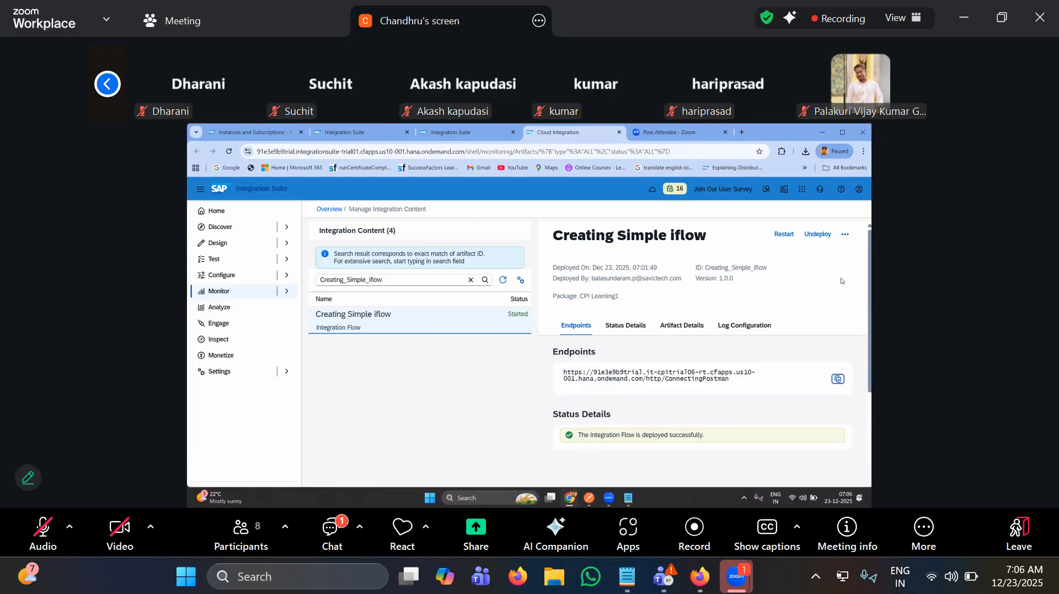
pyautogui.click(838, 379)
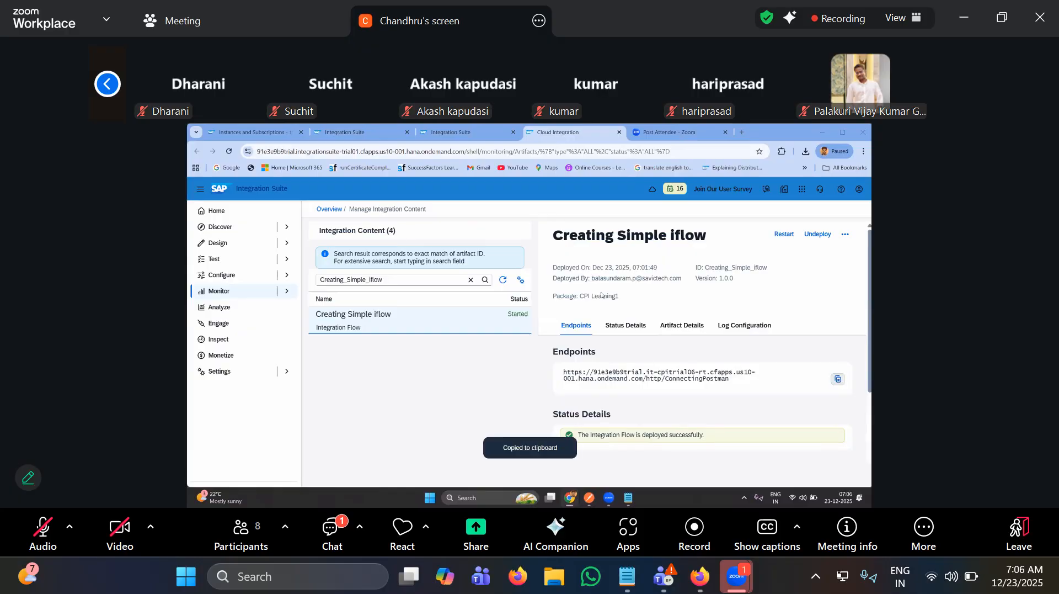
pyautogui.hotkey('alt', 'Tab')
pyautogui.hotkey('ctrl', 'v')
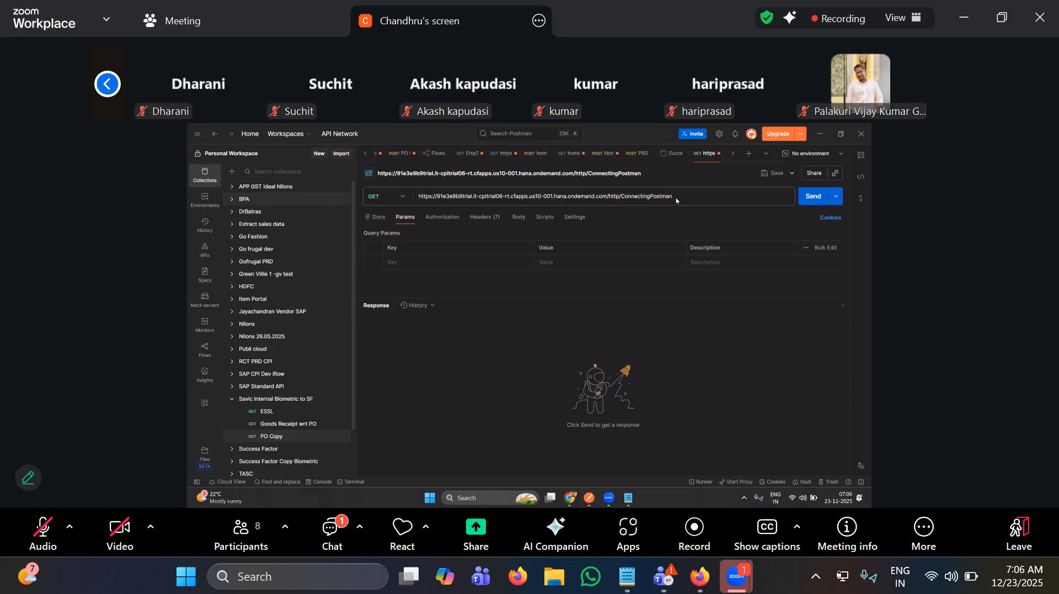
# - Examine the new request's method options, query parameters, authorization types, headers, body and scripts settings
pyautogui.click(394, 196)
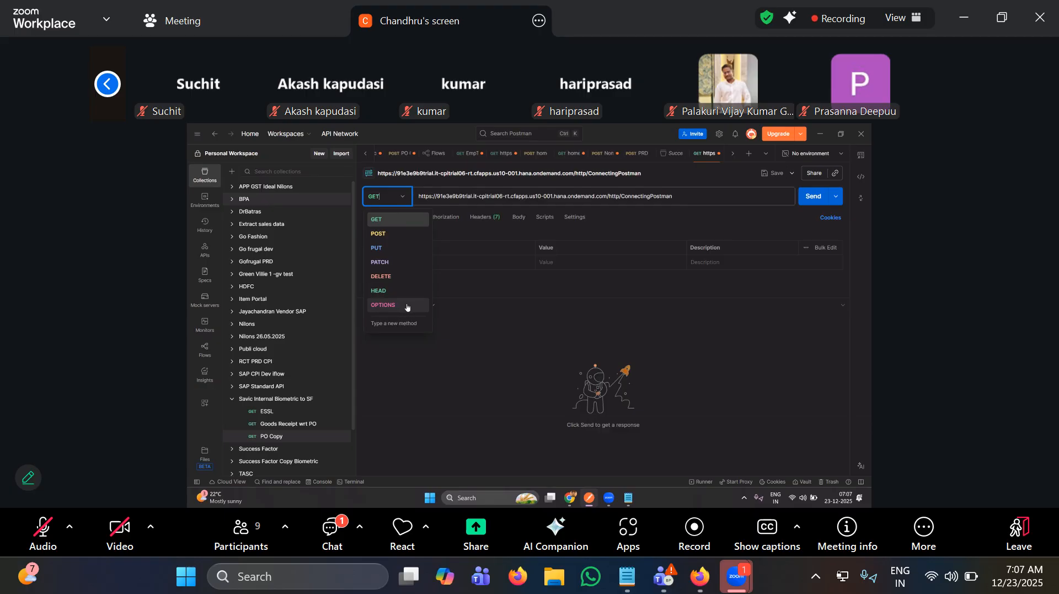
pyautogui.click(439, 242)
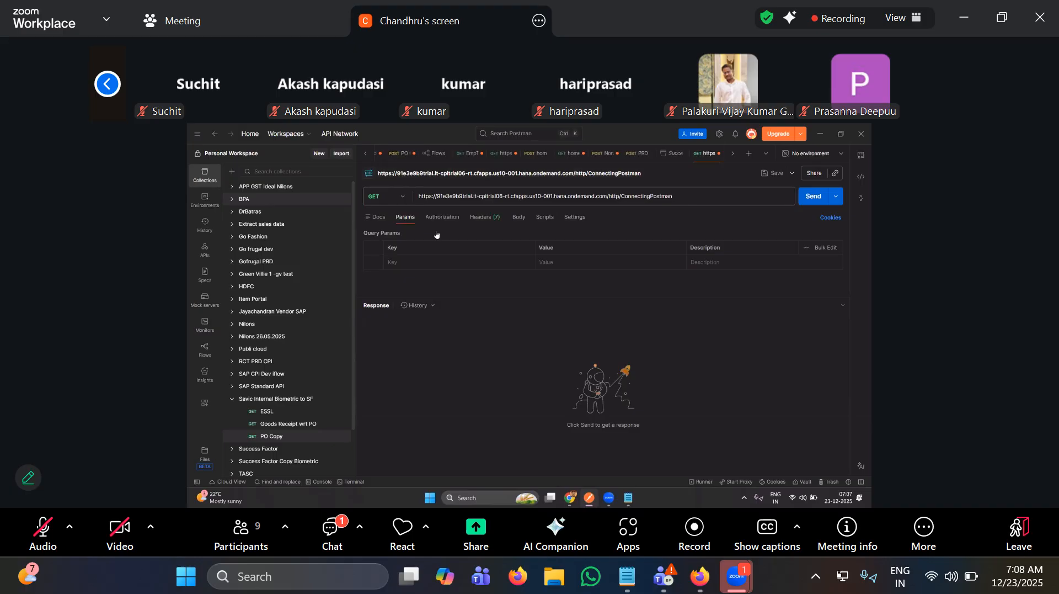
pyautogui.click(575, 261)
pyautogui.click(397, 260)
pyautogui.click(443, 218)
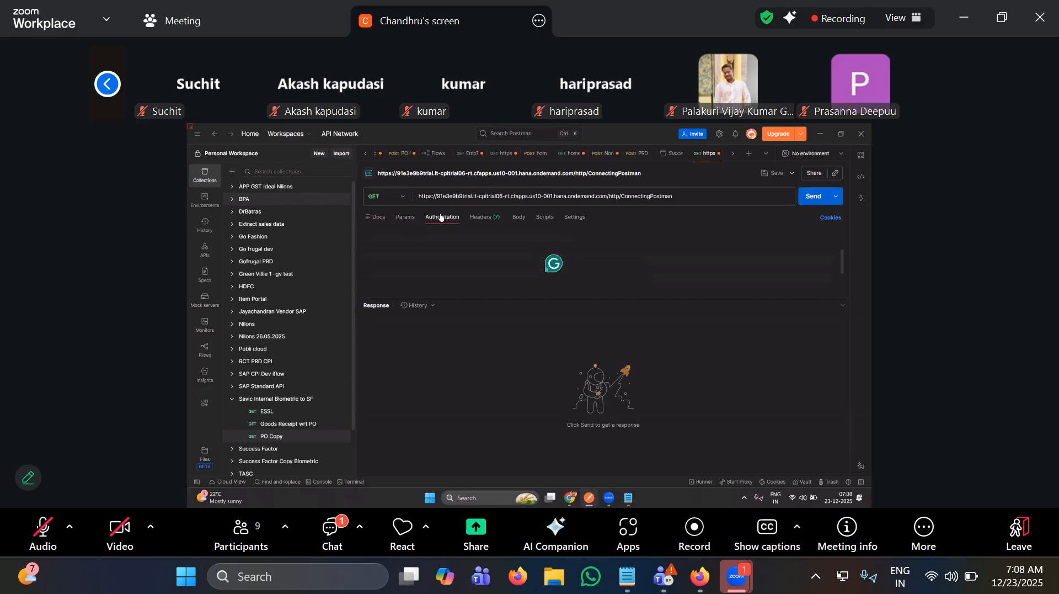
pyautogui.moveTo(478, 196); pyautogui.dragTo(502, 196)
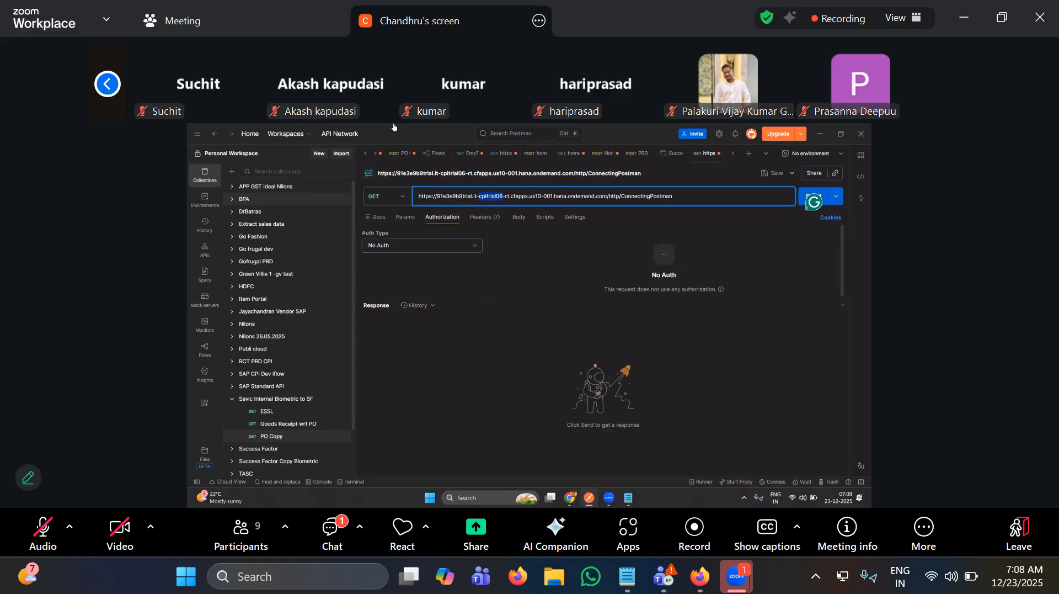
pyautogui.click(478, 246)
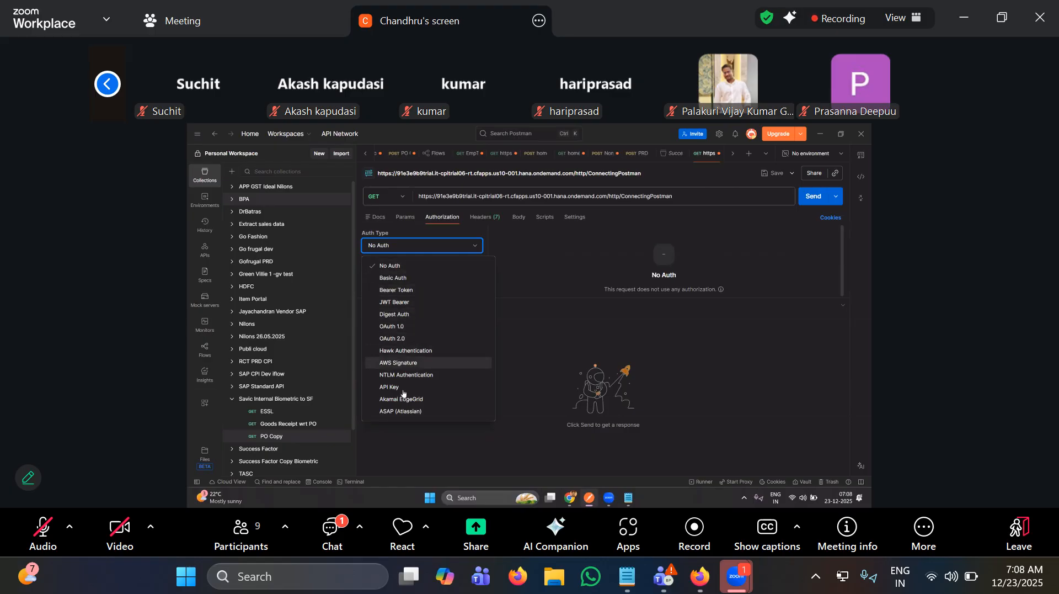
pyautogui.click(484, 218)
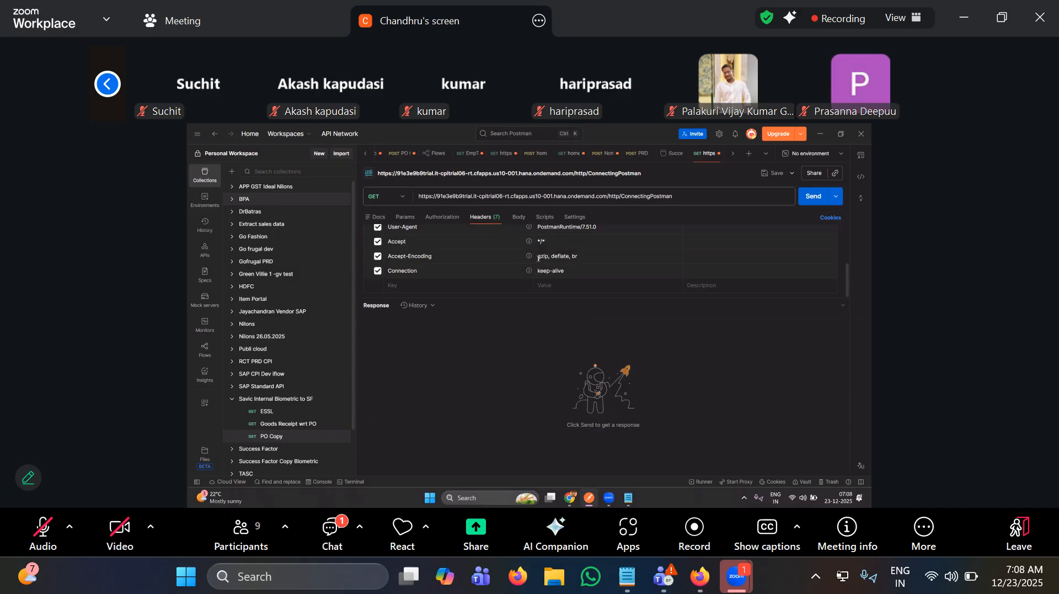
pyautogui.click(517, 217)
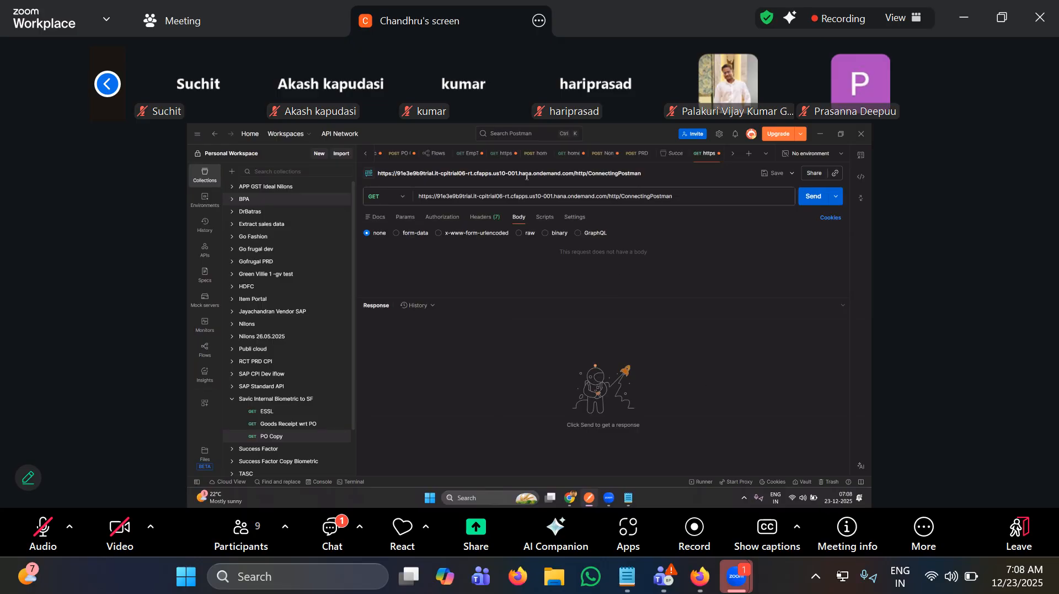
pyautogui.click(546, 218)
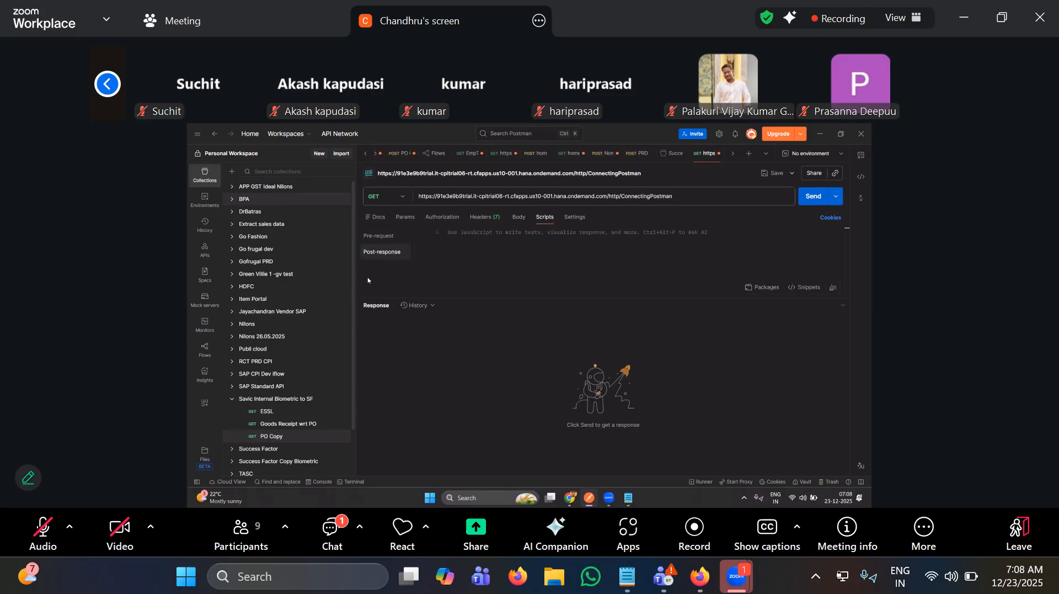
pyautogui.click(475, 219)
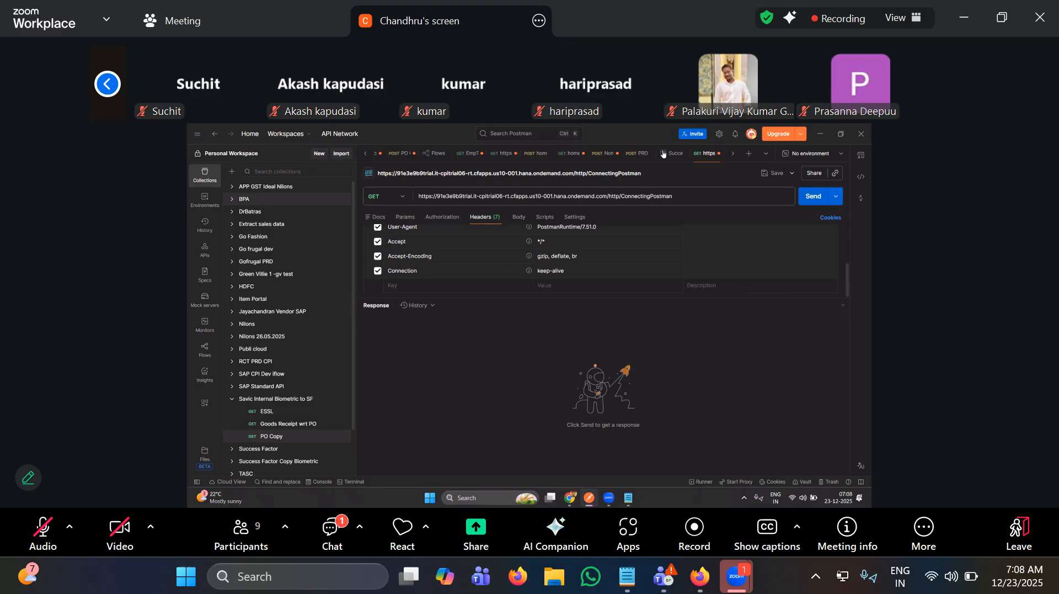
# - Change the ConnectingPostman request method to POST and set its body to raw Text format
pyautogui.click(518, 217)
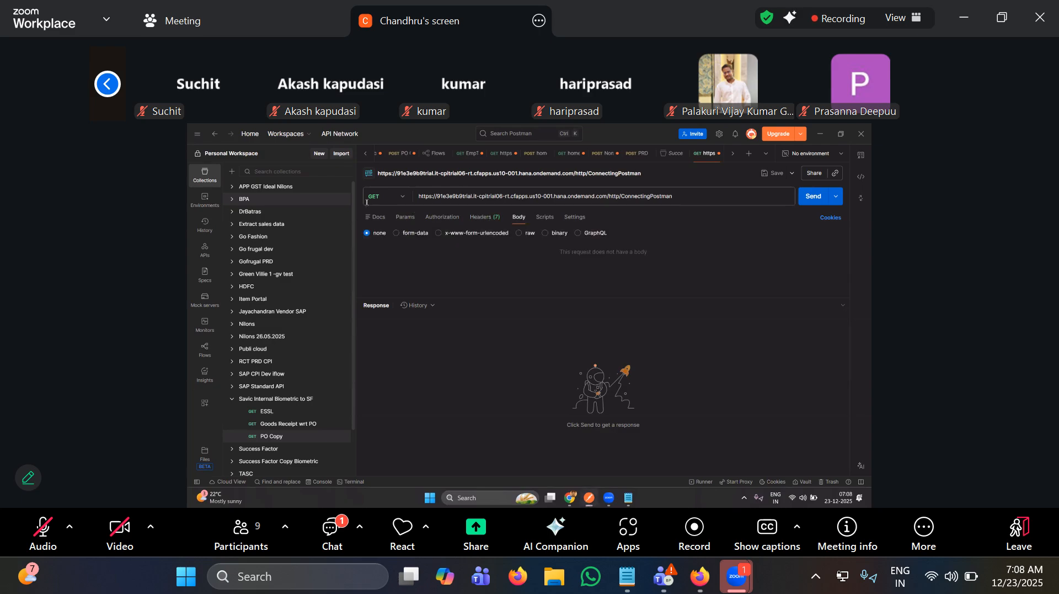
pyautogui.click(398, 193)
pyautogui.click(397, 233)
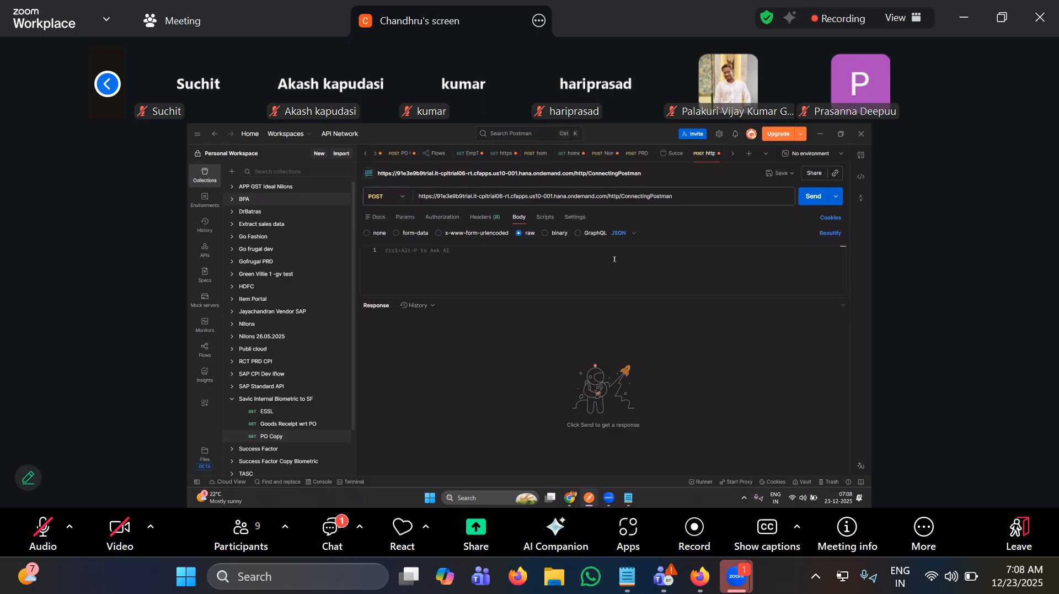
pyautogui.click(632, 234)
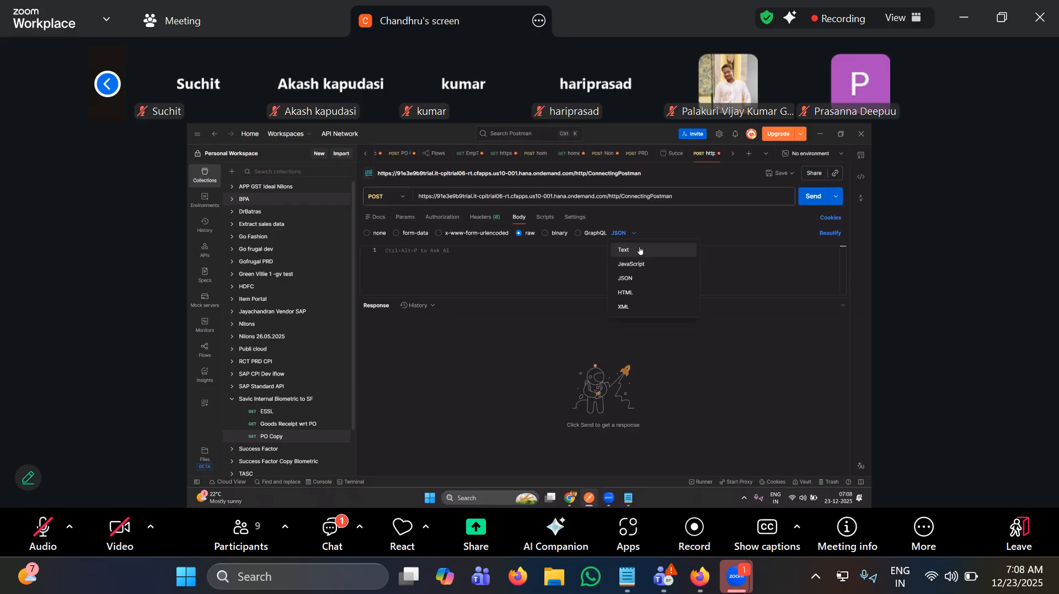
pyautogui.click(640, 250)
# - Enter the request body as two lines, "Hi" and "This is from Postman"
pyautogui.click(441, 262)
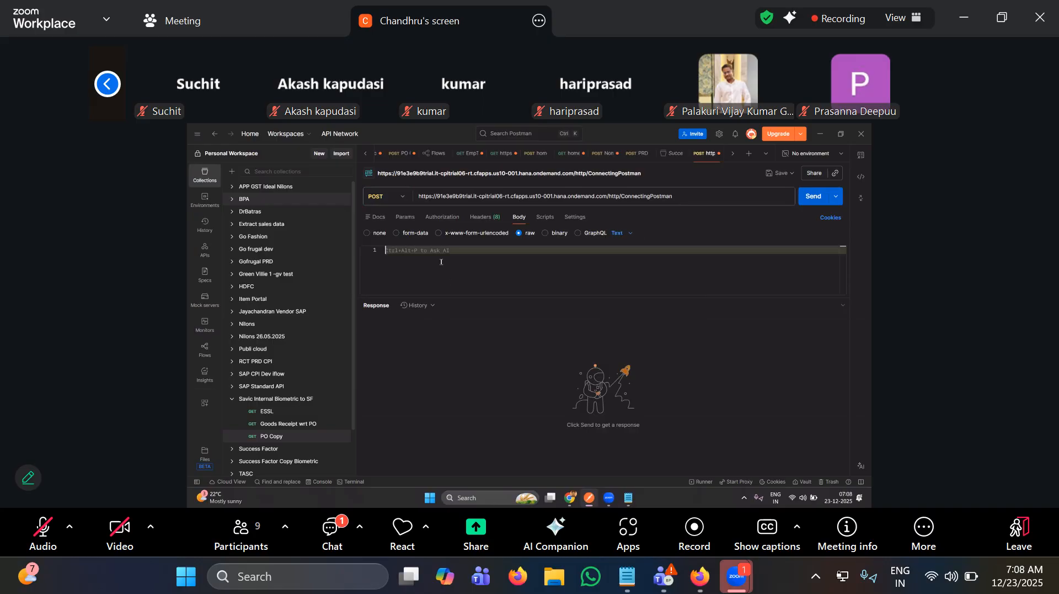
pyautogui.write('H')
pyautogui.write('i')
pyautogui.press('Return')
pyautogui.write('T')
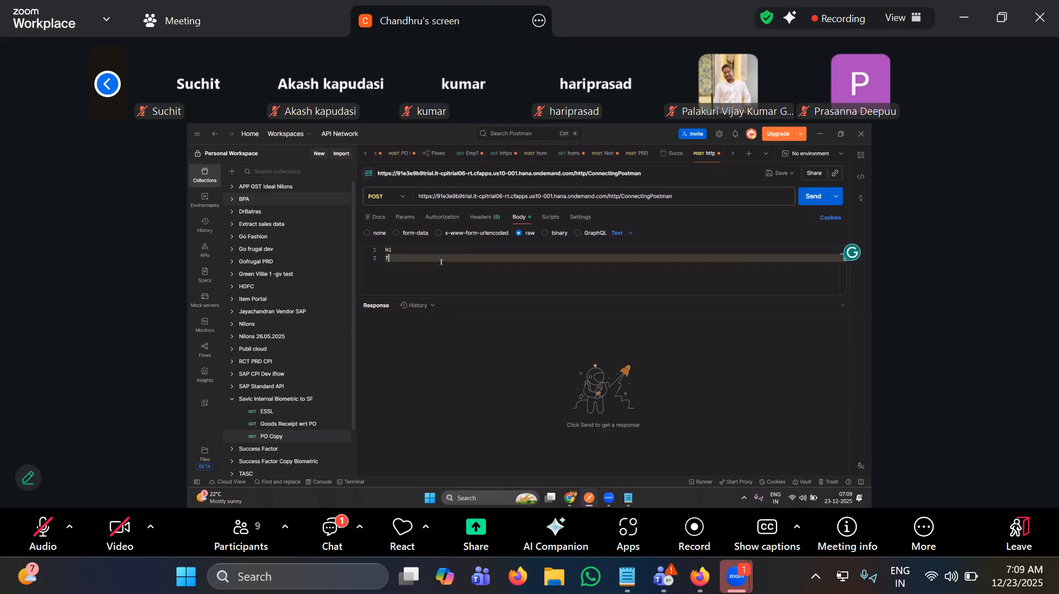
pyautogui.write('his is from Postman')
# - Send the POST request to the ConnectingPostman endpoint and inspect the response status details
pyautogui.moveTo(479, 196); pyautogui.dragTo(485, 193)
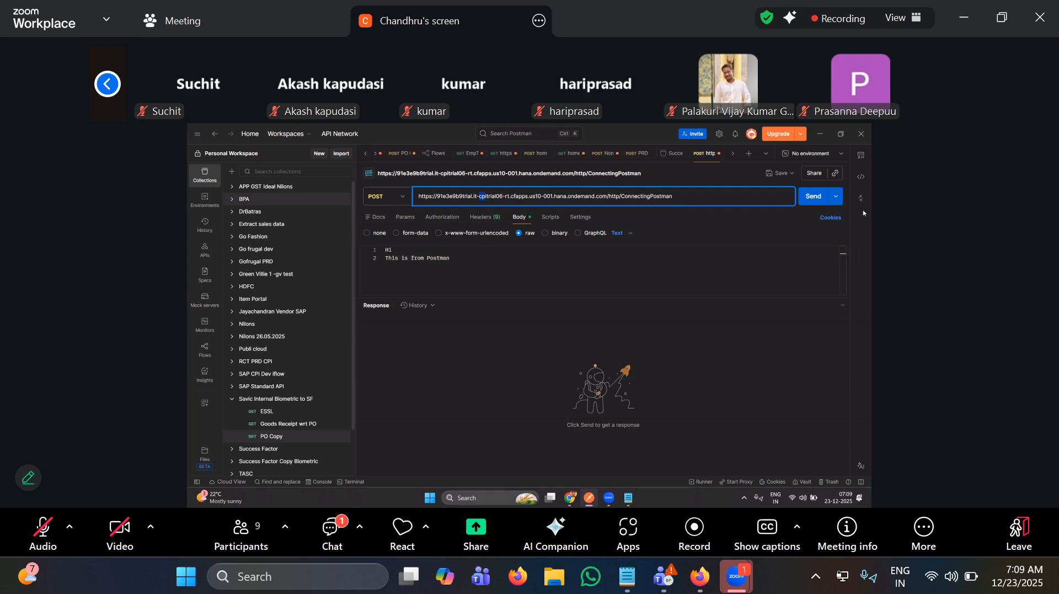
pyautogui.click(828, 204)
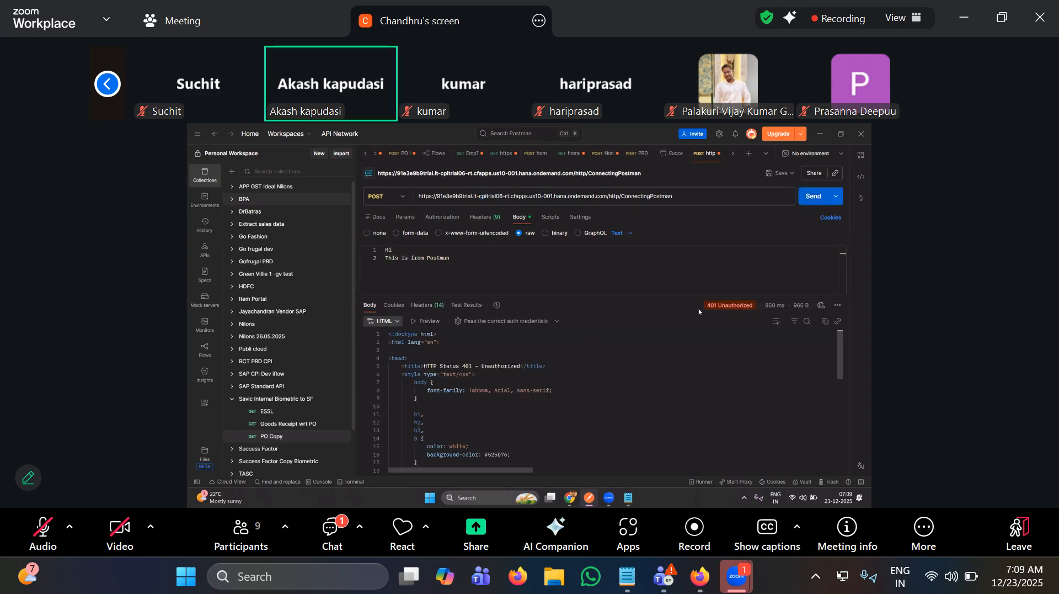
pyautogui.moveTo(725, 307)
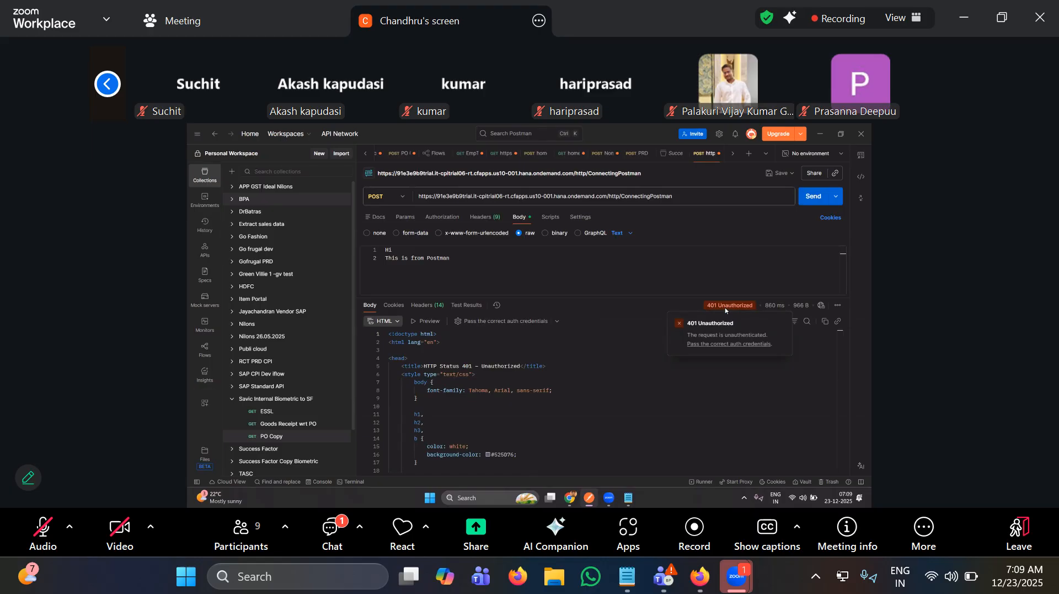
# - Set the authorization type of the ConnectingPostman request to Basic Auth
pyautogui.click(449, 218)
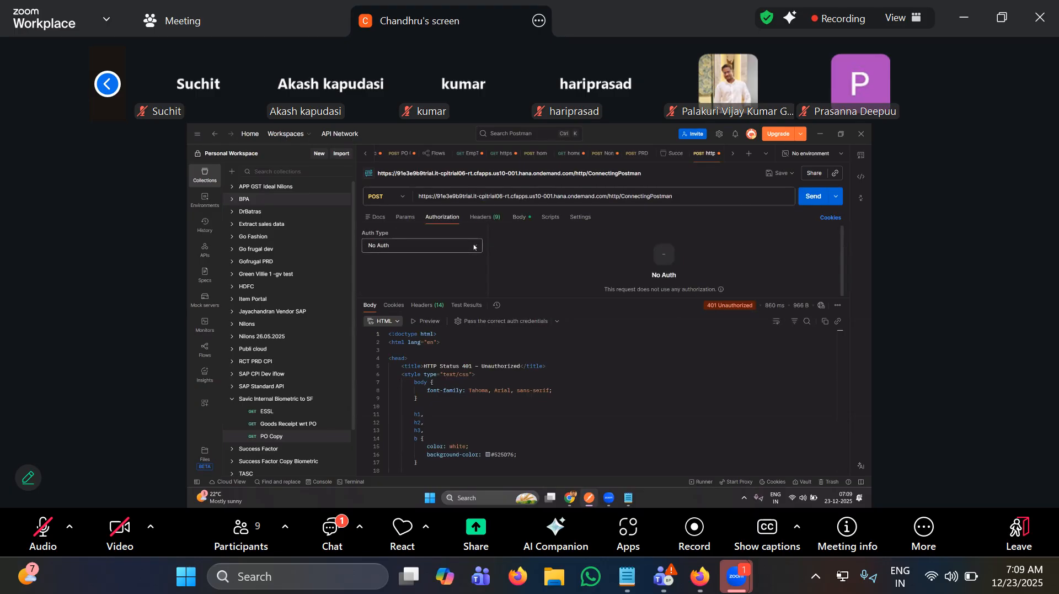
pyautogui.click(470, 246)
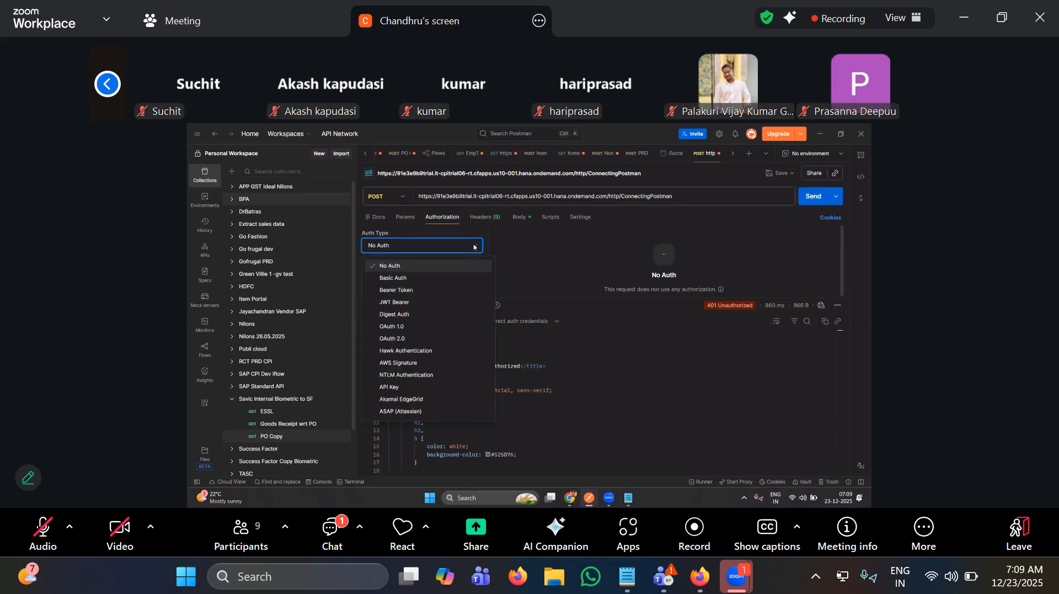
pyautogui.click(405, 280)
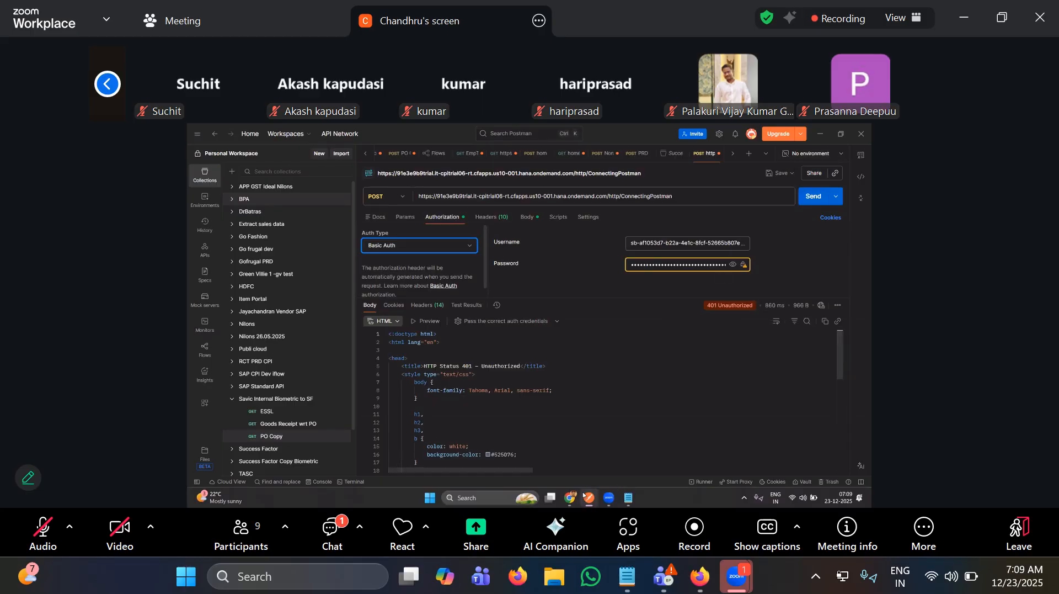
# - Switch to the BTP Cockpit in Chrome and set up a new SAP Process Integration Runtime instance with the integration-flow plan
pyautogui.moveTo(571, 498)
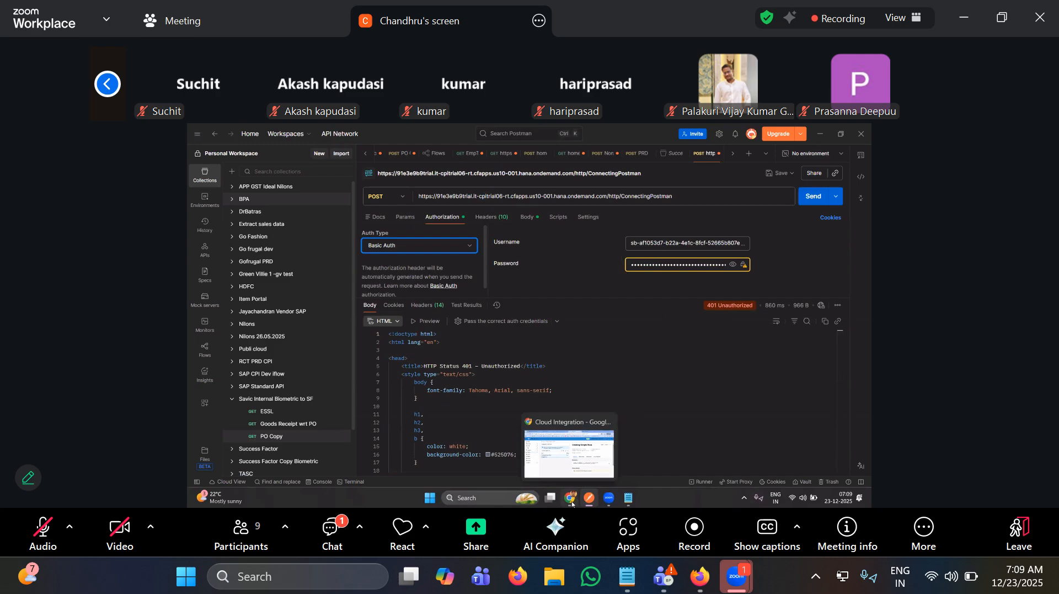
pyautogui.click(571, 469)
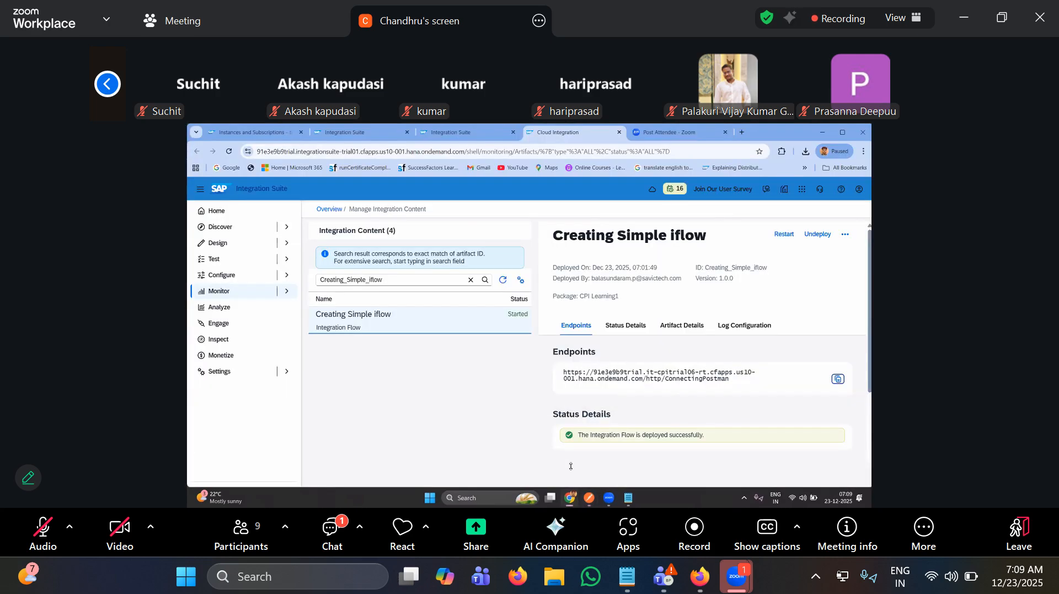
pyautogui.click(353, 132)
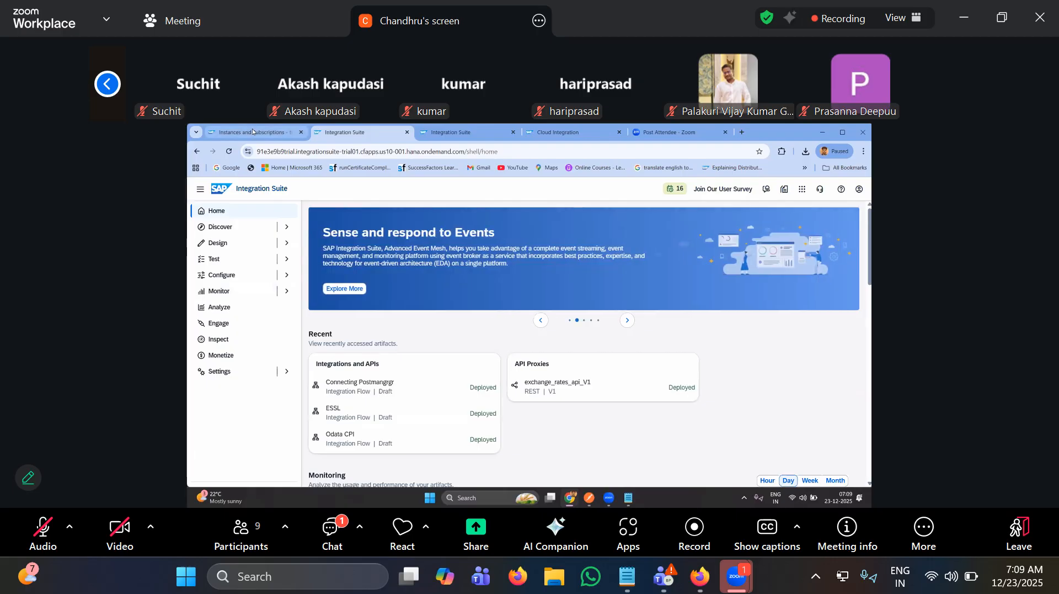
pyautogui.click(252, 132)
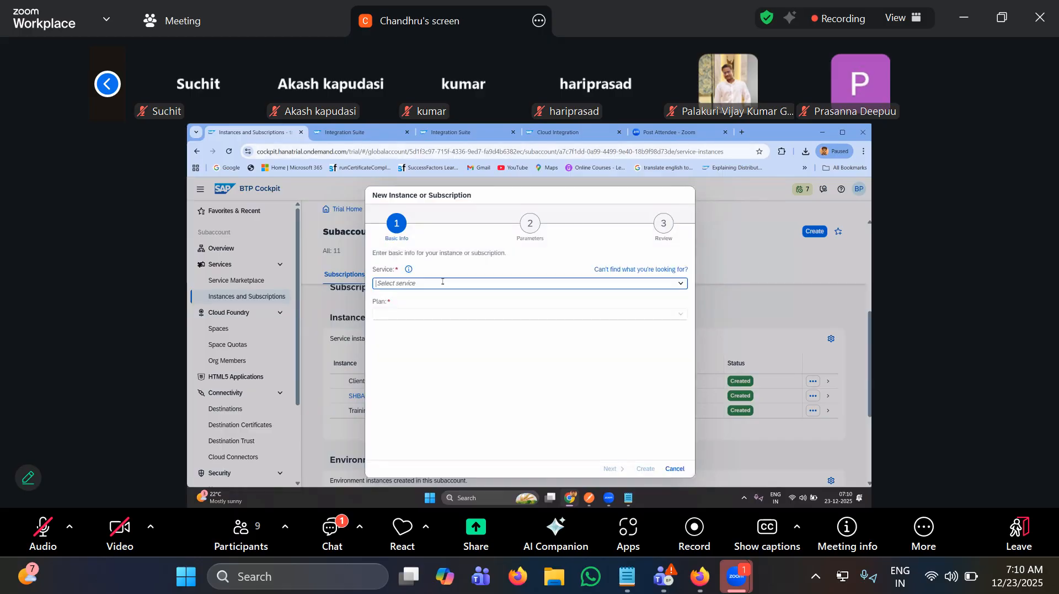
pyautogui.write('process-automation-s... | process-automation')
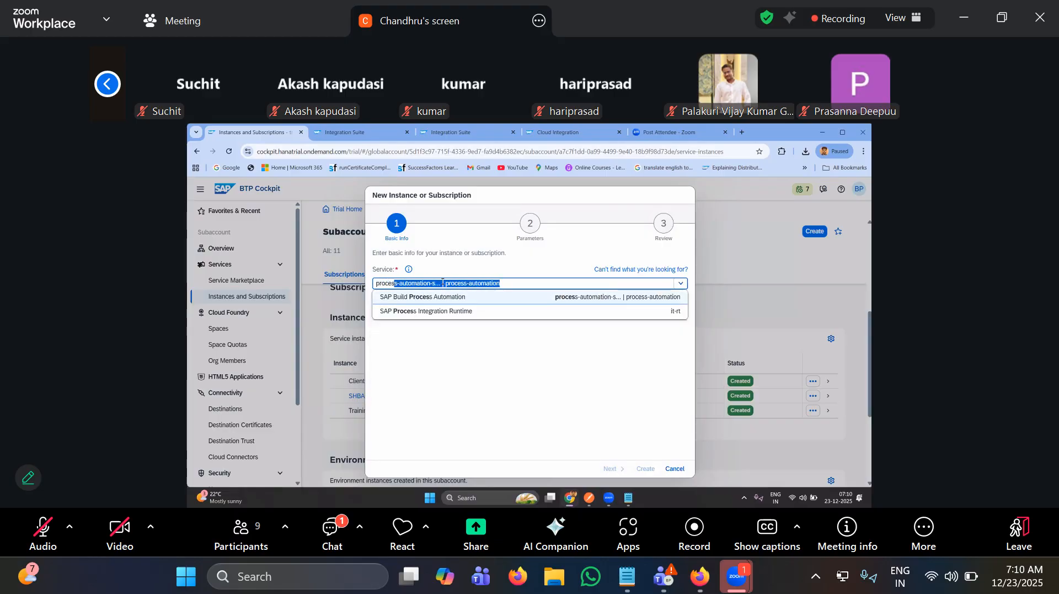
pyautogui.click(459, 316)
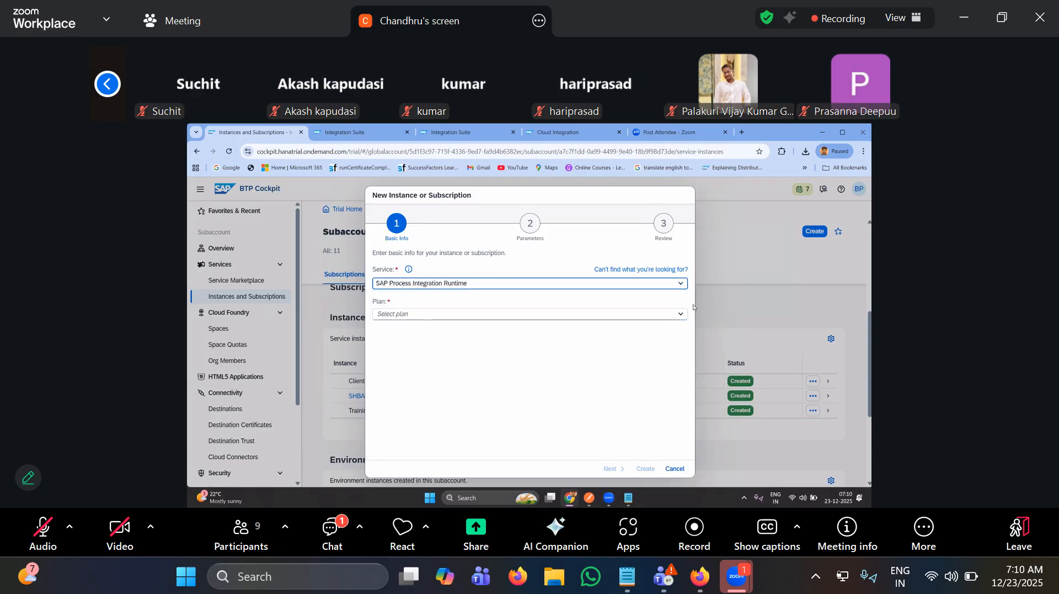
pyautogui.click(681, 314)
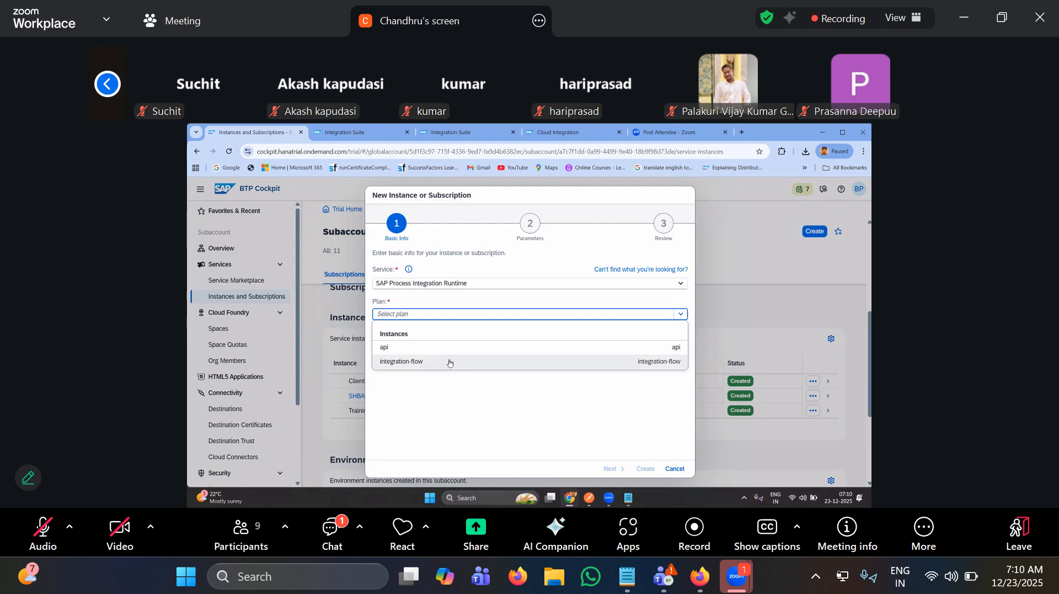
pyautogui.click(449, 363)
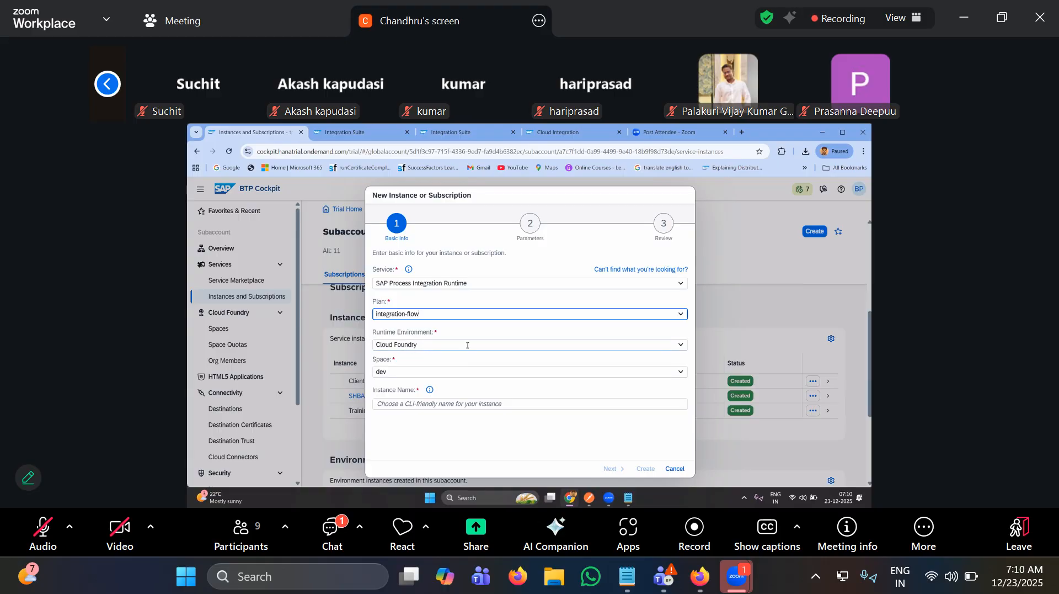
# - Name the new instance Credential and create it in the dev space
pyautogui.click(461, 404)
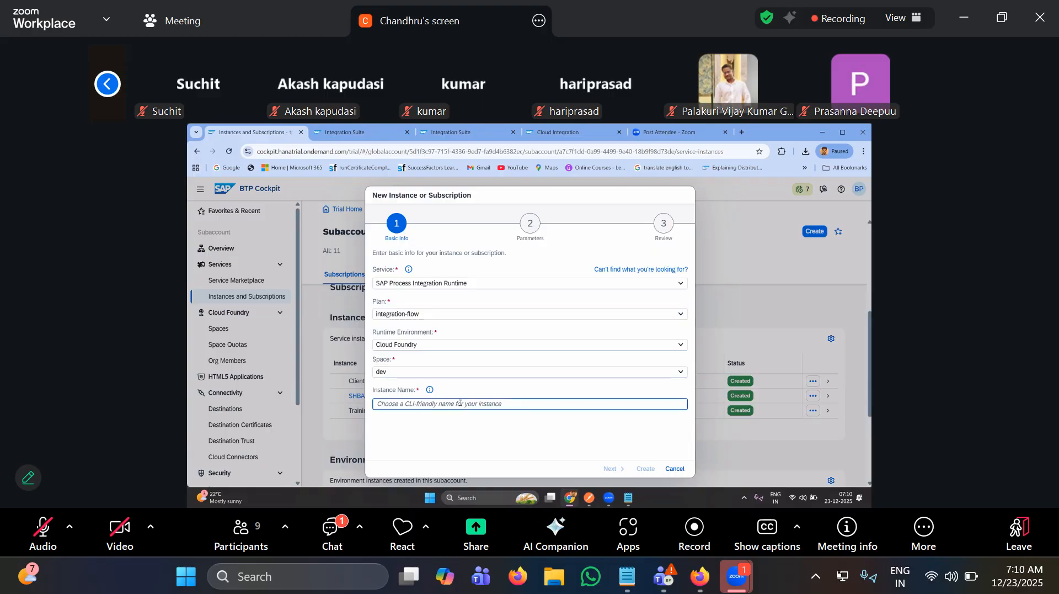
pyautogui.write('Cre')
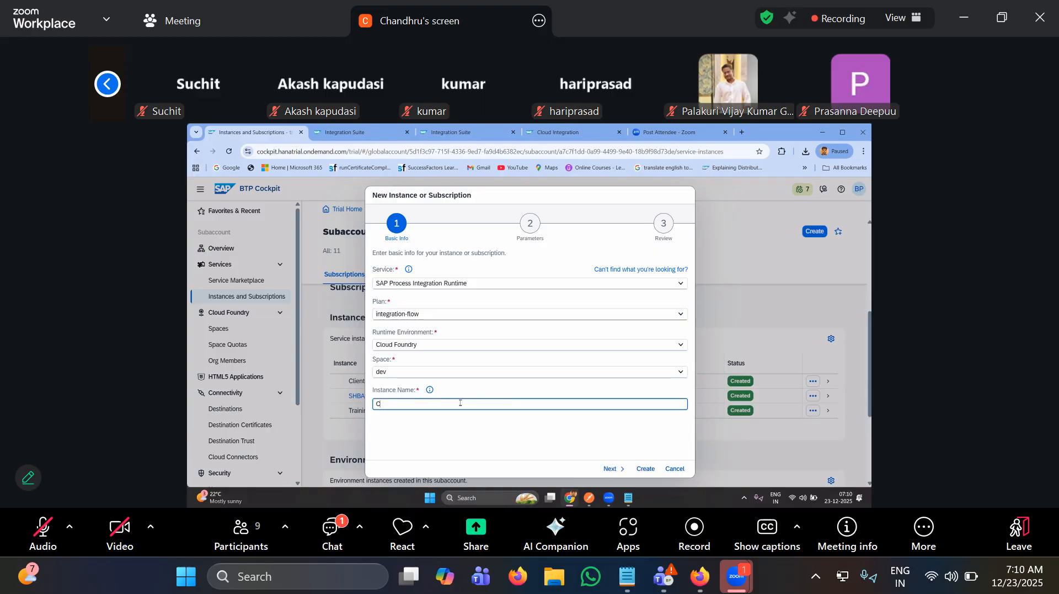
pyautogui.write('dential')
pyautogui.click(646, 468)
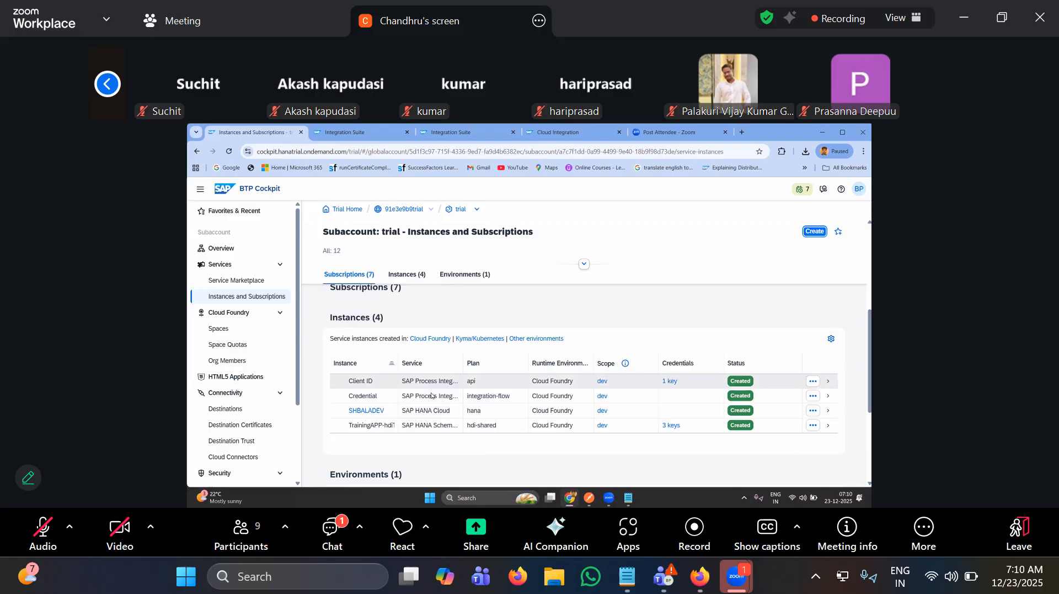
# - Open the details of the Credential instance and go to its service keys
pyautogui.moveTo(464, 363); pyautogui.dragTo(500, 363)
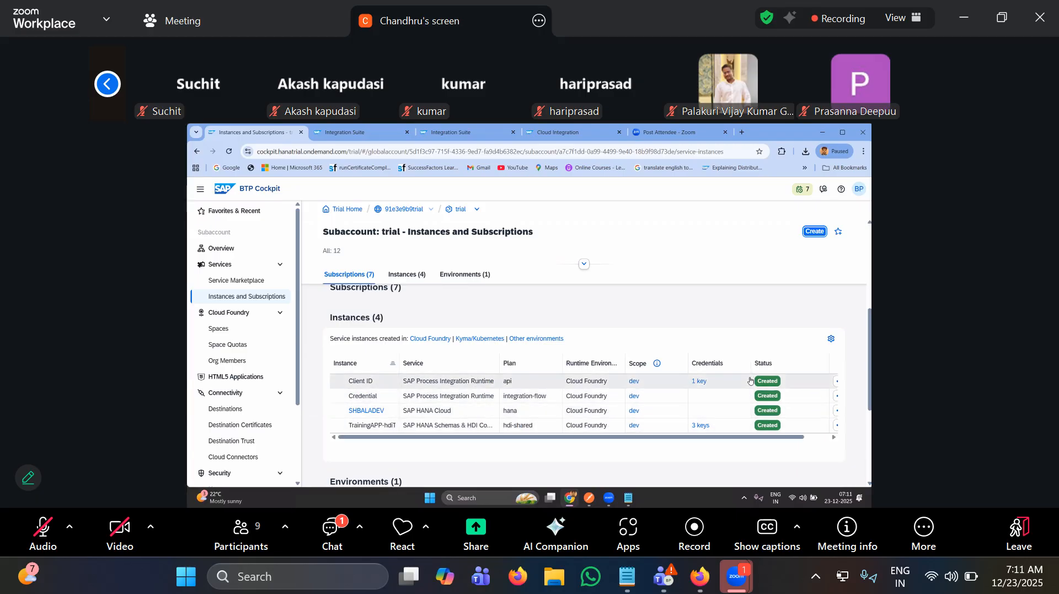
pyautogui.moveTo(500, 356); pyautogui.dragTo(452, 363)
pyautogui.click(826, 396)
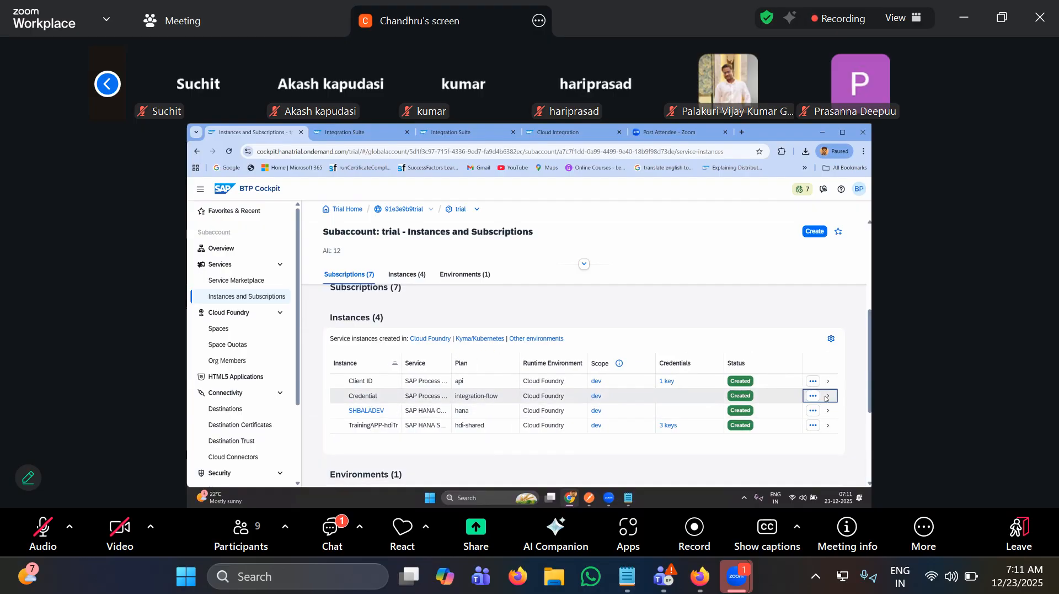
pyautogui.scroll(-2, 662, 420)
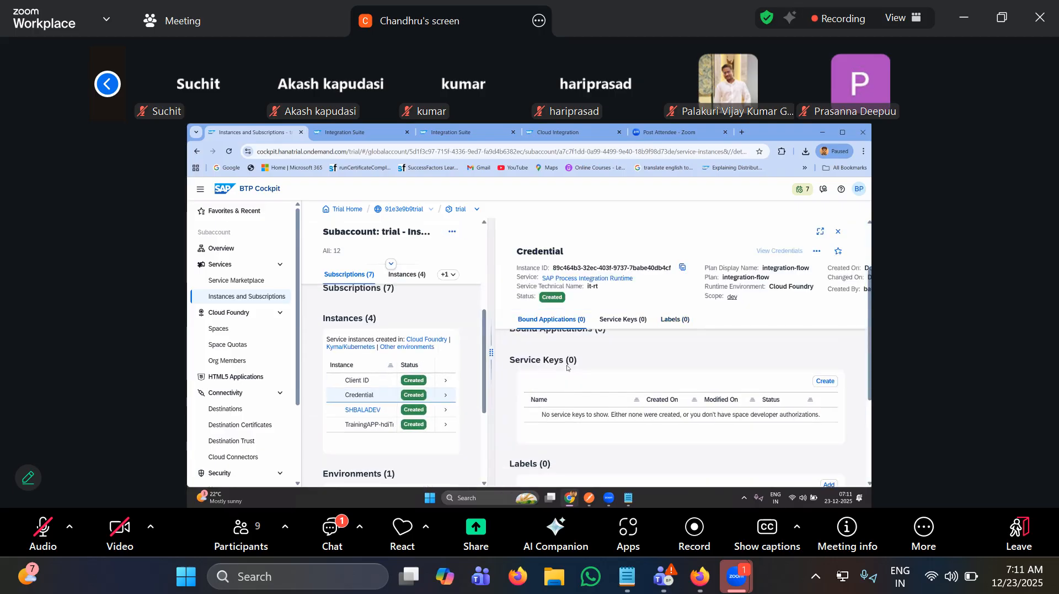
pyautogui.moveTo(509, 360); pyautogui.dragTo(575, 364)
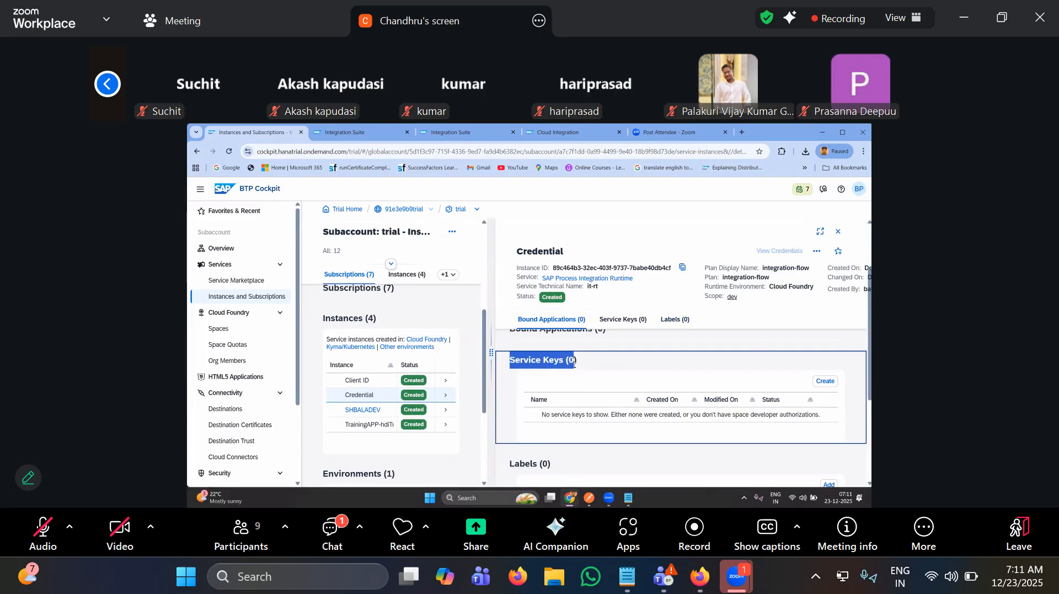
# - Create a service key named Iflow Credential for the Credential instance, with key type ClientId/Secret
pyautogui.click(825, 381)
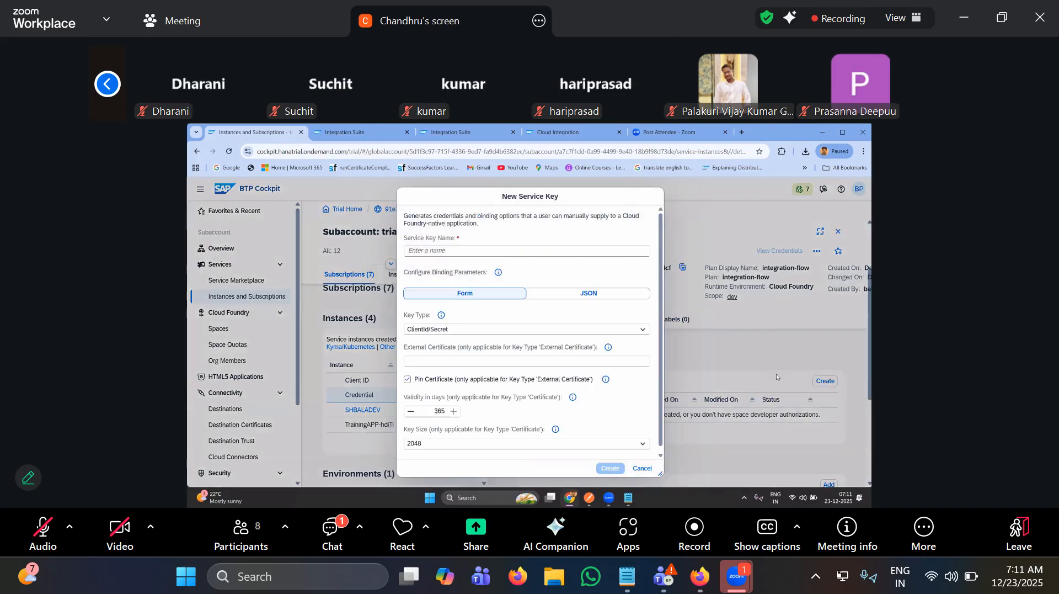
pyautogui.click(461, 251)
pyautogui.write('CPI')
pyautogui.press('BackSpace')
pyautogui.press('BackSpace')
pyautogui.press('BackSpace')
pyautogui.write('Iflow')
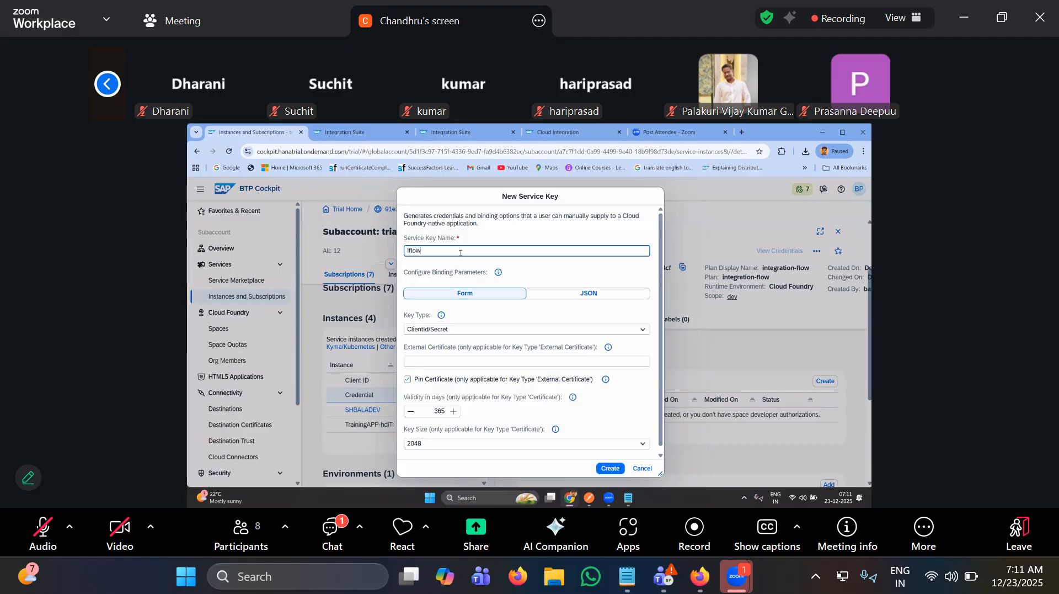
pyautogui.write(' Credential')
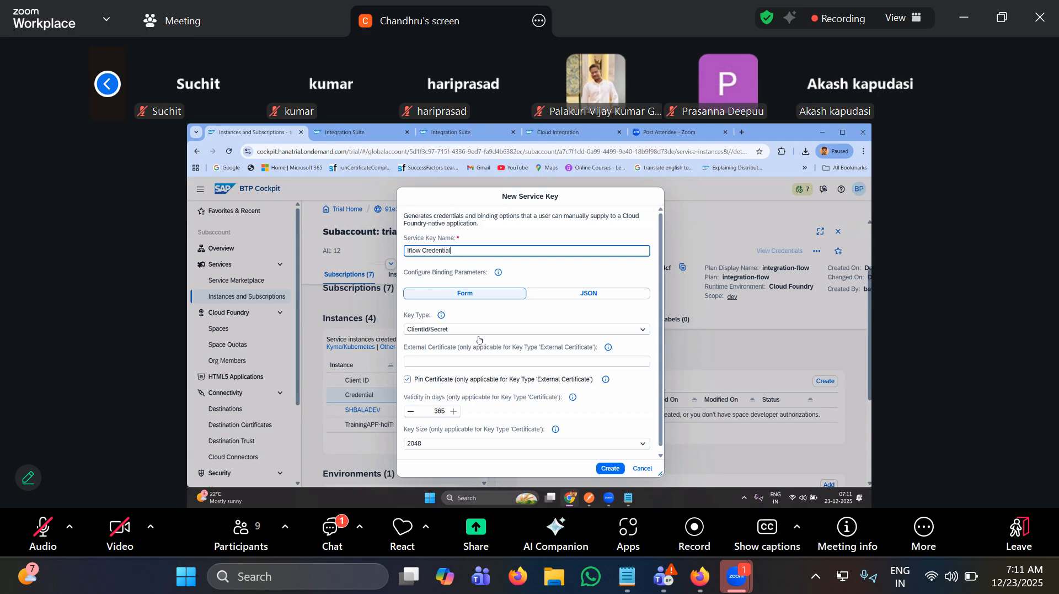
pyautogui.click(615, 468)
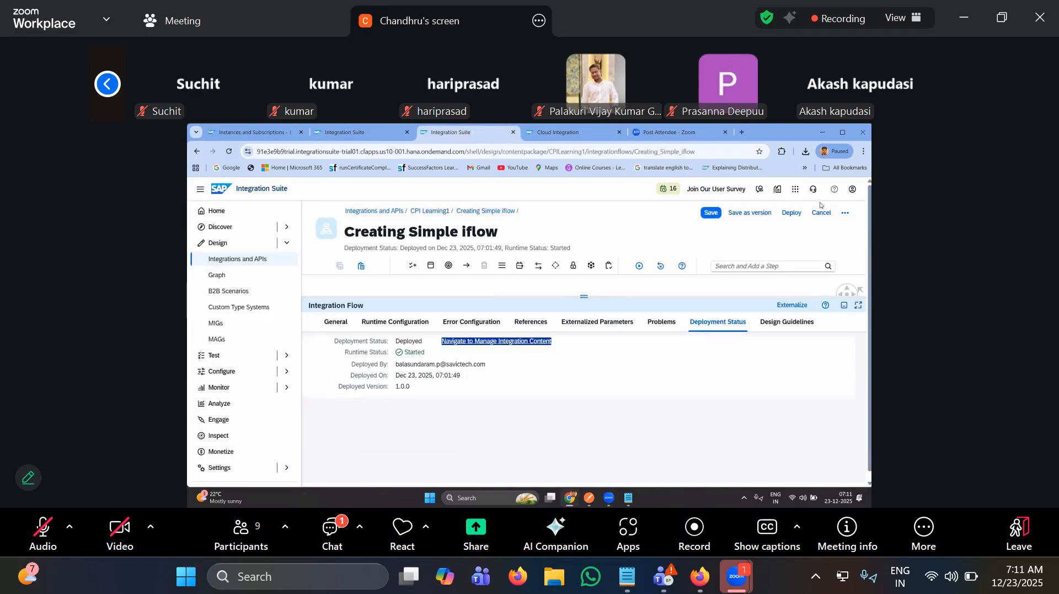
# - Open the SAP CPI Helper extension from the Creating Simple iflow design page
pyautogui.click(782, 151)
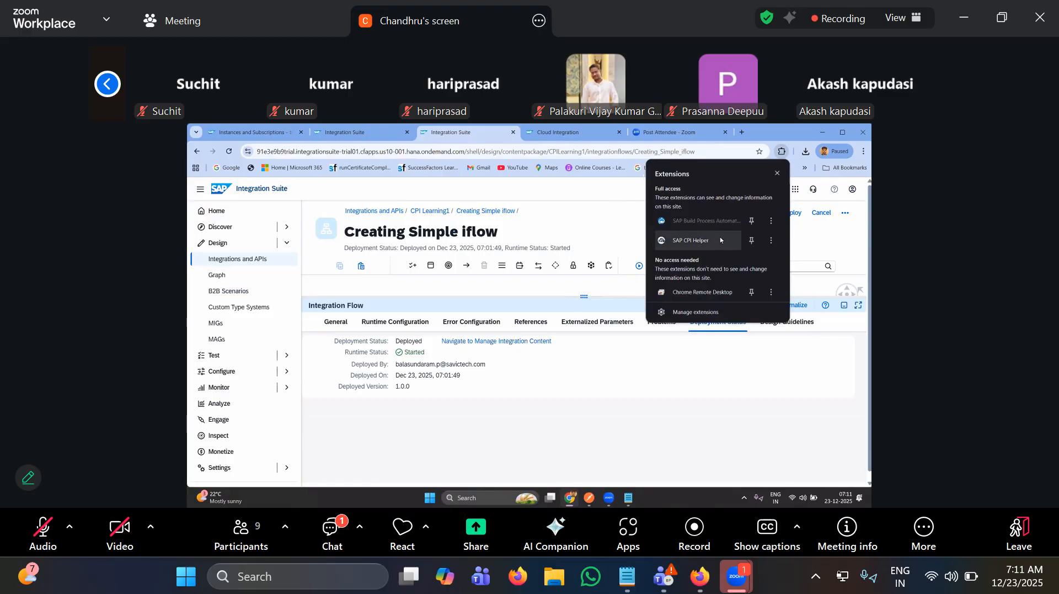
pyautogui.press('Escape')
pyautogui.click(766, 152)
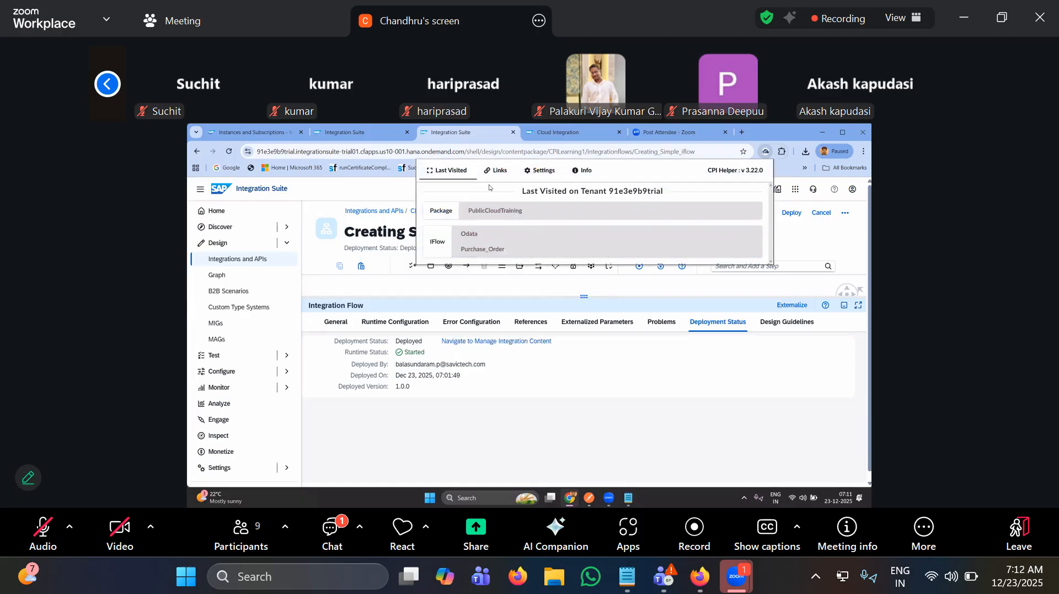
# - Open the PublicCloudTraining package through CPI Helper on the Integration Suite home page and view its Odata CPI flow
pyautogui.click(361, 132)
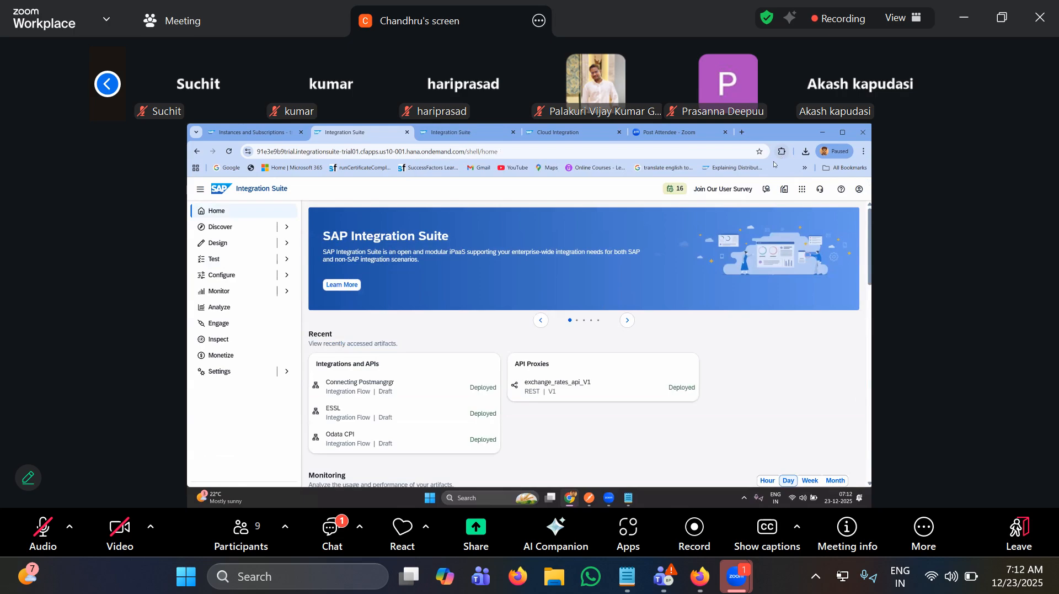
pyautogui.click(782, 151)
pyautogui.click(713, 246)
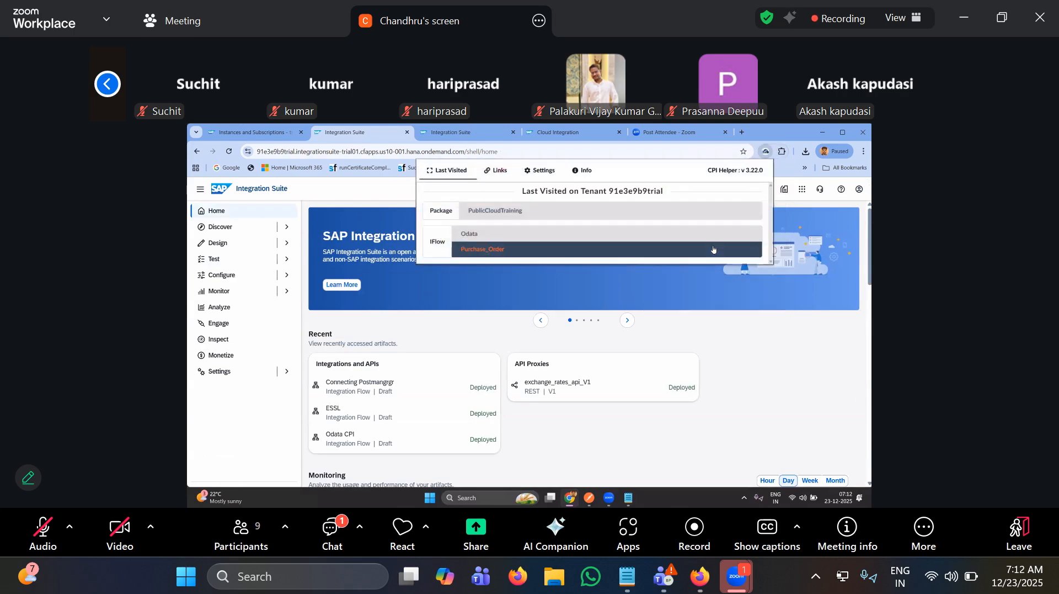
pyautogui.click(627, 211)
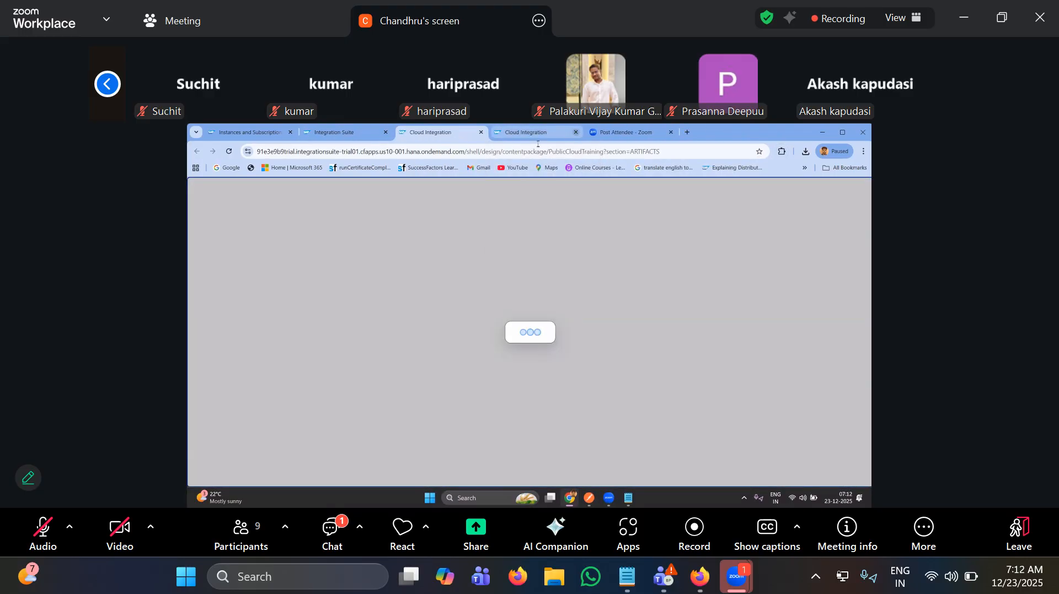
pyautogui.click(576, 133)
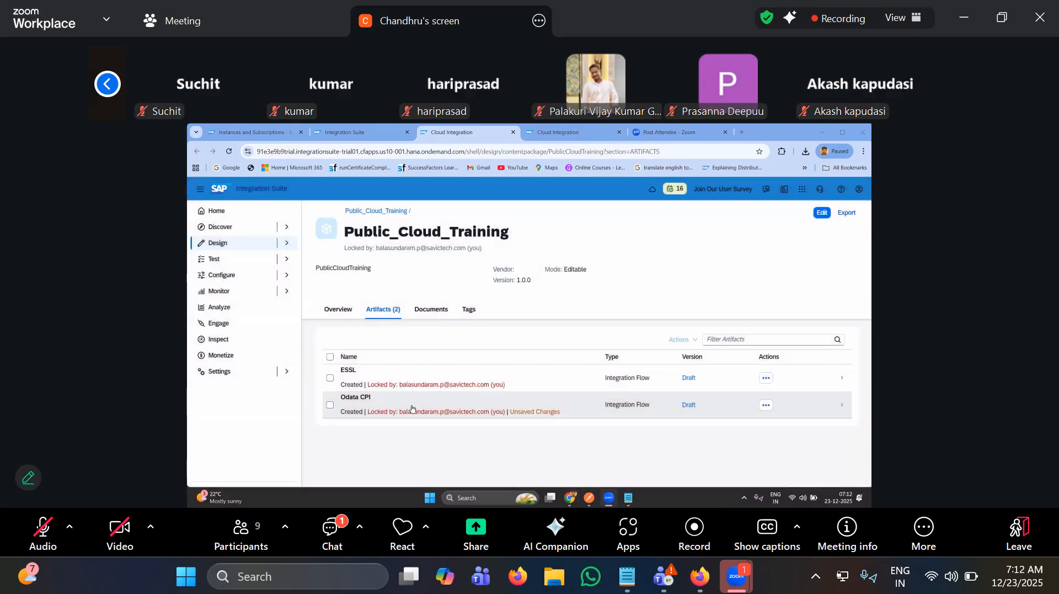
pyautogui.click(412, 409)
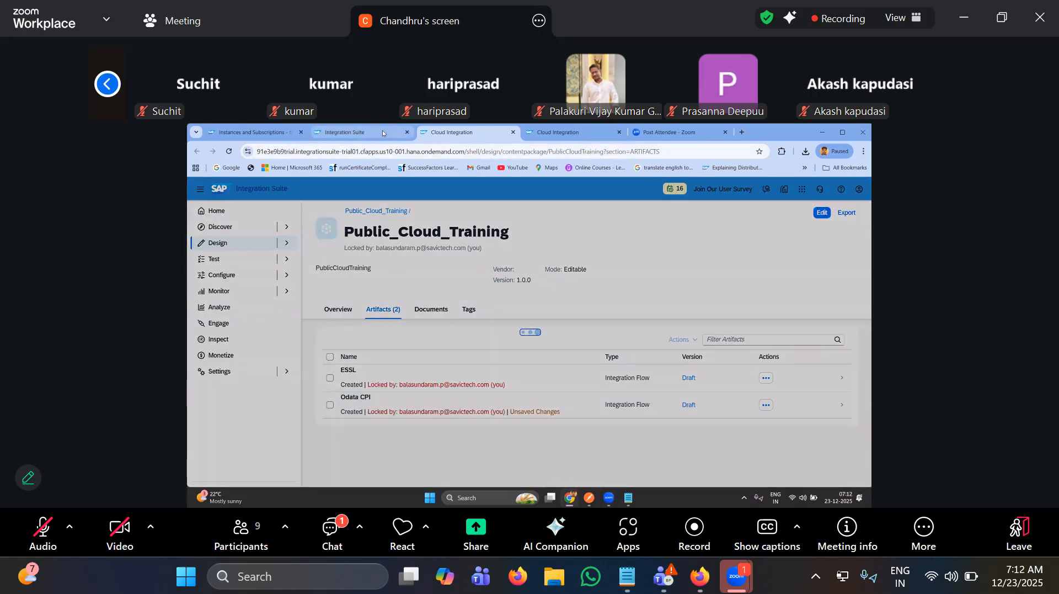
# - Open the Integrations and APIs package list in Integration Suite and bring up CPI Helper there
pyautogui.click(383, 133)
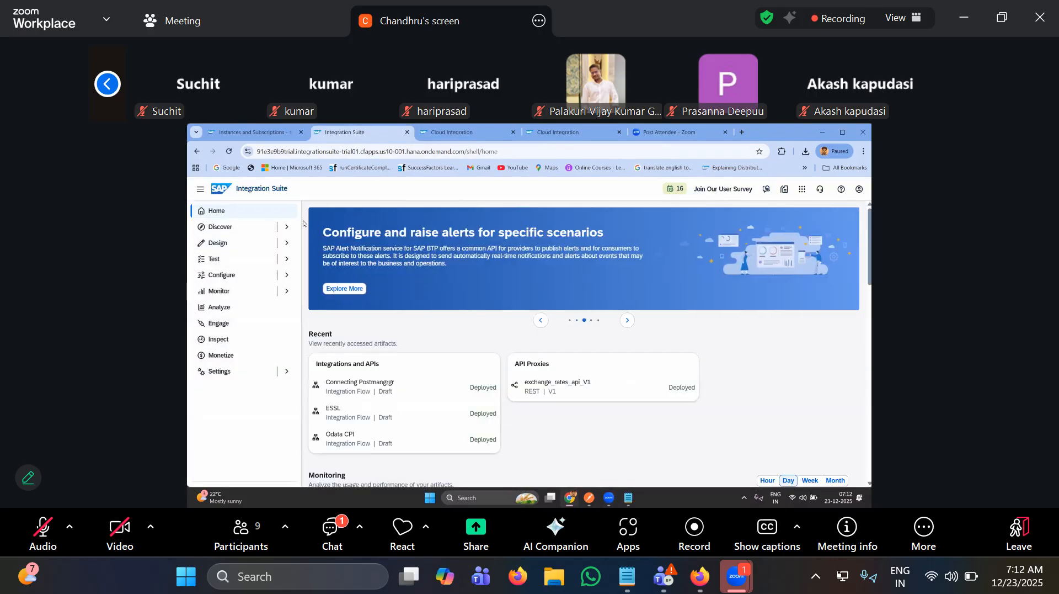
pyautogui.click(286, 243)
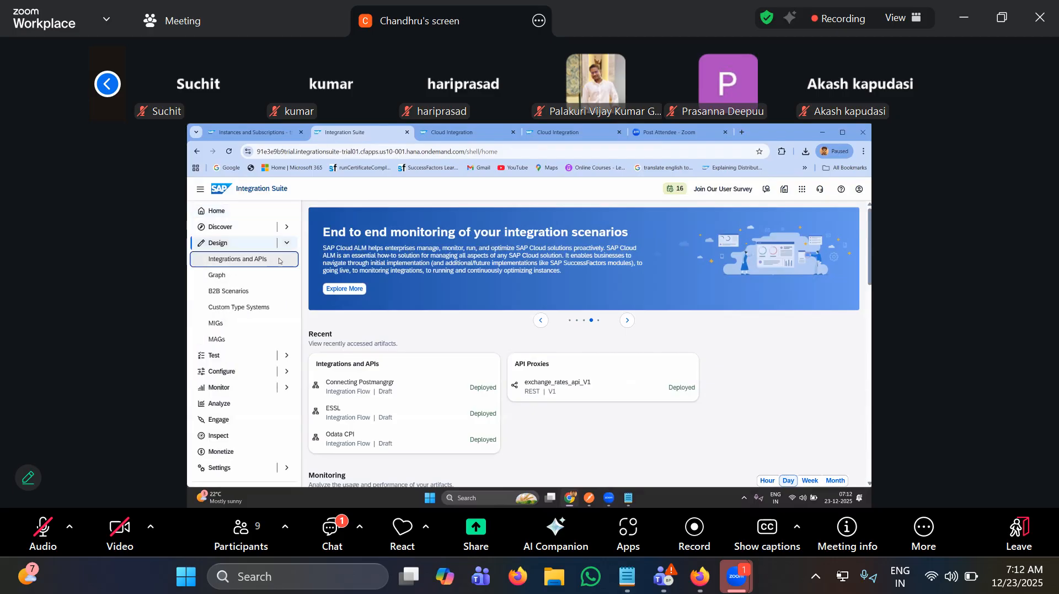
pyautogui.click(279, 259)
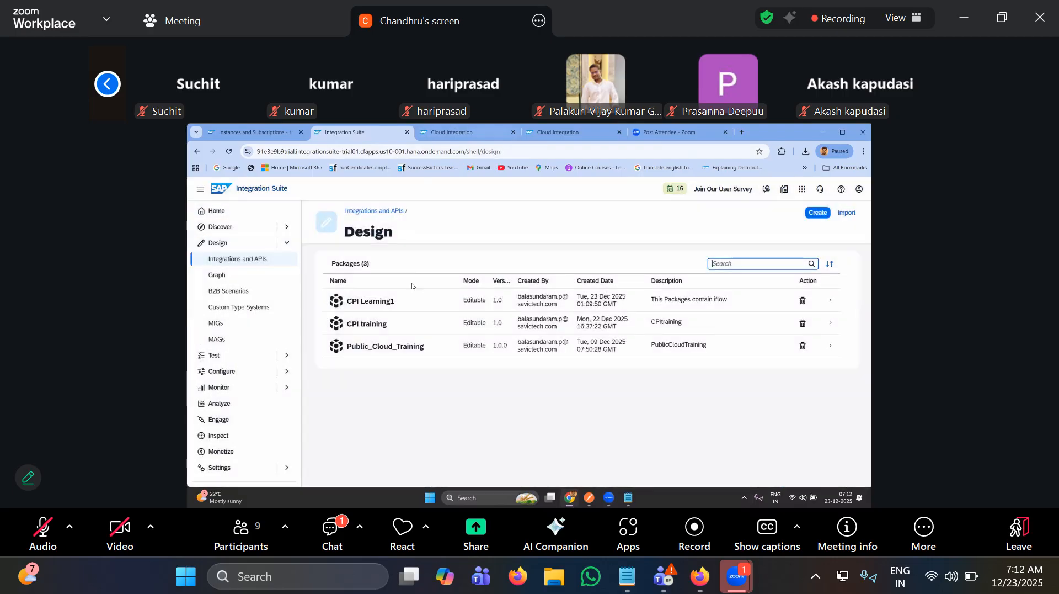
pyautogui.click(781, 152)
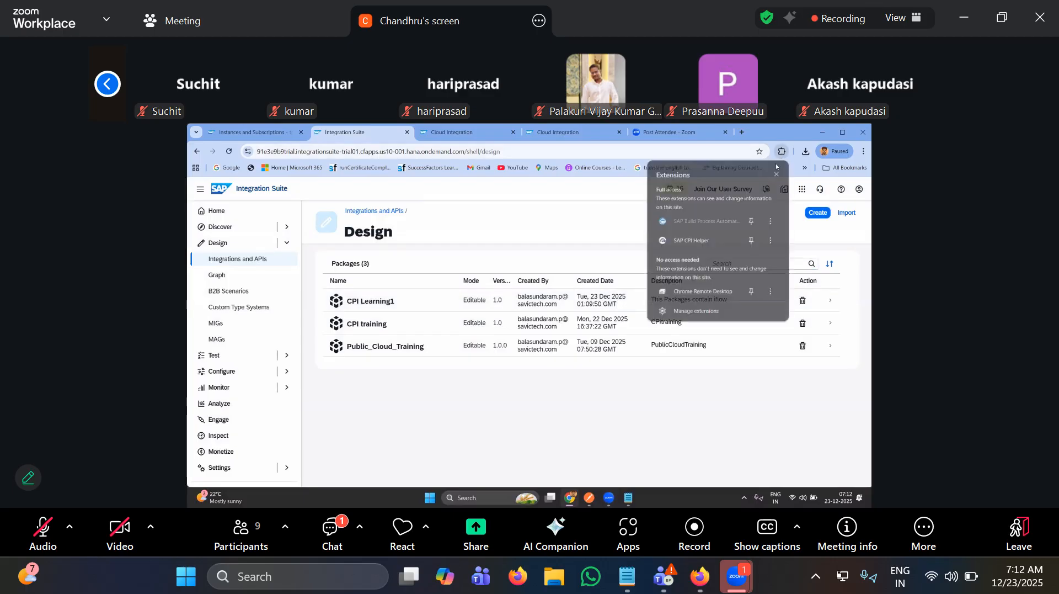
pyautogui.click(710, 249)
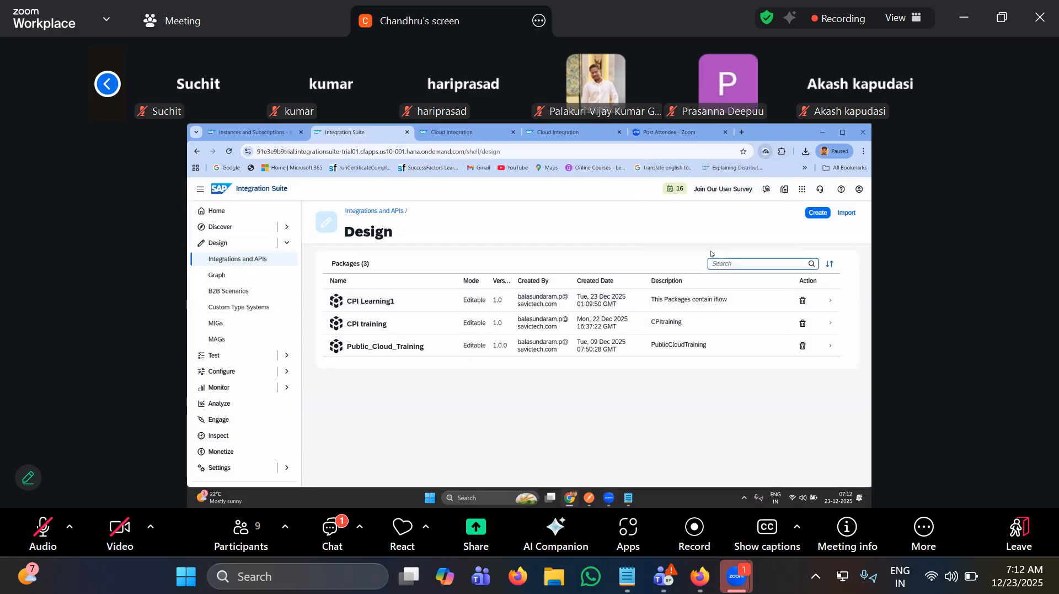
pyautogui.click(766, 151)
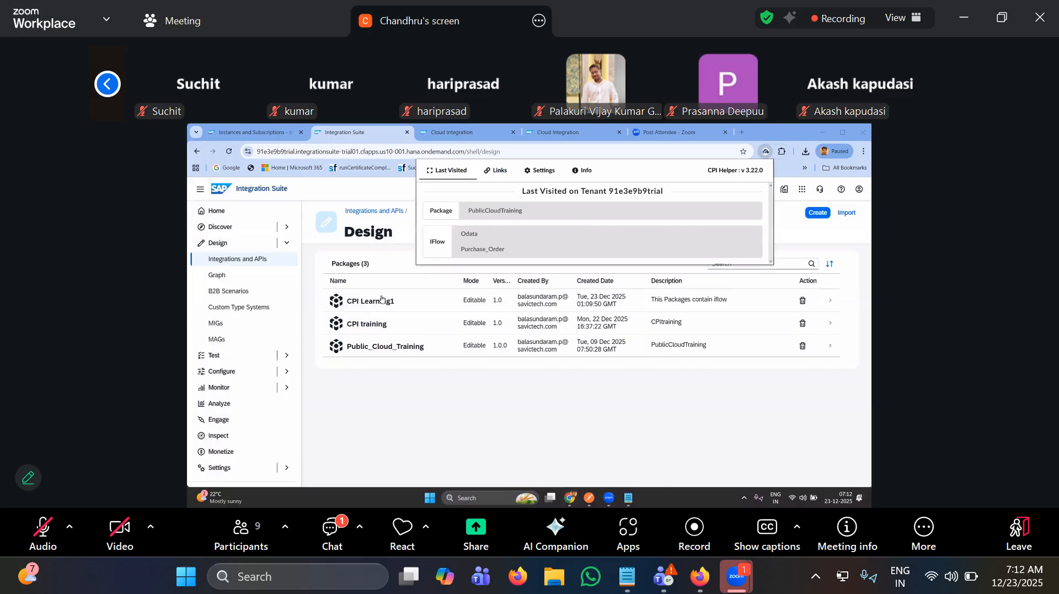
# - Close the Odata CPI flow and open the CPI Learning1 package, returning to the deployed Creating Simple iflow page
pyautogui.click(452, 133)
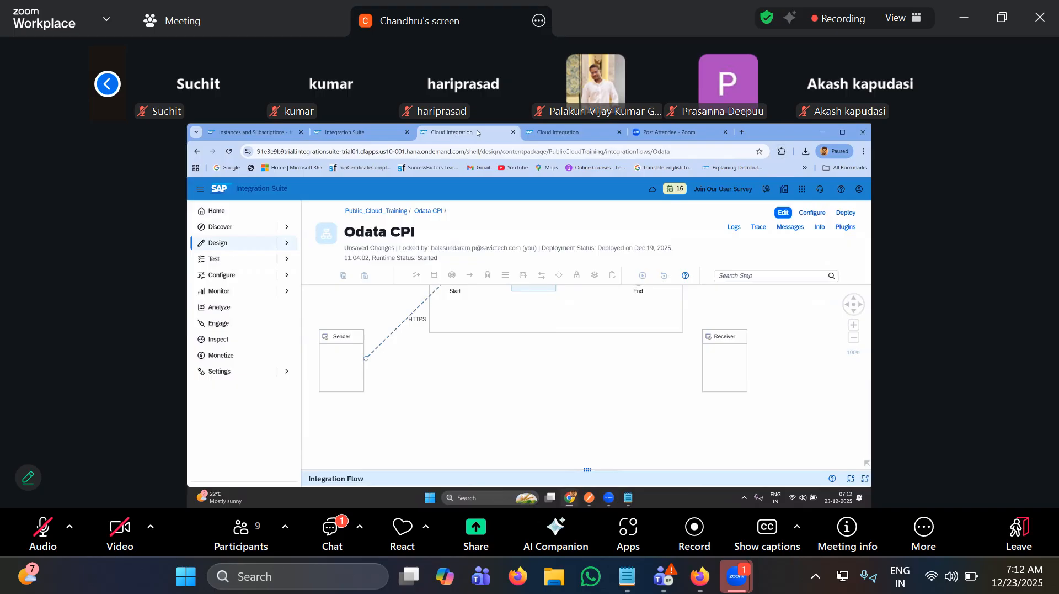
pyautogui.click(513, 133)
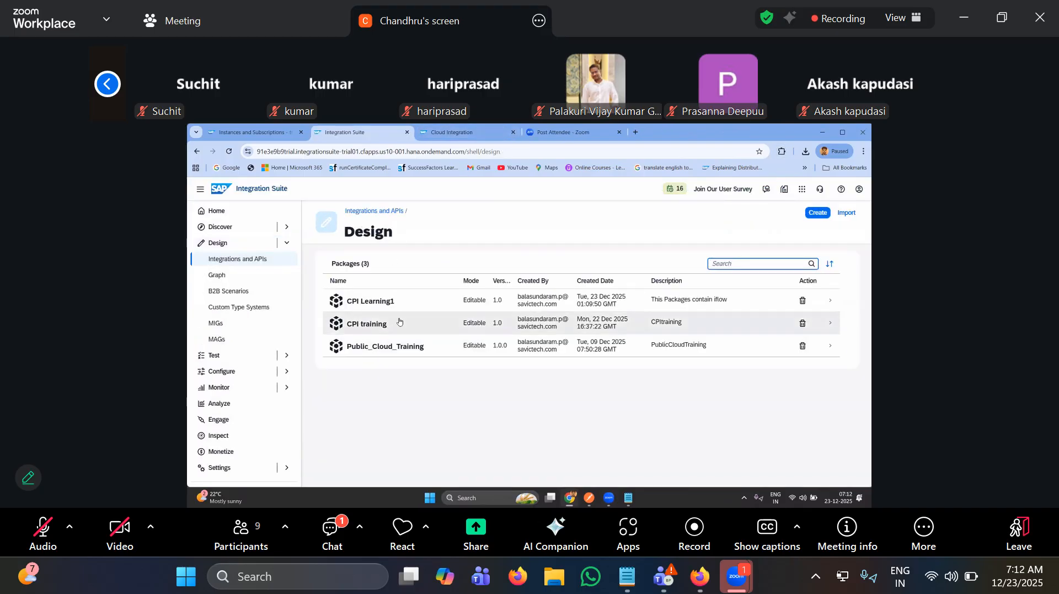
pyautogui.click(411, 301)
pyautogui.click(475, 132)
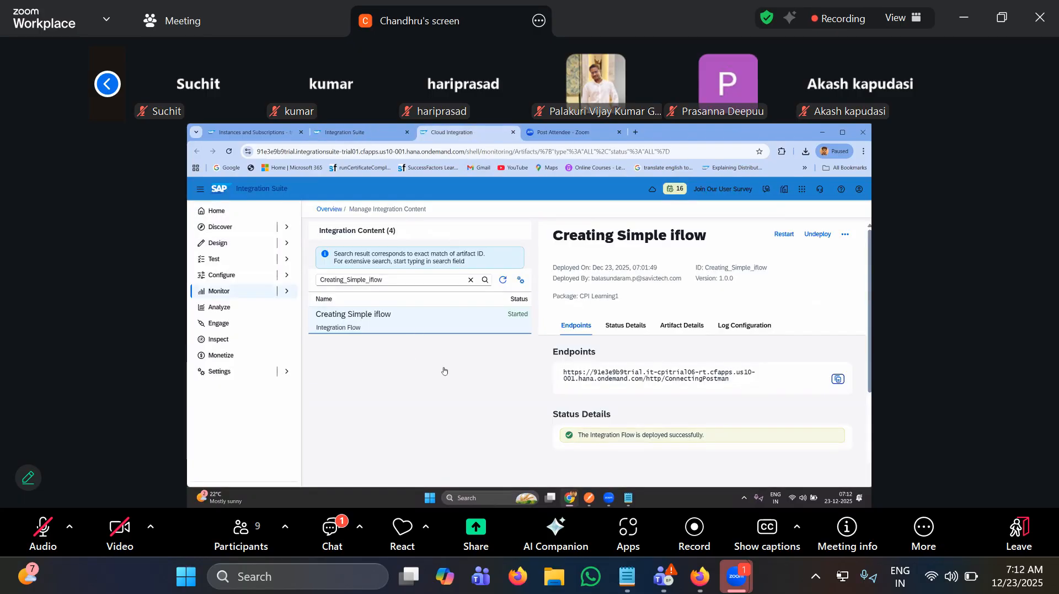
# - Open the Iflow Credential service key of the Credential instance in BTP Cockpit and locate its client ID and client secret
pyautogui.click(257, 134)
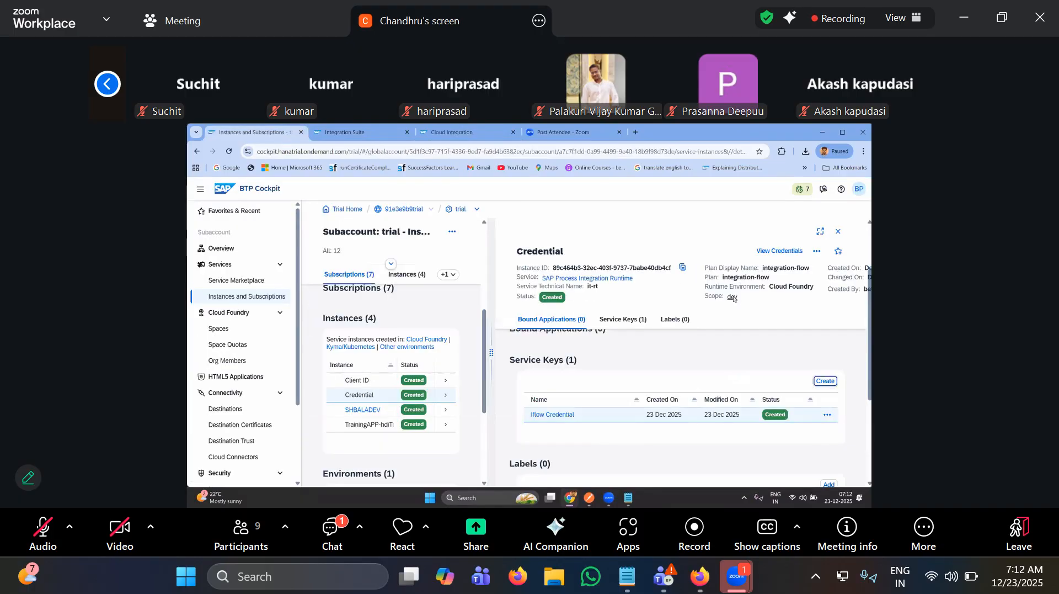
pyautogui.click(753, 341)
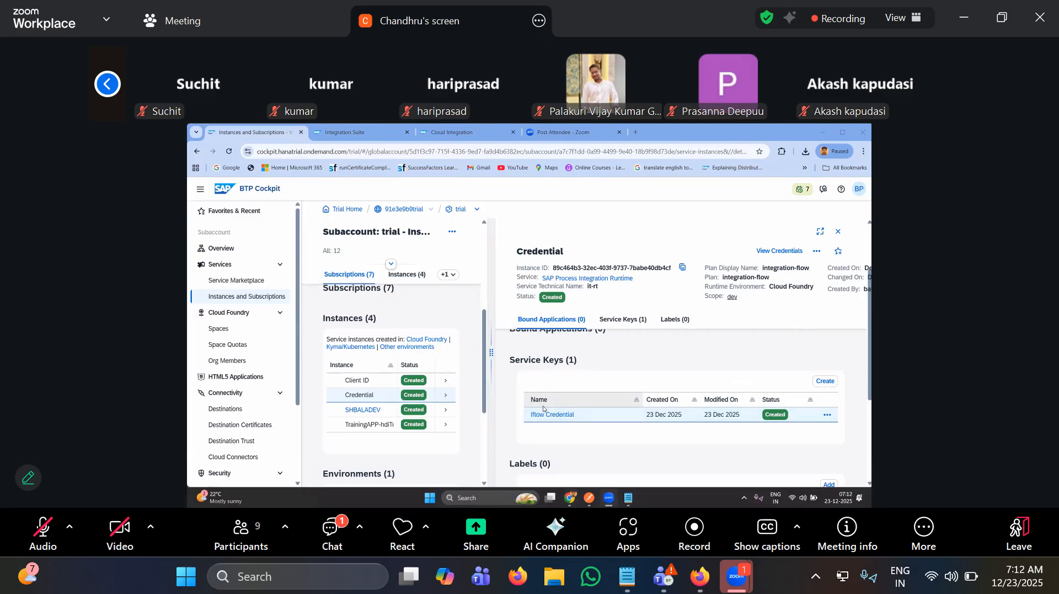
pyautogui.click(827, 414)
pyautogui.click(838, 436)
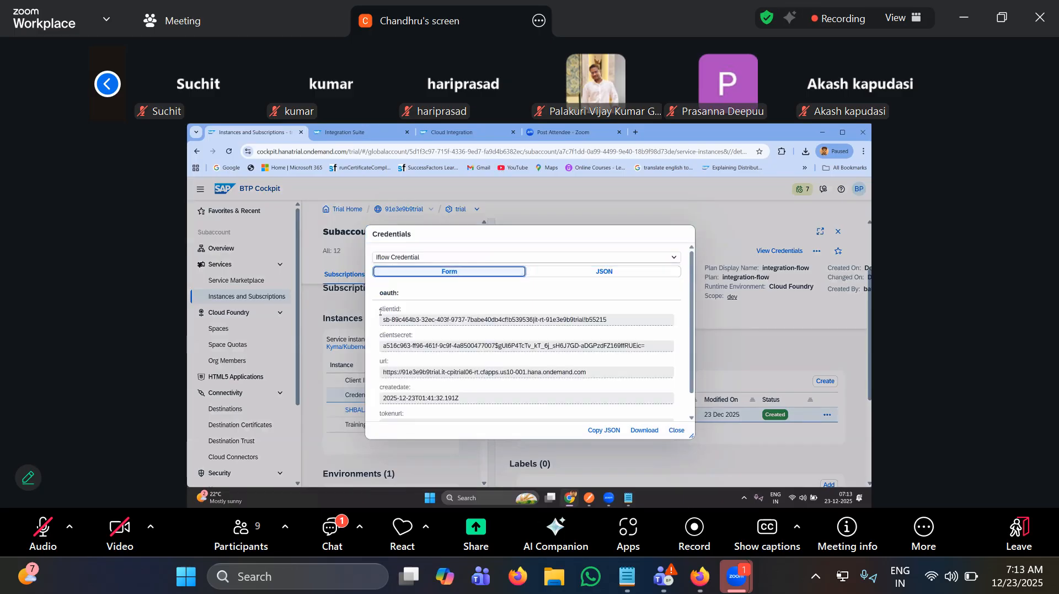
pyautogui.moveTo(376, 336); pyautogui.dragTo(432, 338)
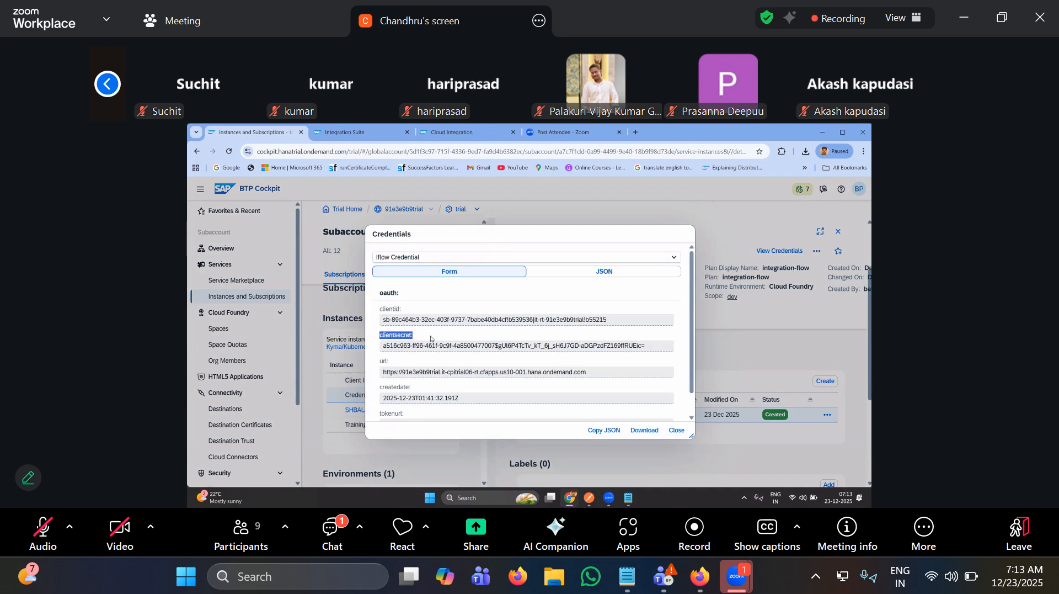
pyautogui.moveTo(384, 320); pyautogui.dragTo(623, 313)
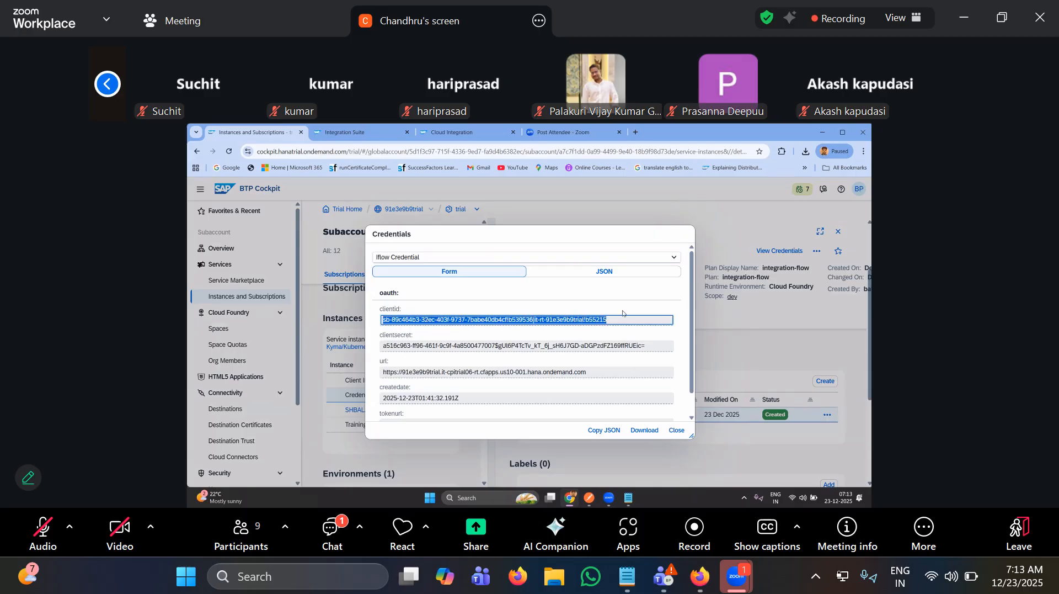
# - Review the Creating Simple iflow design and its deployed content page, returning to the service key credentials in BTP Cockpit
pyautogui.click(456, 132)
pyautogui.click(364, 132)
pyautogui.click(383, 295)
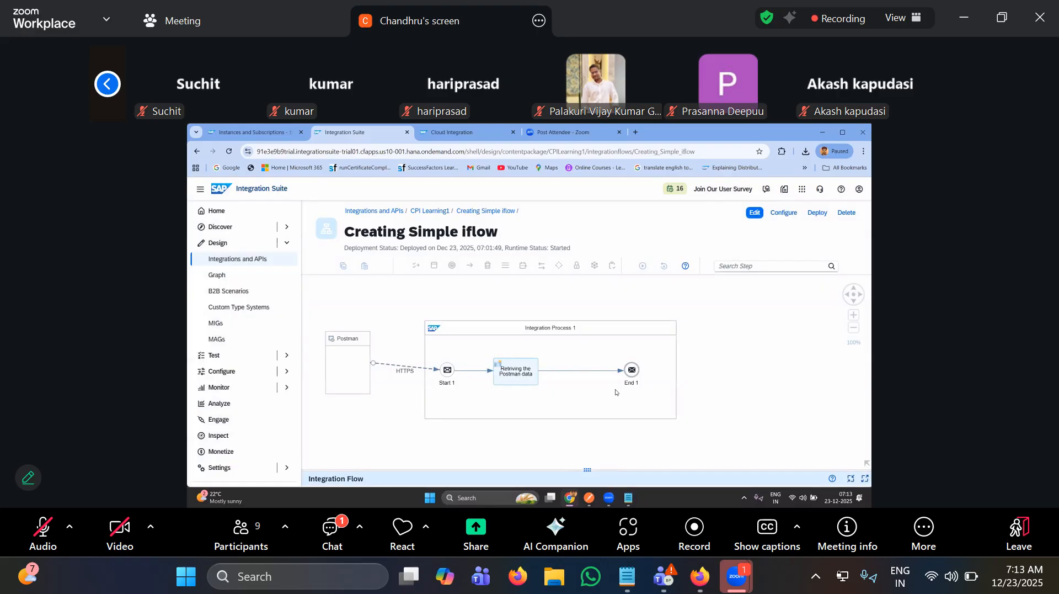
pyautogui.click(254, 133)
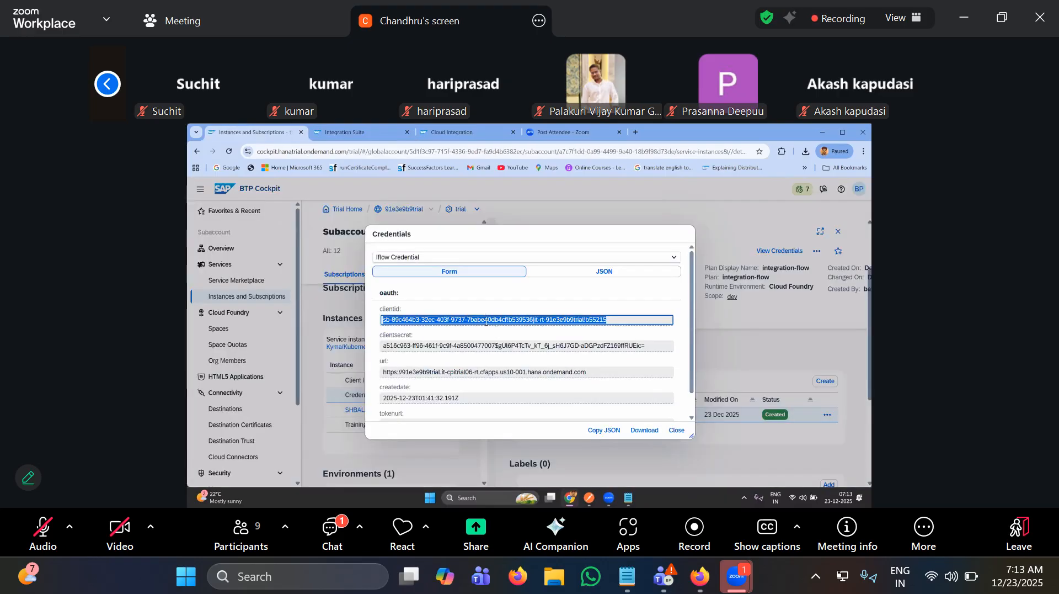
pyautogui.click(465, 131)
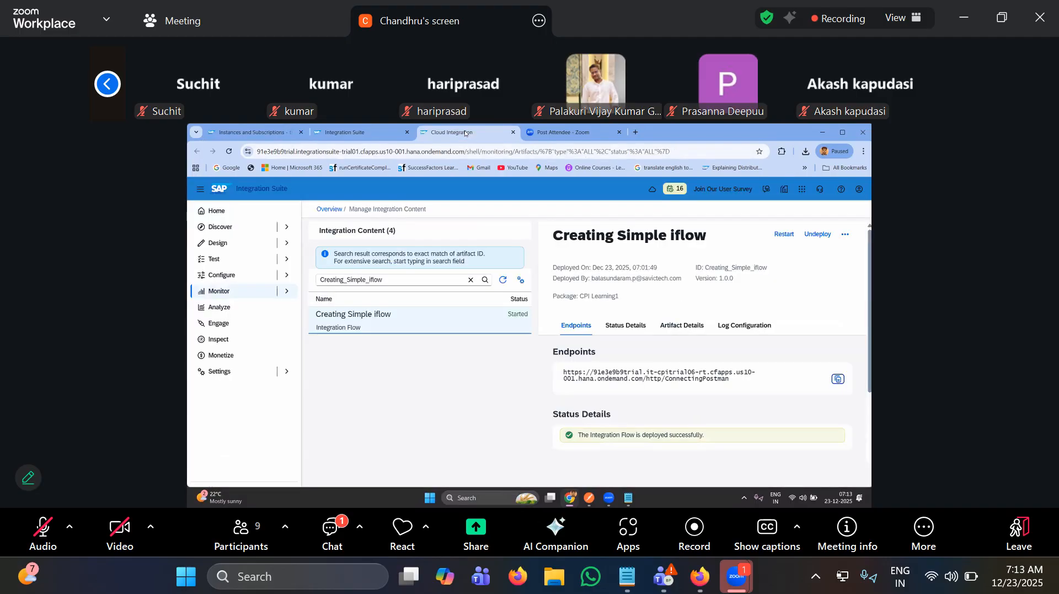
pyautogui.click(372, 133)
pyautogui.click(254, 133)
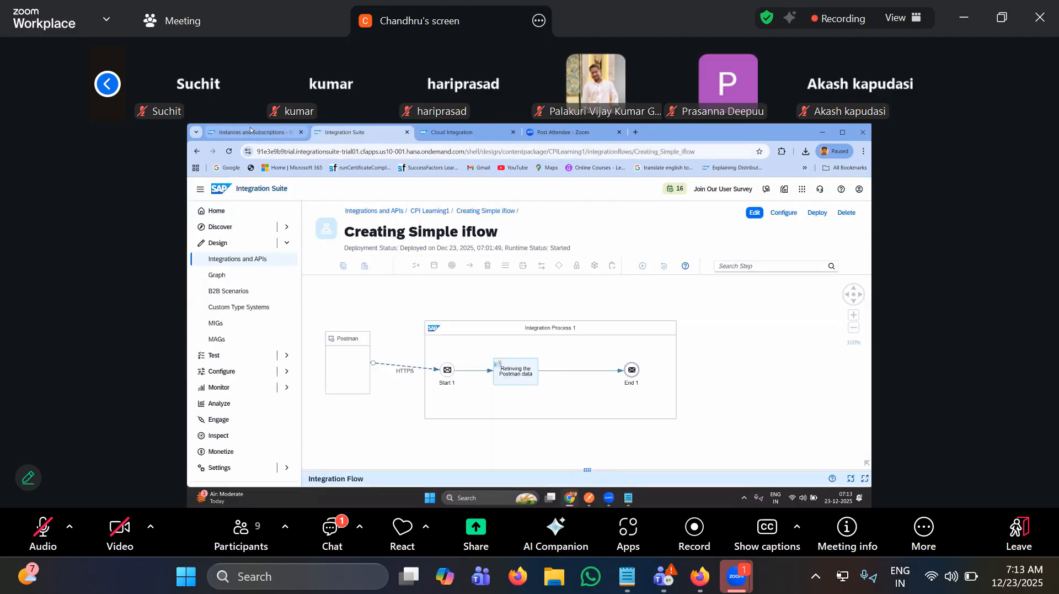
# - Copy the client ID from the Iflow Credential service key details
pyautogui.tripleClick(469, 349)
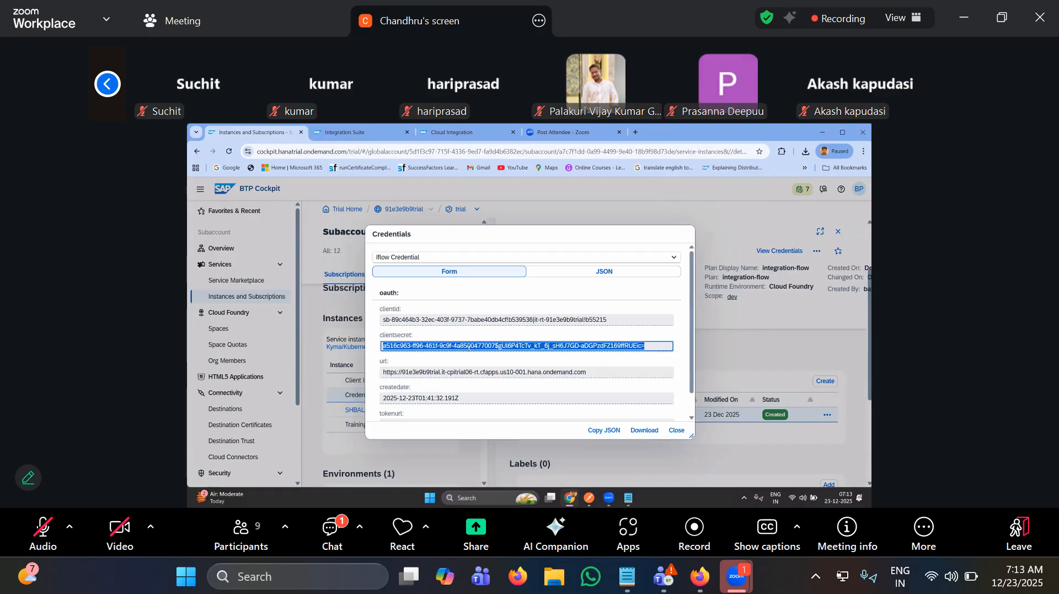
pyautogui.tripleClick(393, 319)
pyautogui.tripleClick(392, 308)
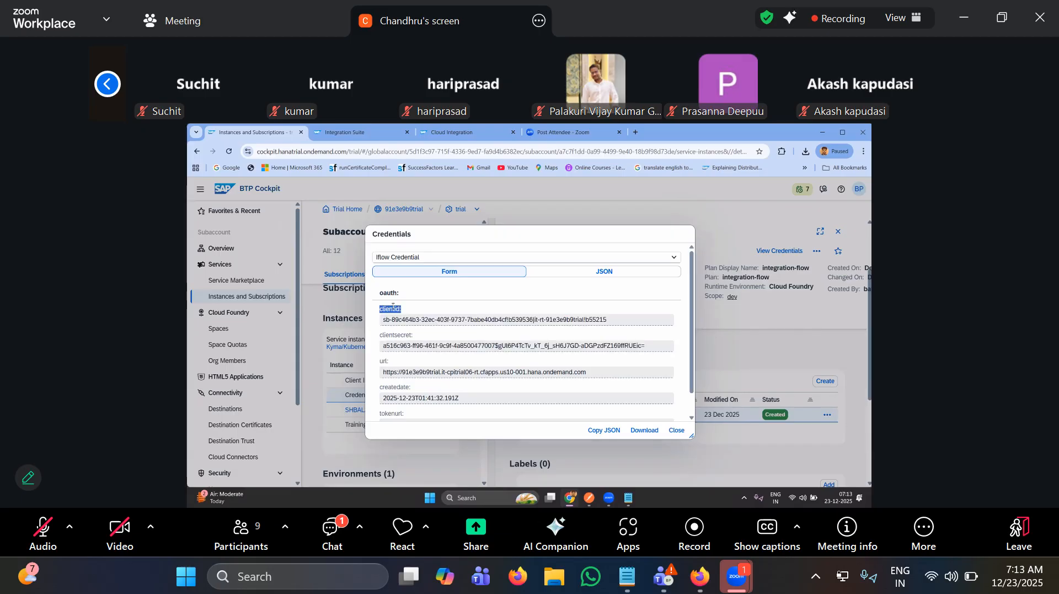
pyautogui.tripleClick(527, 320)
pyautogui.hotkey('ctrl', 'c')
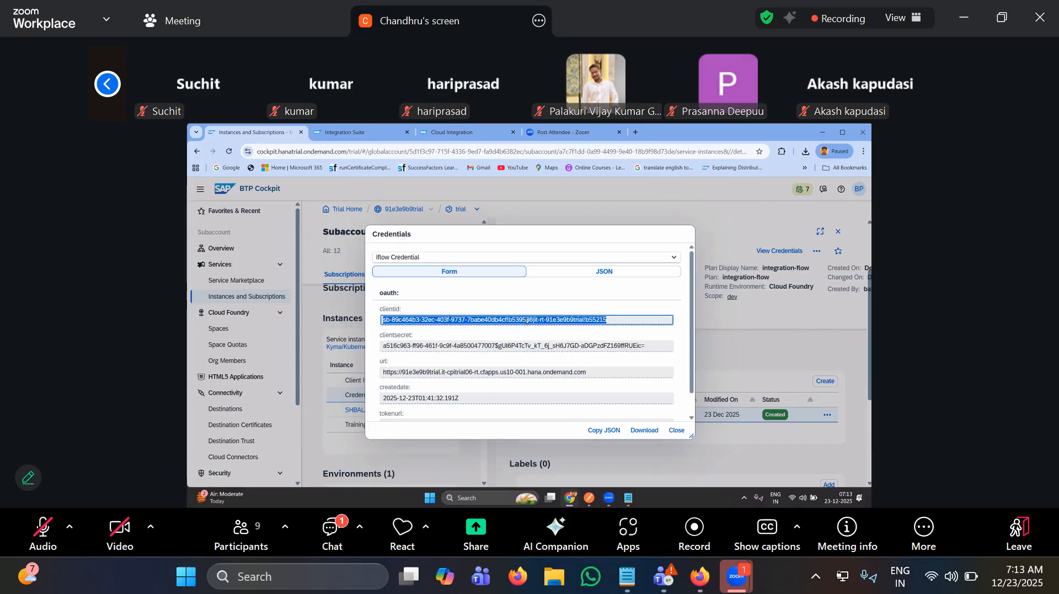
# - Switch to Postman and replace the Basic Auth username of the ConnectingPostman request with the copied client ID
pyautogui.hotkey('alt', 'Tab')
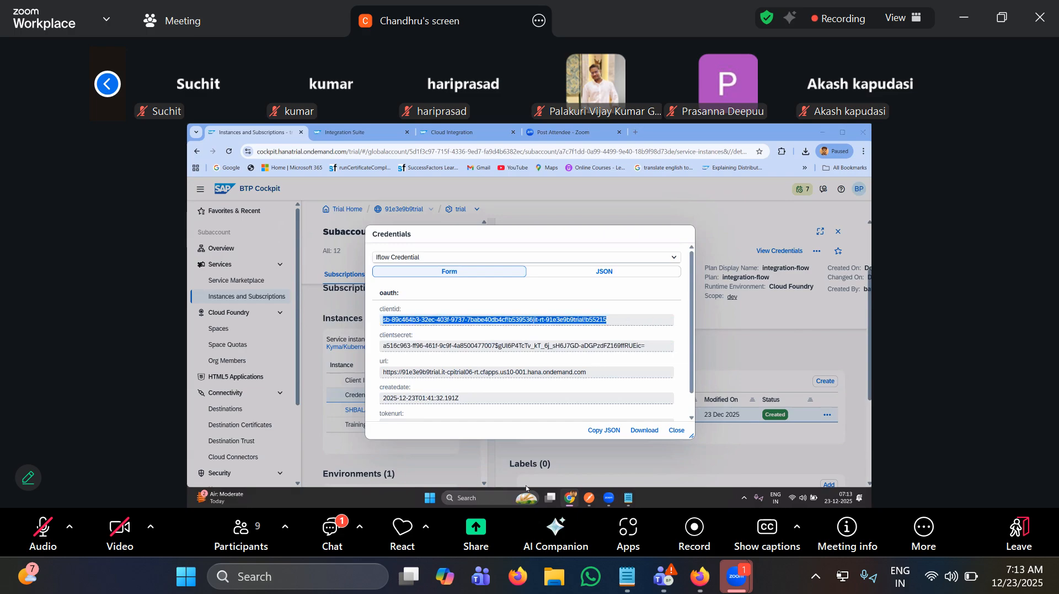
pyautogui.hotkey('alt', 'Tab')
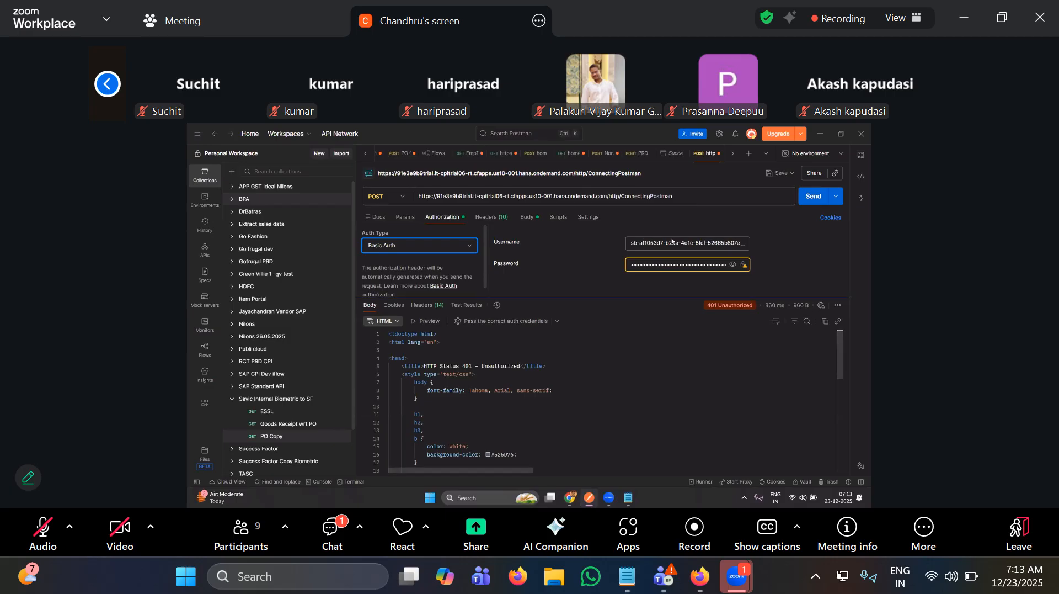
pyautogui.click(672, 243)
pyautogui.hotkey('ctrl', 'a')
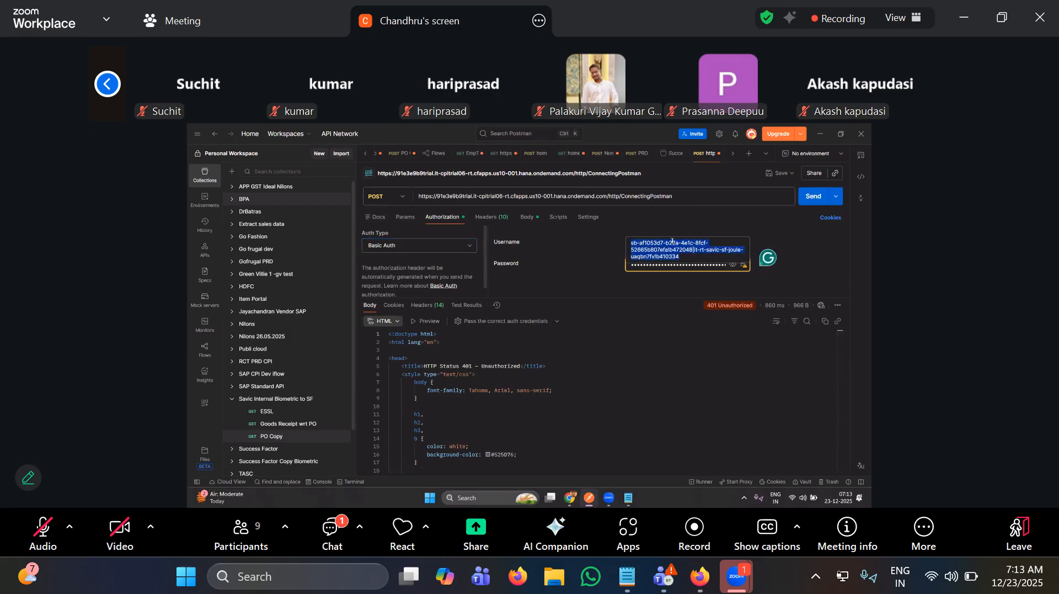
pyautogui.press('BackSpace')
pyautogui.hotkey('ctrl', 'v')
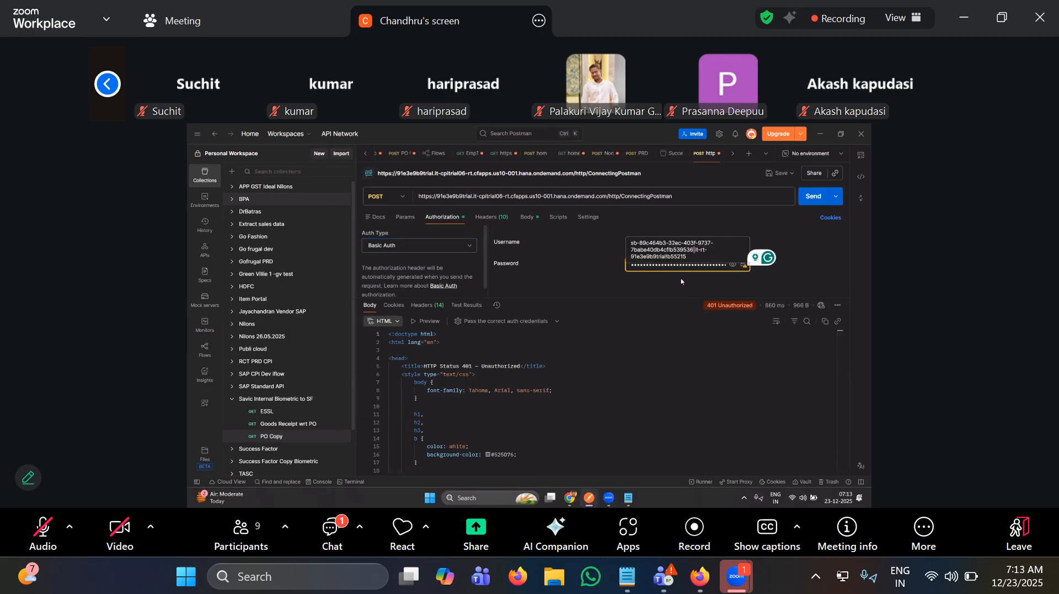
pyautogui.click(677, 286)
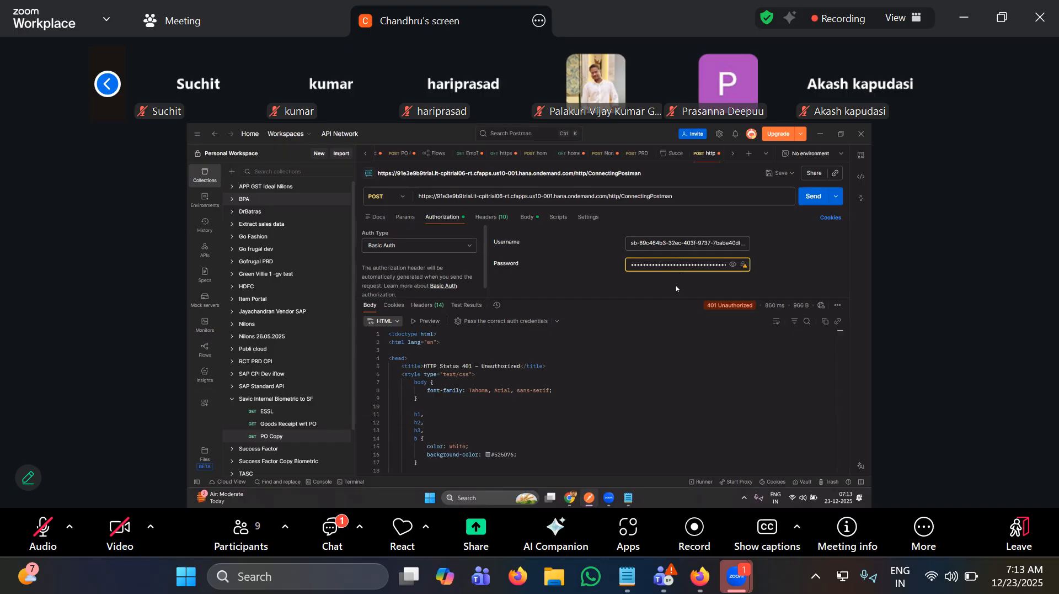
# - Copy the client secret from the service key in BTP Cockpit and replace the Basic Auth password in Postman with it
pyautogui.hotkey('alt', 'Tab')
pyautogui.doubleClick(553, 347)
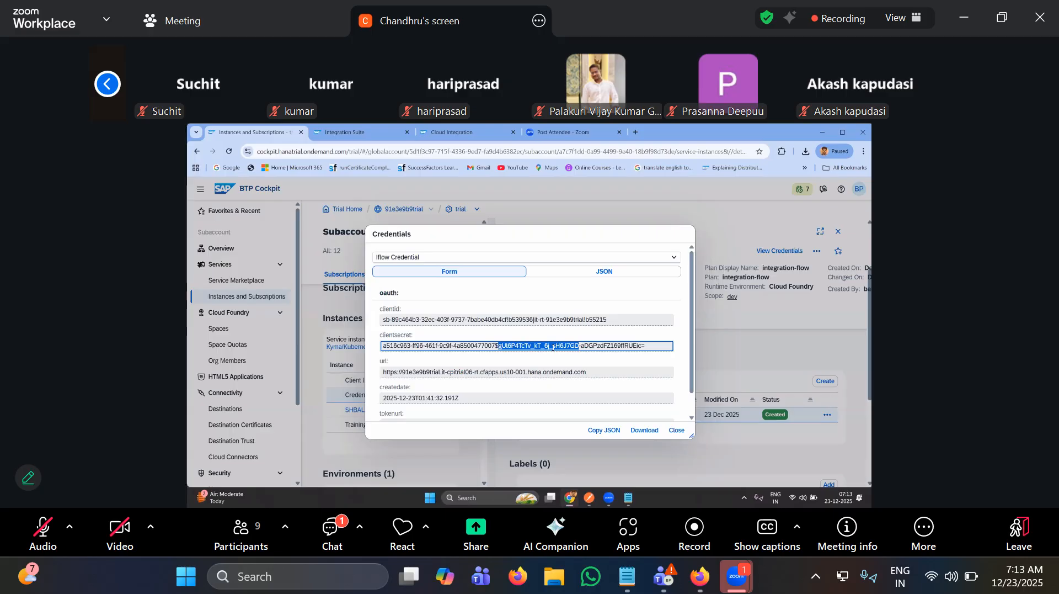
pyautogui.hotkey('ctrl', 'a')
pyautogui.hotkey('ctrl', 'c')
pyautogui.hotkey('alt', 'Tab')
pyautogui.hotkey('ctrl', 'v')
pyautogui.hotkey('ctrl', 'a')
pyautogui.press('BackSpace')
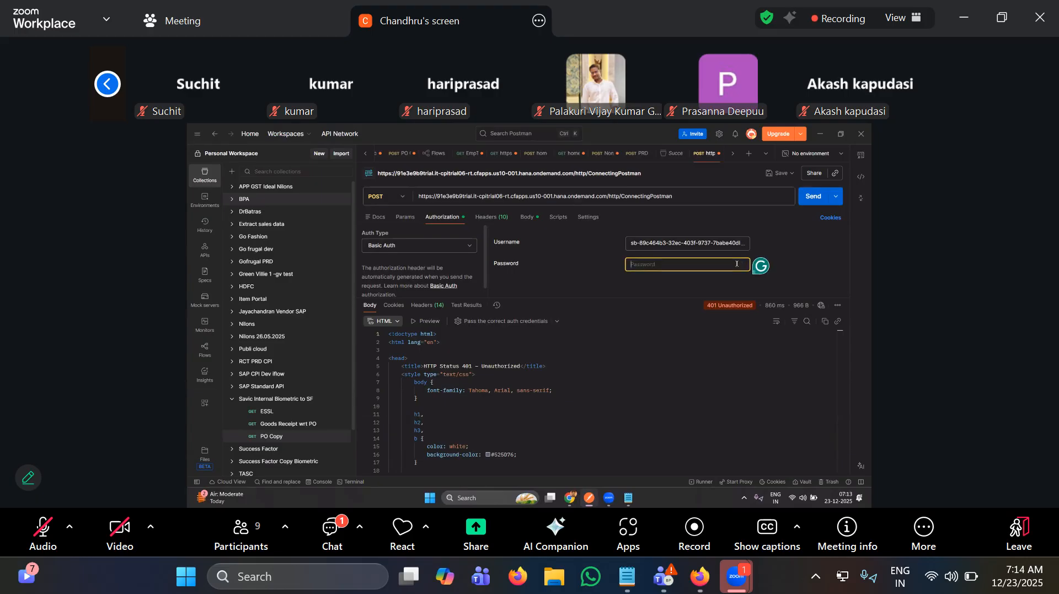
pyautogui.hotkey('ctrl', 'v')
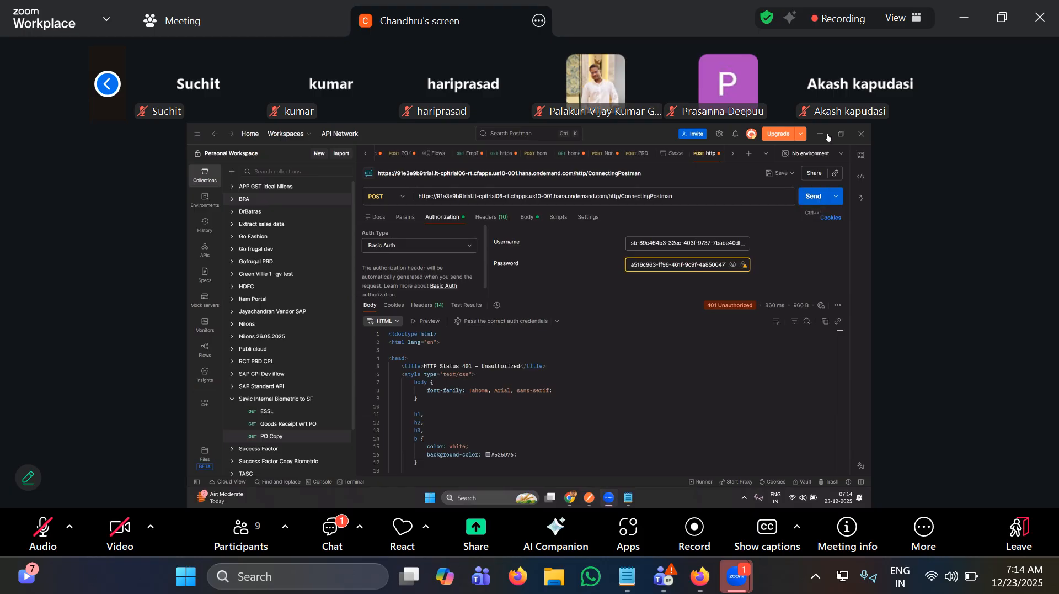
# - Switch to the Cloud Integration monitoring page and change the Creating Simple iflow log level to Trace, checking its expiry time
pyautogui.hotkey('alt', 'Tab')
pyautogui.hotkey('alt', 'Tab')
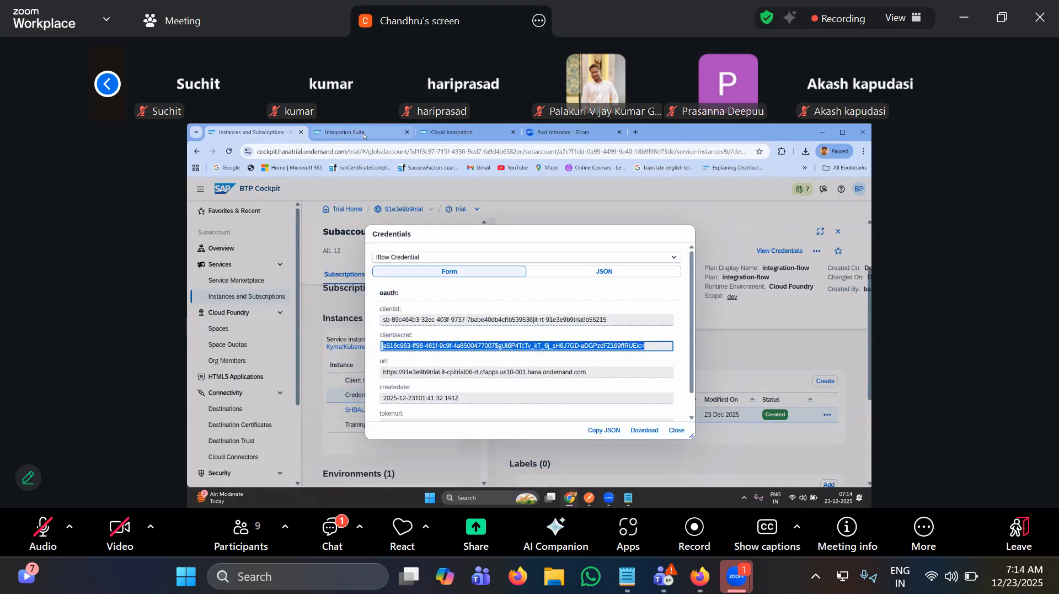
pyautogui.click(363, 133)
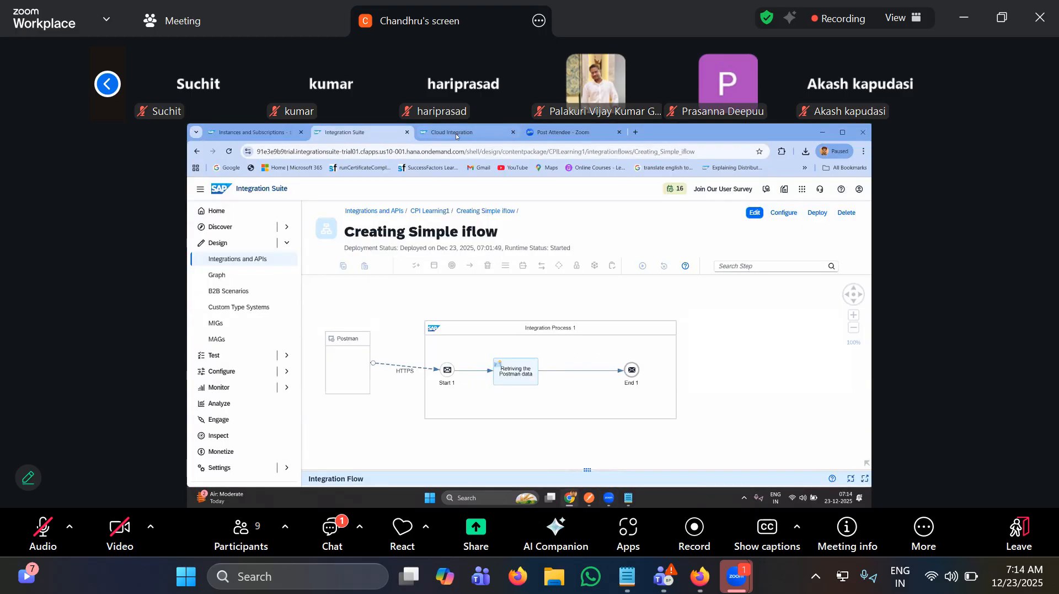
pyautogui.click(456, 133)
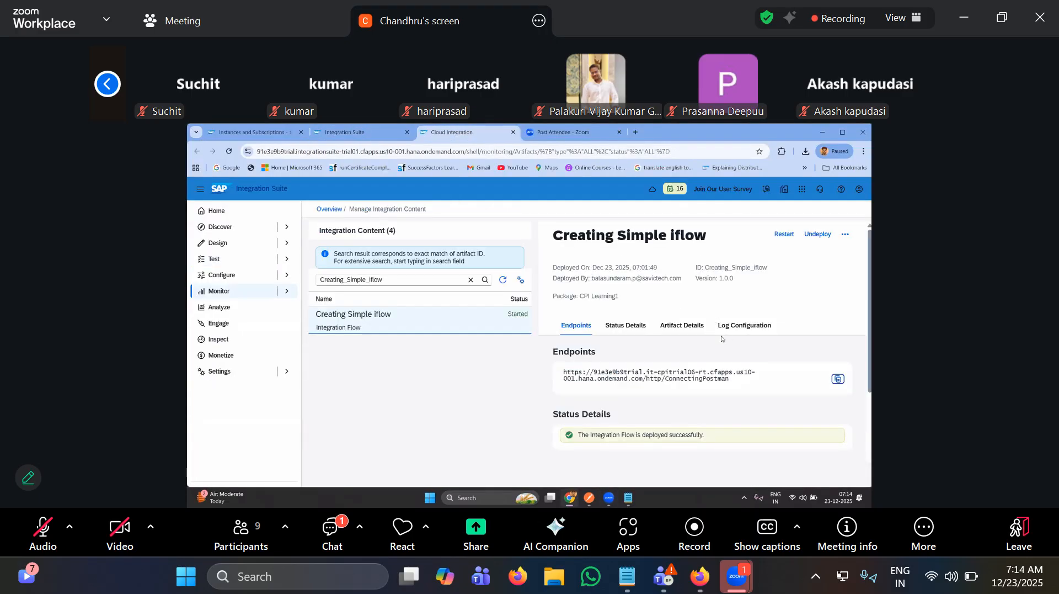
pyautogui.scroll(-5, 721, 338)
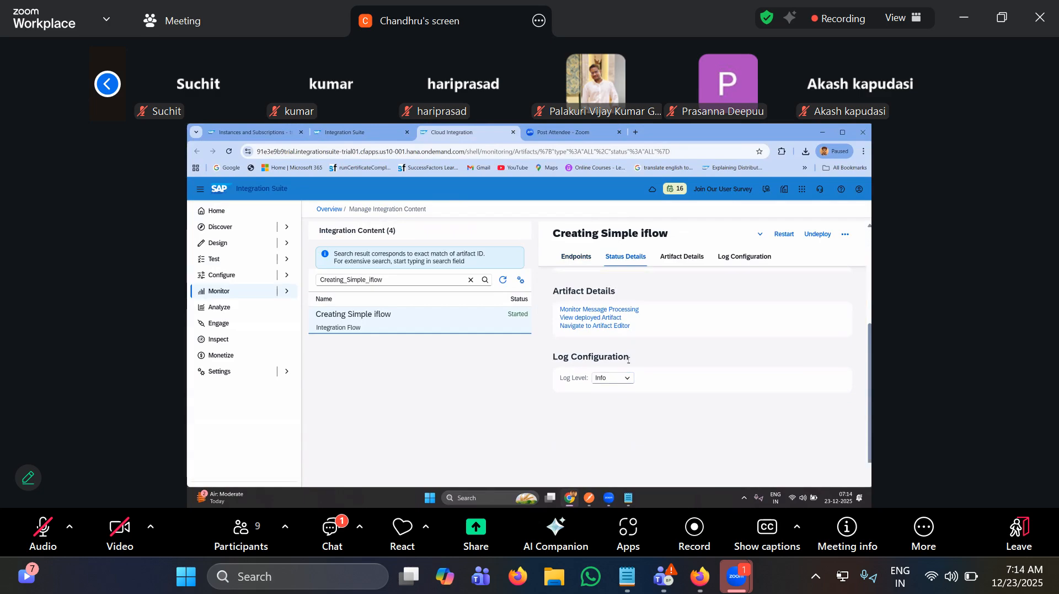
pyautogui.moveTo(554, 358); pyautogui.dragTo(630, 357)
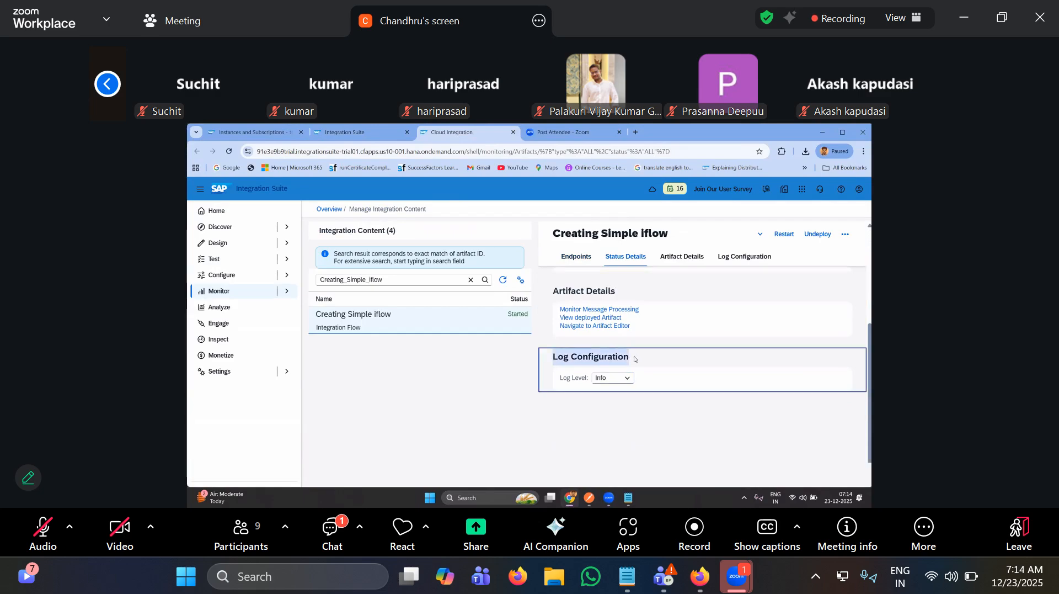
pyautogui.click(628, 379)
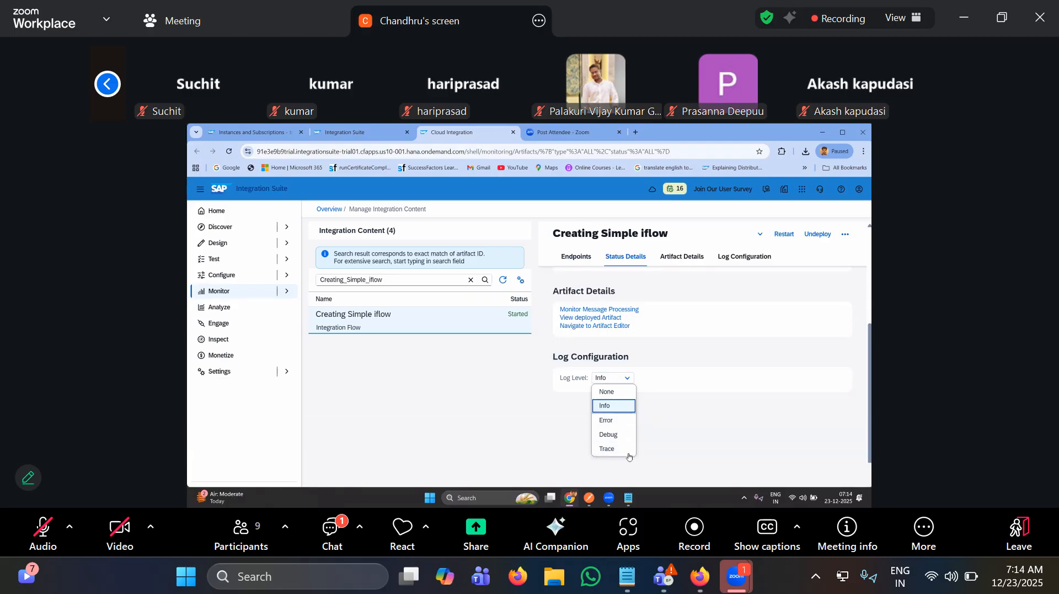
pyautogui.click(618, 449)
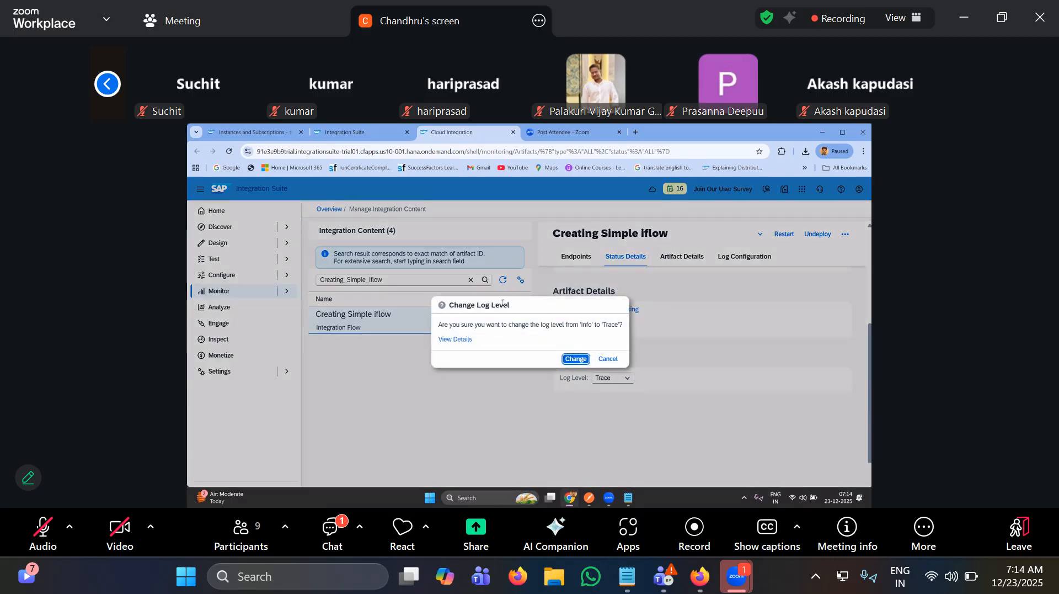
pyautogui.click(583, 358)
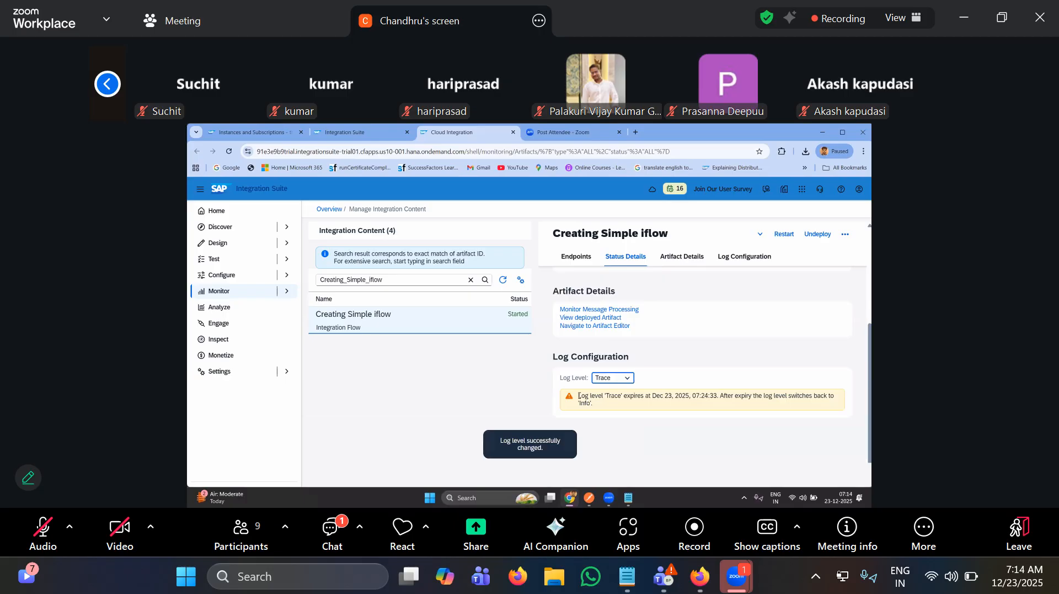
pyautogui.click(600, 406)
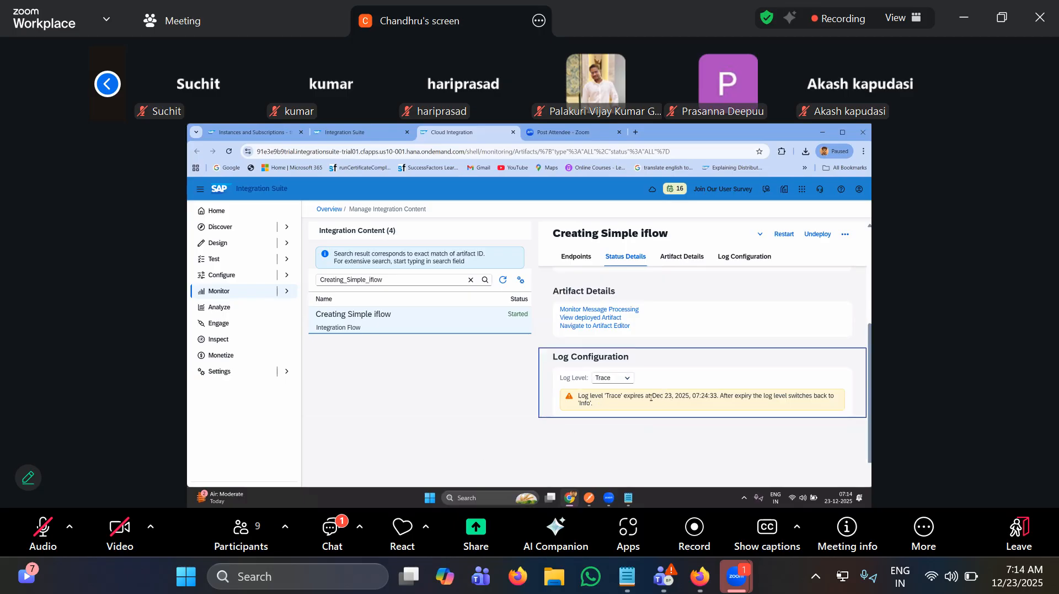
pyautogui.moveTo(653, 395); pyautogui.dragTo(715, 396)
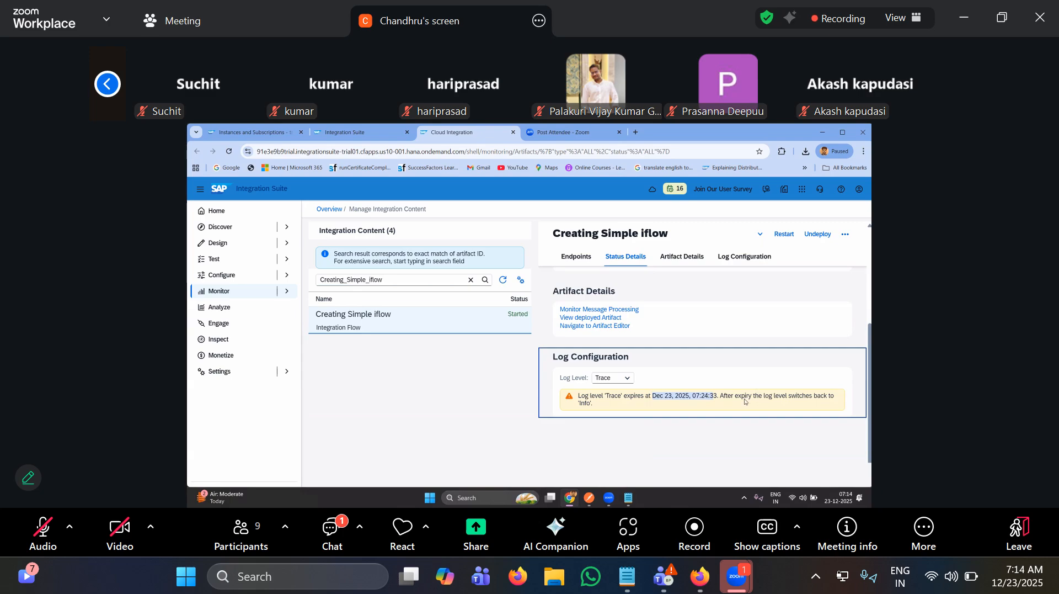
# - Switch to Postman, send the POST request to the ConnectingPostman endpoint and check the response status, returning to the monitoring page
pyautogui.moveTo(591, 500)
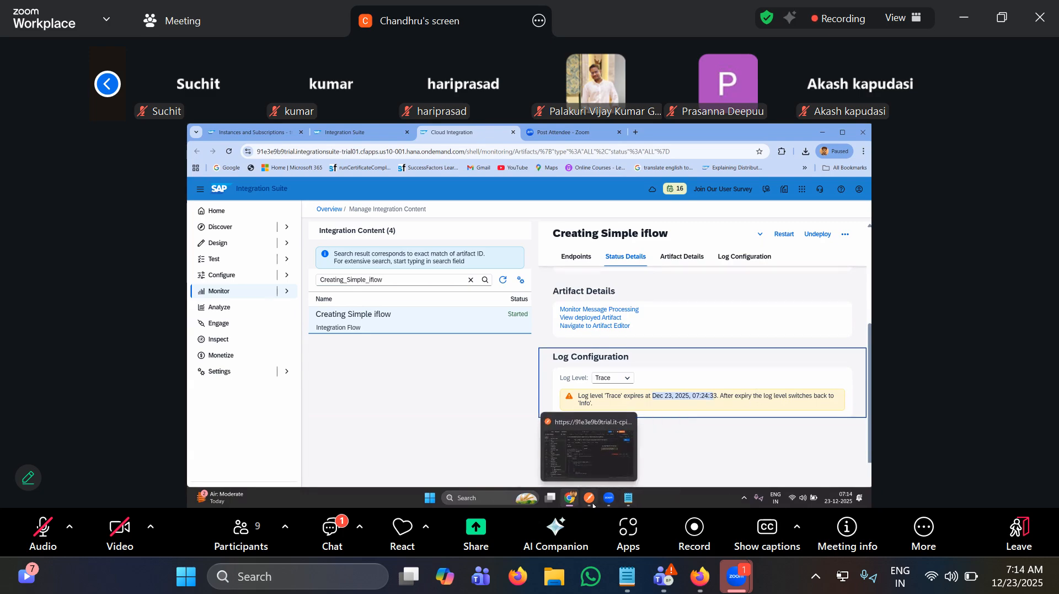
pyautogui.click(589, 448)
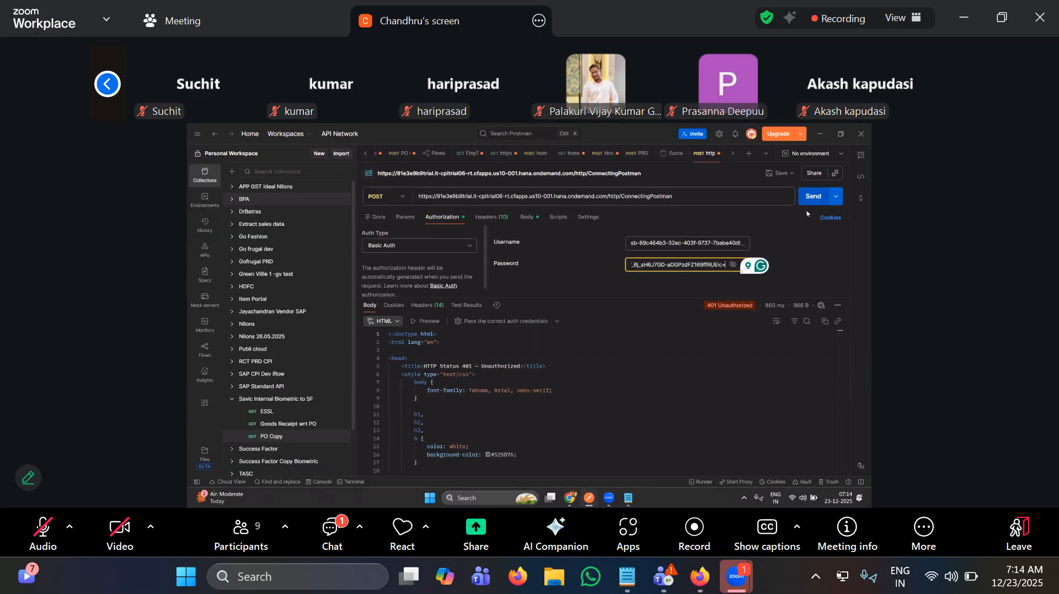
pyautogui.click(815, 199)
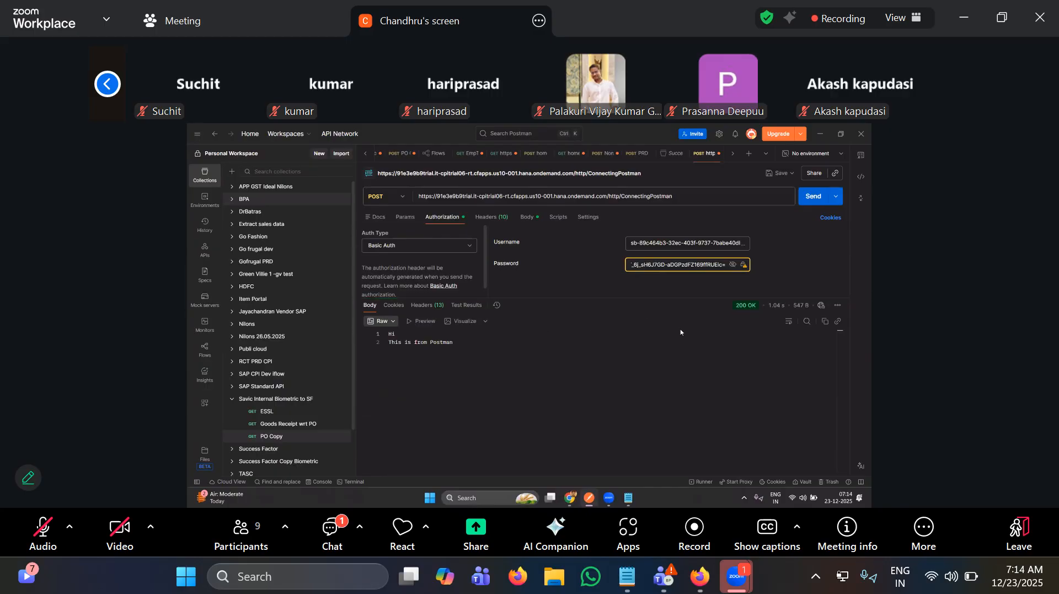
pyautogui.moveTo(755, 311)
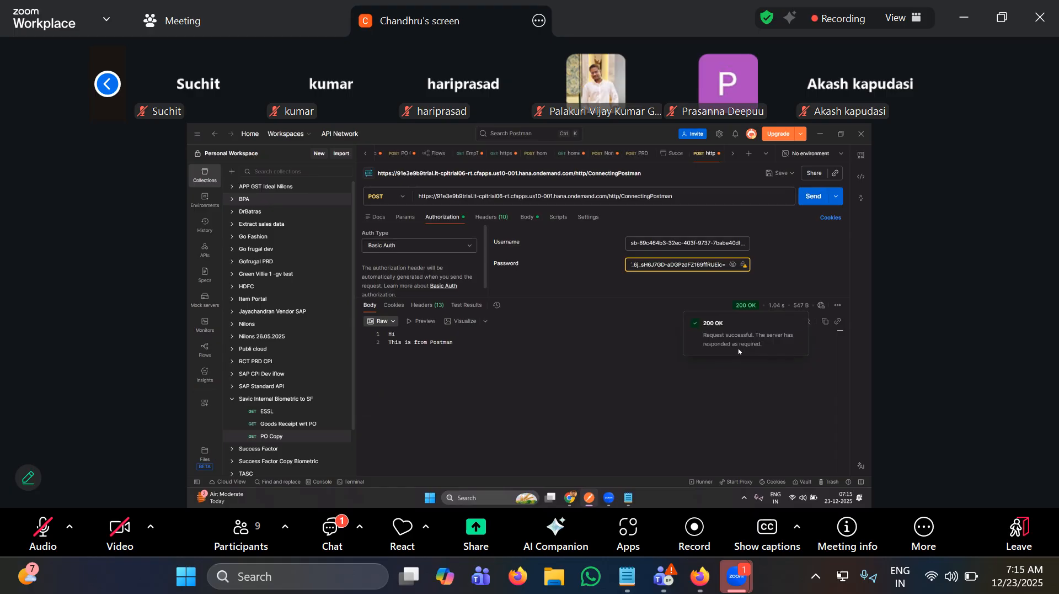
pyautogui.click(821, 135)
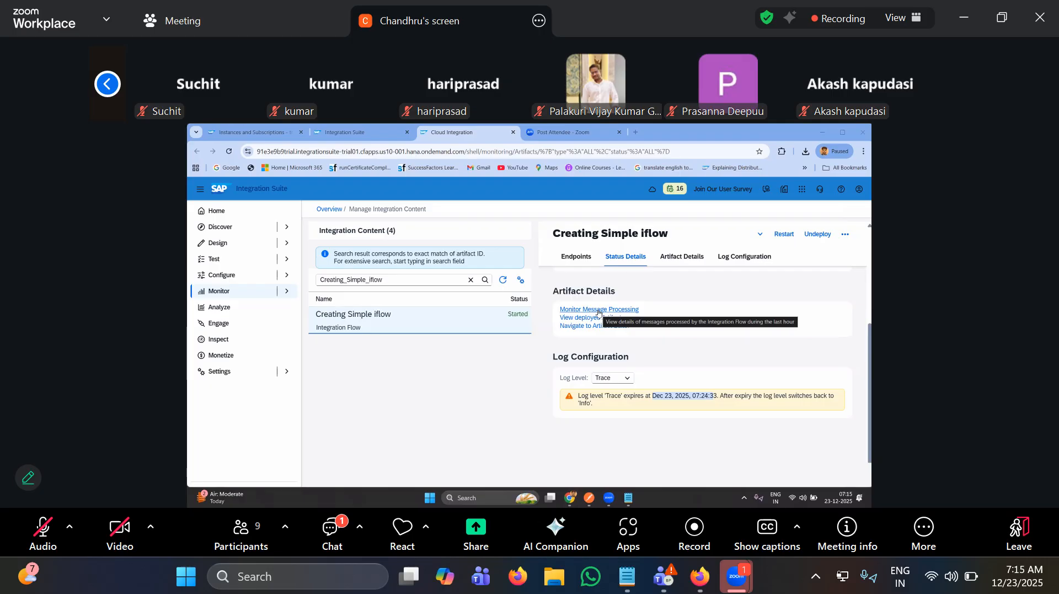
# - Open the message processing monitor for Creating Simple iflow and view the Trace run details of its processed message
pyautogui.click(599, 310)
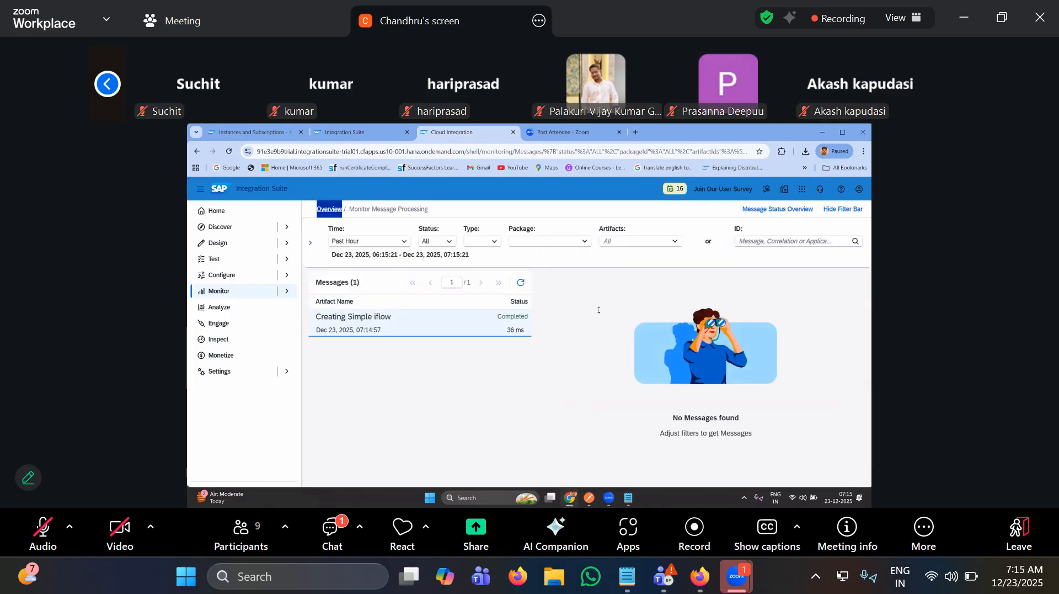
pyautogui.scroll(-5, 728, 397)
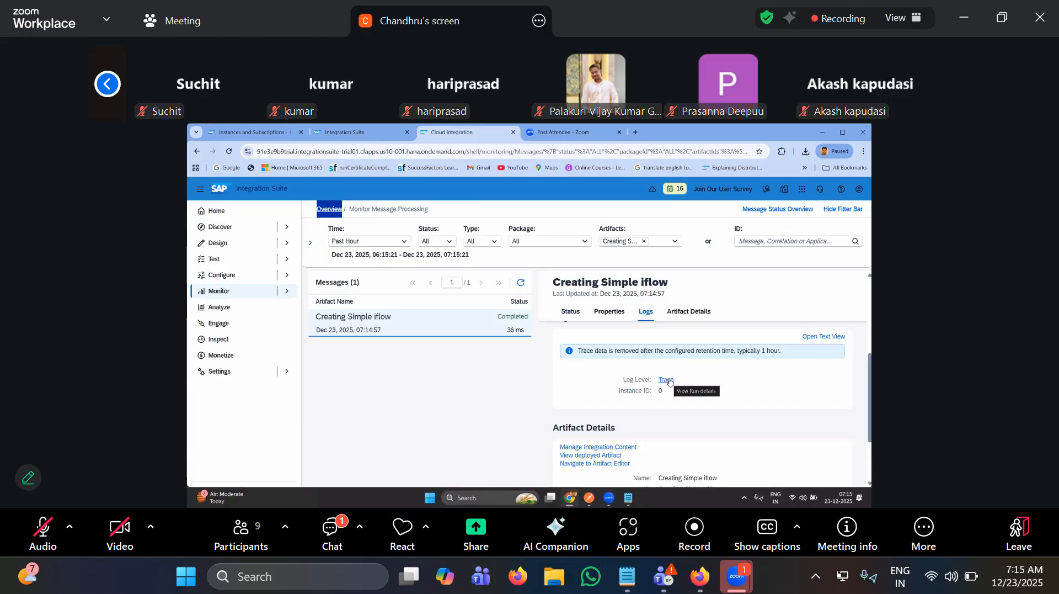
pyautogui.click(666, 380)
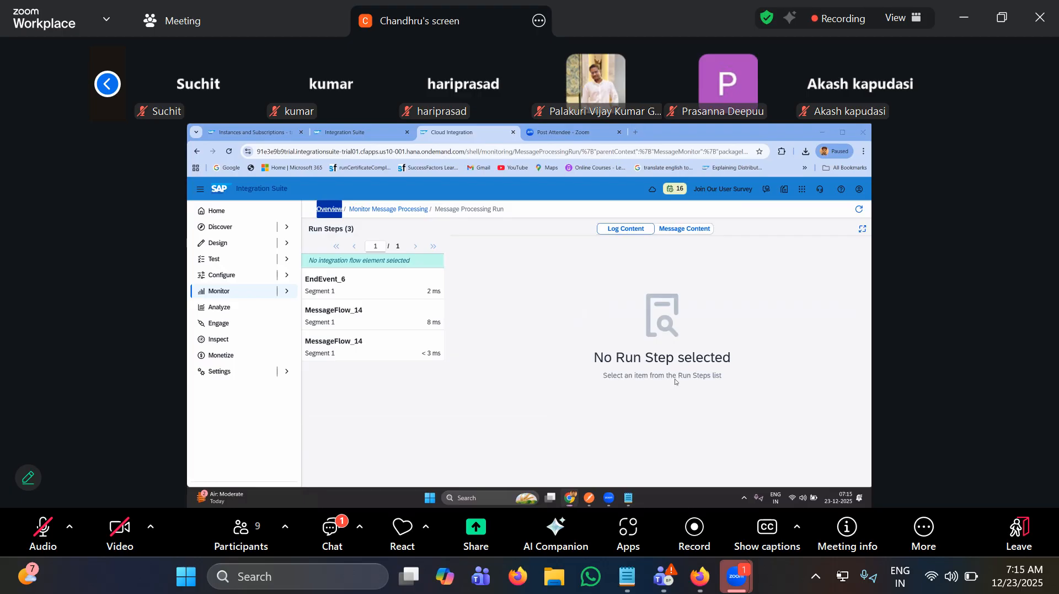
# - Examine the HTTPS run step in the flow model and the message payload captured at End 1
pyautogui.click(376, 346)
pyautogui.click(388, 347)
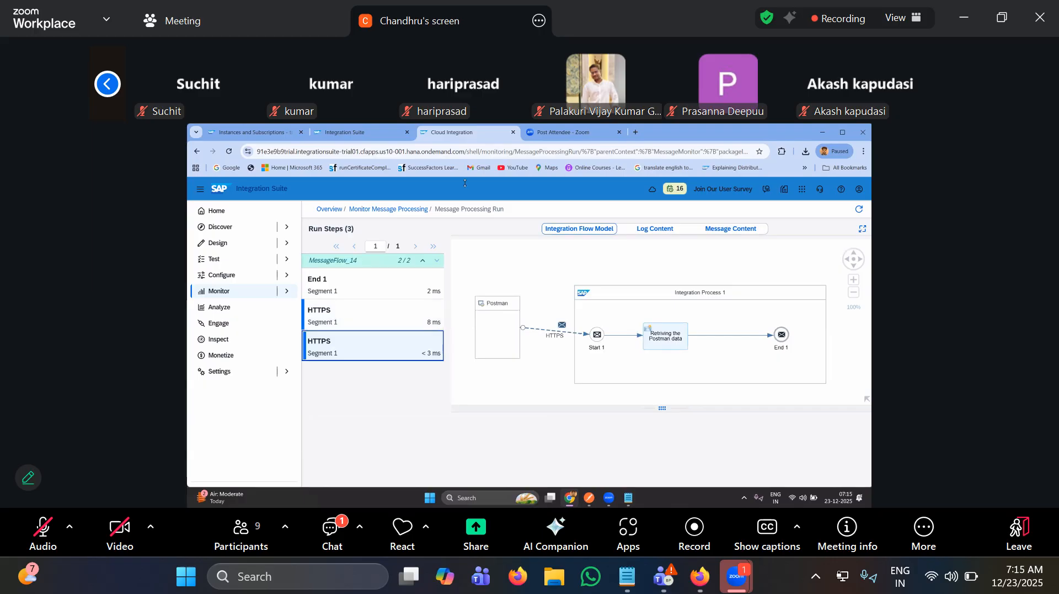
pyautogui.click(388, 275)
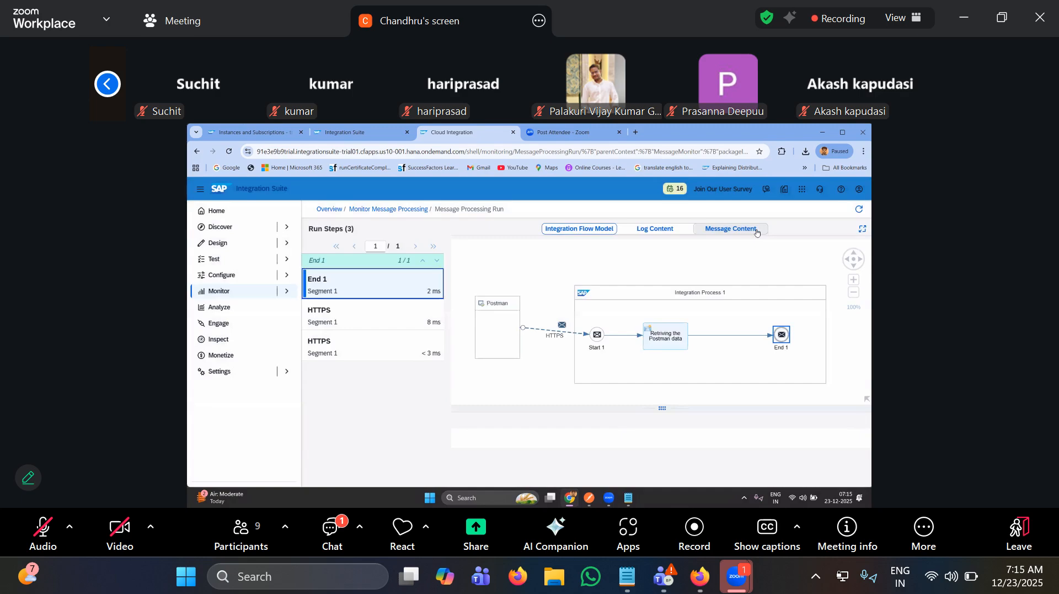
pyautogui.click(757, 232)
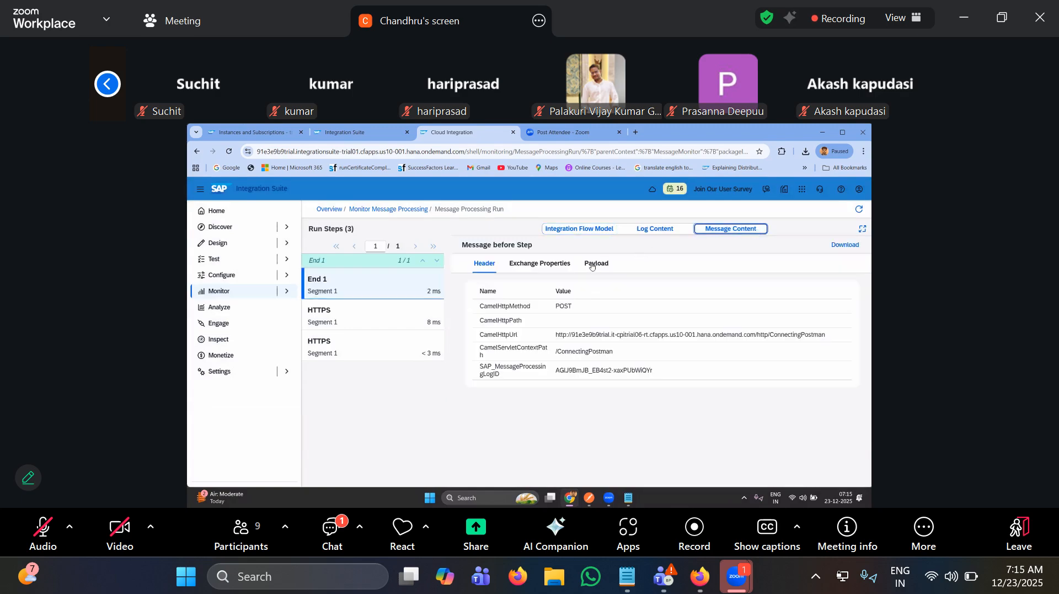
pyautogui.click(599, 264)
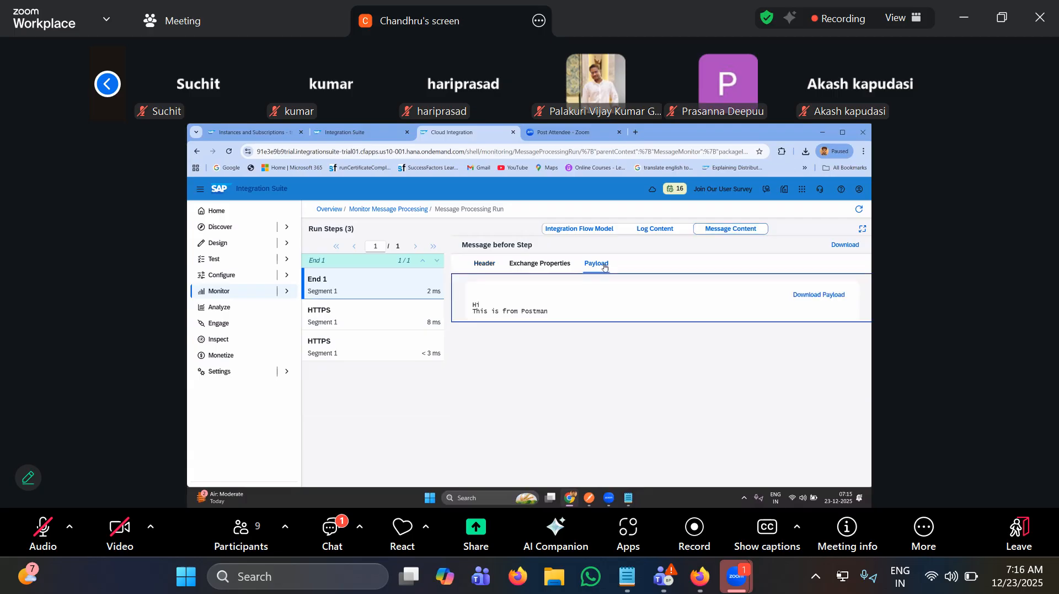
# - Check the first HTTPS run step's message content against the End 1 payload, and return to the Creating Simple iflow design page
pyautogui.click(399, 344)
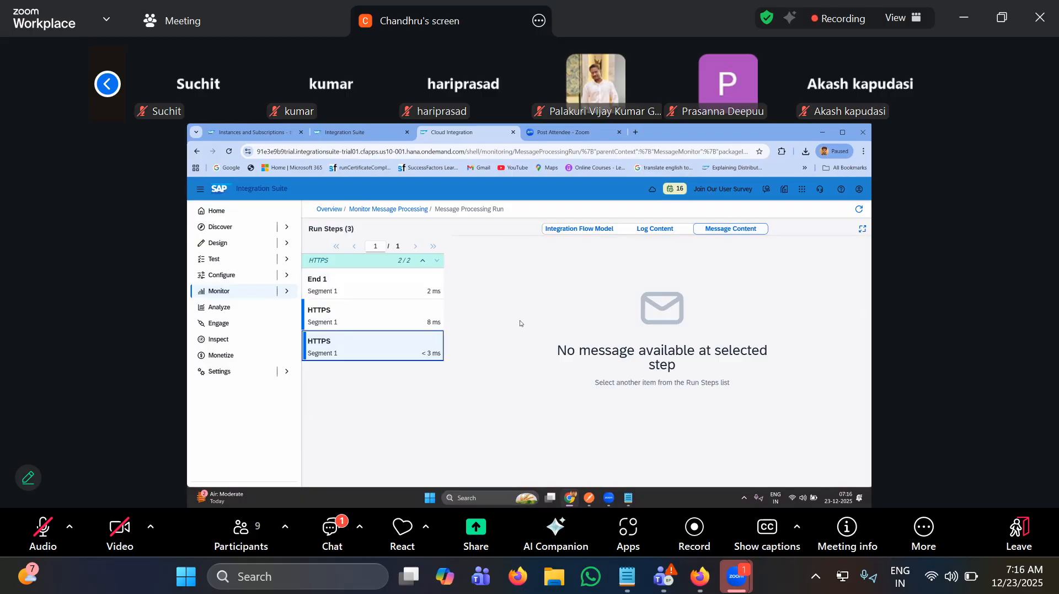
pyautogui.click(407, 292)
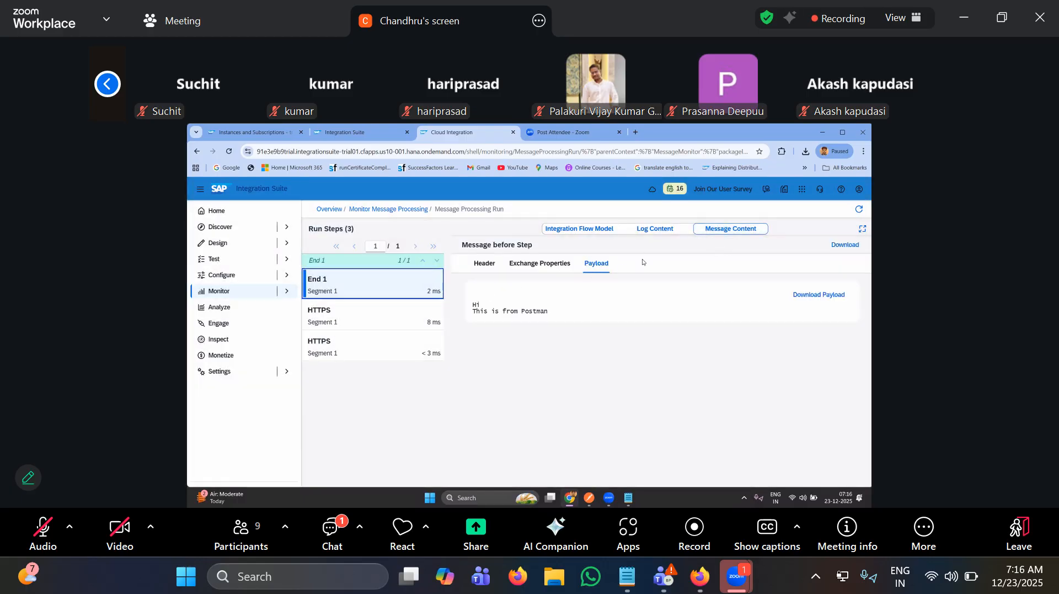
pyautogui.moveTo(469, 310); pyautogui.dragTo(543, 313)
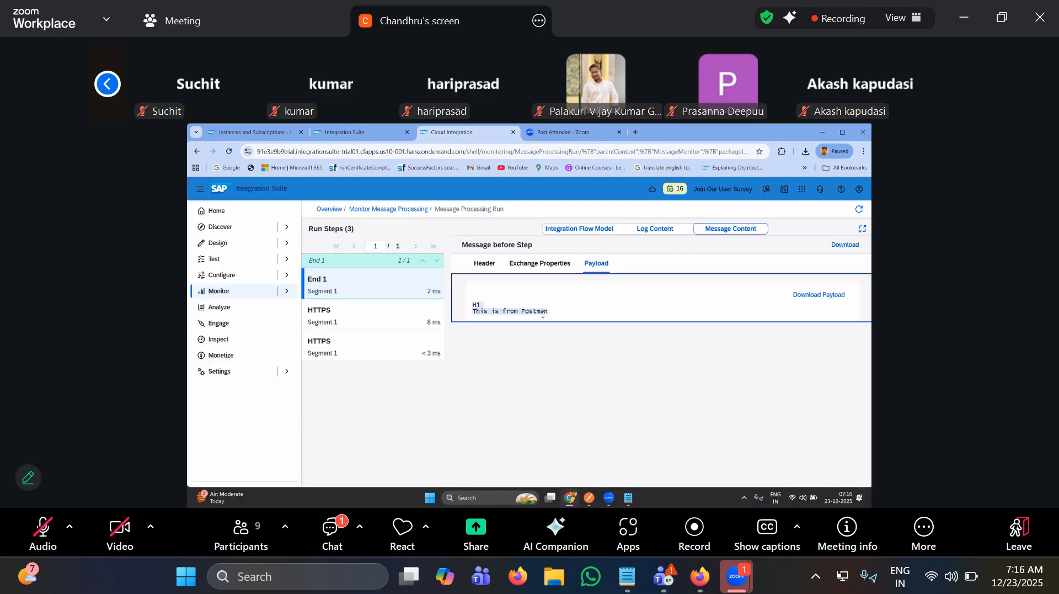
pyautogui.click(485, 302)
pyautogui.moveTo(472, 303); pyautogui.dragTo(550, 312)
pyautogui.click(359, 132)
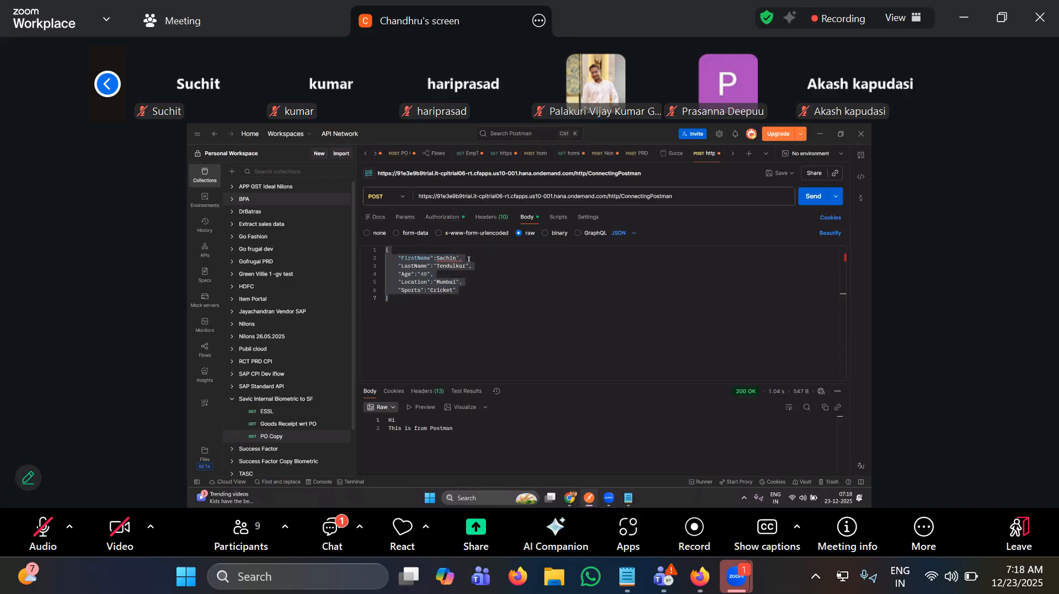
# - Add the missing opening quotation mark to the FirstName value in the Postman request's raw JSON body
pyautogui.click(438, 258)
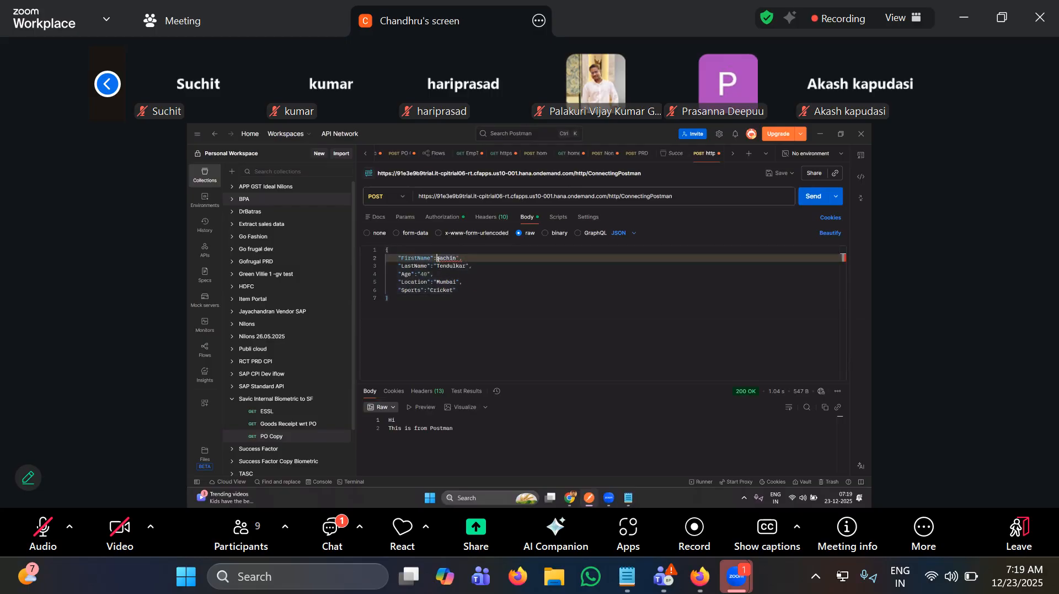
pyautogui.write('"')
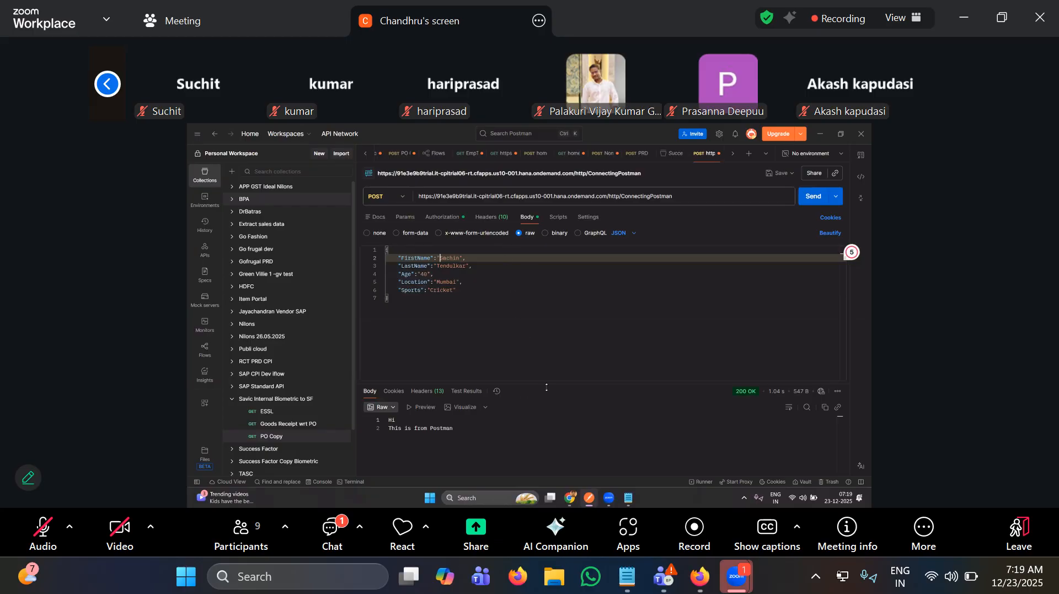
pyautogui.moveTo(386, 250); pyautogui.dragTo(468, 336)
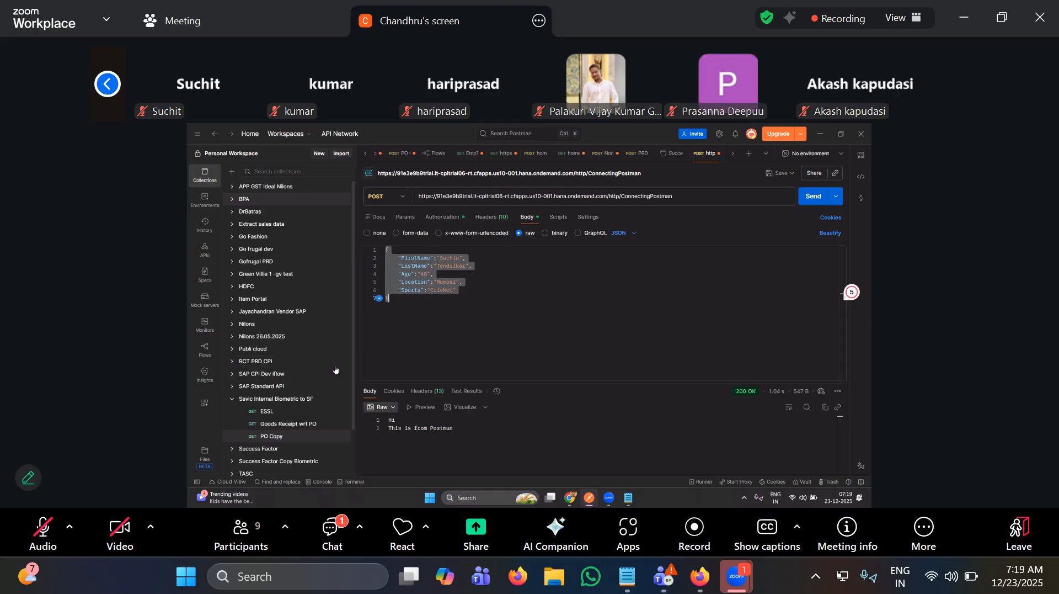
pyautogui.hotkey('alt', 'Tab')
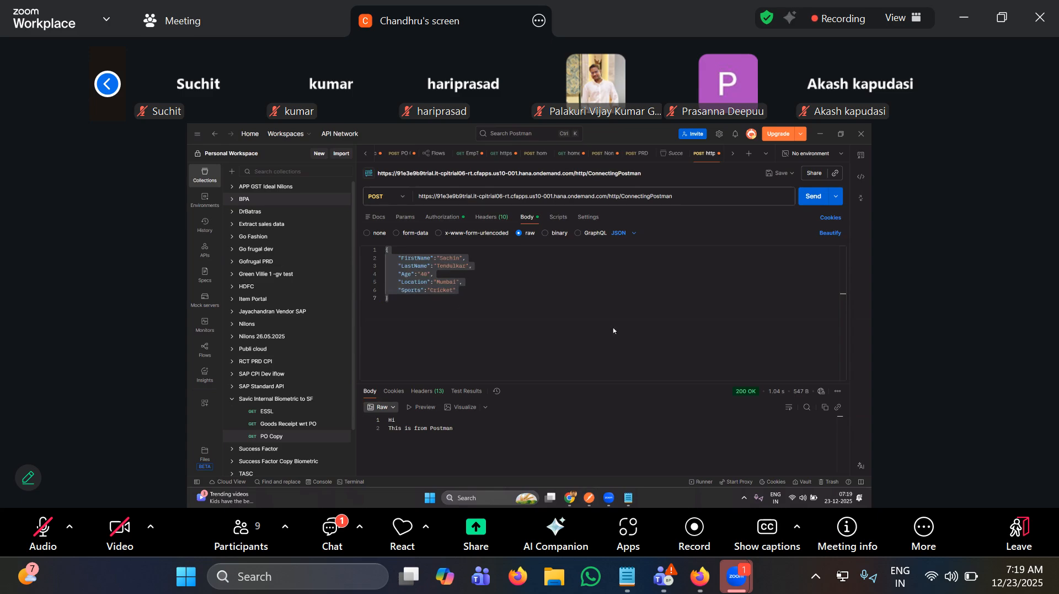
# - Enlarge the response pane, and send the JSON body by POST to the ConnectingPostman endpoint, checking the response status
pyautogui.moveTo(716, 196); pyautogui.dragTo(418, 195)
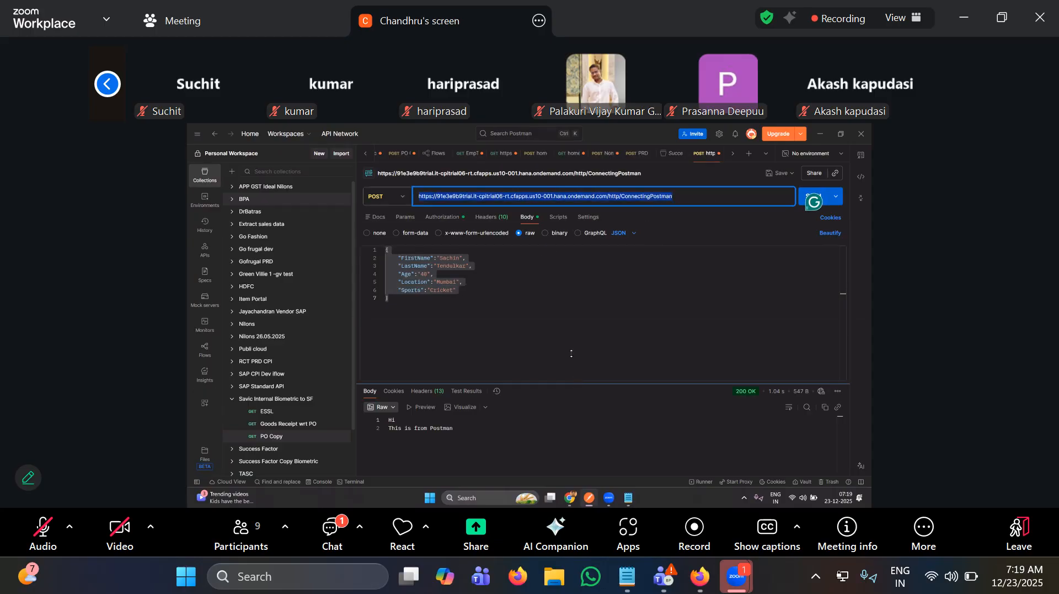
pyautogui.moveTo(570, 383); pyautogui.dragTo(570, 308)
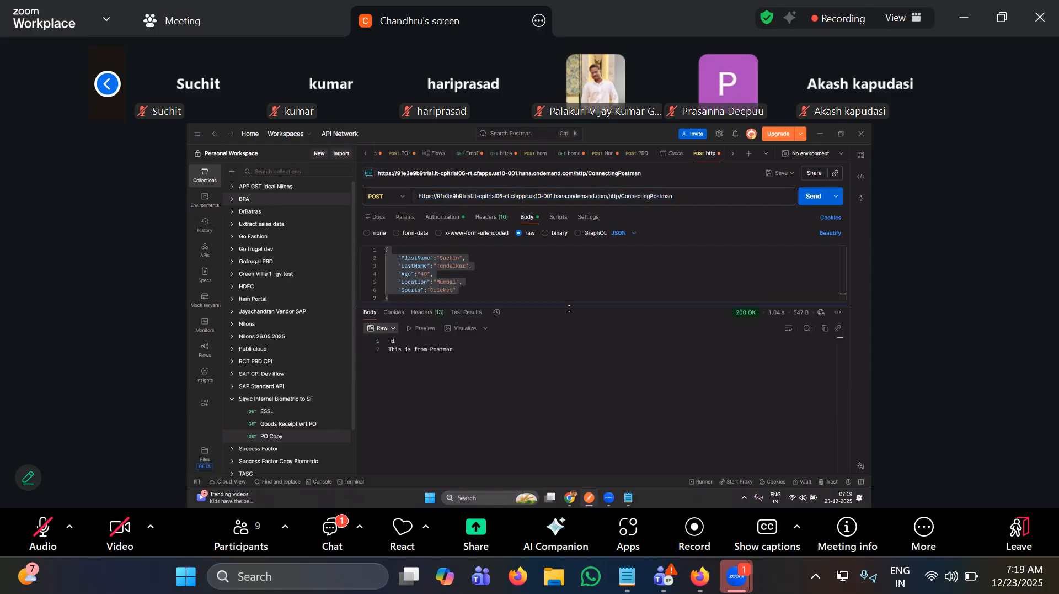
pyautogui.click(814, 196)
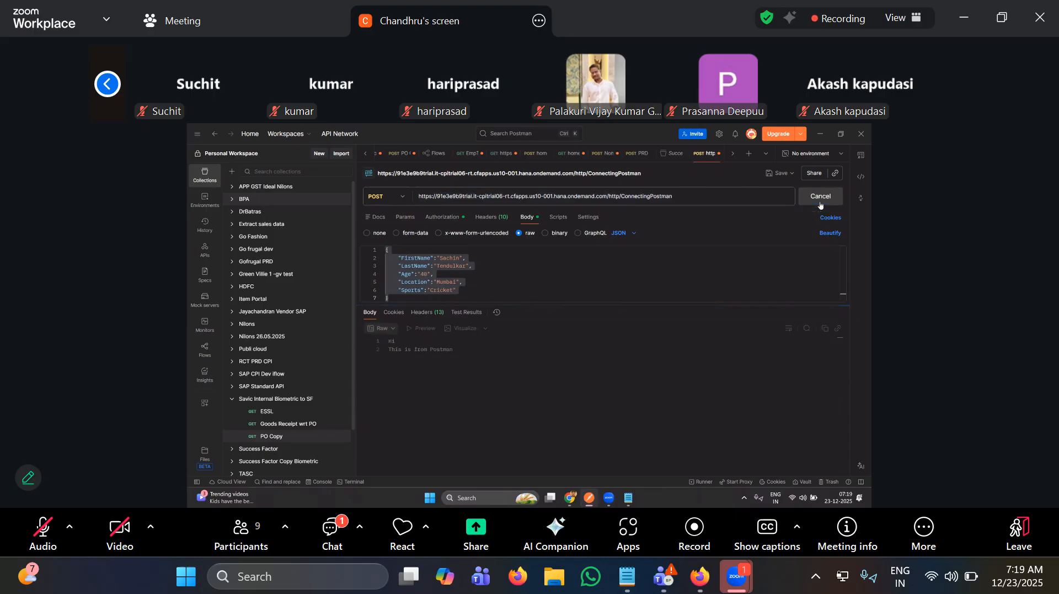
pyautogui.moveTo(736, 312)
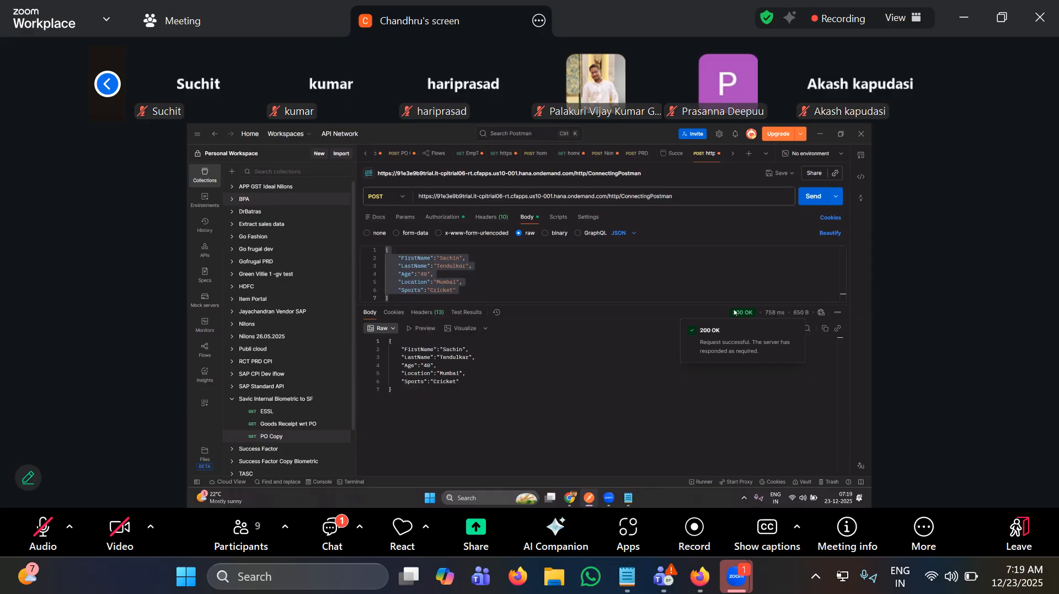
pyautogui.tripleClick(684, 196)
pyautogui.press('super+c')
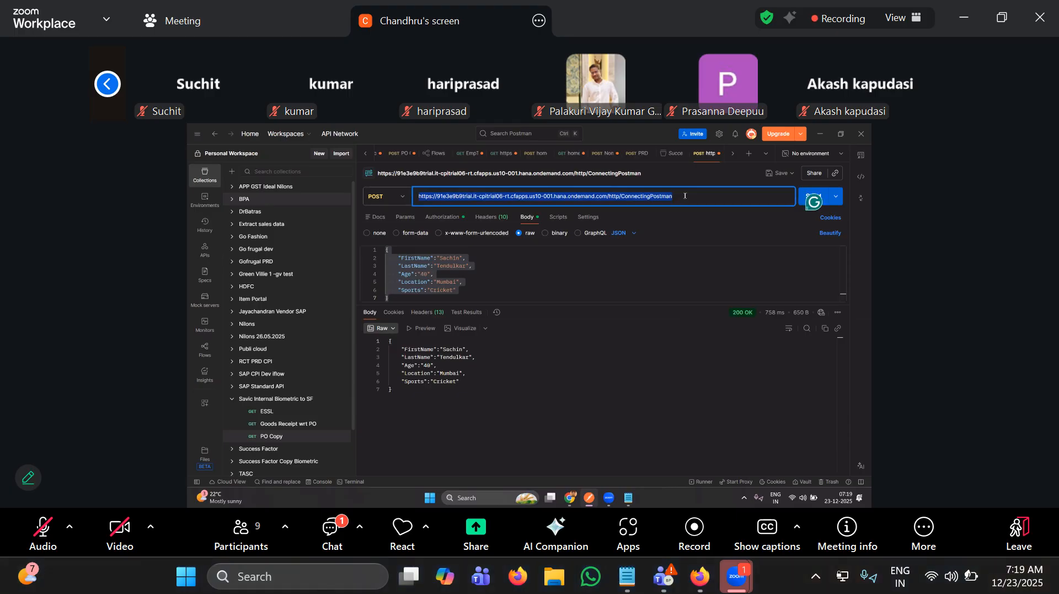
# - Switch to the Cloud Integration page in the browser and go back to the Monitor Message Processing list
pyautogui.moveTo(578, 498)
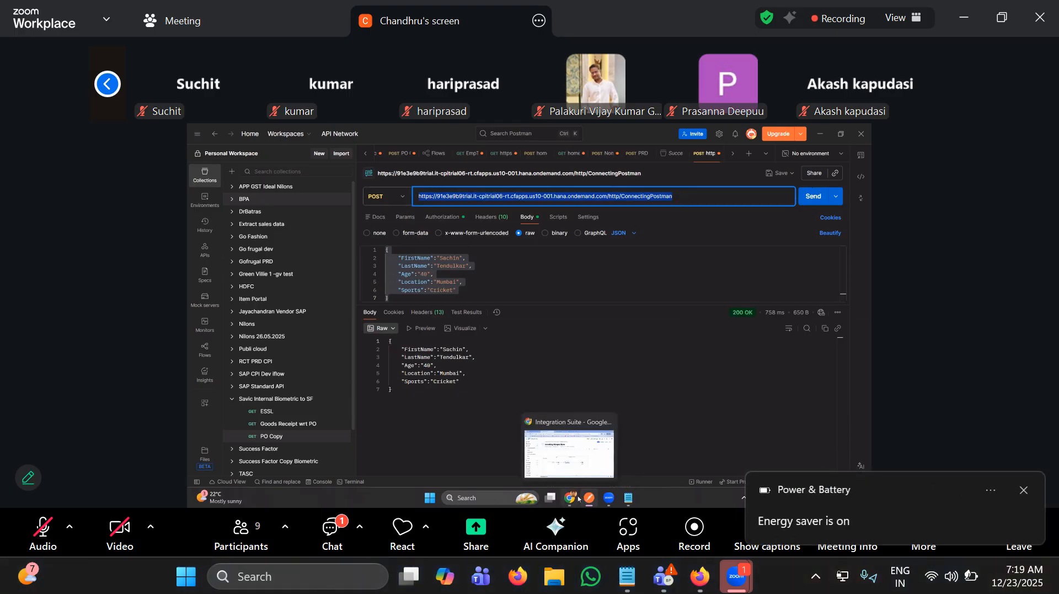
pyautogui.click(561, 466)
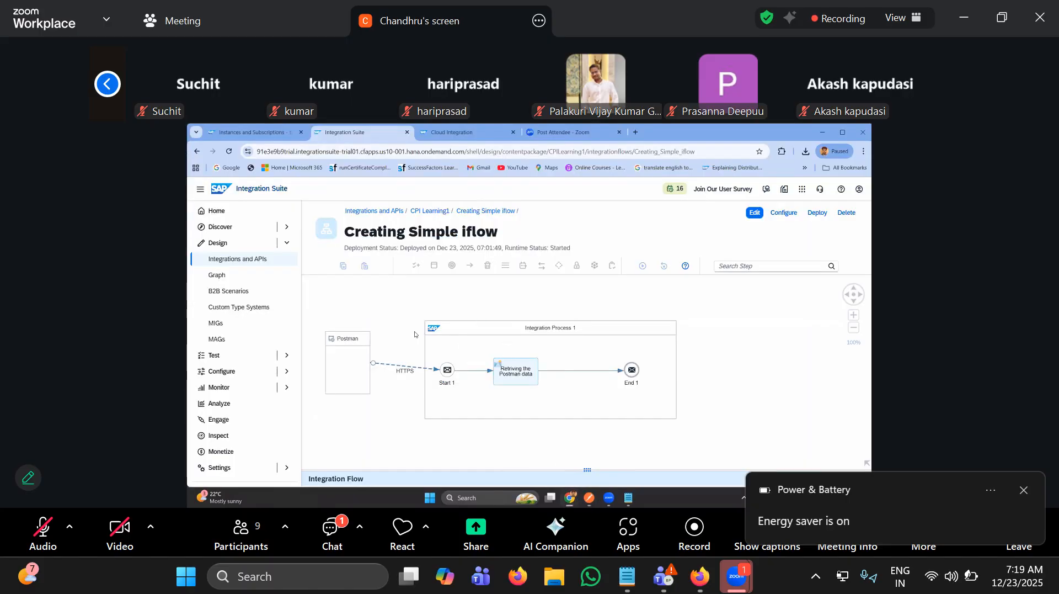
pyautogui.click(468, 133)
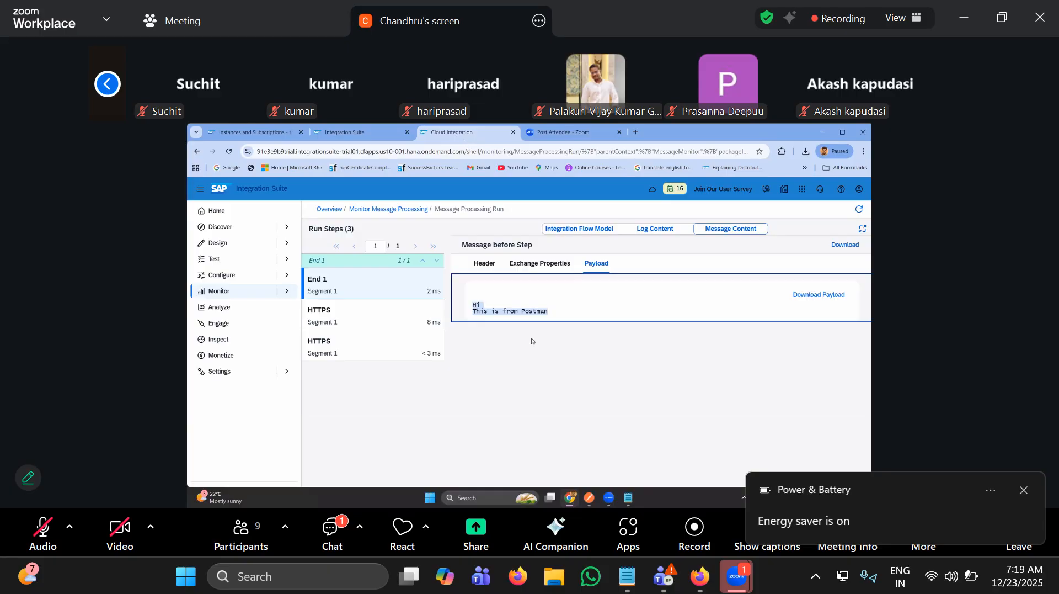
pyautogui.click(390, 210)
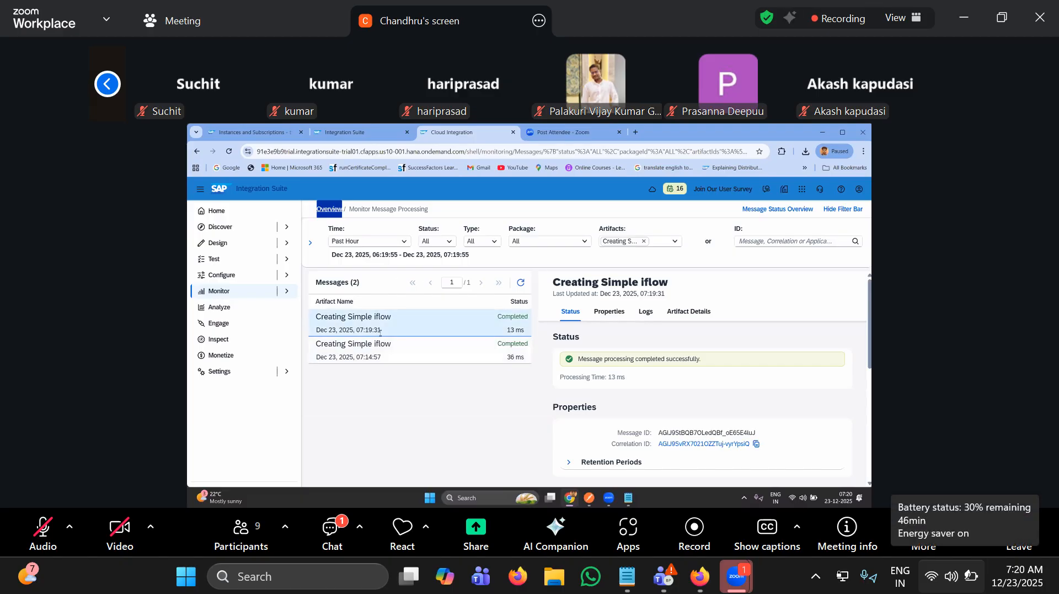
pyautogui.click(971, 575)
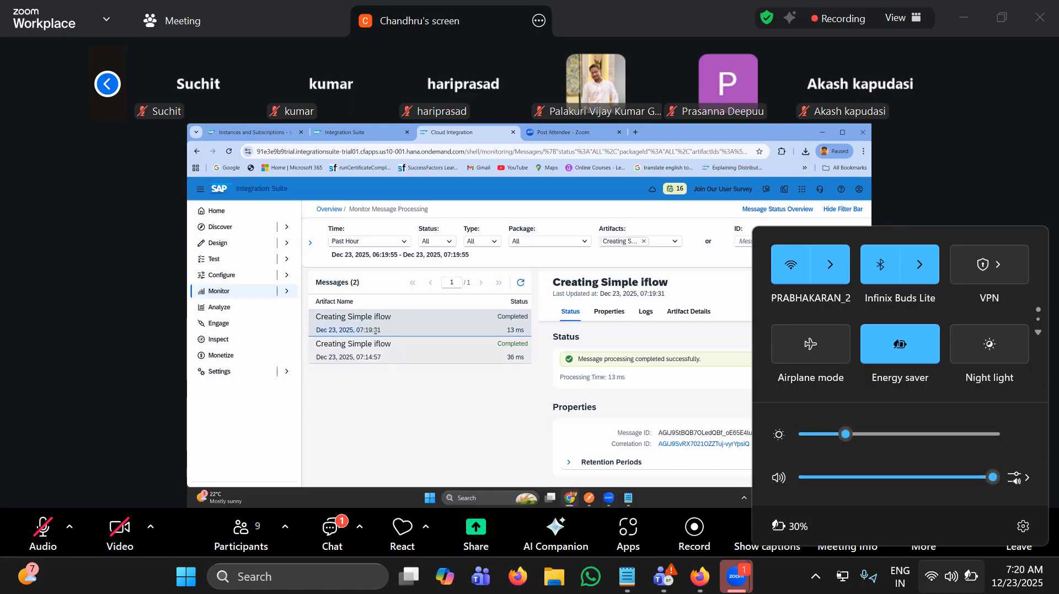
pyautogui.press('Escape')
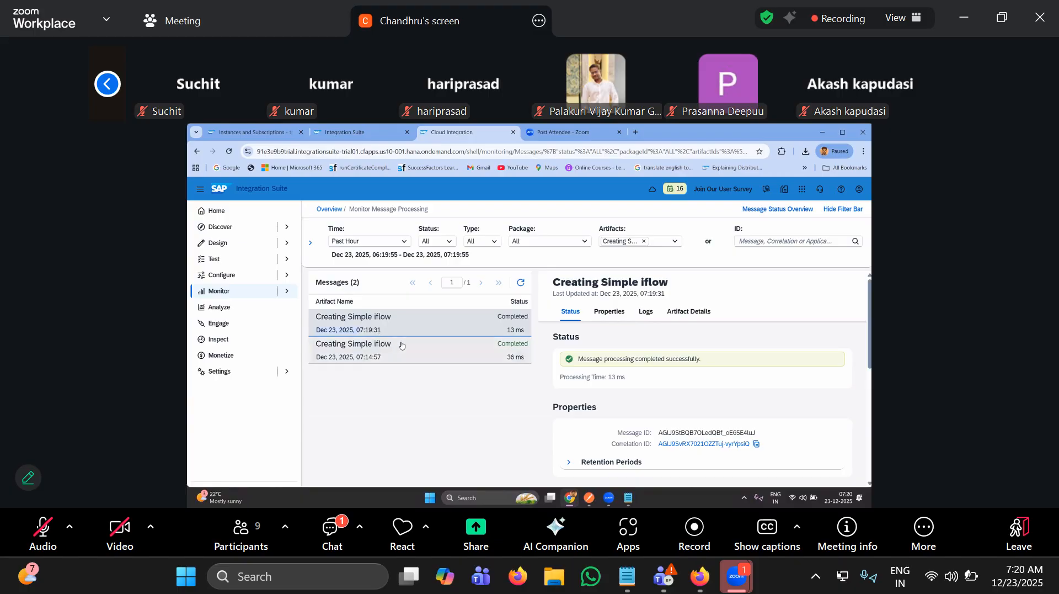
# - Select the newest Creating Simple iflow message and open the Trace run details from its logs
pyautogui.click(363, 331)
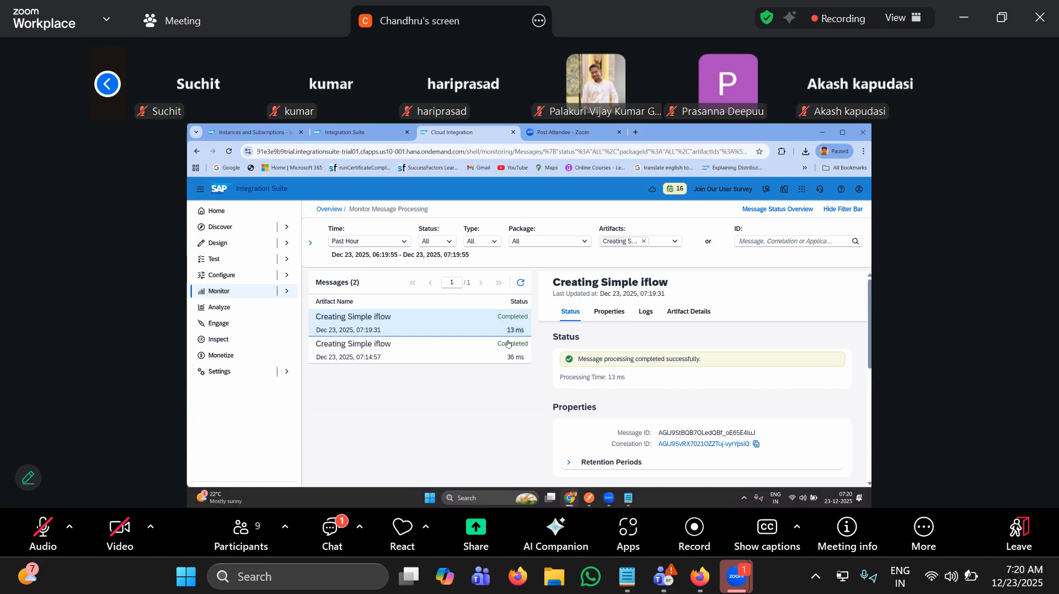
pyautogui.click(647, 311)
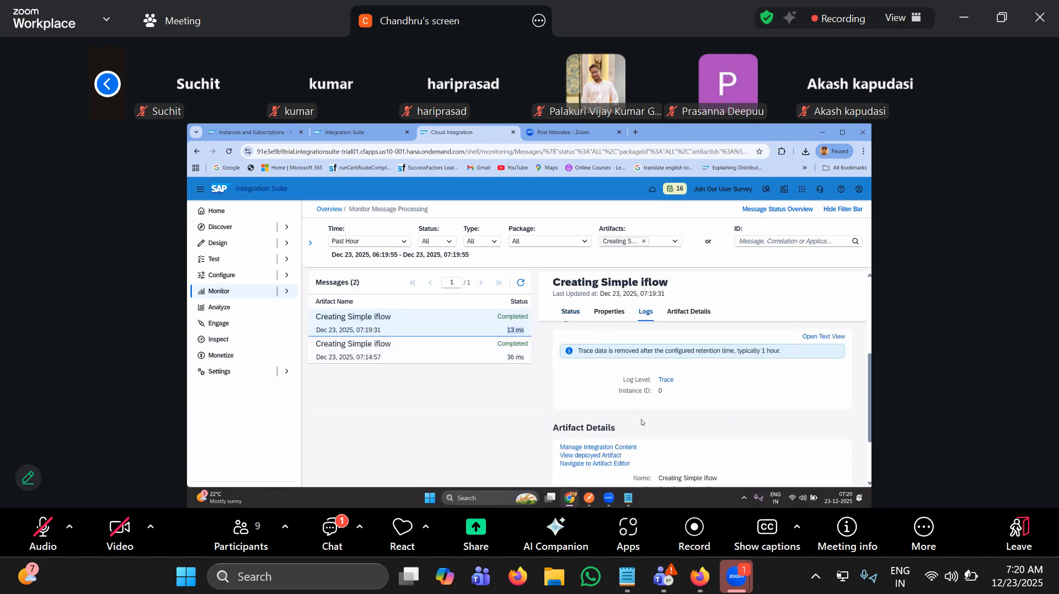
pyautogui.doubleClick(669, 380)
pyautogui.click(668, 379)
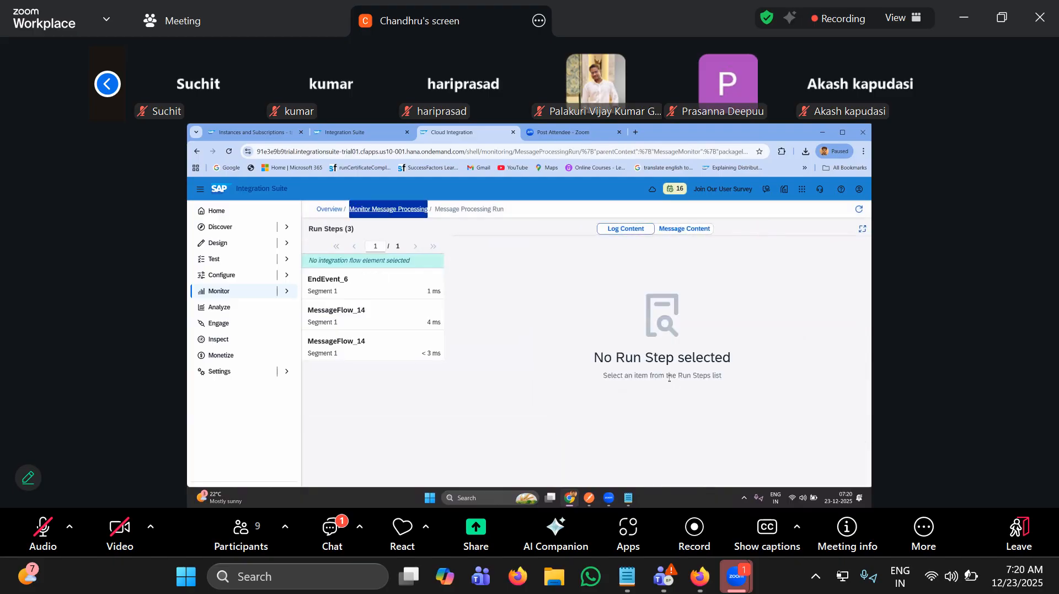
# - View the message content of the End 1 run step and highlight its whole JSON payload
pyautogui.click(392, 355)
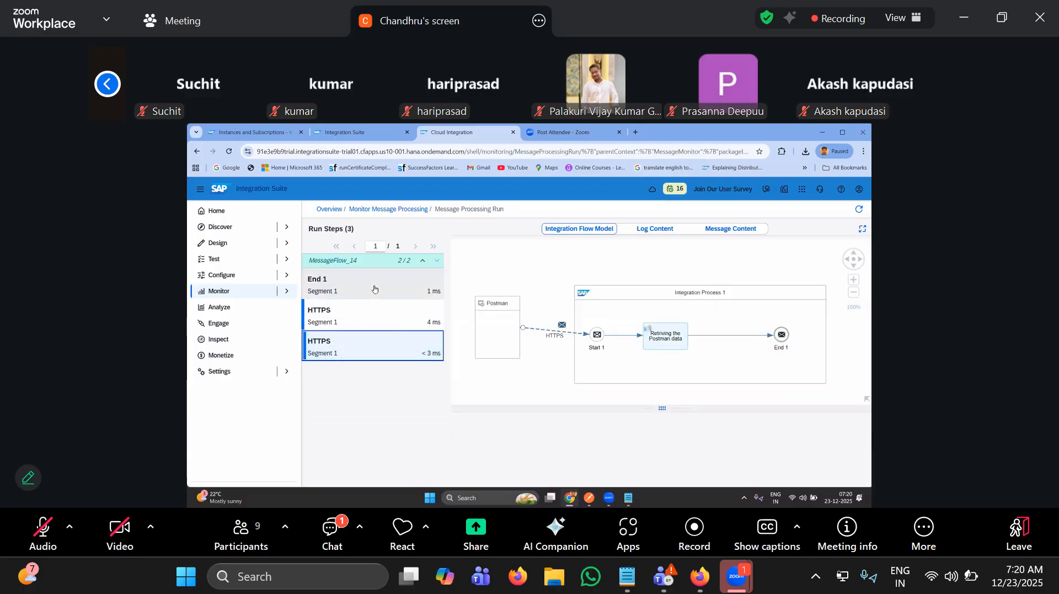
pyautogui.click(763, 232)
pyautogui.click(402, 298)
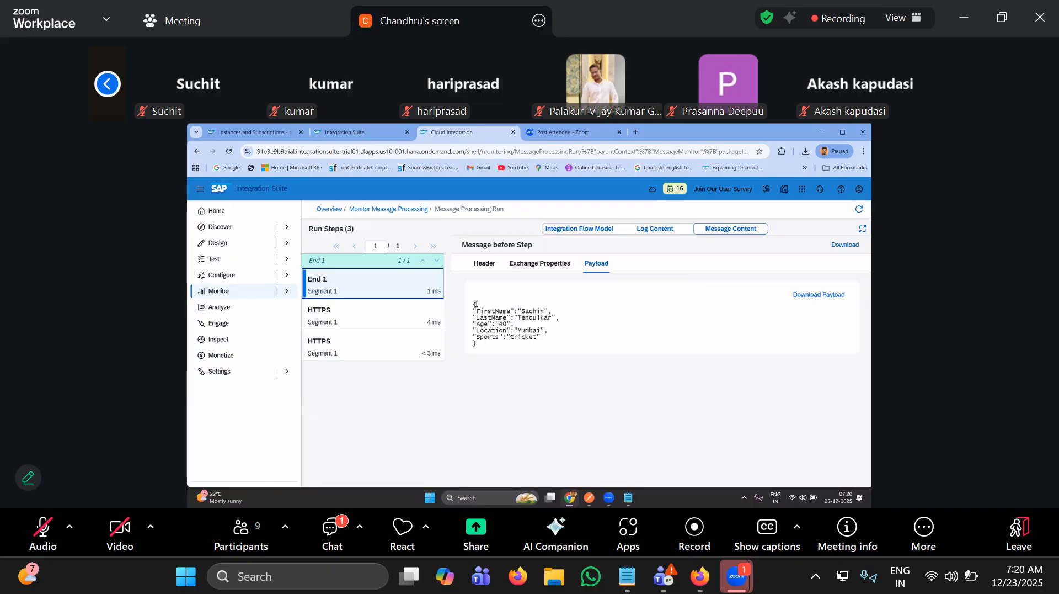
pyautogui.moveTo(474, 303); pyautogui.dragTo(543, 345)
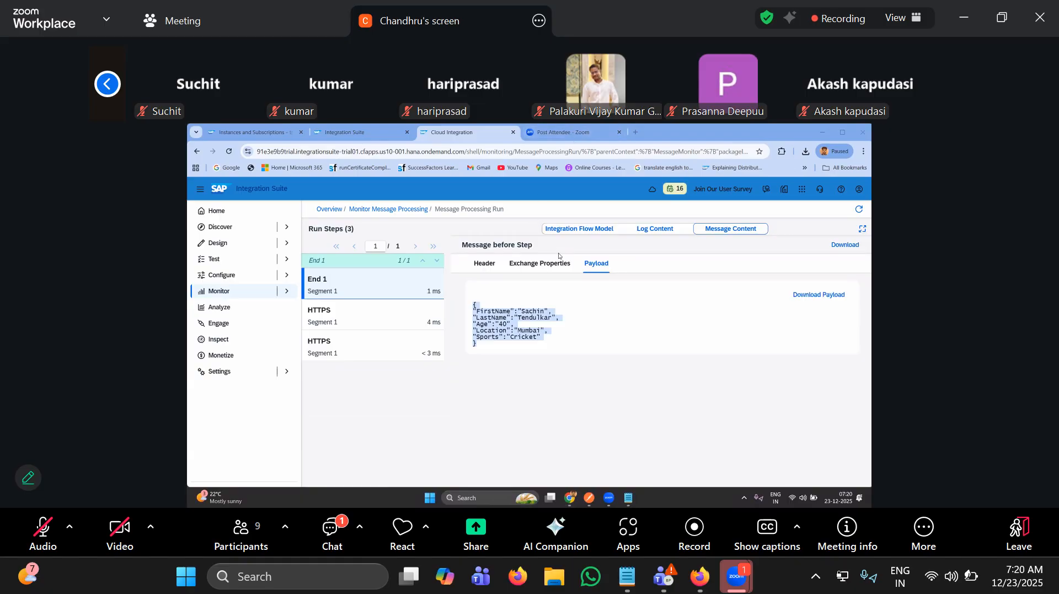
# - Switch to Postman and clear the ConnectingPostman endpoint URL from the POST request, dismissing the URL suggestions
pyautogui.click(589, 496)
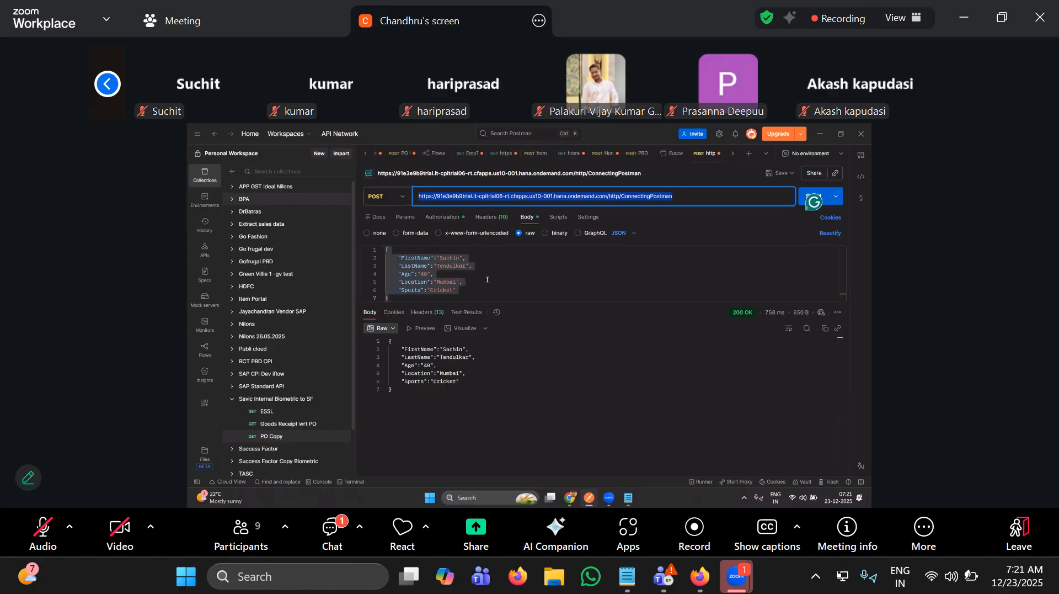
pyautogui.press('BackSpace')
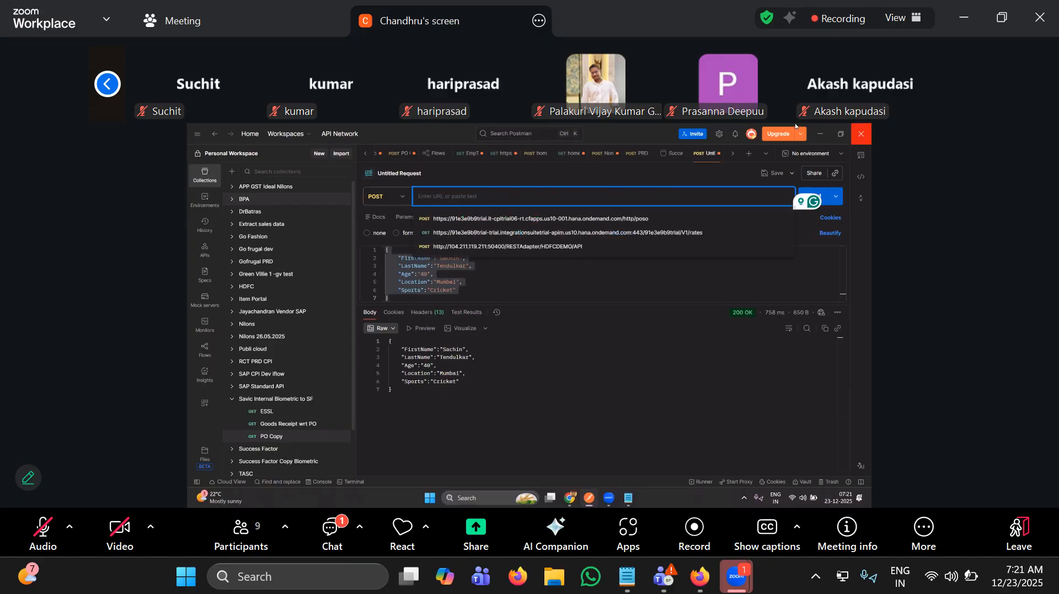
pyautogui.click(545, 274)
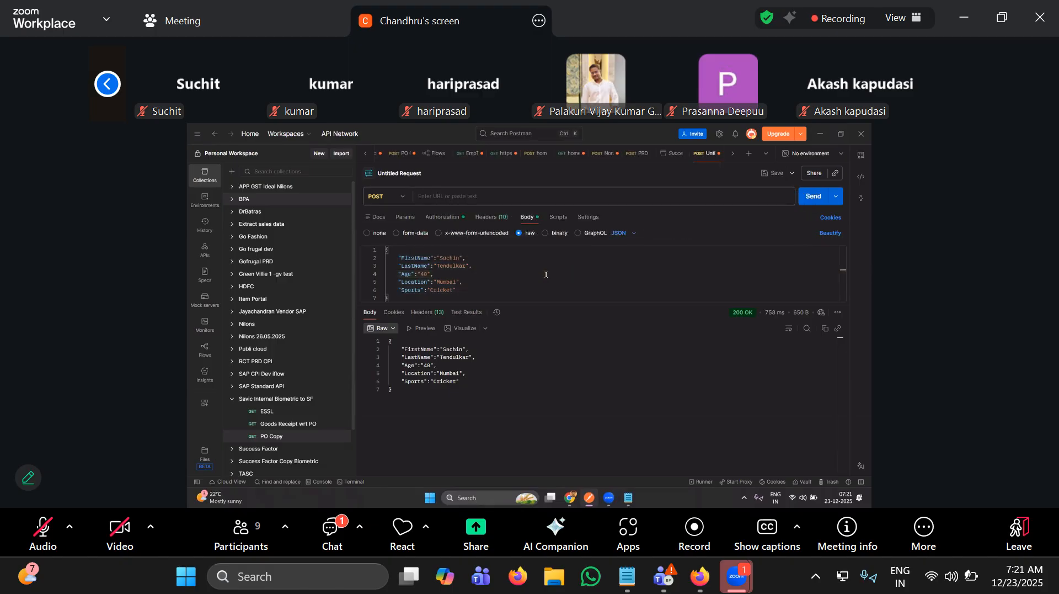
pyautogui.click(508, 200)
pyautogui.hotkey('ctrl', 'z')
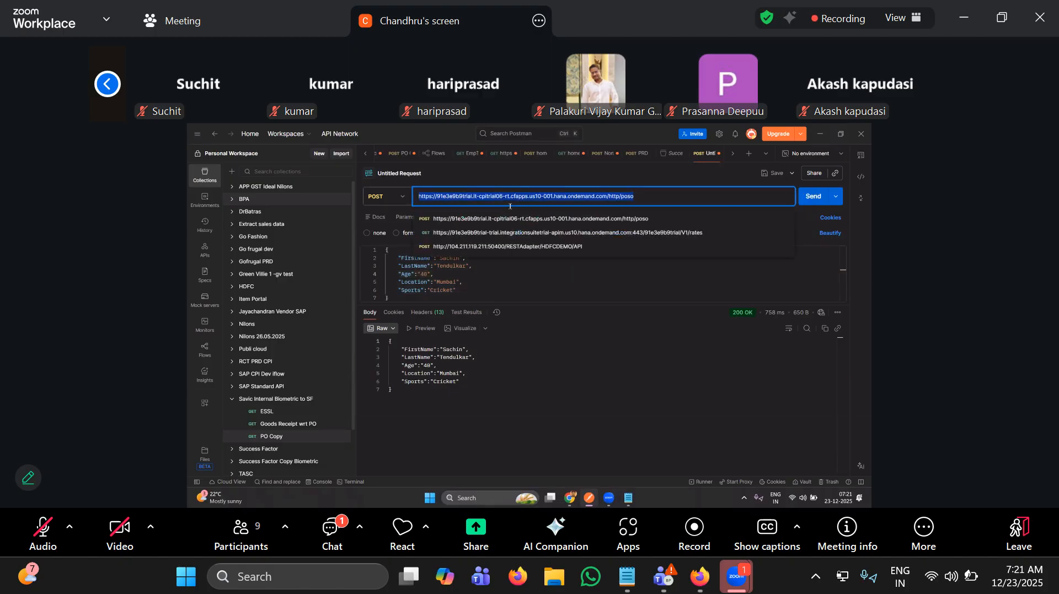
pyautogui.click(557, 284)
pyautogui.tripleClick(655, 196)
pyautogui.press('BackSpace')
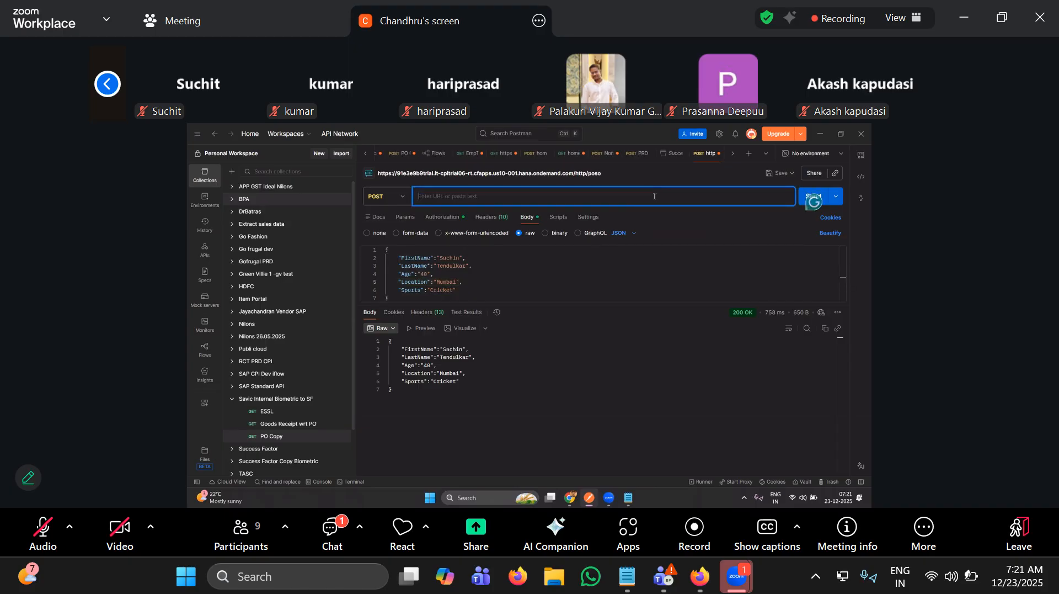
# - Fill the empty request URL with the ConnectingPostman endpoint address from the clipboard history
pyautogui.press('super+v')
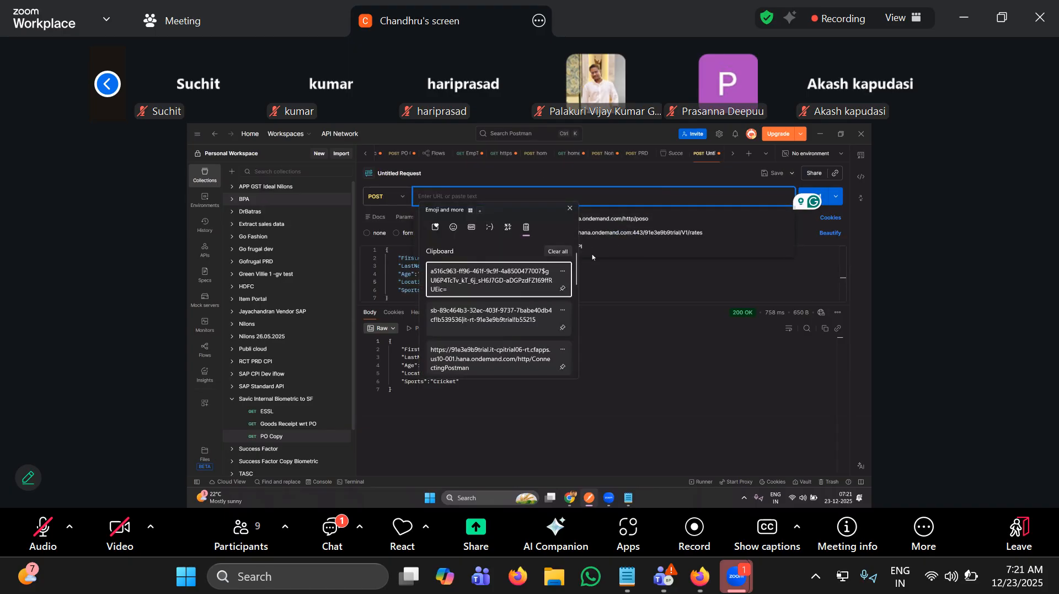
pyautogui.scroll(-1, 519, 345)
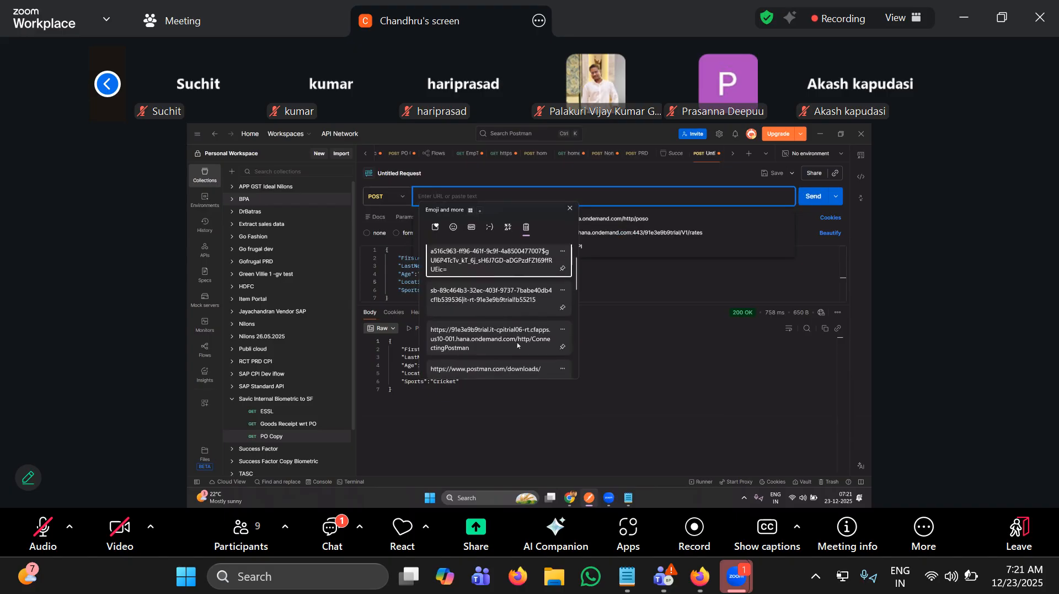
pyautogui.click(518, 342)
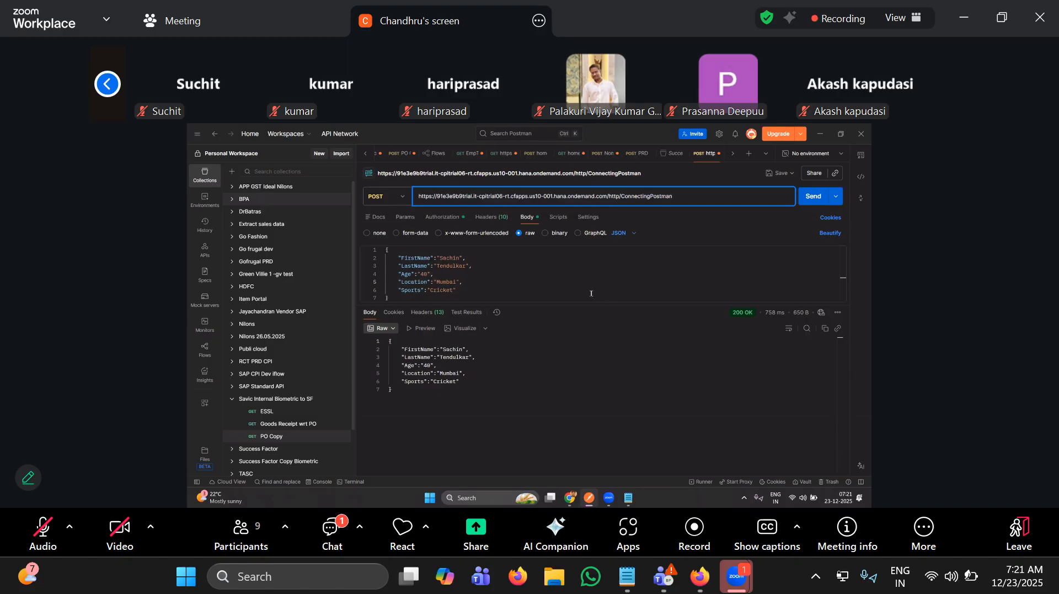
# - Replace the JSON request body with the XML line <Firstname>Sachin</Firstname>
pyautogui.click(509, 294)
pyautogui.hotkey('ctrl', 'a')
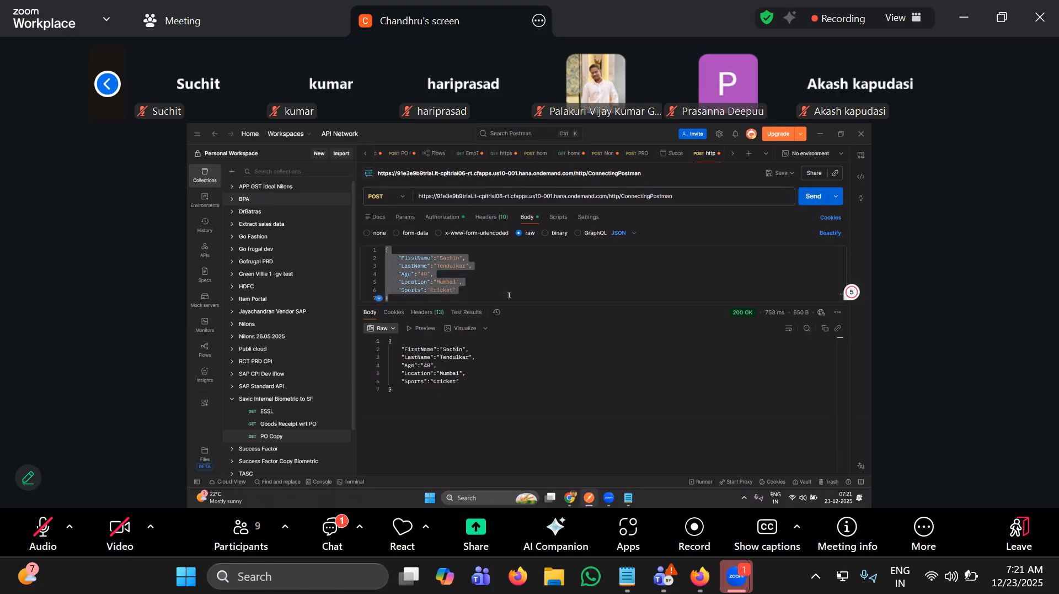
pyautogui.press('BackSpace')
pyautogui.write('<')
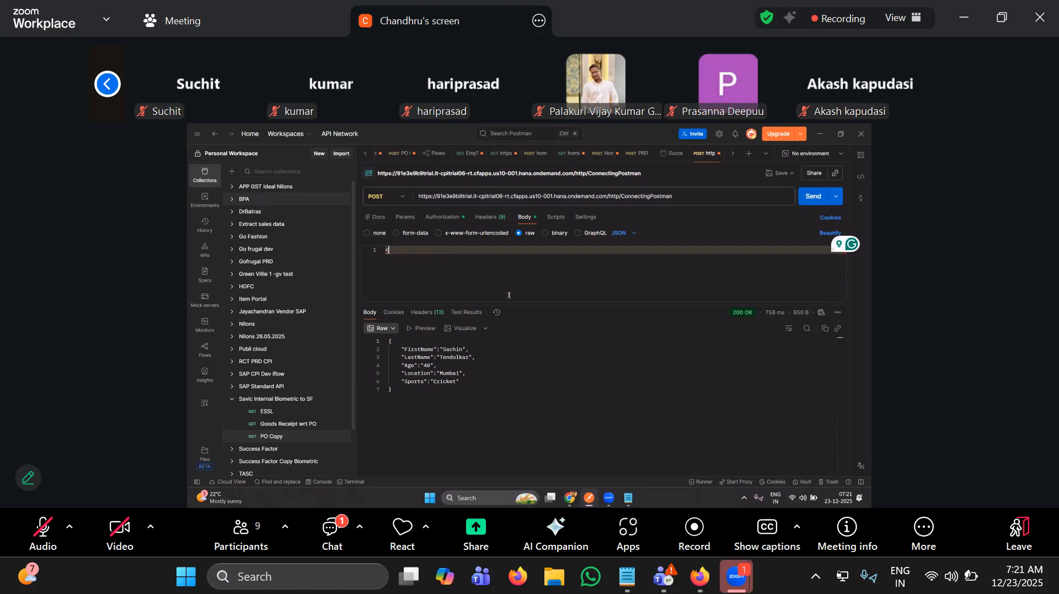
pyautogui.write('Fir')
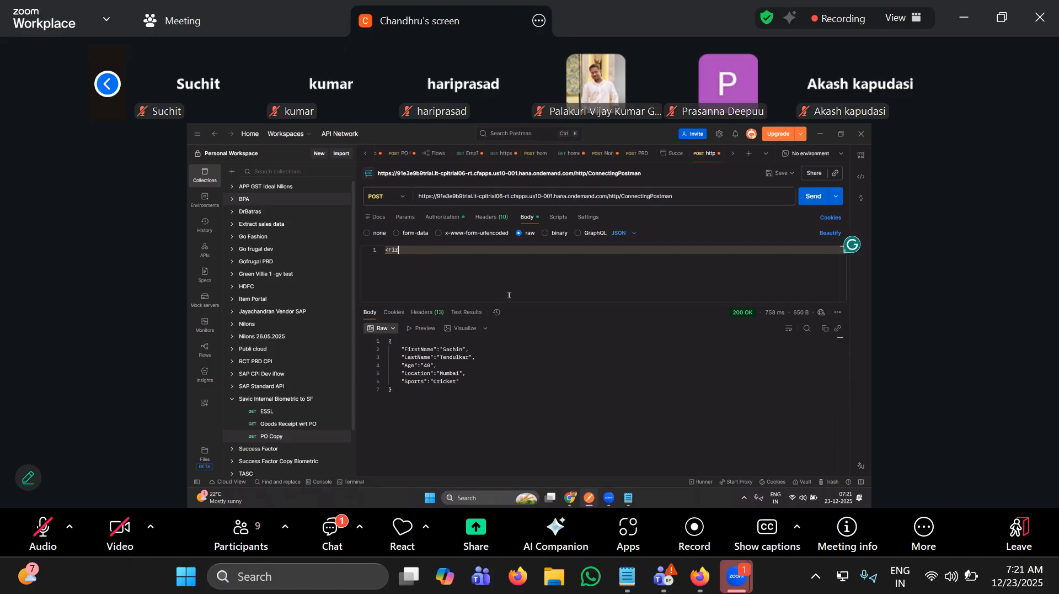
pyautogui.write('stnam')
pyautogui.press('BackSpace')
pyautogui.press('BackSpace')
pyautogui.write('name>Sachin</')
pyautogui.doubleClick(402, 251)
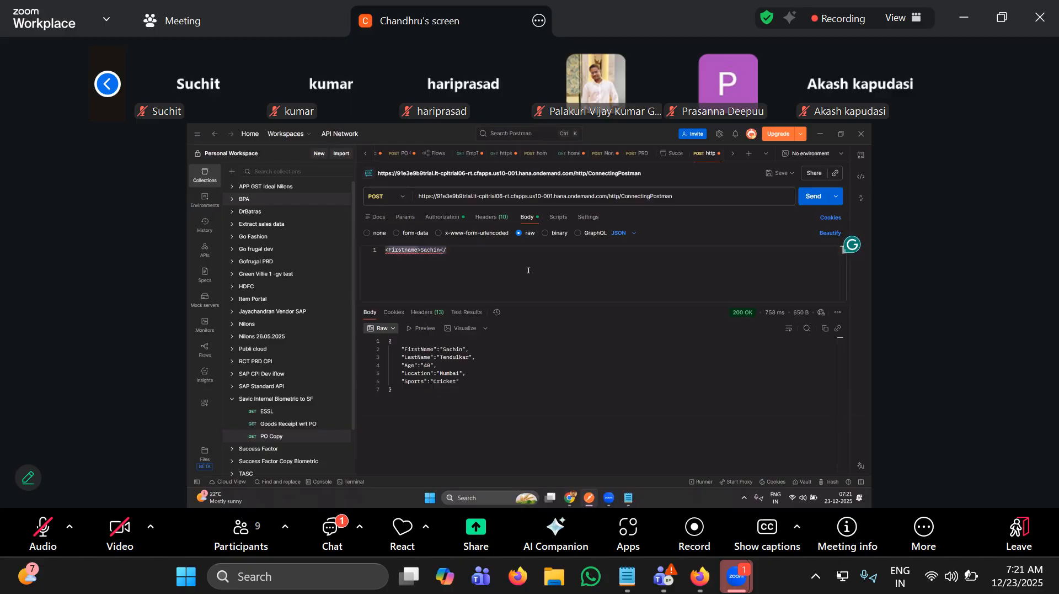
pyautogui.hotkey('ctrl', 'c')
pyautogui.click(444, 249)
pyautogui.hotkey('ctrl', 'v')
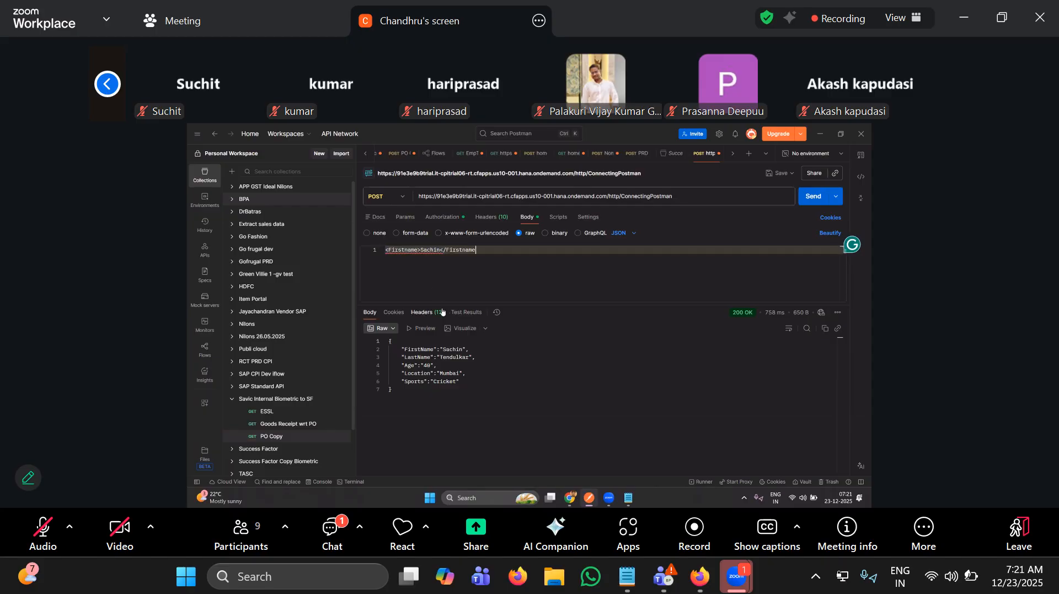
pyautogui.write('>')
# - Add <Lastname>Tendulkar</Lastname> as the second line of the request body
pyautogui.press('Return')
pyautogui.write('<Lastt')
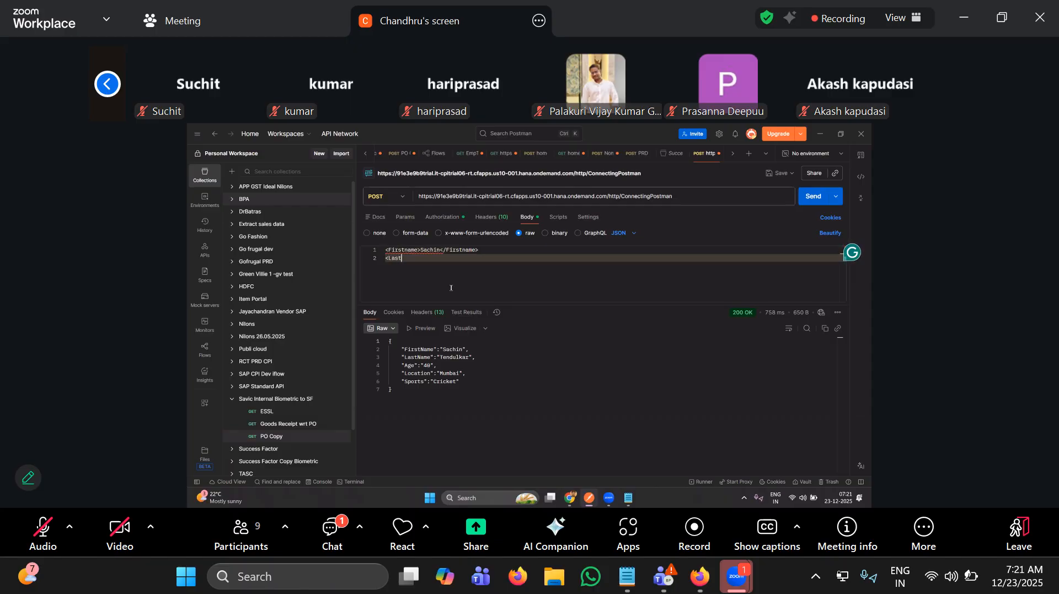
pyautogui.press('BackSpace')
pyautogui.write('name>t')
pyautogui.press('BackSpace')
pyautogui.write('Tendulkar</')
pyautogui.doubleClick(411, 258)
pyautogui.click(471, 256)
pyautogui.hotkey('ctrl', 'v')
# - Add the lines <Age>40</Age> and <Location>Mumbai</Location> to the request body
pyautogui.press('Return')
pyautogui.write('<')
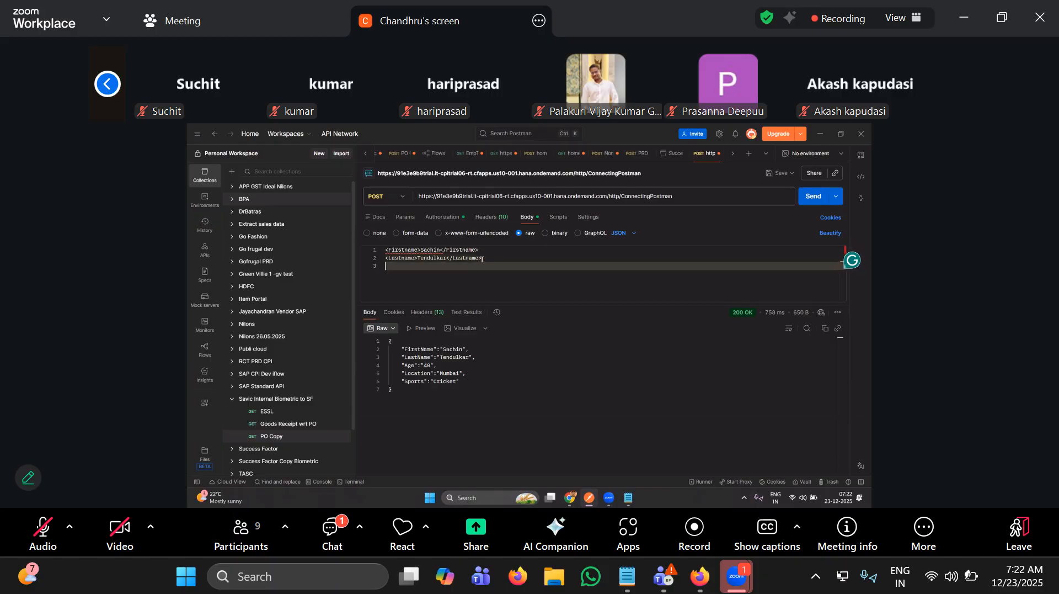
pyautogui.write('Age>40')
pyautogui.write('</')
pyautogui.tripleClick(395, 266)
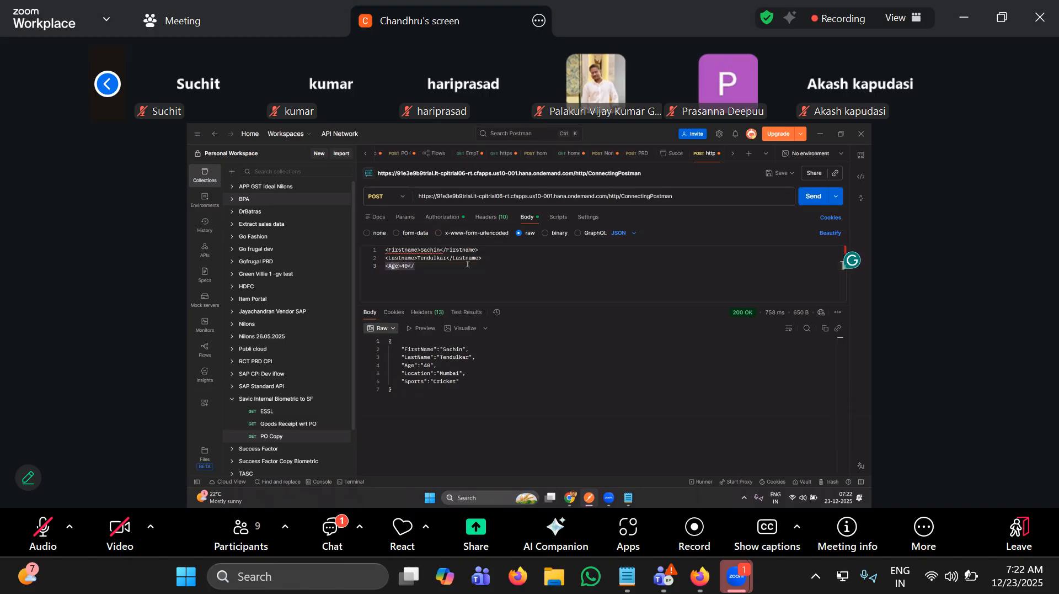
pyautogui.click(420, 267)
pyautogui.hotkey('ctrl', 'v')
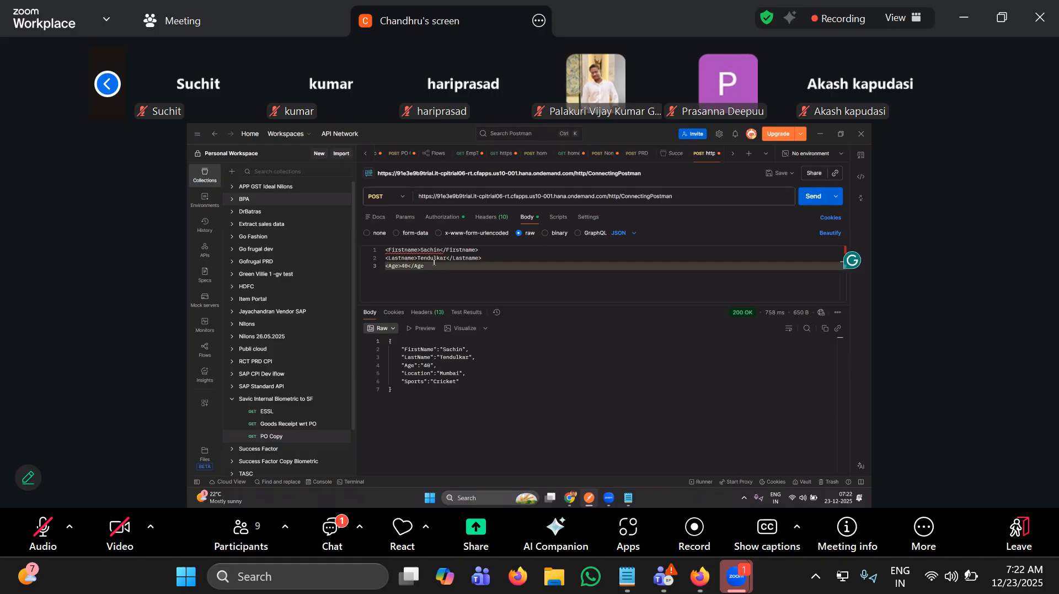
pyautogui.write('>')
pyautogui.press('Return')
pyautogui.write('<')
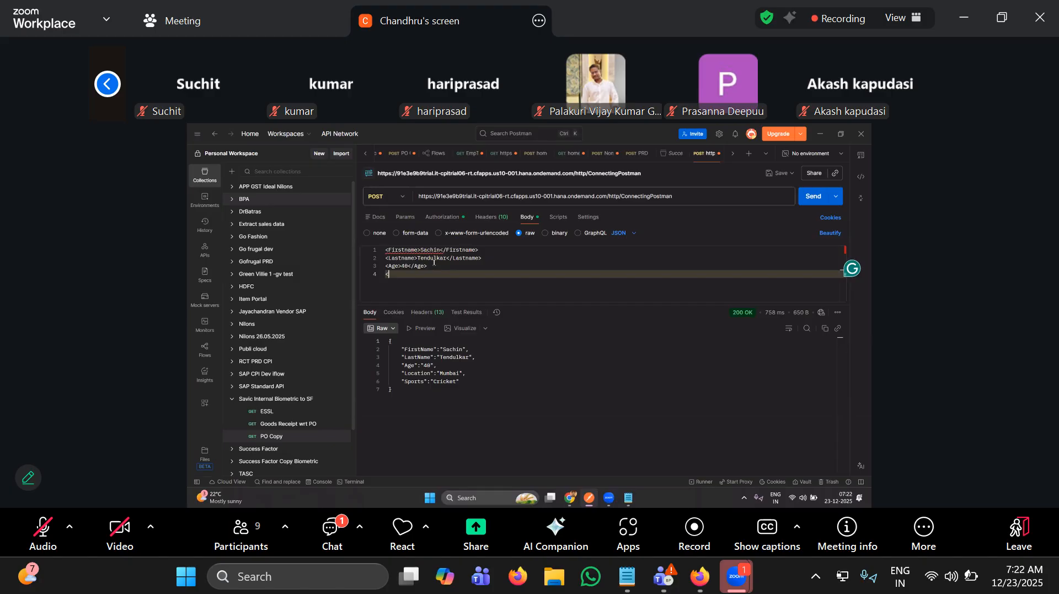
pyautogui.write('Location>Mumbai</Location>')
# - Add <Sports>Cricket</Sports> as the last body line and set the raw body format to XML
pyautogui.press('Return')
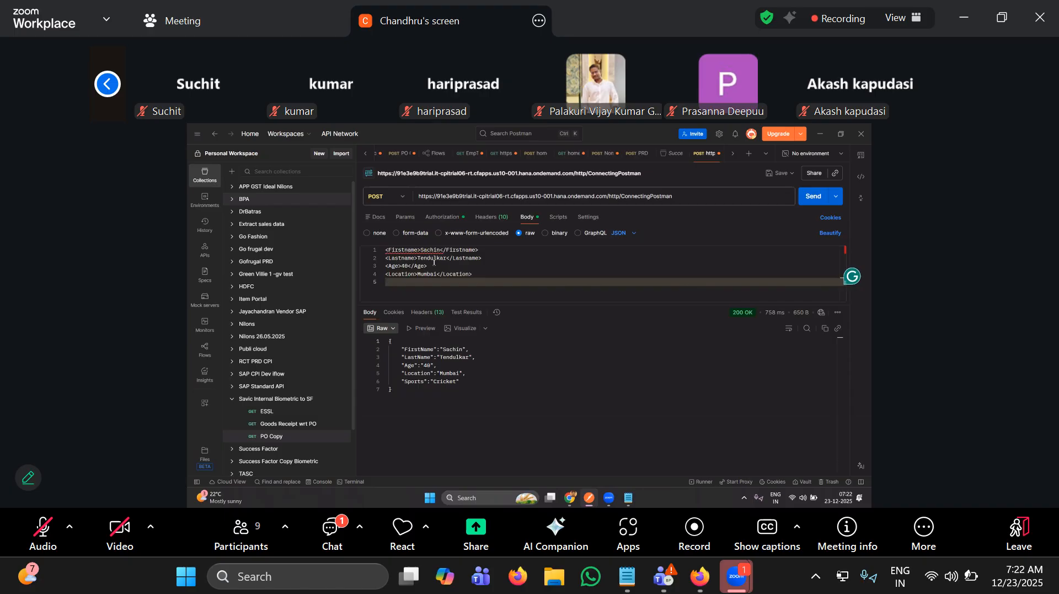
pyautogui.write('<Sports')
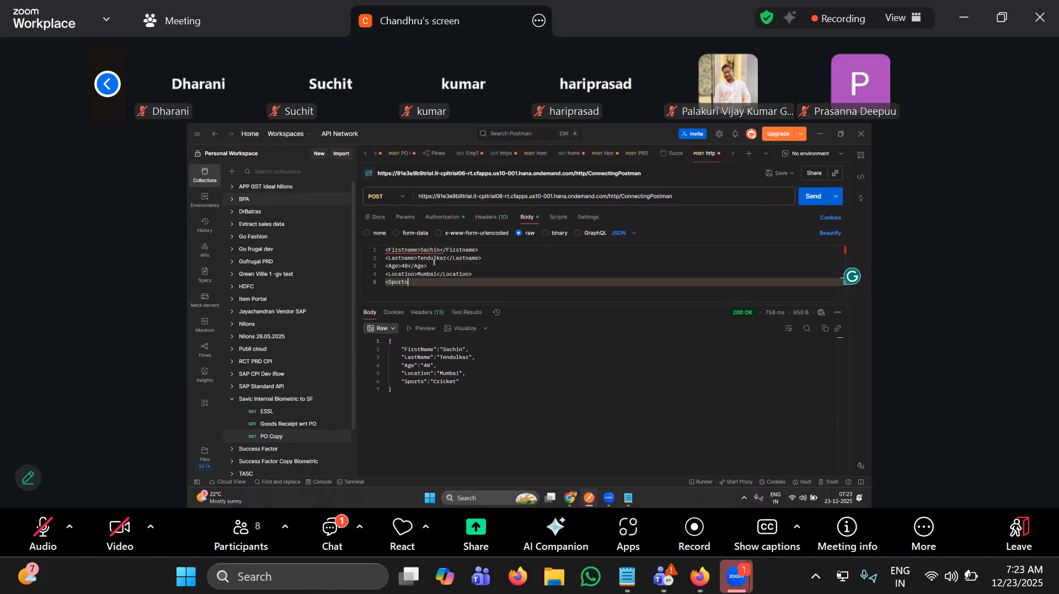
pyautogui.write('>Cricket</Sports?')
pyautogui.press('BackSpace')
pyautogui.click(624, 232)
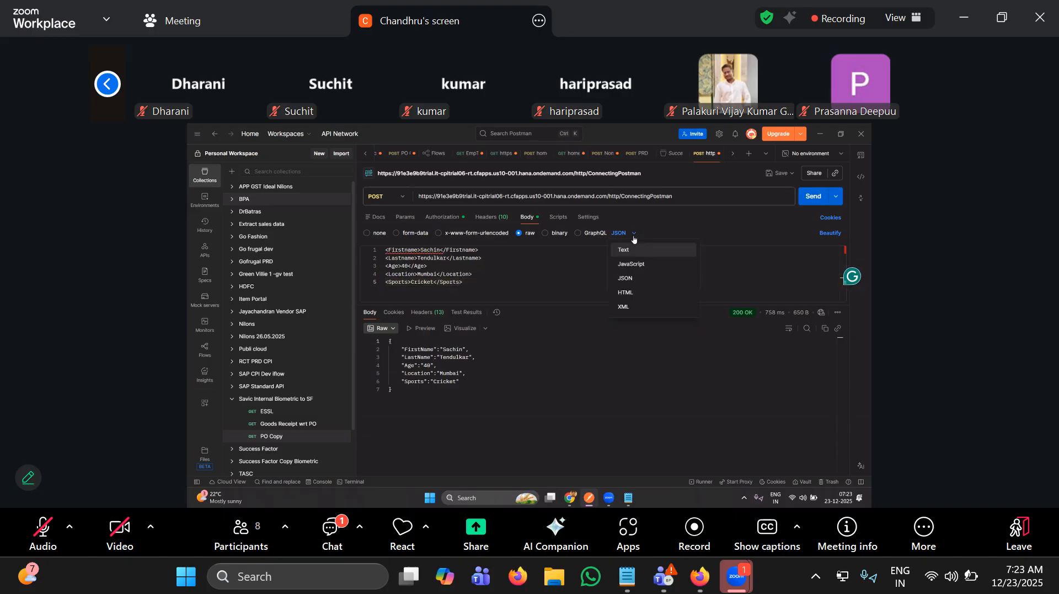
pyautogui.click(638, 307)
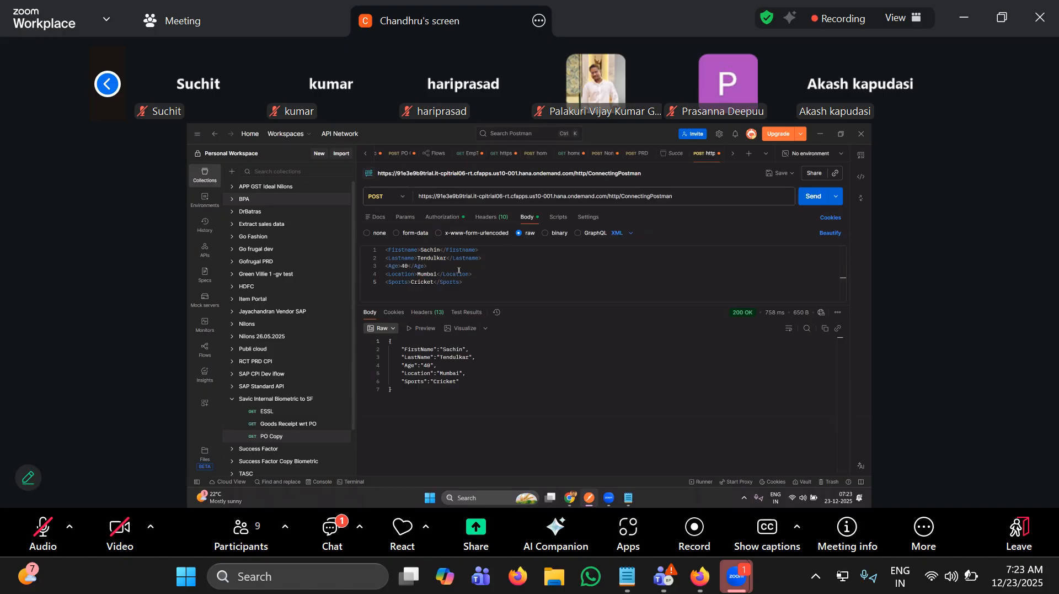
# - Try to indent the Lastname and Age lines of the XML body by hand
pyautogui.click(387, 258)
pyautogui.press('Tab')
pyautogui.press('Tab')
pyautogui.press('Tab')
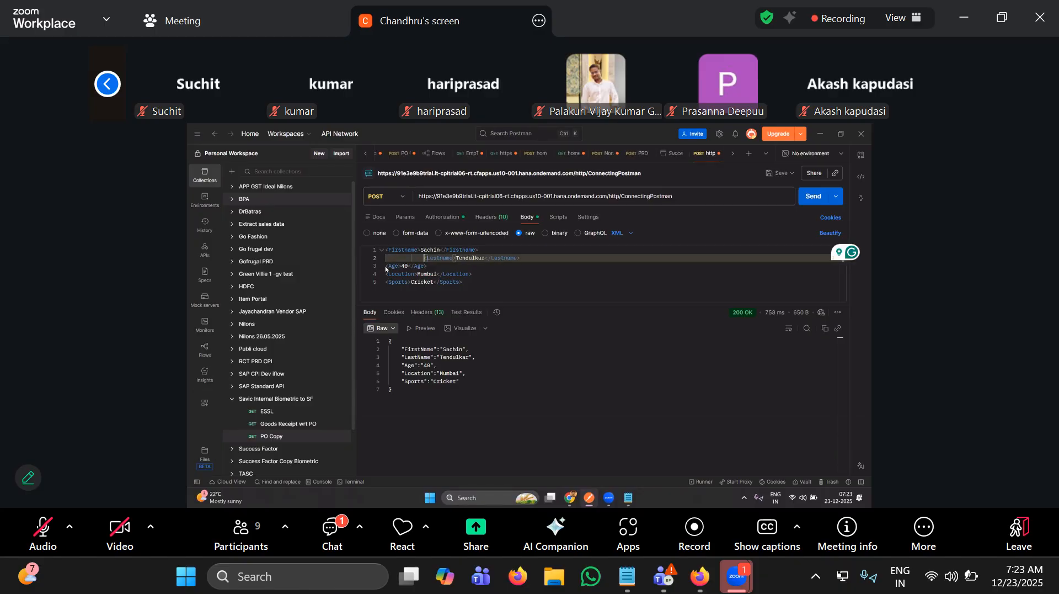
pyautogui.click(388, 266)
pyautogui.press('Tab')
pyautogui.press('Tab')
pyautogui.press('Tab')
pyautogui.press('Tab')
pyautogui.press('Tab')
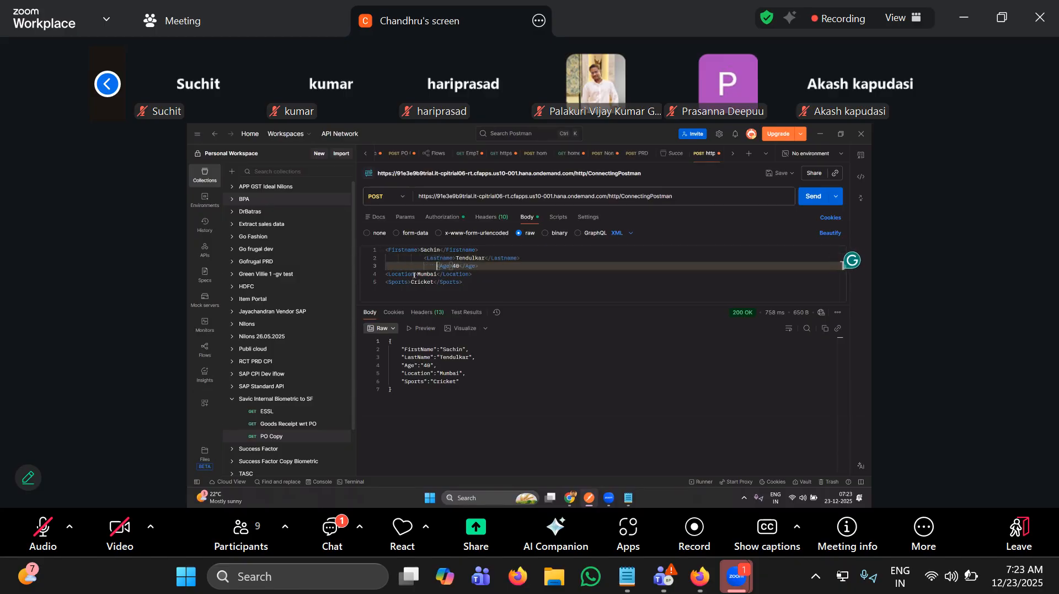
pyautogui.click(387, 274)
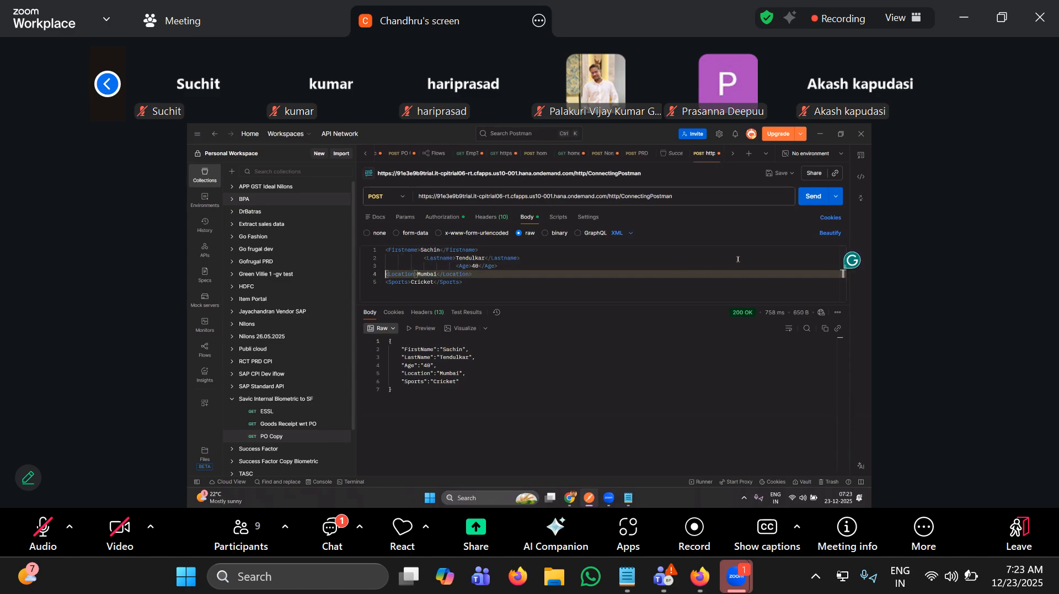
# - Beautify the XML body and send the POST request to the ConnectingPostman endpoint
pyautogui.click(832, 234)
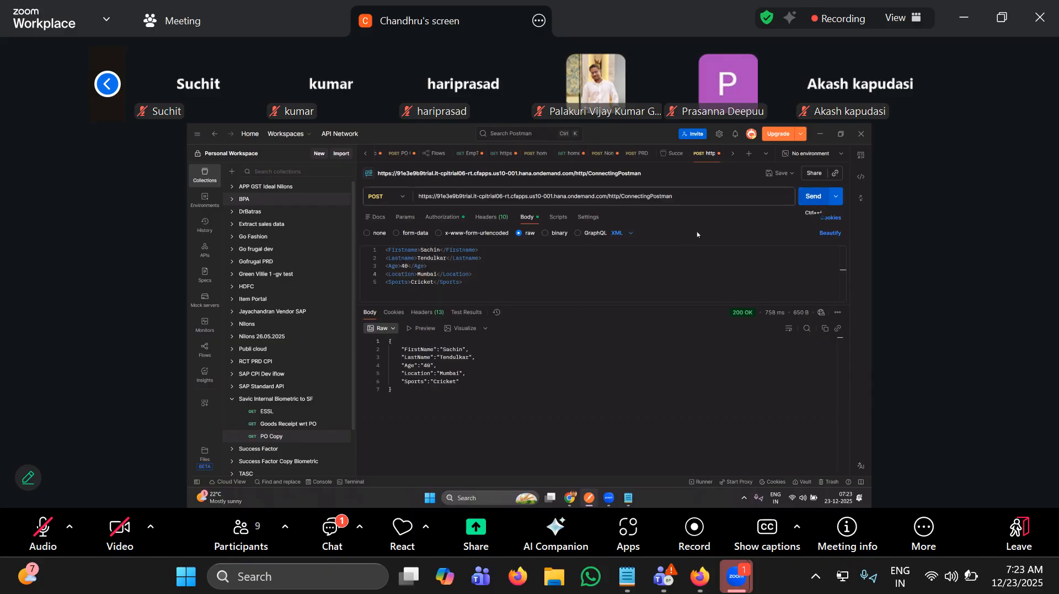
pyautogui.click(821, 202)
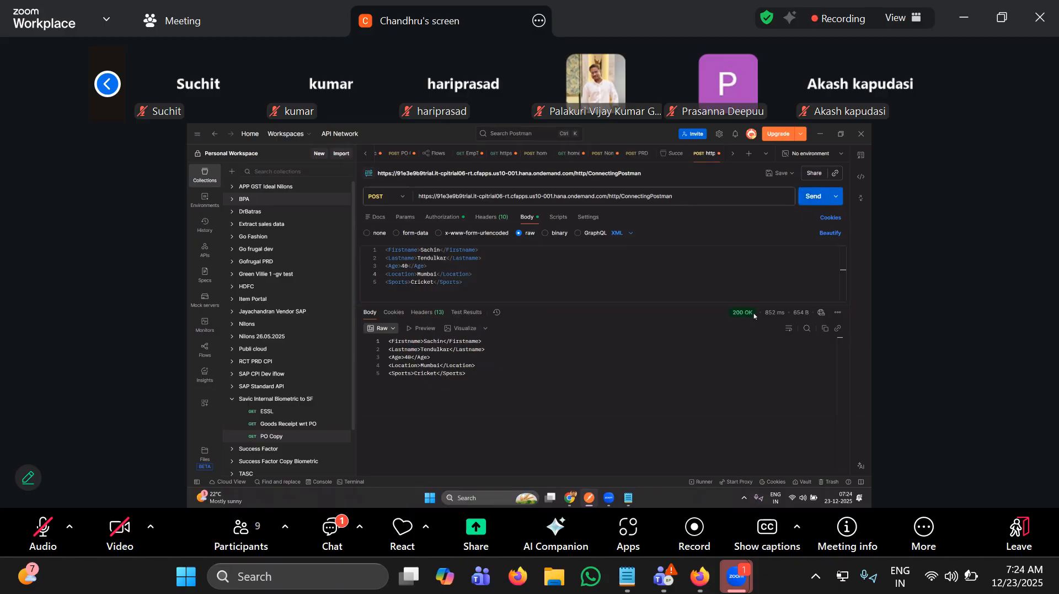
pyautogui.moveTo(748, 317)
# - Switch to Cloud Integration in the browser and open the past hour's messages for all artifacts from the Integrations and APIs monitoring overview
pyautogui.click(819, 139)
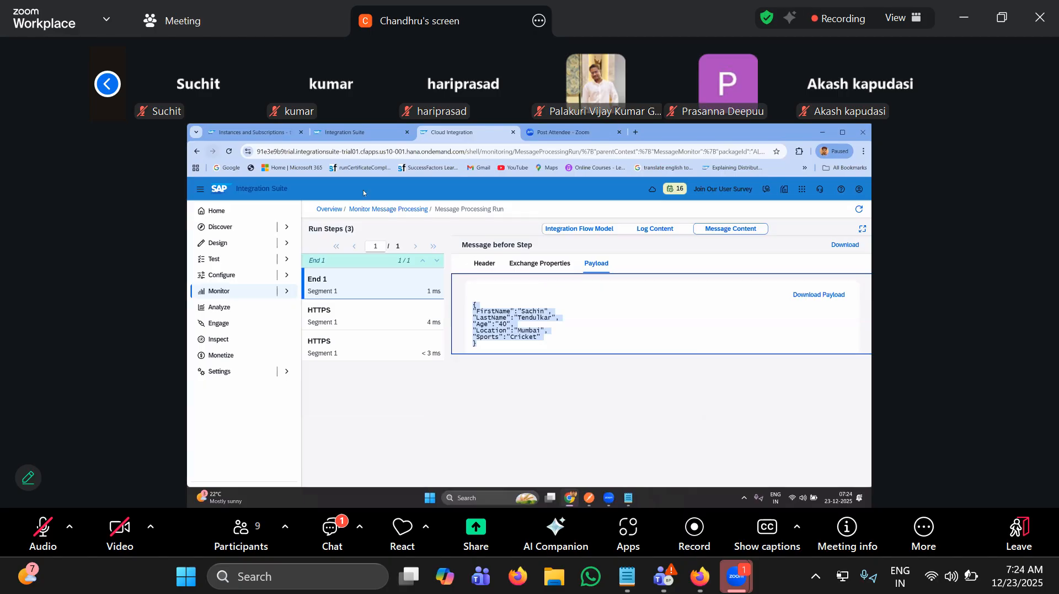
pyautogui.click(262, 291)
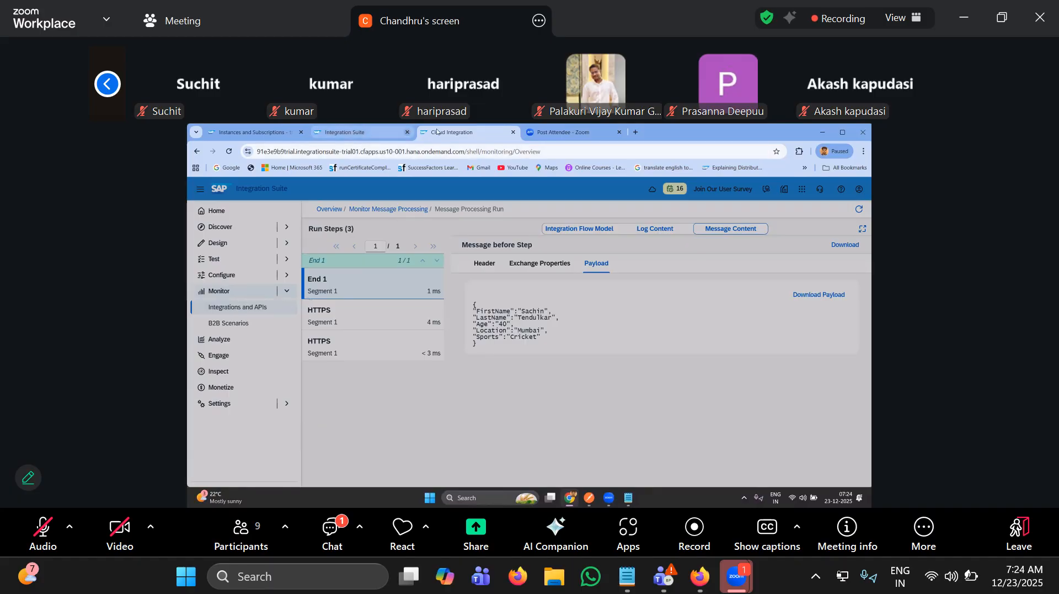
pyautogui.click(395, 133)
pyautogui.click(450, 132)
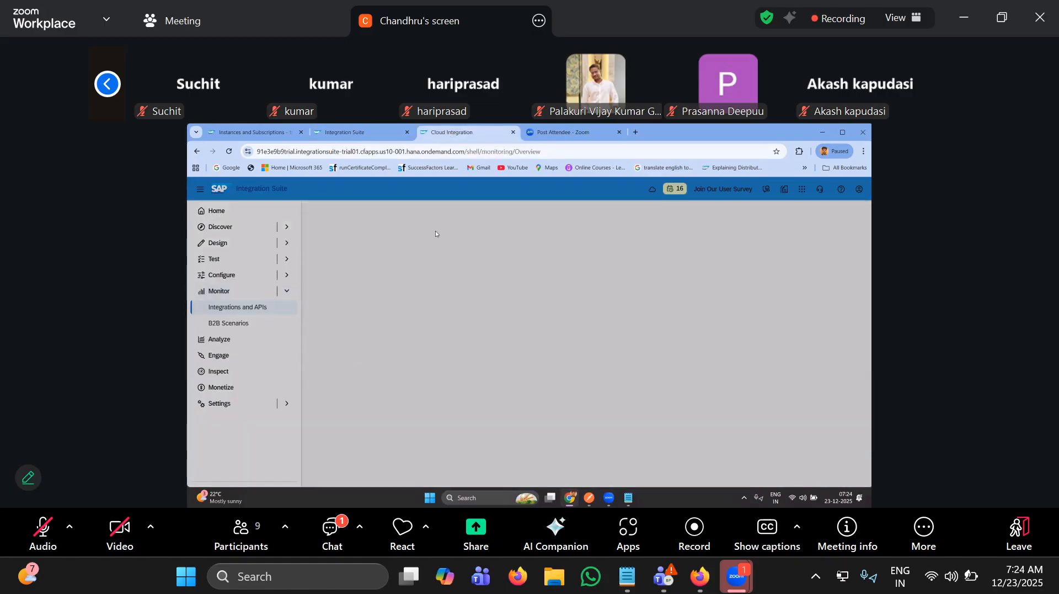
pyautogui.scroll(-2, 403, 358)
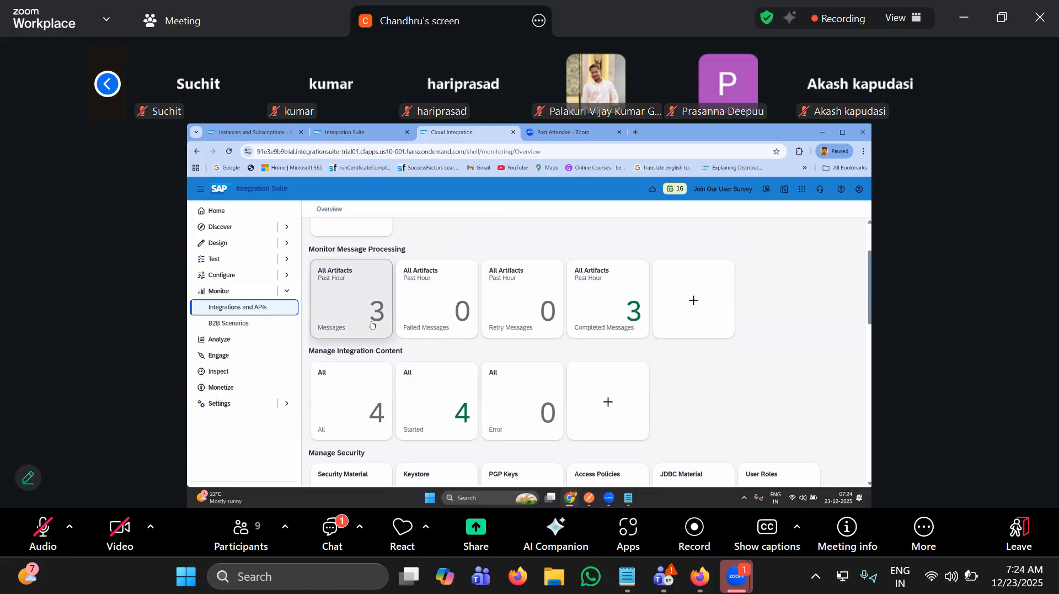
pyautogui.click(351, 310)
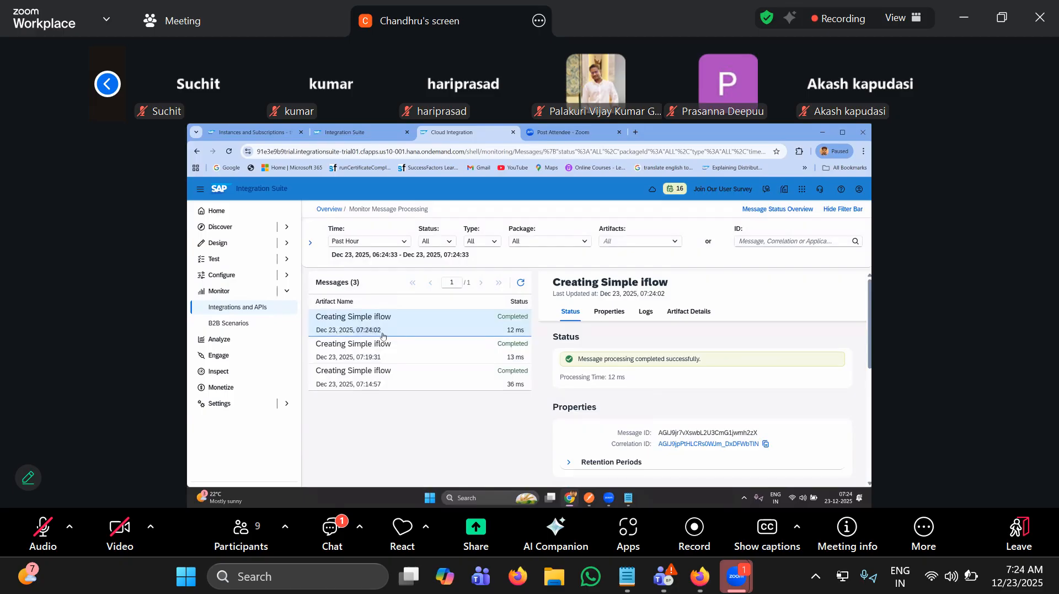
# - Select the newest Creating Simple iflow message and open its Trace run details
pyautogui.click(423, 328)
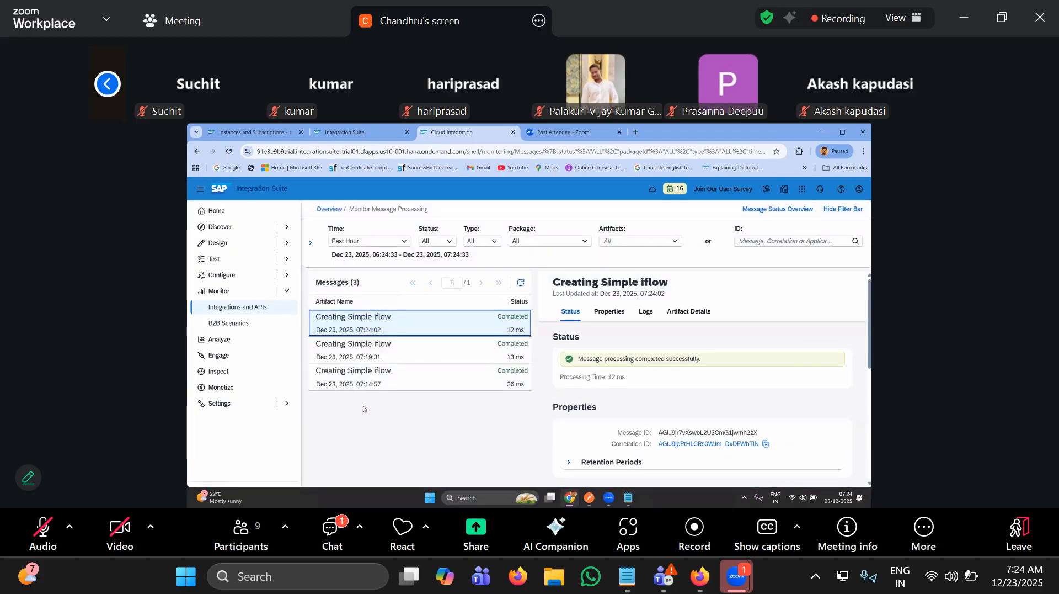
pyautogui.scroll(-3, 591, 386)
pyautogui.click(669, 381)
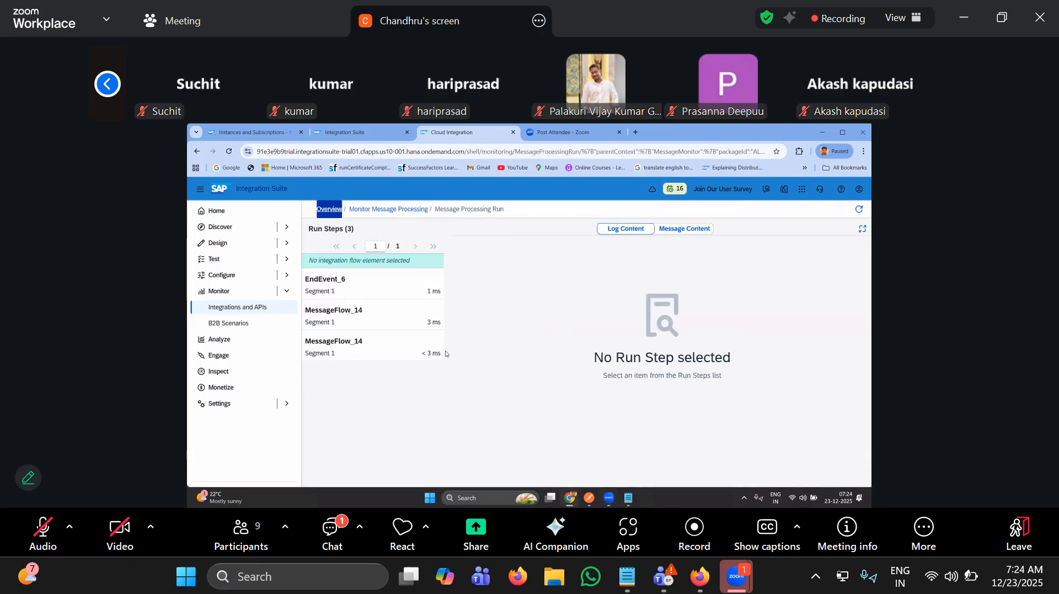
# - View the message payload of the End 1 run step and highlight all its XML lines
pyautogui.click(397, 292)
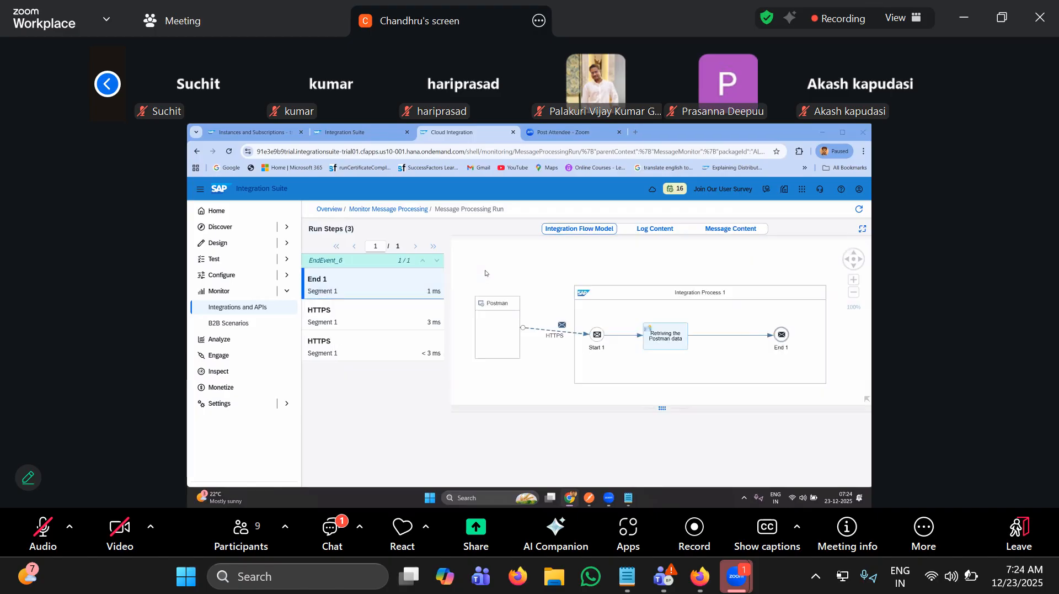
pyautogui.click(755, 231)
pyautogui.click(596, 263)
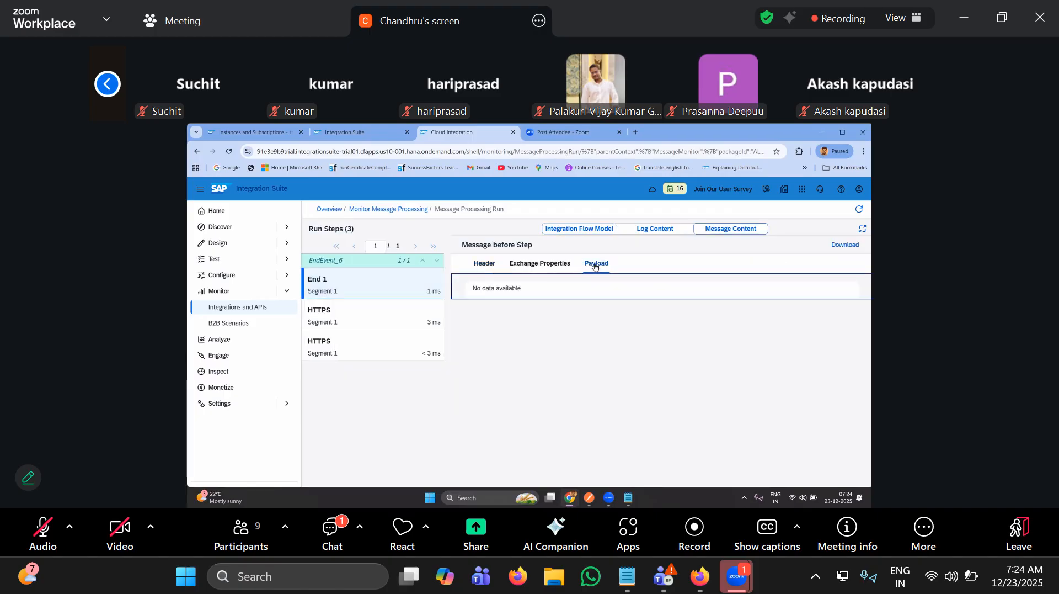
pyautogui.moveTo(472, 303); pyautogui.dragTo(583, 331)
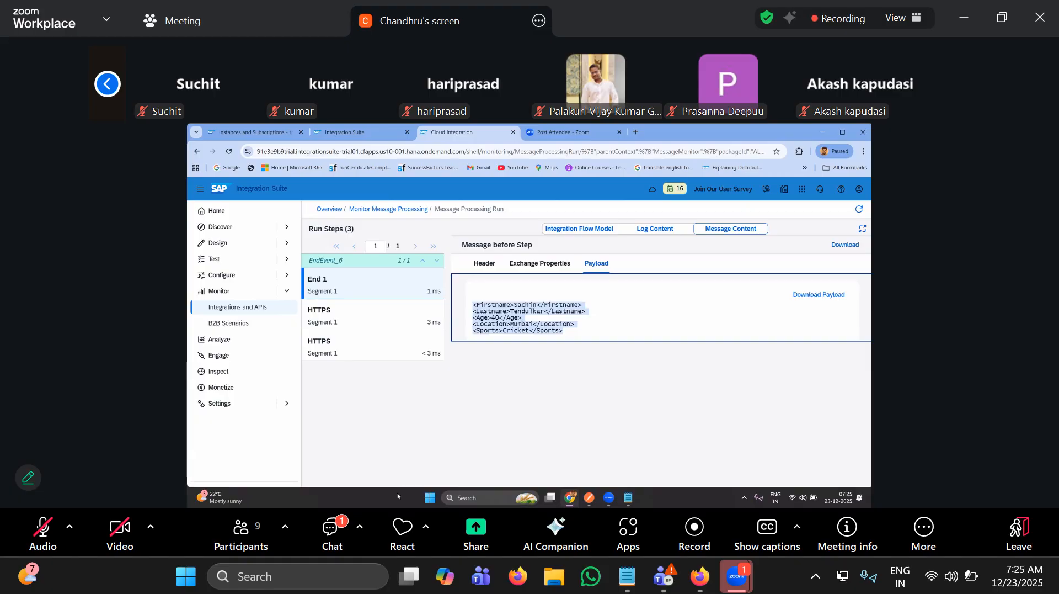
pyautogui.click(239, 169)
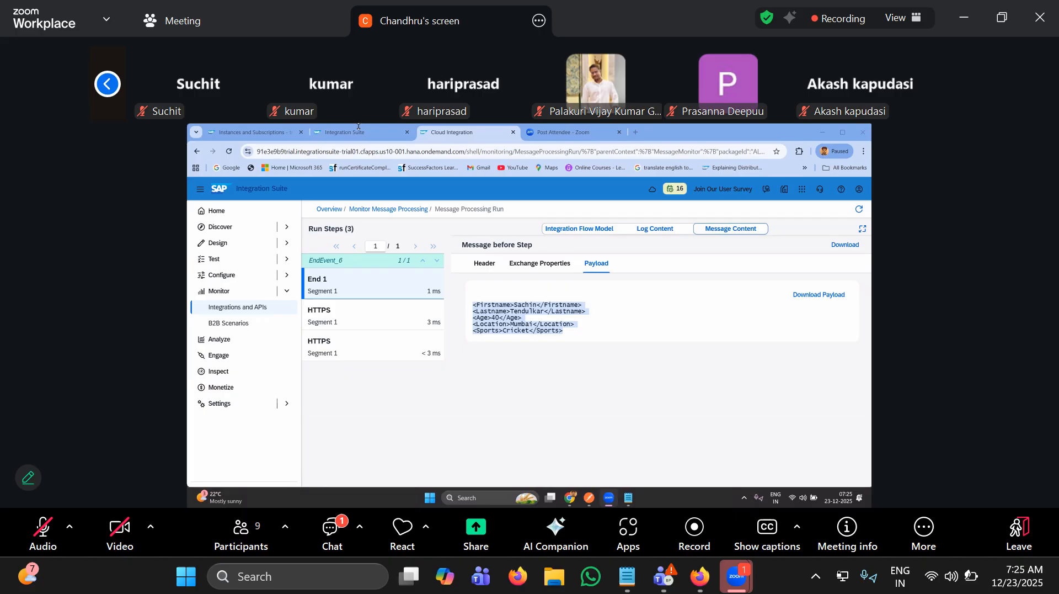
pyautogui.moveTo(369, 134)
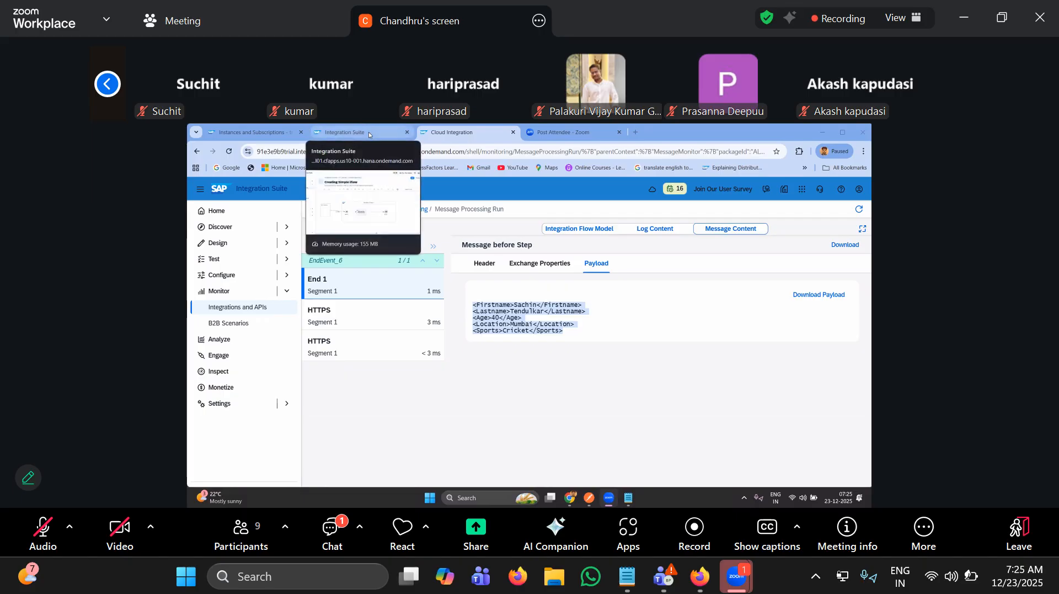
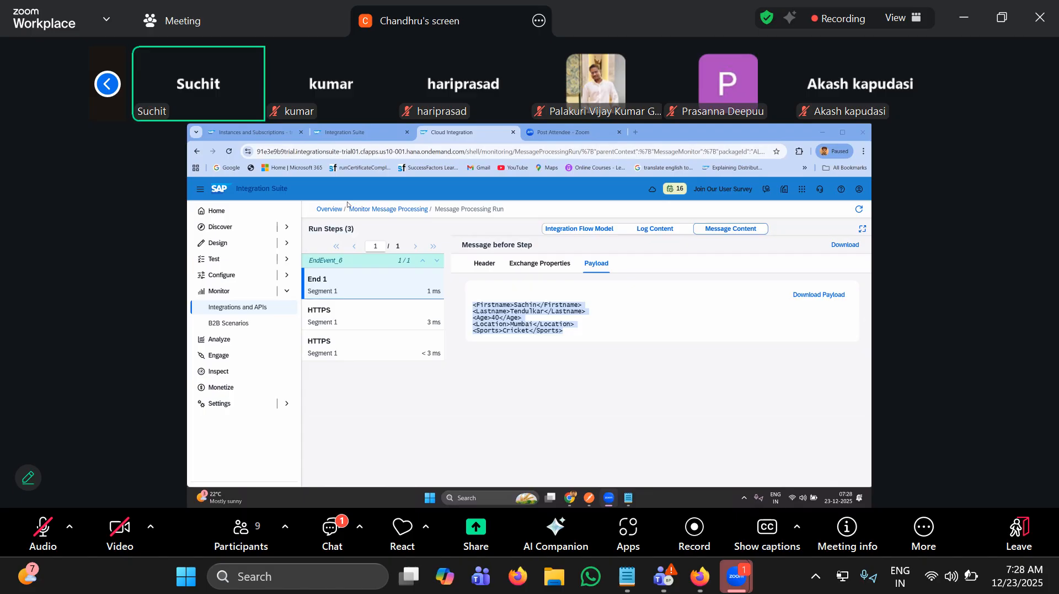
pyautogui.click(352, 269)
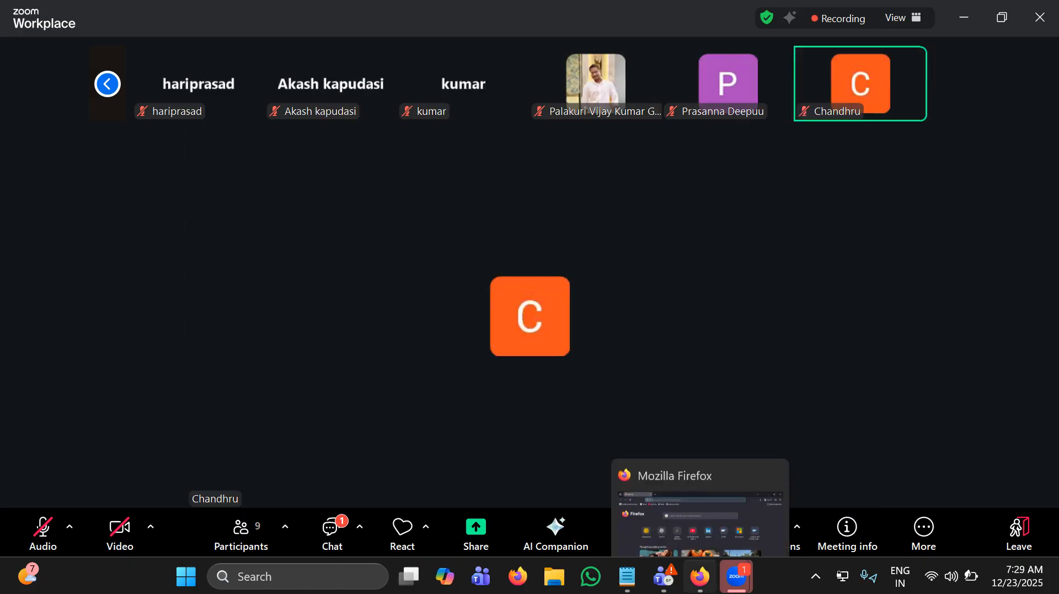
pyautogui.click(816, 576)
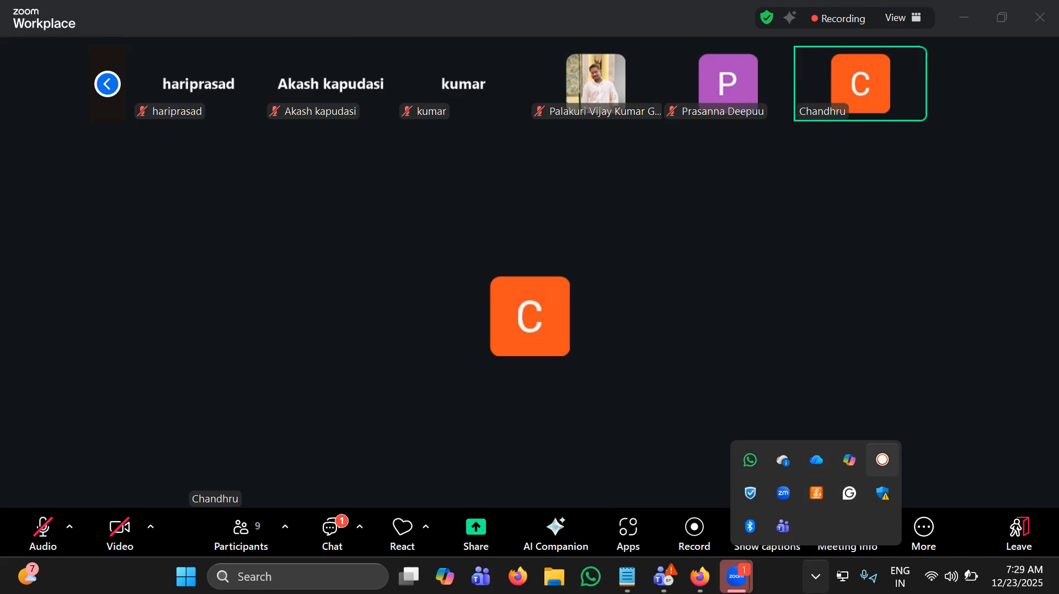
pyautogui.click(883, 459)
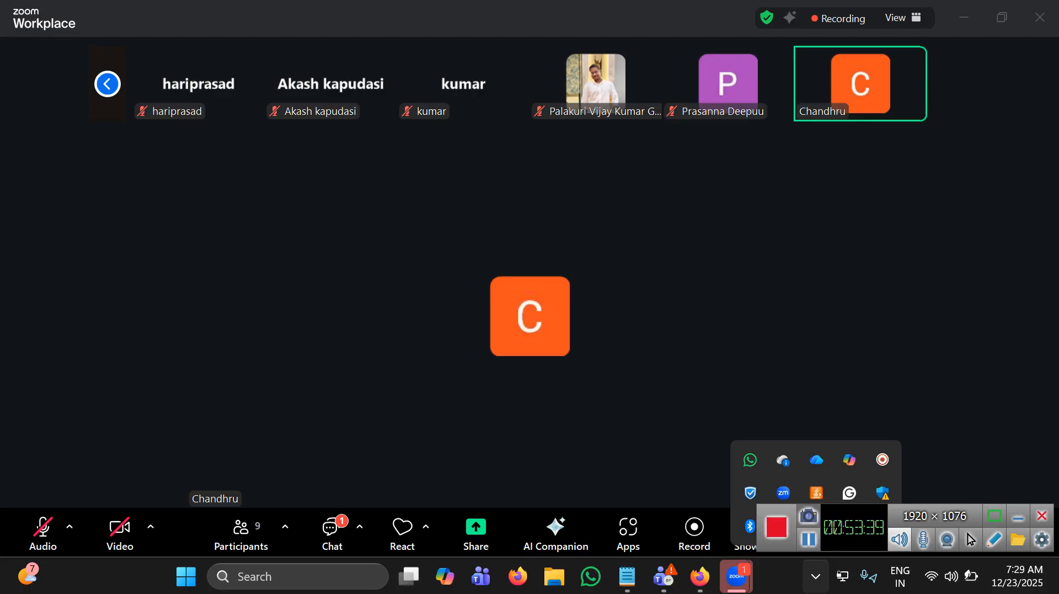